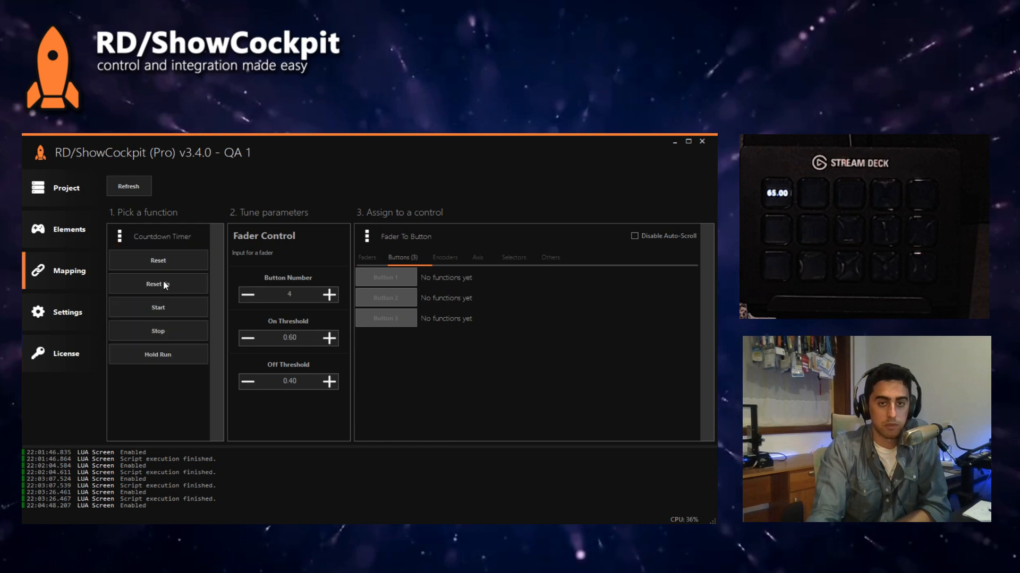
Step: Assign the Countdown Timer's Hold Run function to Button 1 of Fader To Button
{"action": "left_click", "coordinate": [165, 358]}
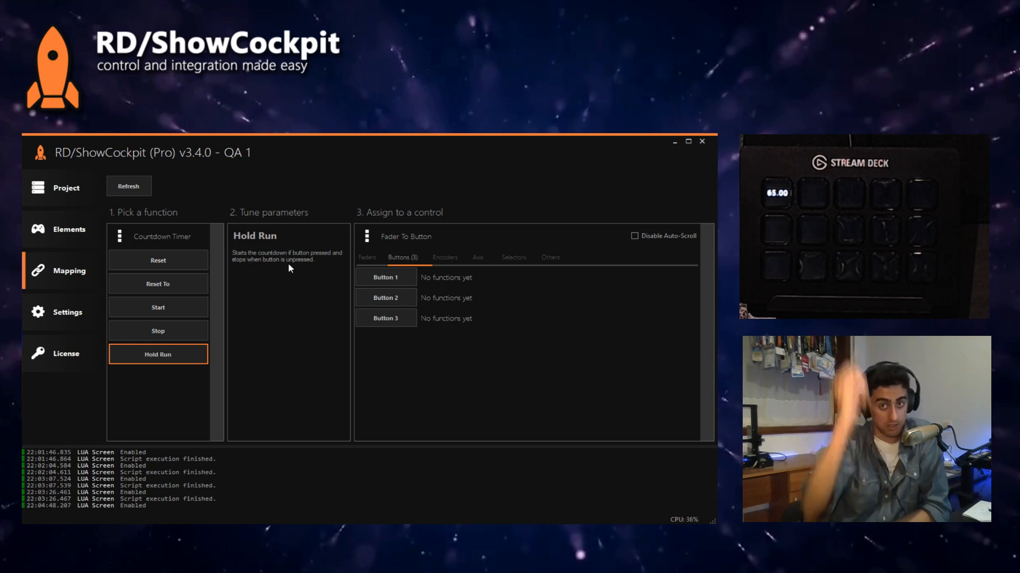
{"action": "left_click", "coordinate": [402, 280]}
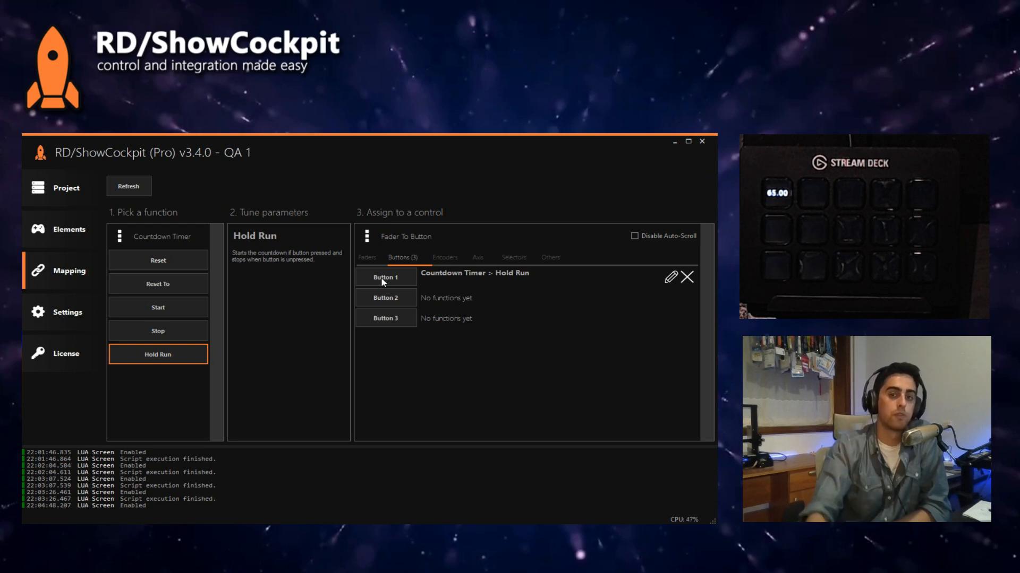
Step: Review the Art-Net Input channel mappings and inspect the Fader Control function assigned to Channel 1
{"action": "left_click", "coordinate": [381, 237]}
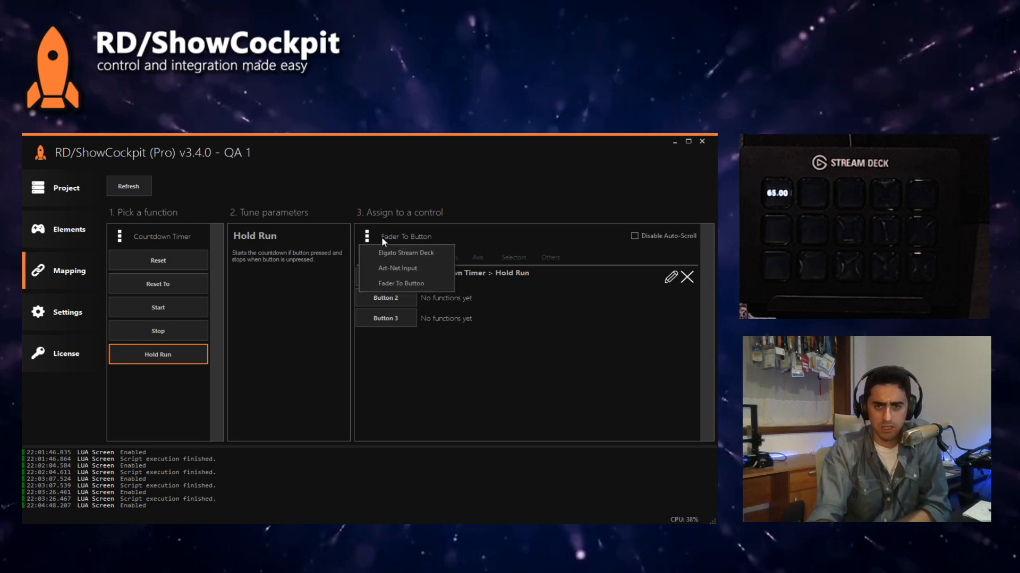
{"action": "left_click", "coordinate": [400, 269]}
{"action": "left_click", "coordinate": [520, 279]}
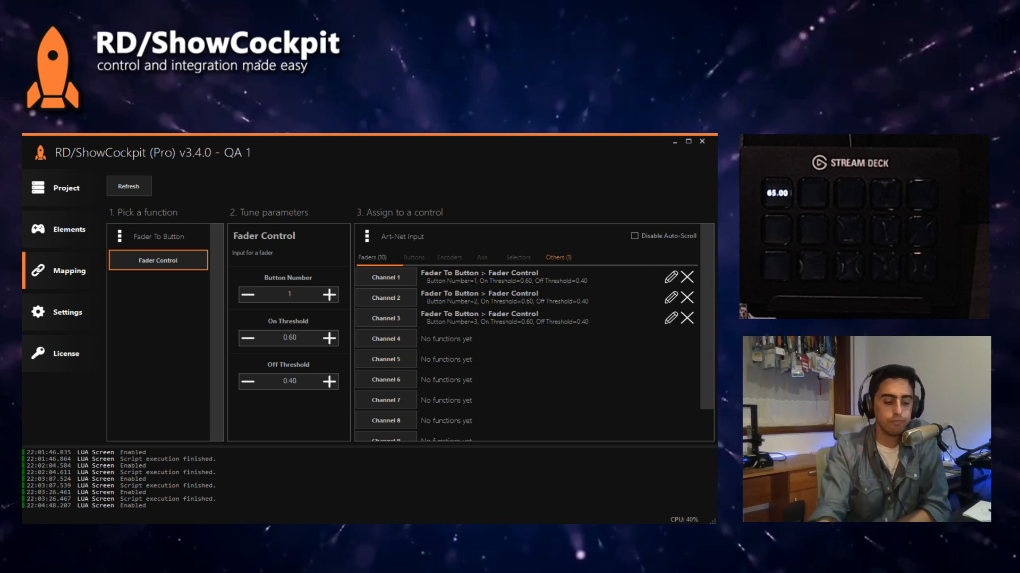
{"action": "left_click", "coordinate": [386, 234]}
{"action": "left_click", "coordinate": [390, 237]}
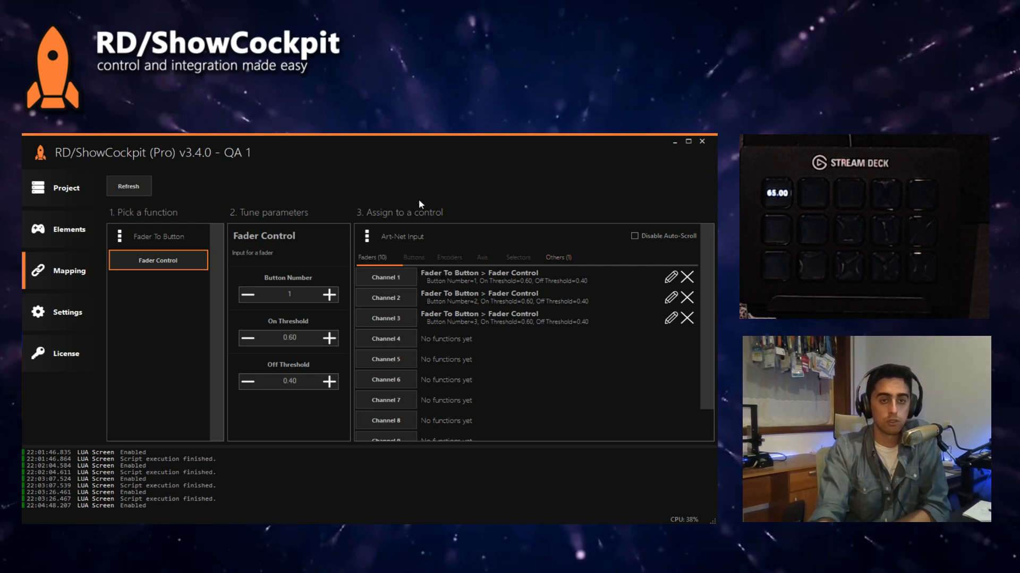
Step: Switch to grandMA2 and check the DMX patch of the fixtures in the Dim layer, closing the setup when done
{"action": "left_click", "coordinate": [94, 237]}
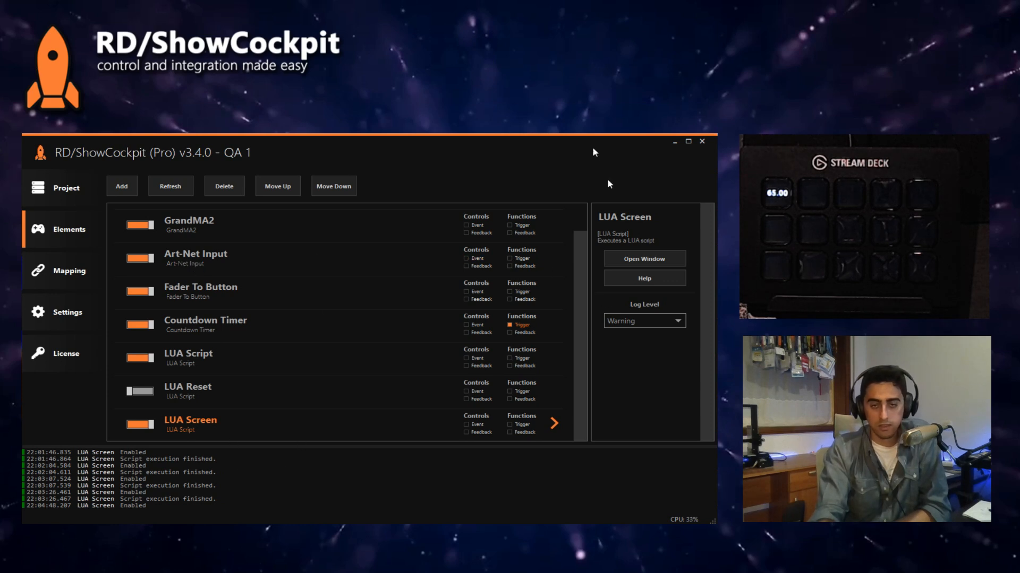
{"action": "key", "text": "alt+Tab"}
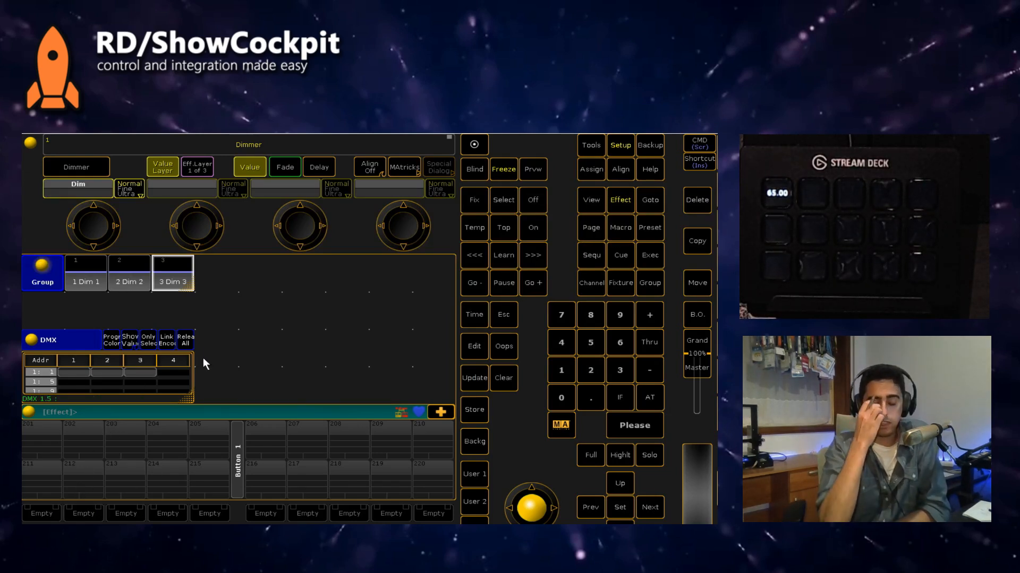
{"action": "left_click", "coordinate": [619, 147]}
{"action": "left_click", "coordinate": [141, 206]}
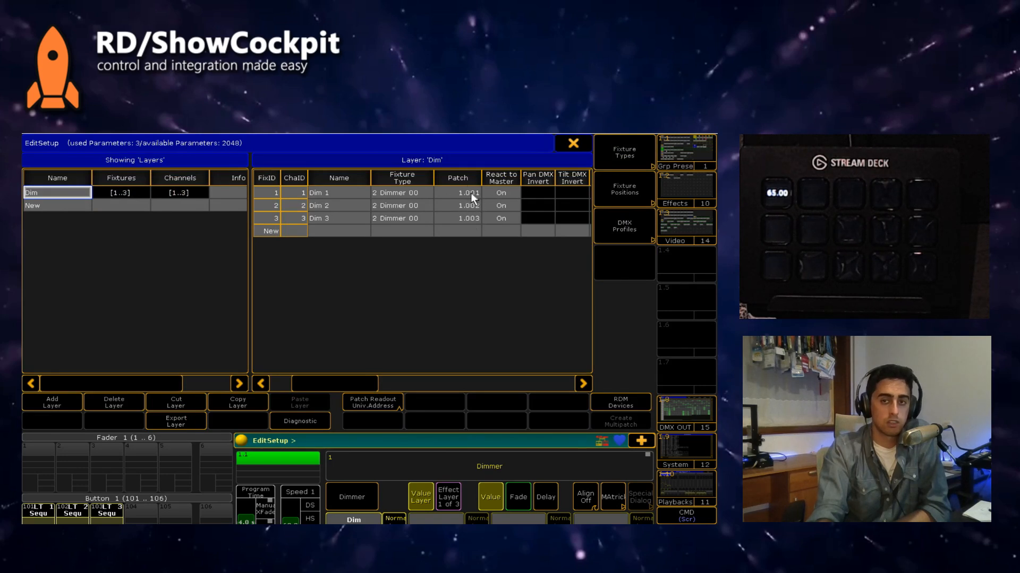
{"action": "left_click", "coordinate": [584, 143]}
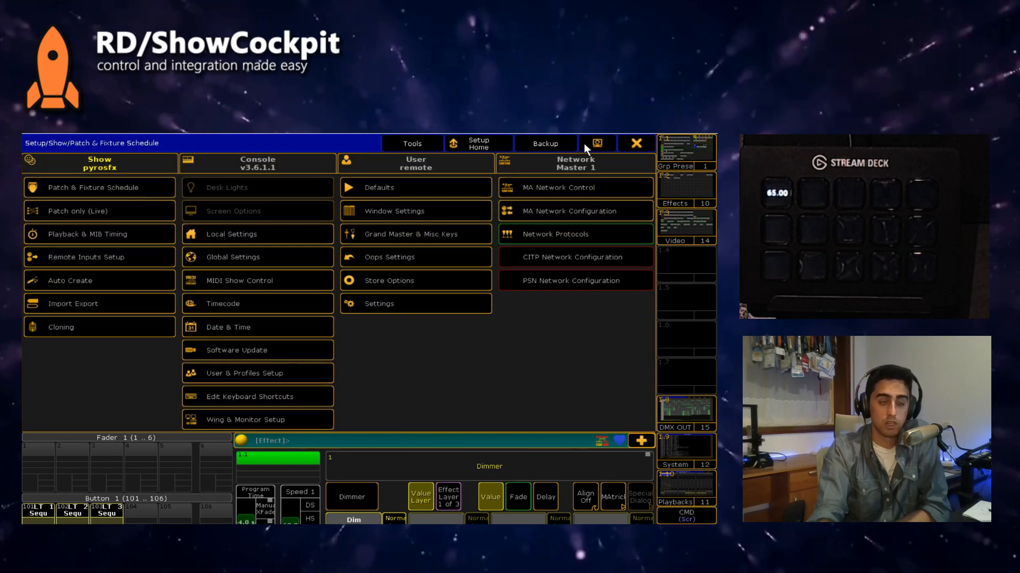
{"action": "left_click", "coordinate": [640, 142]}
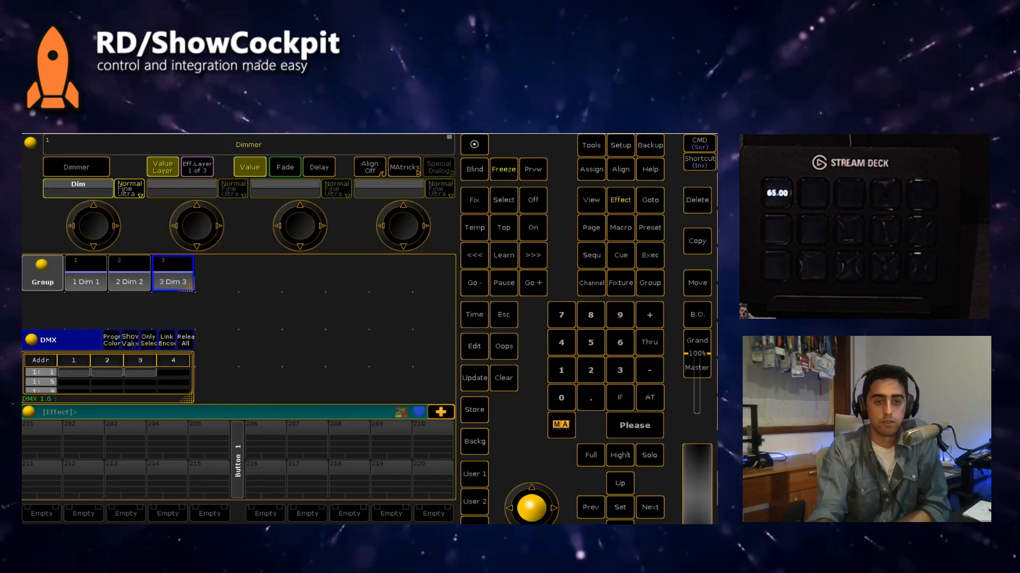
Step: View the fader and button executors on the console's executor screen, and return to ShowCockpit
{"action": "left_click", "coordinate": [716, 265]}
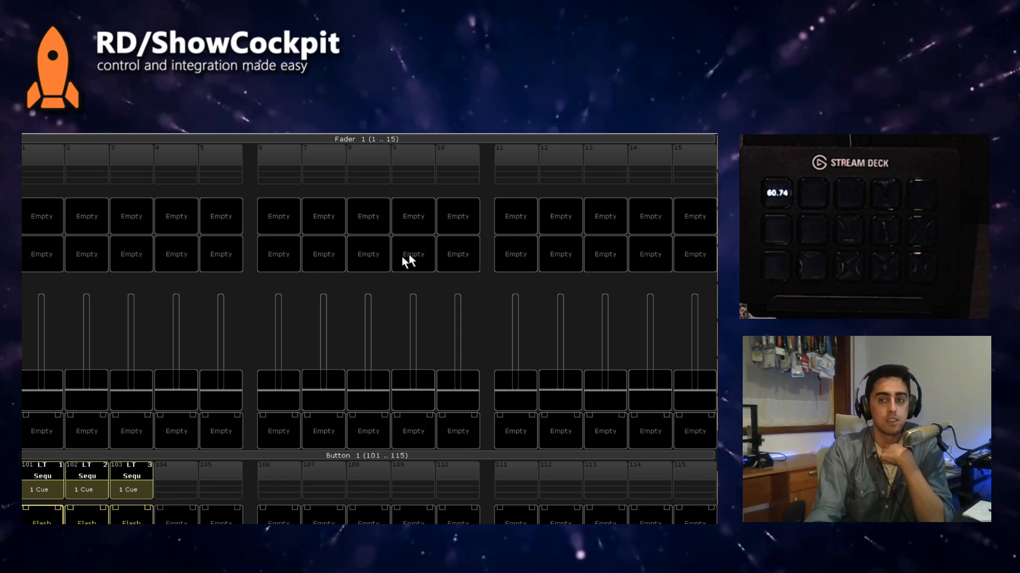
{"action": "left_click", "coordinate": [717, 196]}
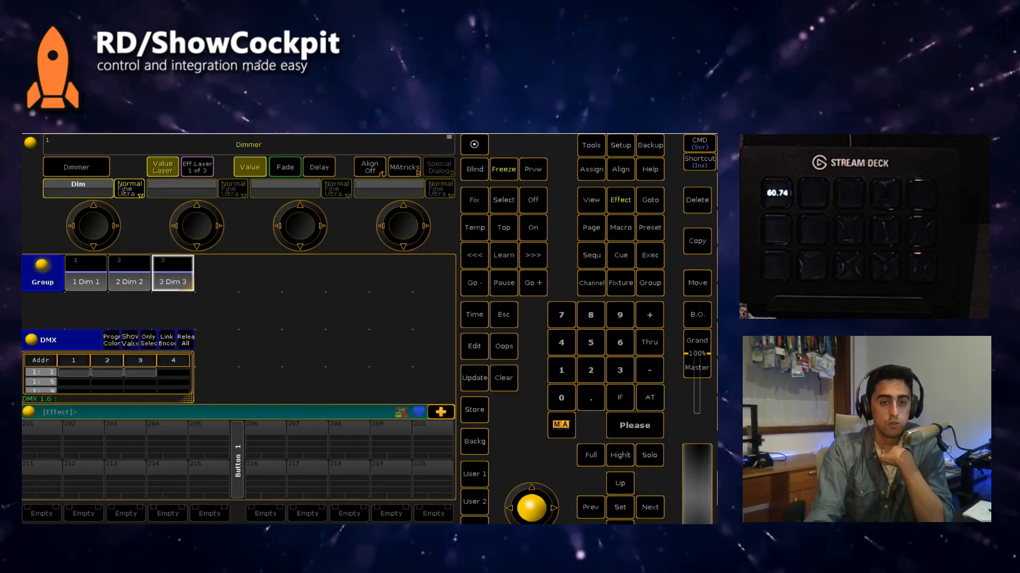
{"action": "left_click", "coordinate": [255, 530]}
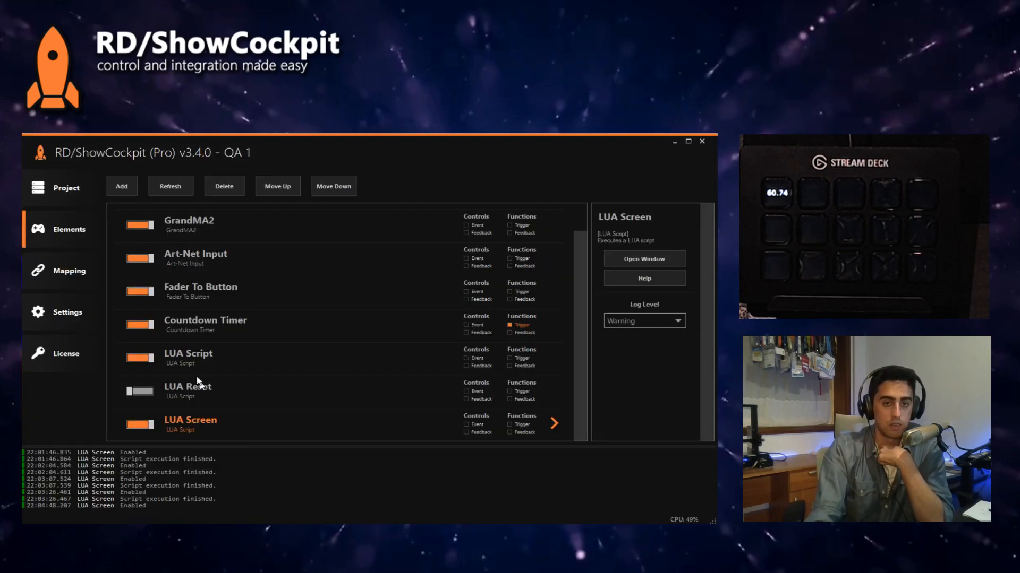
Step: Open the LUA Script element and examine the executor number assigned to Button 1,1 in its Actions table
{"action": "left_click", "coordinate": [191, 361]}
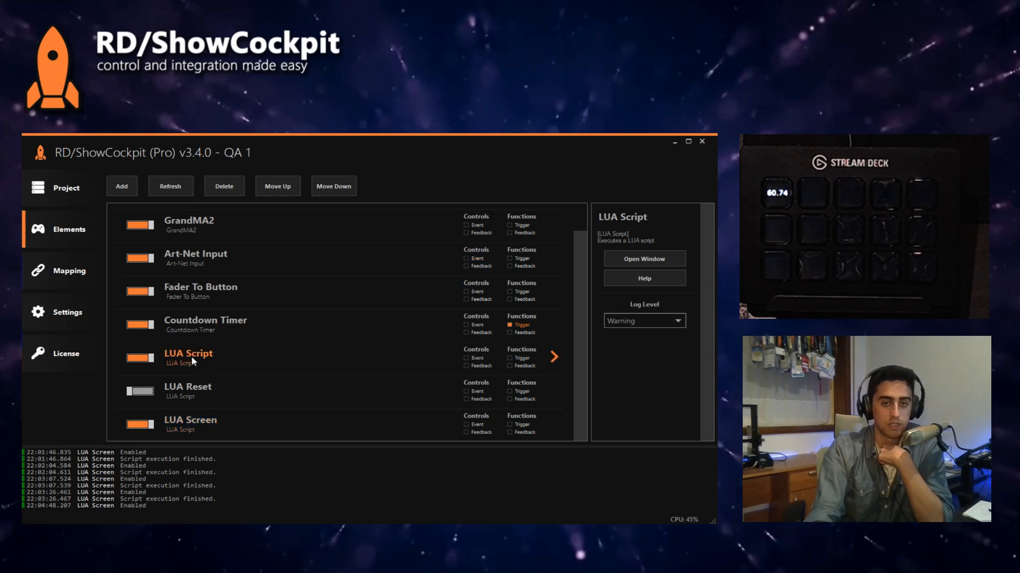
{"action": "double_click", "coordinate": [191, 356]}
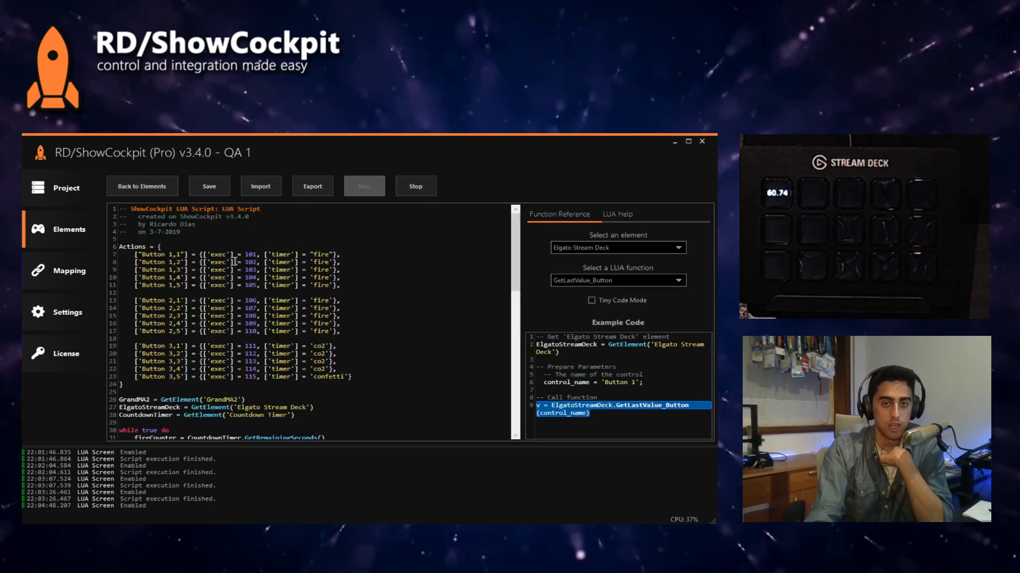
{"action": "double_click", "coordinate": [250, 254]}
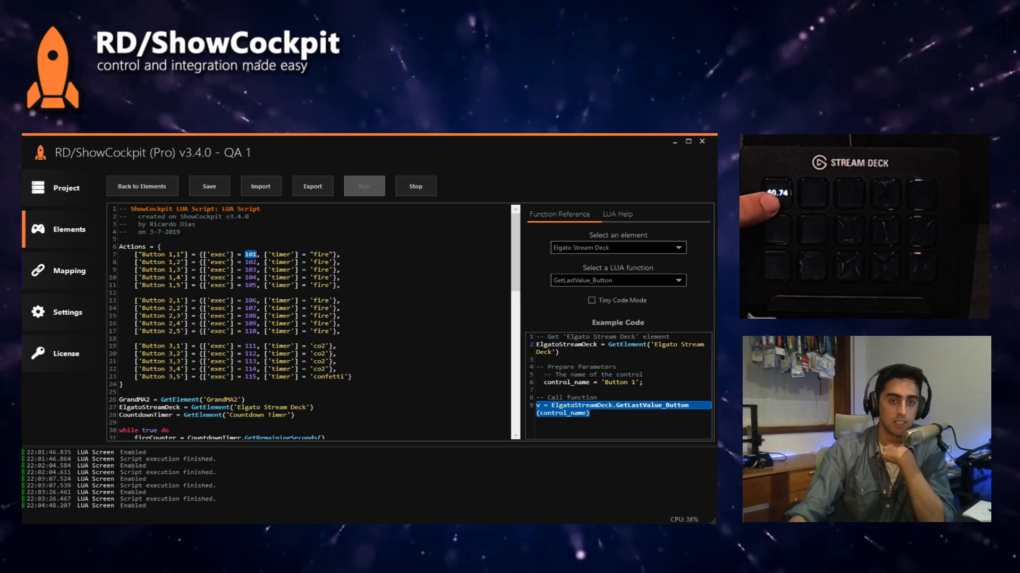
{"action": "left_click", "coordinate": [163, 185]}
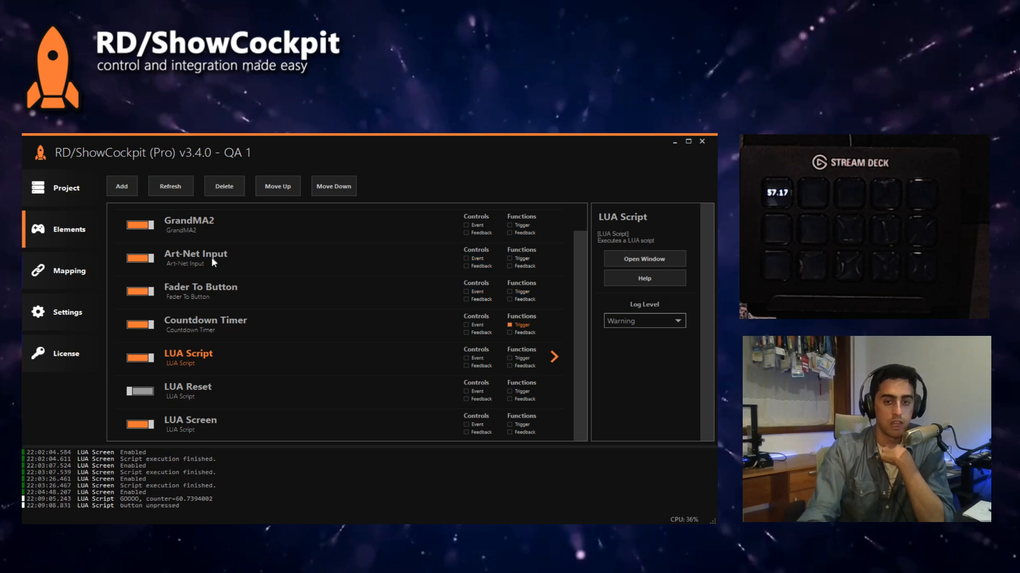
Step: Switch to grandMA2 to view the button executors again, and come back to the ShowCockpit elements list
{"action": "key", "text": "alt+Tab"}
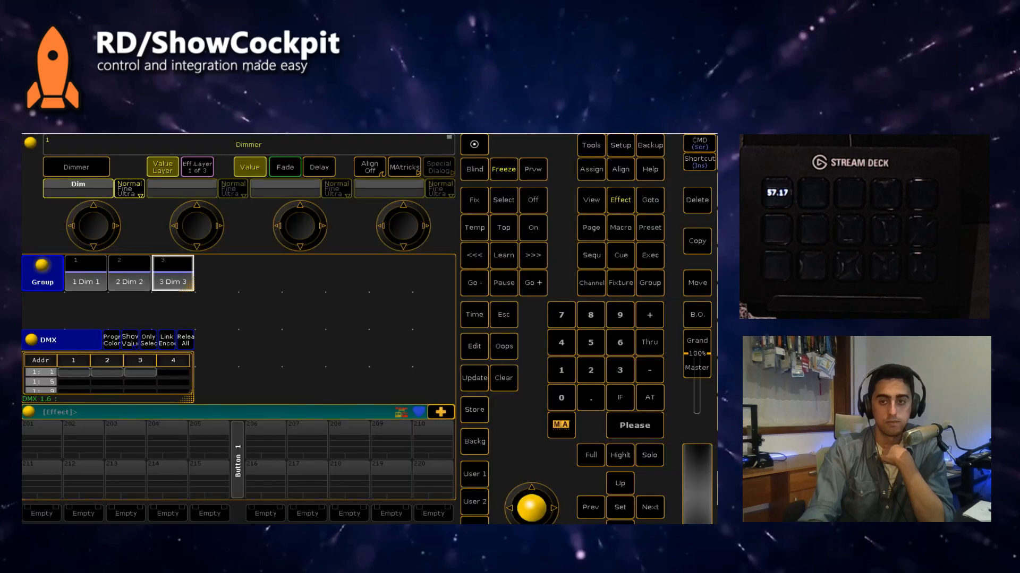
{"action": "key", "text": "alt+Tab"}
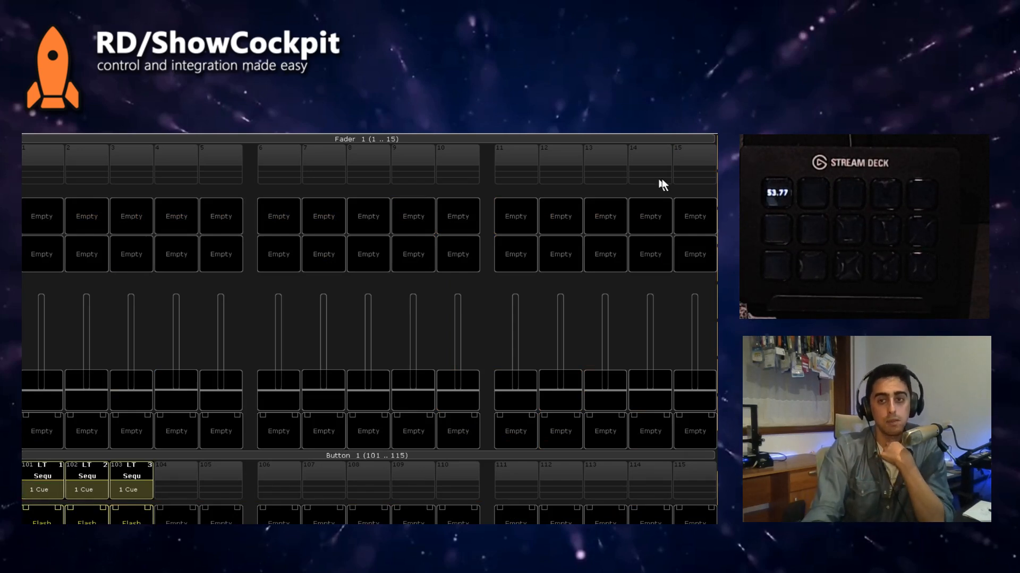
{"action": "key", "text": "alt+Tab"}
{"action": "key", "text": "alt+Tab"}
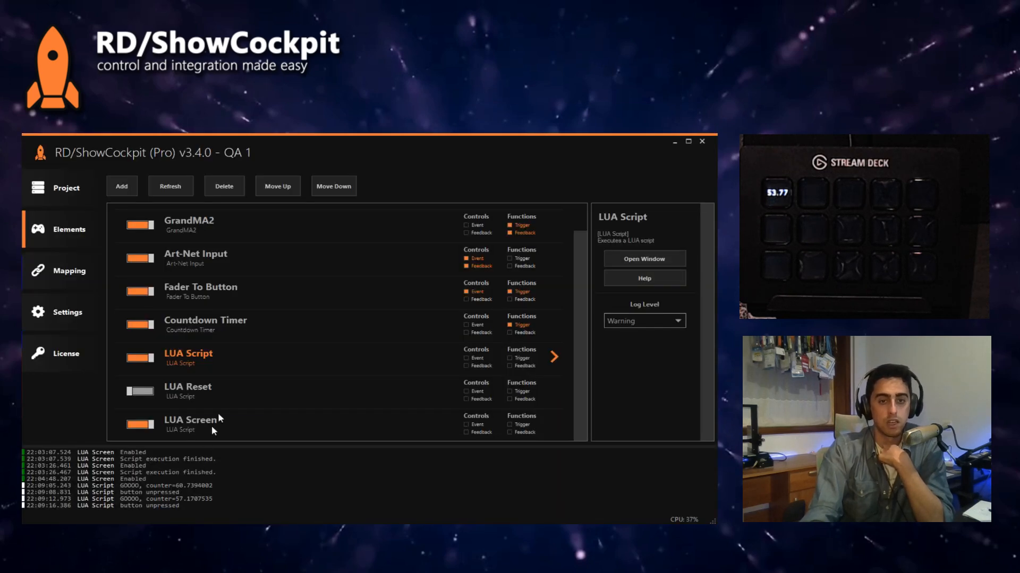
Step: Review the Art-Net Input, Fader To Button and Countdown Timer elements and the LUA Screen script
{"action": "left_click", "coordinate": [192, 260]}
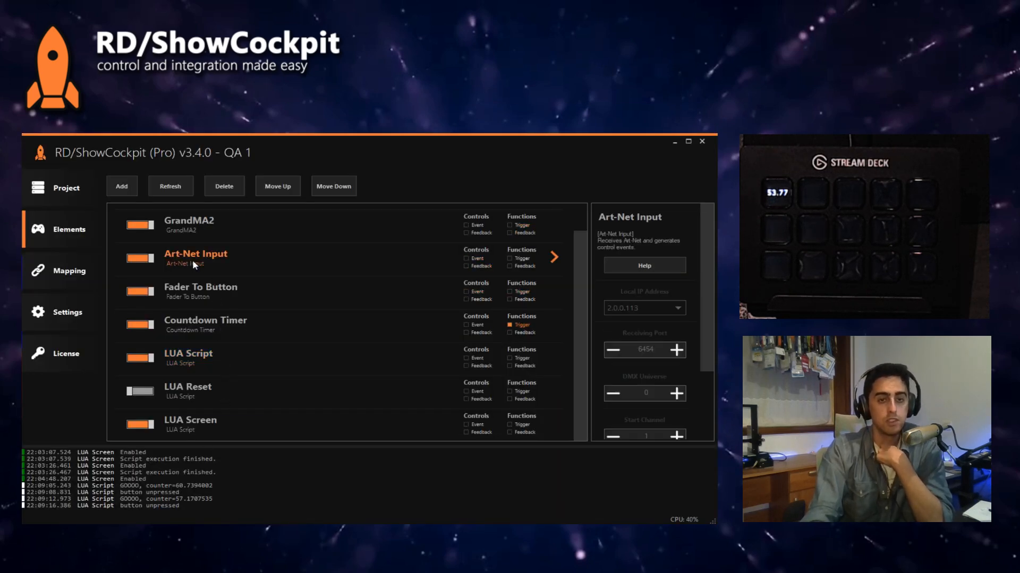
{"action": "left_click", "coordinate": [215, 295]}
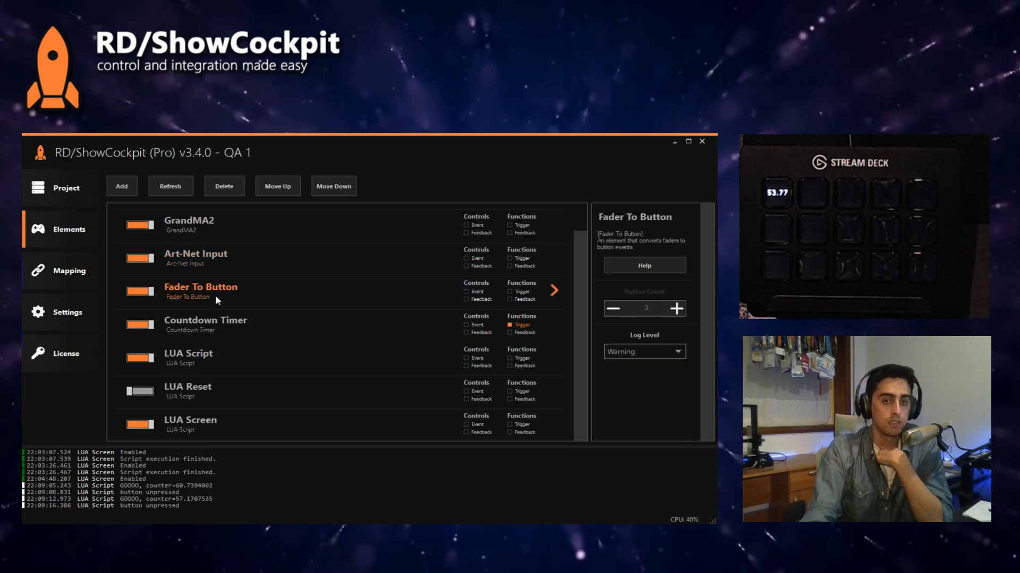
{"action": "left_click", "coordinate": [213, 328]}
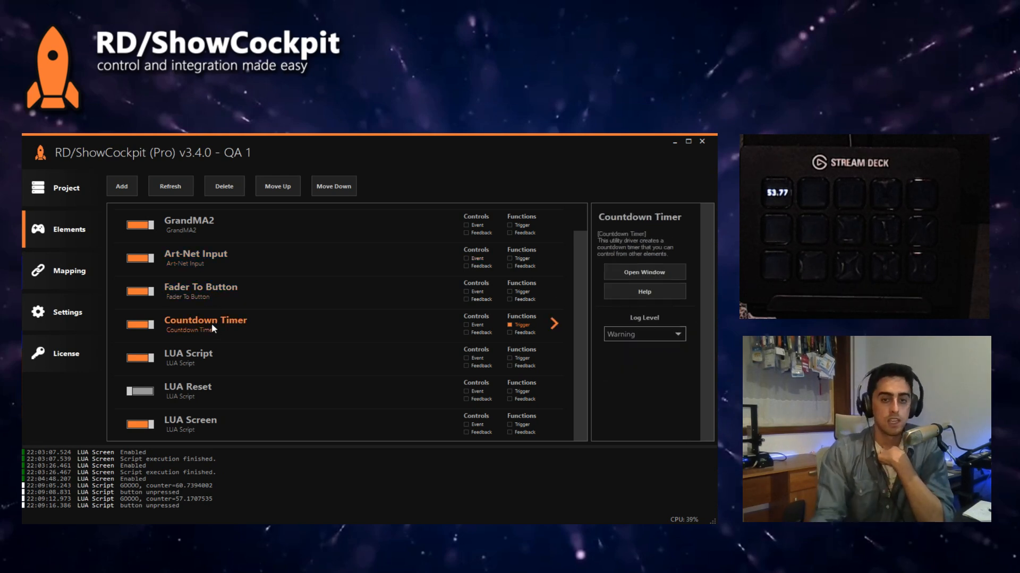
{"action": "left_click", "coordinate": [204, 436]}
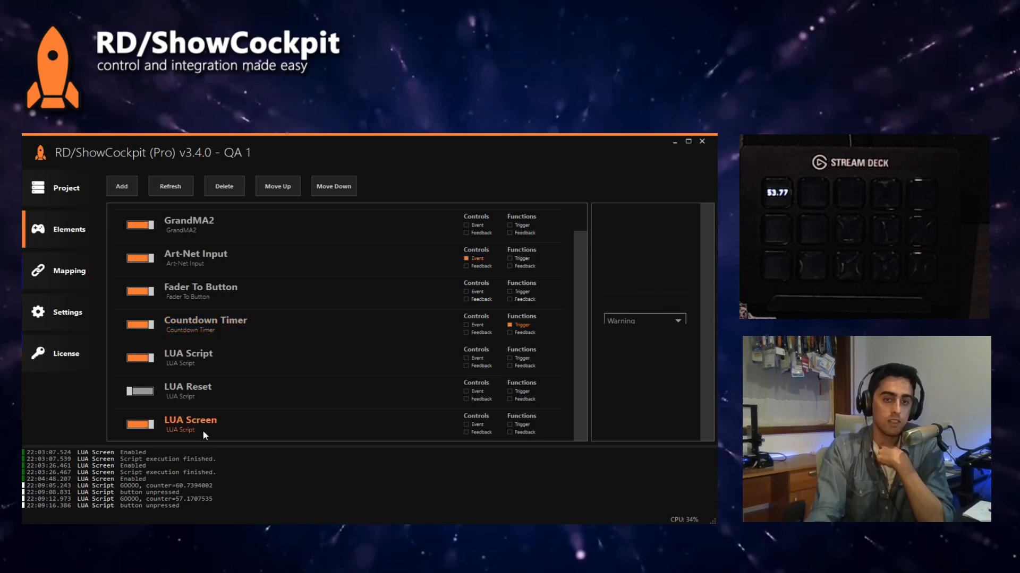
{"action": "double_click", "coordinate": [204, 432]}
{"action": "left_click", "coordinate": [149, 188]}
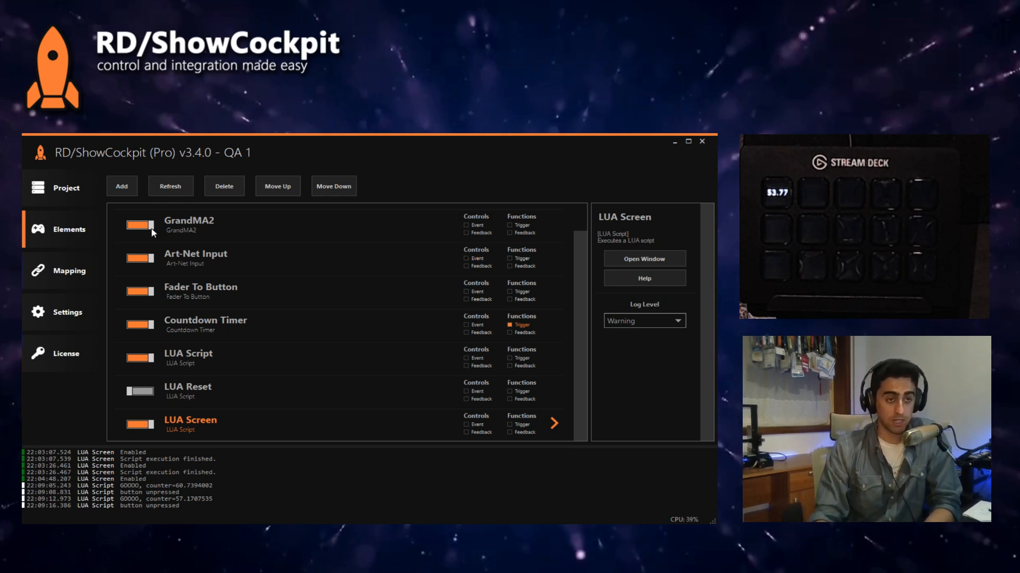
Step: Add a Button Flash Feedback utility element to the project and enable it
{"action": "left_click", "coordinate": [123, 192]}
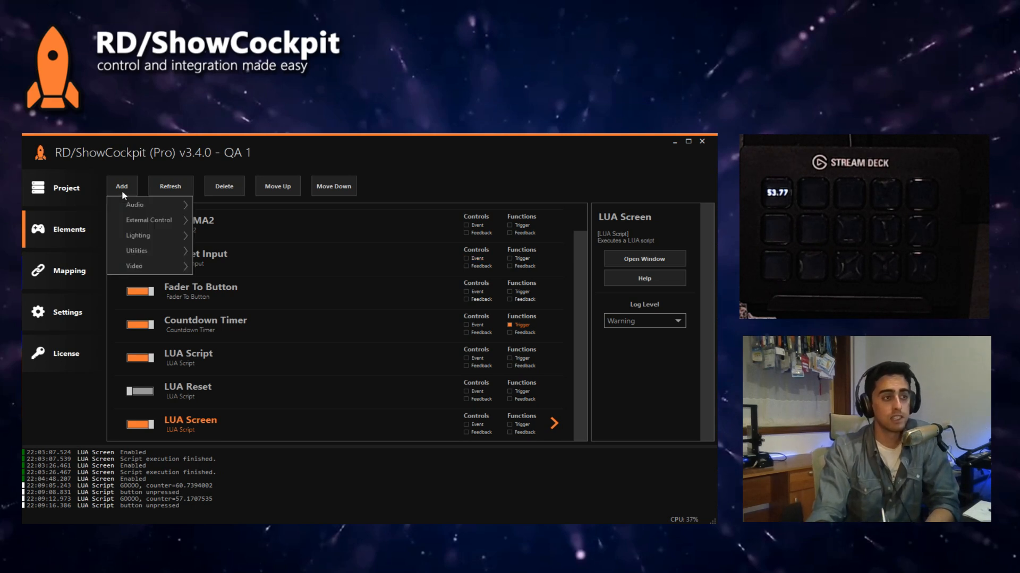
{"action": "mouse_move", "coordinate": [157, 252]}
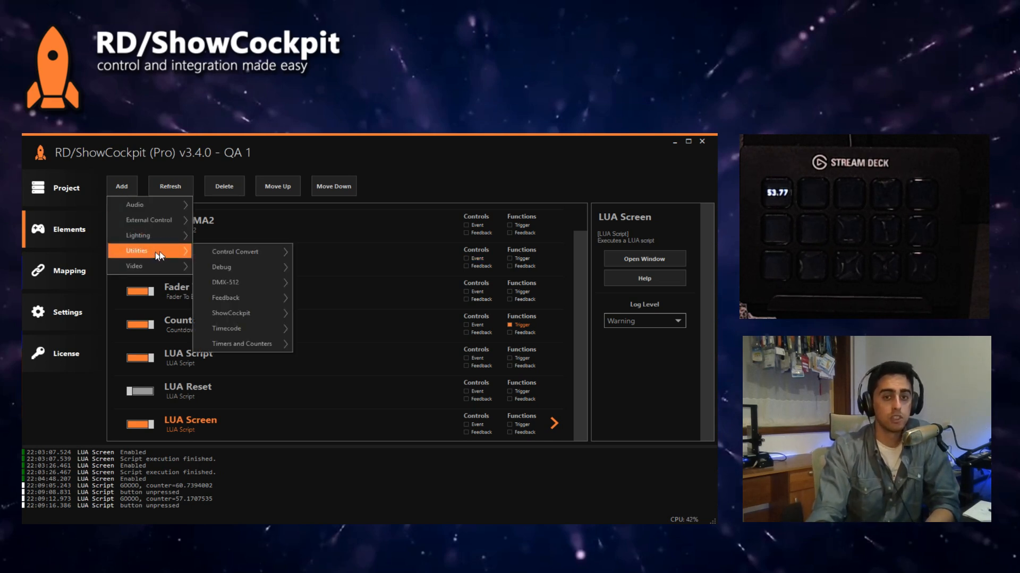
{"action": "mouse_move", "coordinate": [227, 301]}
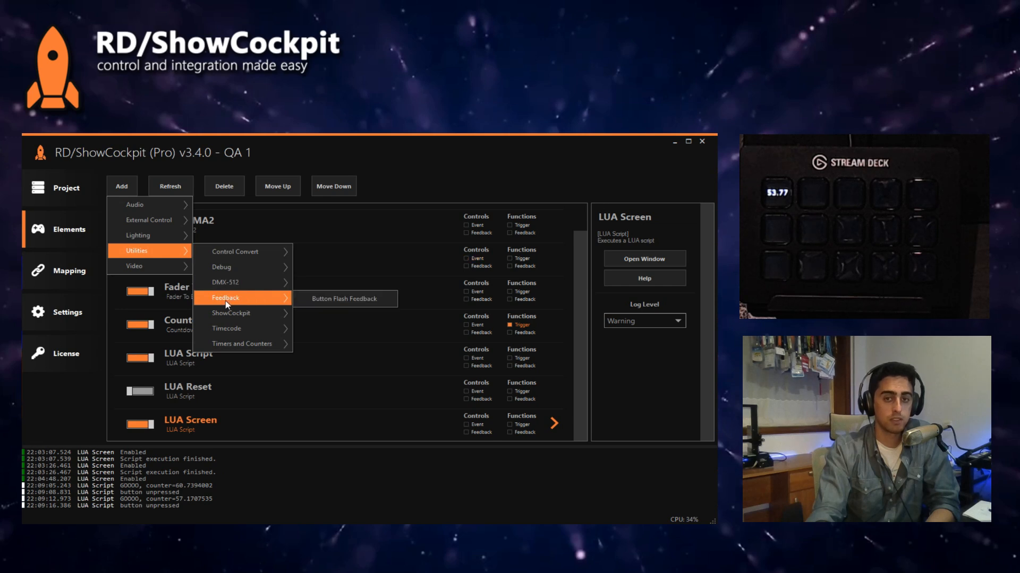
{"action": "left_click", "coordinate": [333, 305]}
{"action": "left_click", "coordinate": [563, 366]}
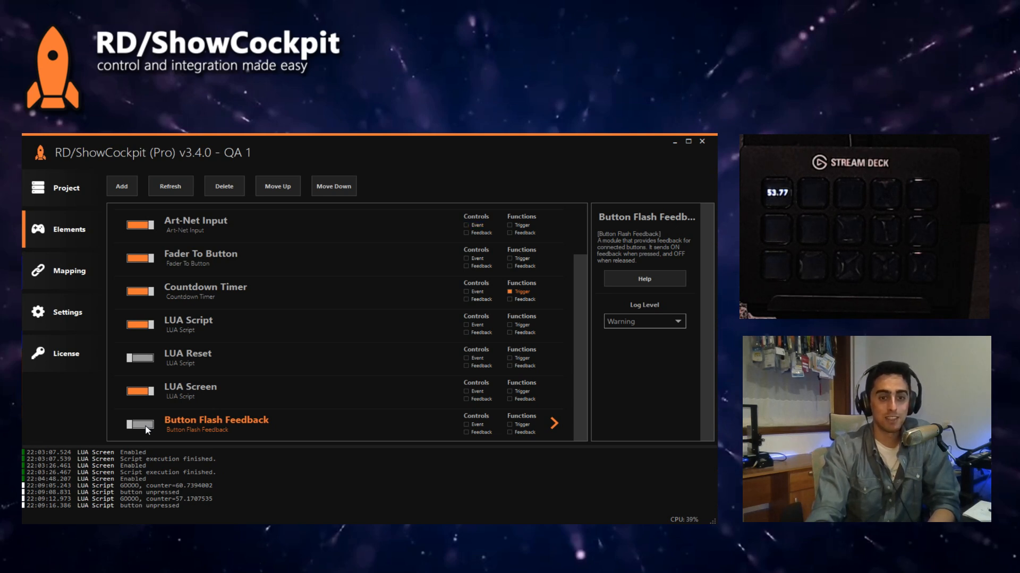
{"action": "left_click", "coordinate": [145, 427]}
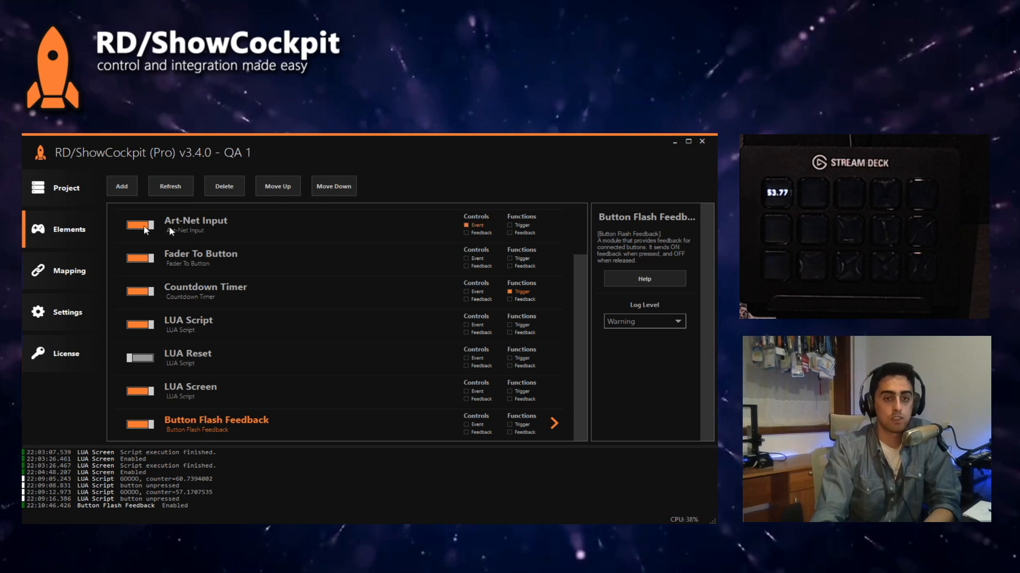
Step: Map Button Flash Feedback's Button Connector function with Button ID 1 to Button 1.1 of the Elgato Stream Deck
{"action": "left_click", "coordinate": [55, 276]}
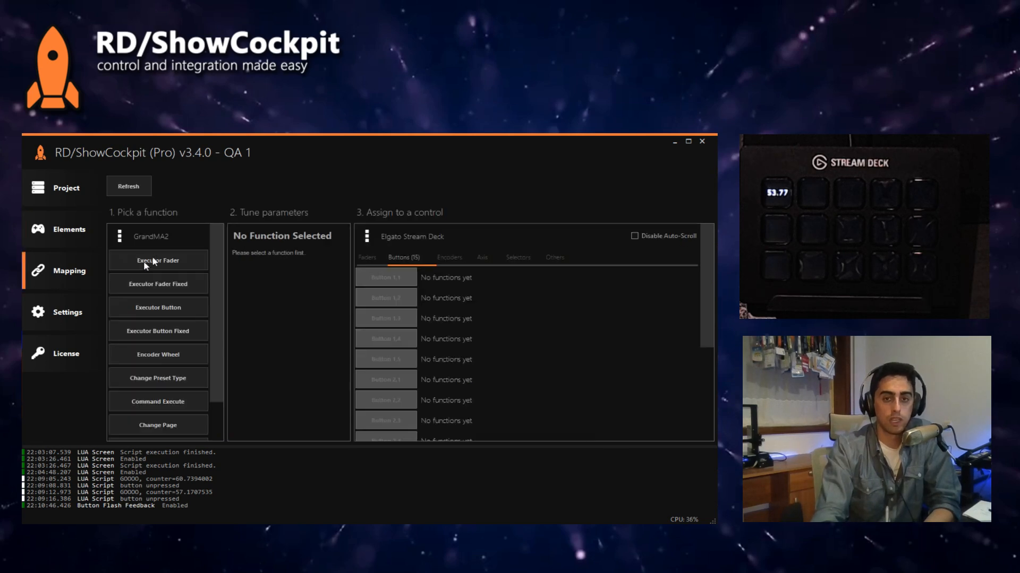
{"action": "left_click", "coordinate": [394, 237]}
{"action": "left_click", "coordinate": [402, 248]}
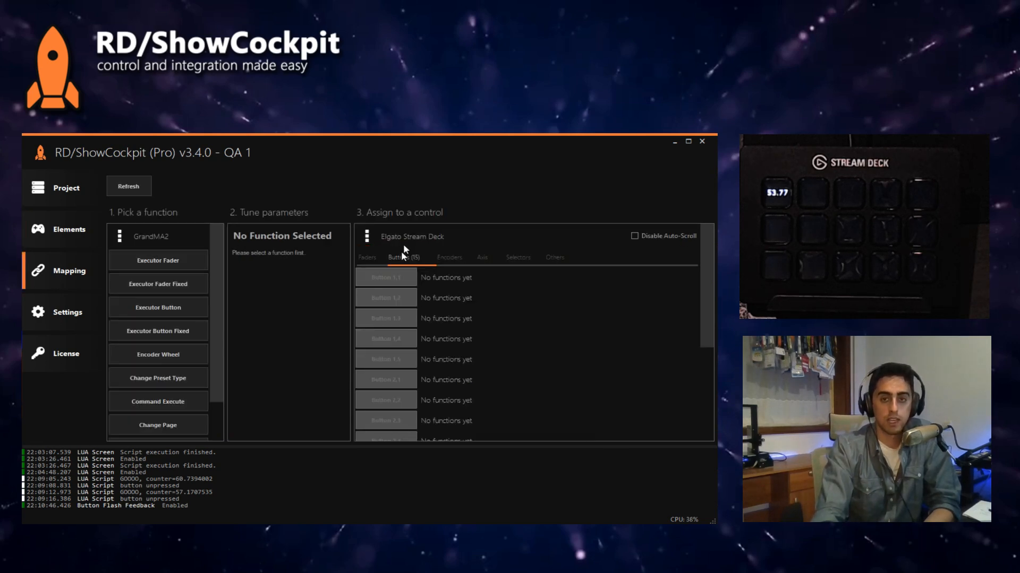
{"action": "left_click", "coordinate": [159, 236]}
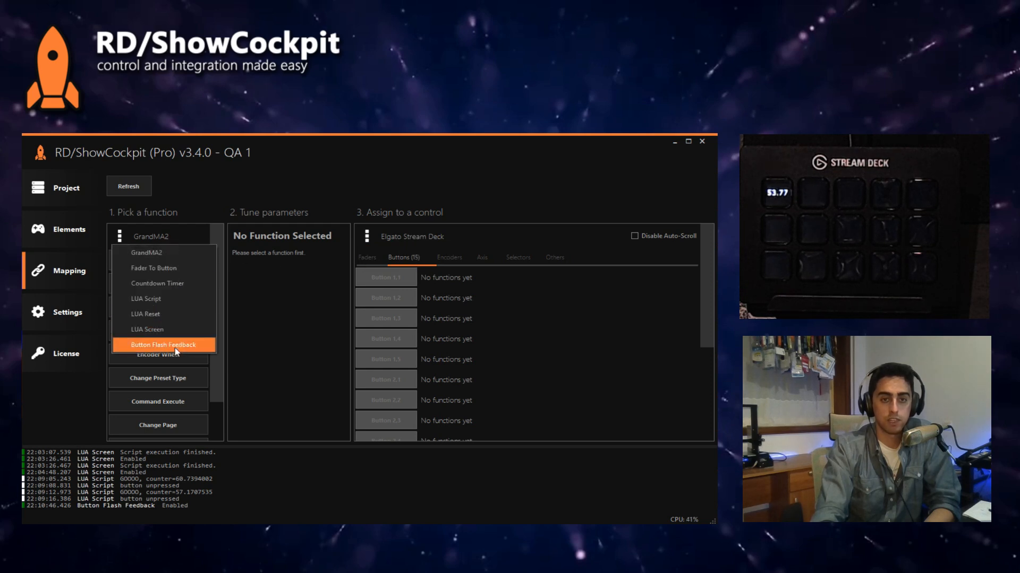
{"action": "left_click", "coordinate": [178, 345]}
{"action": "left_click", "coordinate": [154, 261]}
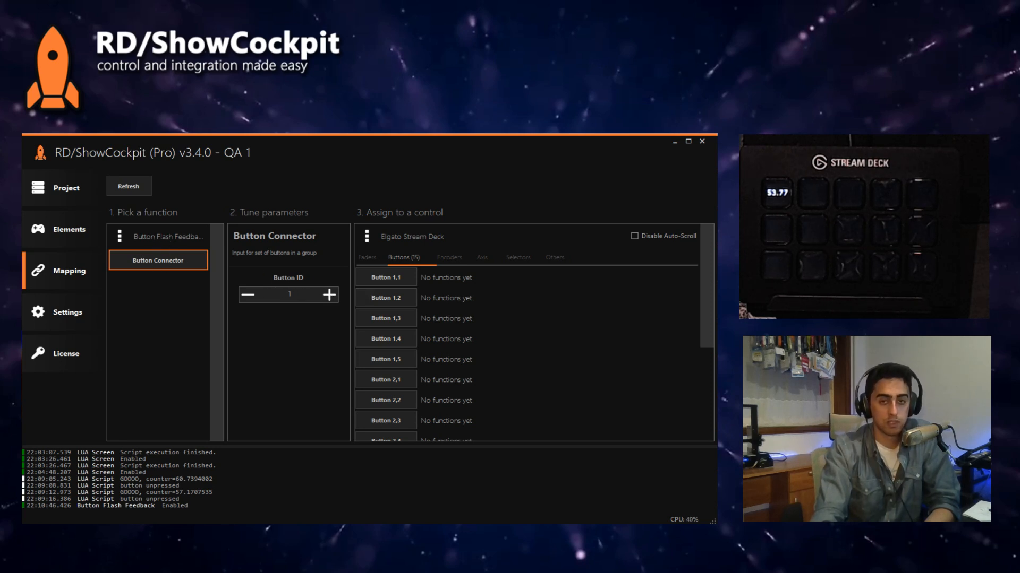
{"action": "left_click", "coordinate": [383, 279]}
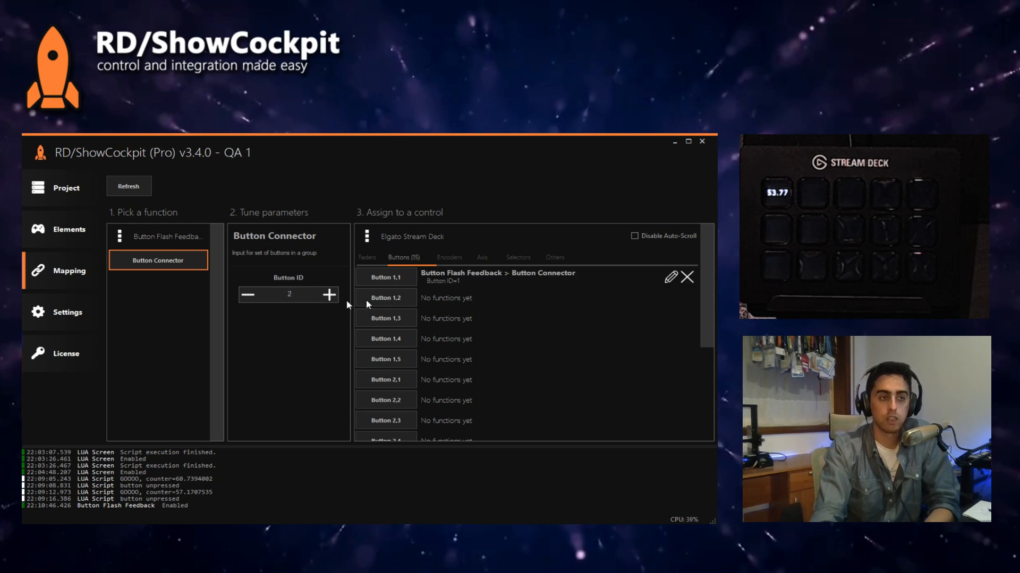
Step: Map Button Flash Feedback's Button Connector with Button IDs 2 to 15, in order, to Stream Deck Buttons 1.2 through 3.5
{"action": "left_click", "coordinate": [396, 298]}
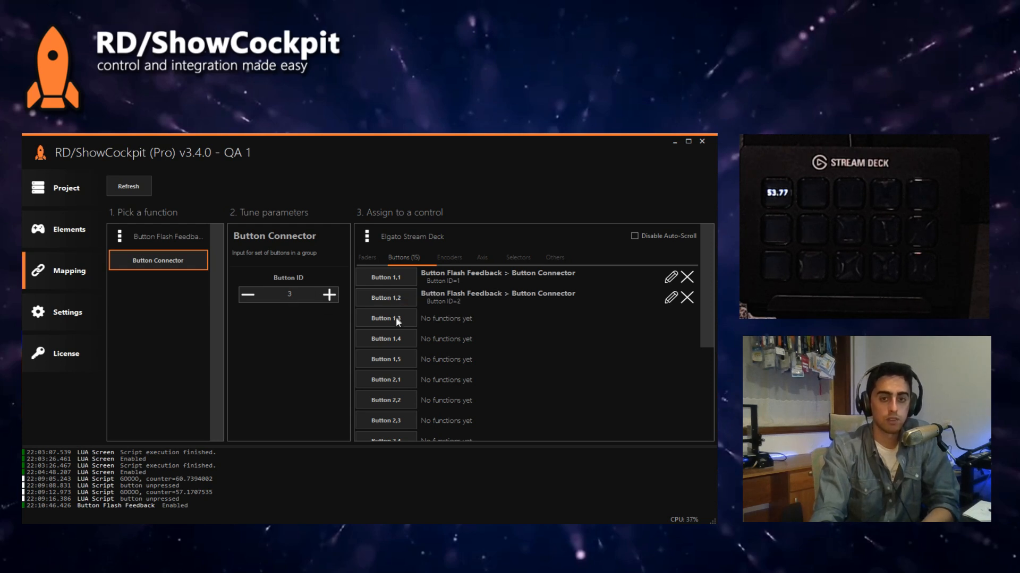
{"action": "left_click", "coordinate": [397, 319]}
{"action": "left_click", "coordinate": [399, 338]}
{"action": "left_click", "coordinate": [402, 359]}
{"action": "left_click", "coordinate": [406, 379]}
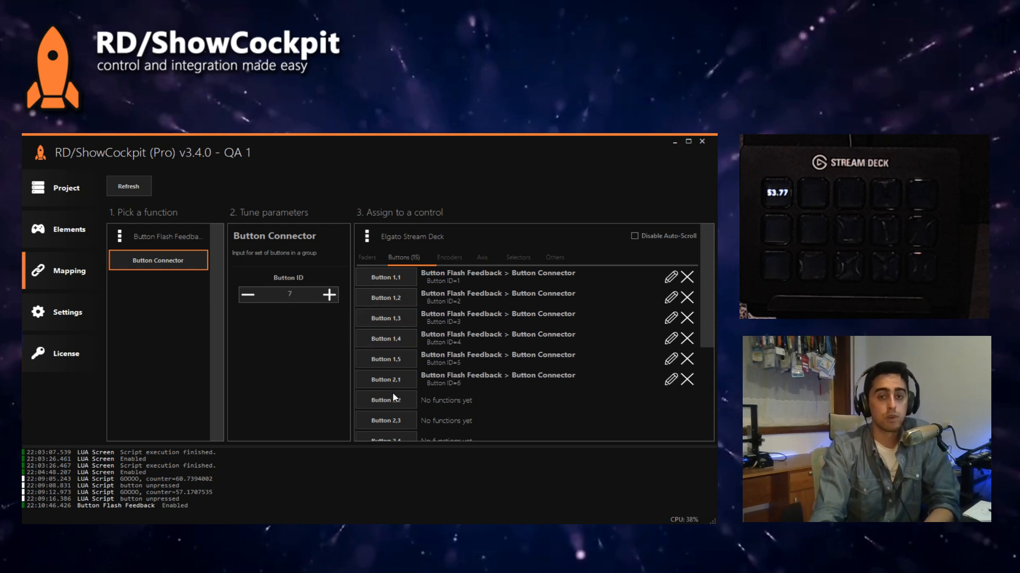
{"action": "left_click", "coordinate": [394, 400]}
{"action": "left_click", "coordinate": [400, 367]}
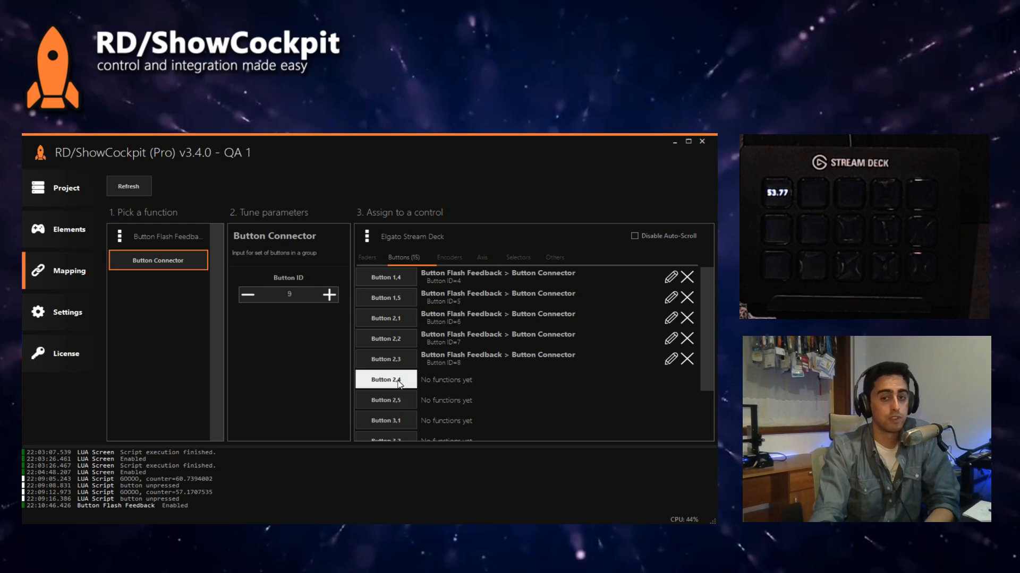
{"action": "left_click", "coordinate": [398, 381]}
{"action": "left_click", "coordinate": [399, 397]}
{"action": "left_click", "coordinate": [396, 363]}
{"action": "left_click", "coordinate": [397, 379]}
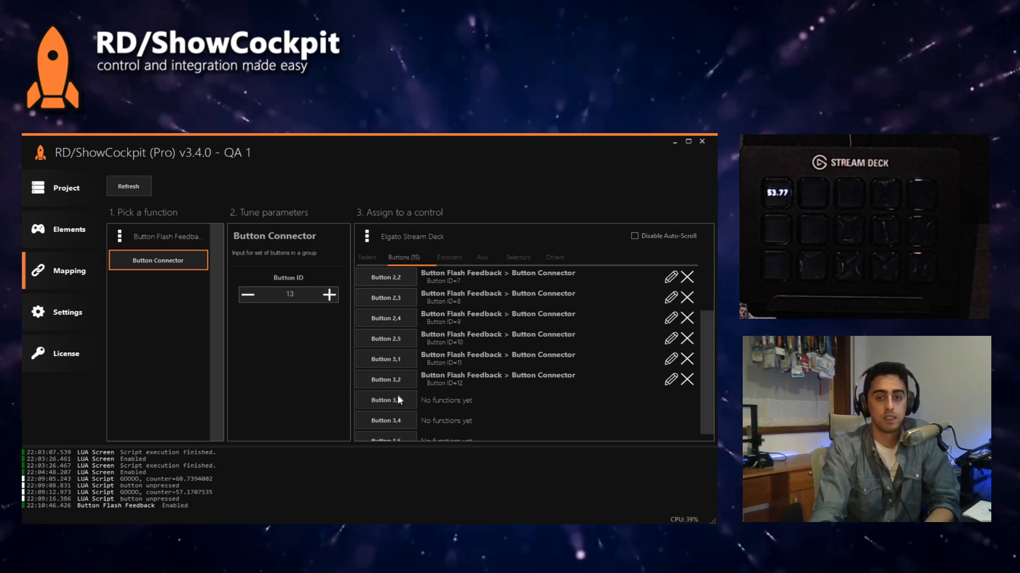
{"action": "left_click", "coordinate": [397, 394]}
{"action": "left_click", "coordinate": [398, 411]}
{"action": "left_click", "coordinate": [399, 432]}
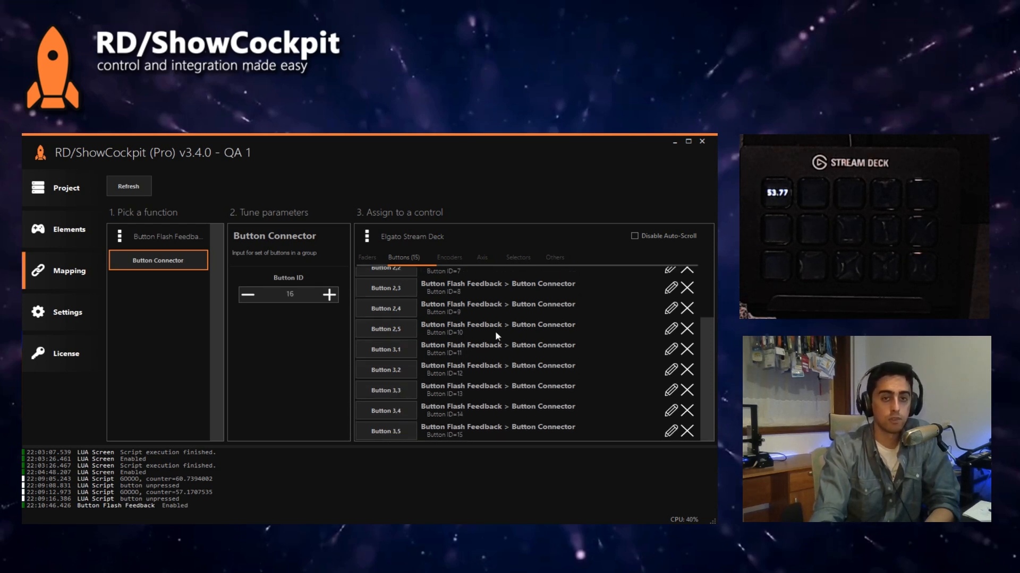
Step: Review the Edit ON, Edit OFF and Edit Initialization modes in the Elgato Stream Deck element's window, and return to the elements list
{"action": "left_click", "coordinate": [66, 232]}
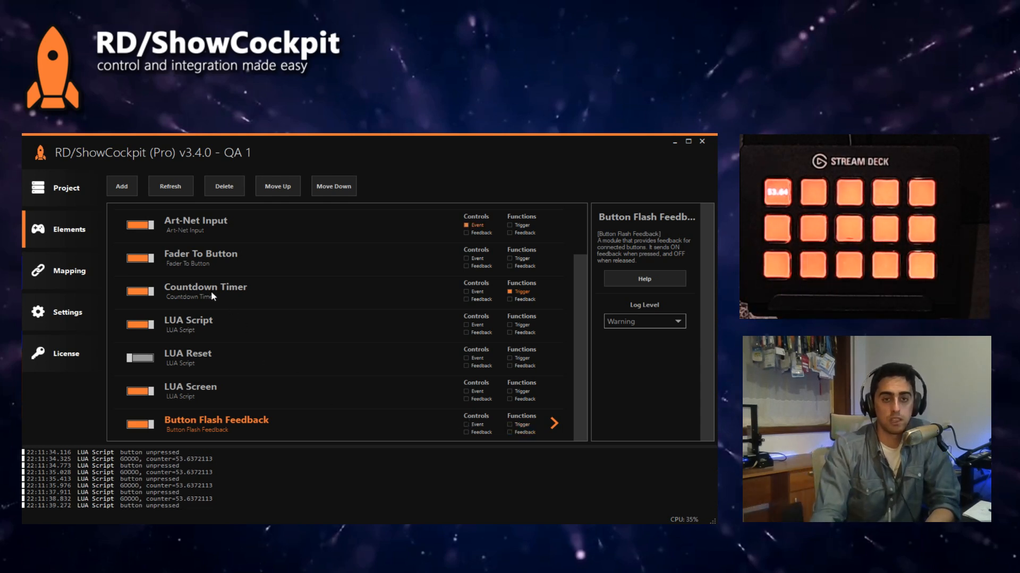
{"action": "scroll", "coordinate": [213, 291], "scroll_direction": "up", "scroll_amount": 3}
{"action": "left_click", "coordinate": [201, 226]}
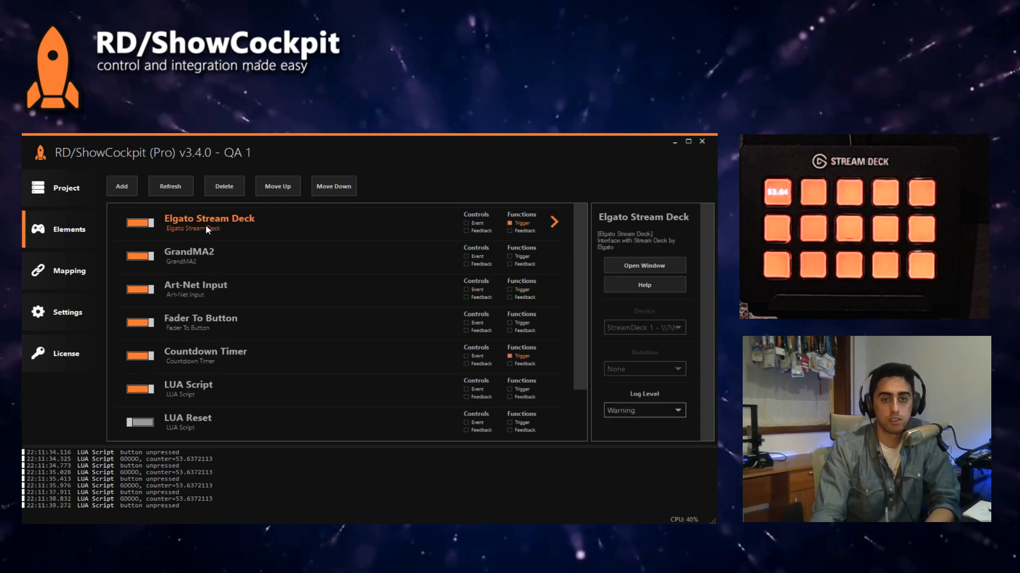
{"action": "double_click", "coordinate": [205, 225]}
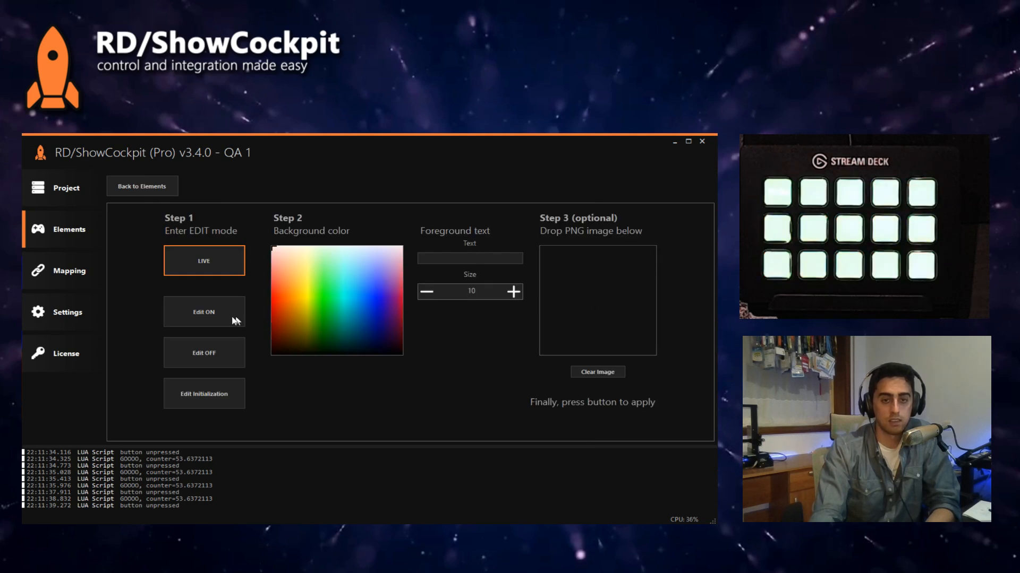
{"action": "left_click", "coordinate": [204, 312]}
{"action": "left_click", "coordinate": [224, 352]}
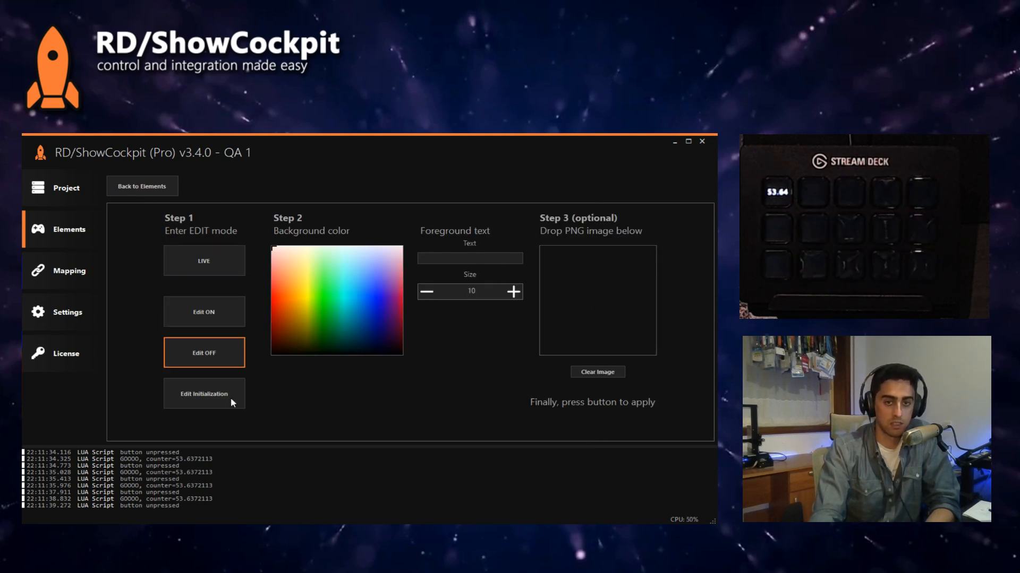
{"action": "left_click", "coordinate": [230, 397]}
{"action": "left_click", "coordinate": [216, 323]}
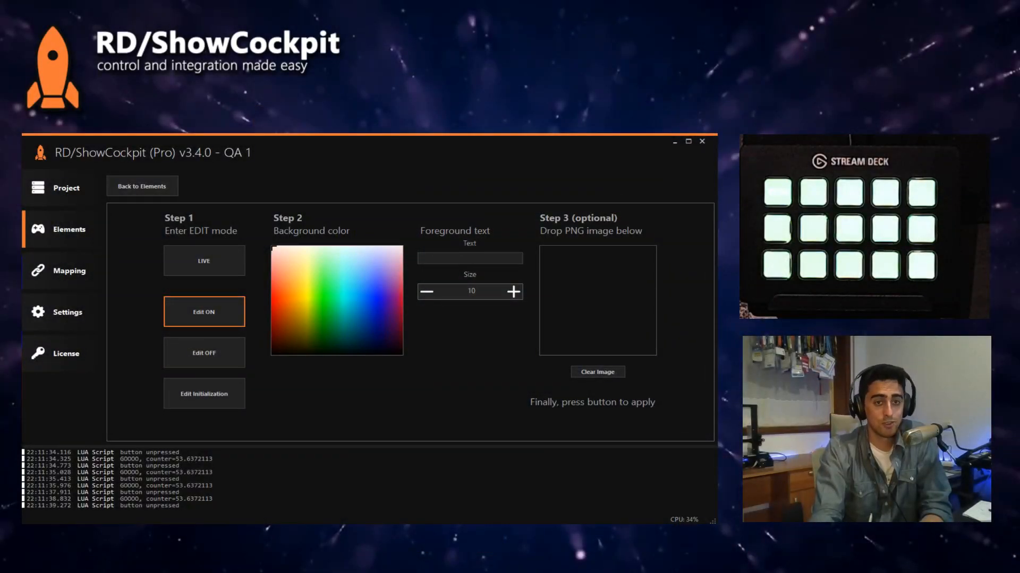
{"action": "left_click", "coordinate": [79, 233]}
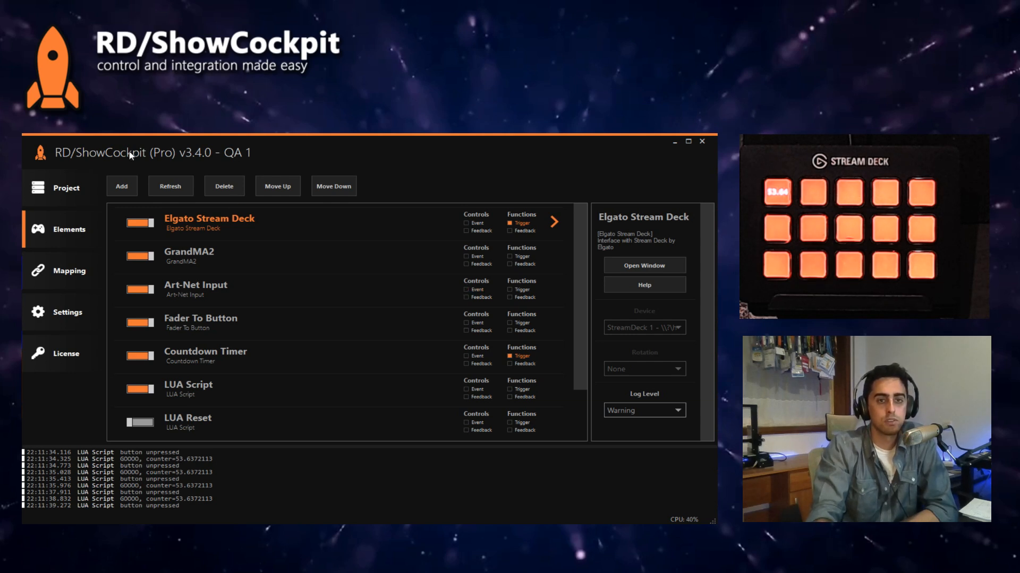
Step: Create a new ShowCockpit project with the default name New Project
{"action": "left_click", "coordinate": [81, 183]}
{"action": "left_click", "coordinate": [233, 329]}
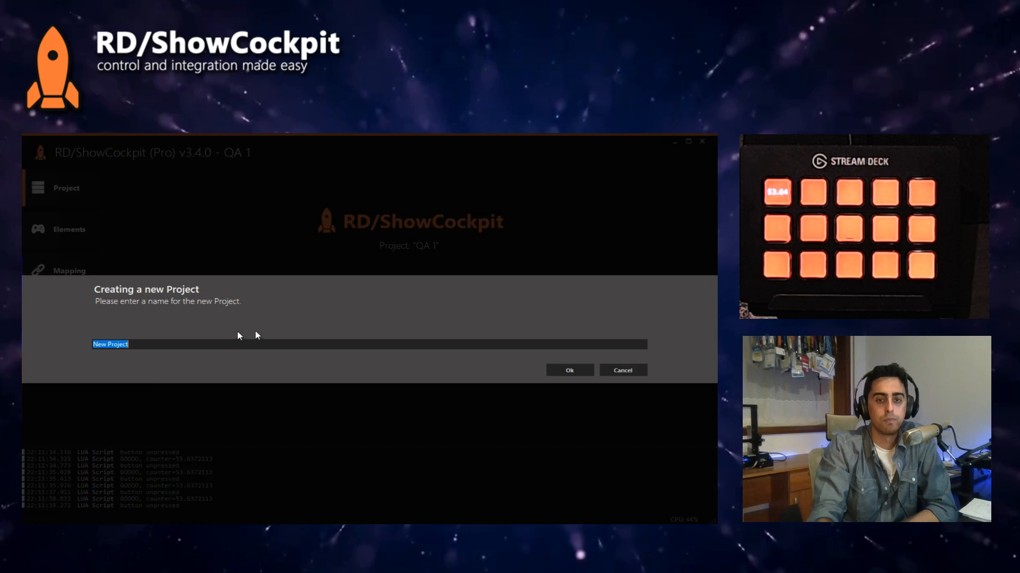
{"action": "left_click", "coordinate": [578, 372]}
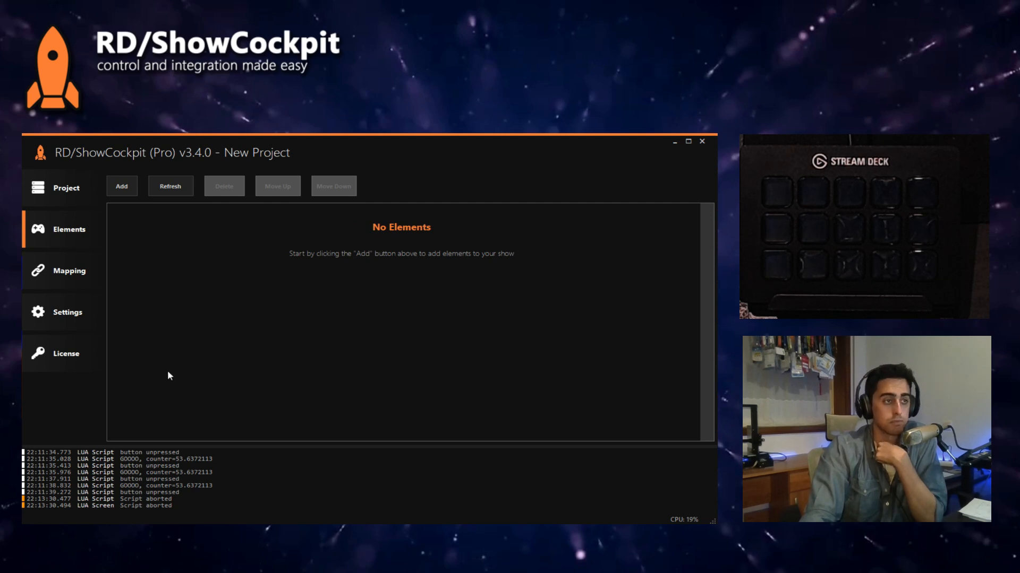
Step: Add an Art-Net Input element to the project with its default ID
{"action": "left_click", "coordinate": [127, 182]}
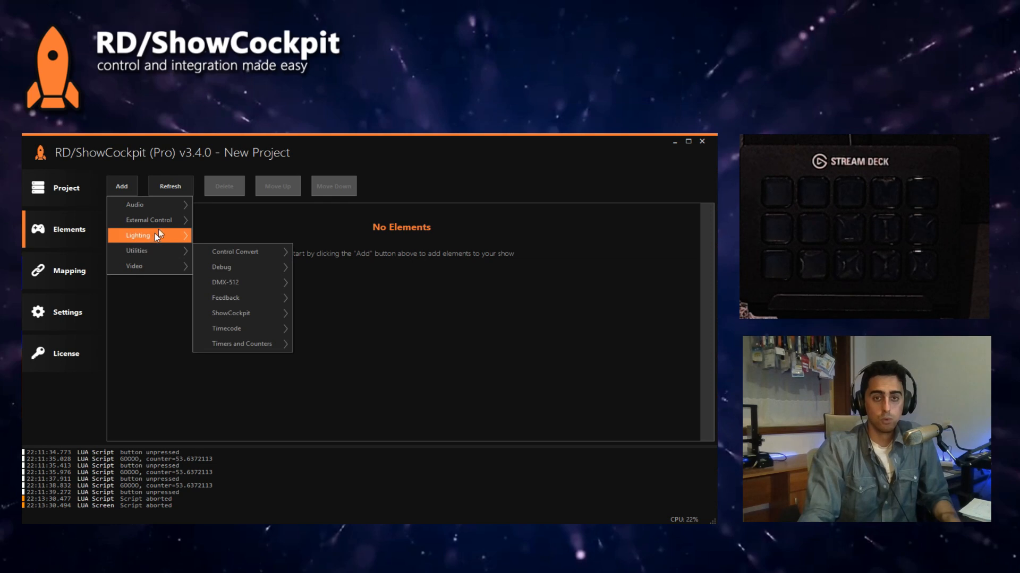
{"action": "mouse_move", "coordinate": [159, 220]}
{"action": "mouse_move", "coordinate": [257, 234]}
{"action": "left_click", "coordinate": [321, 239]}
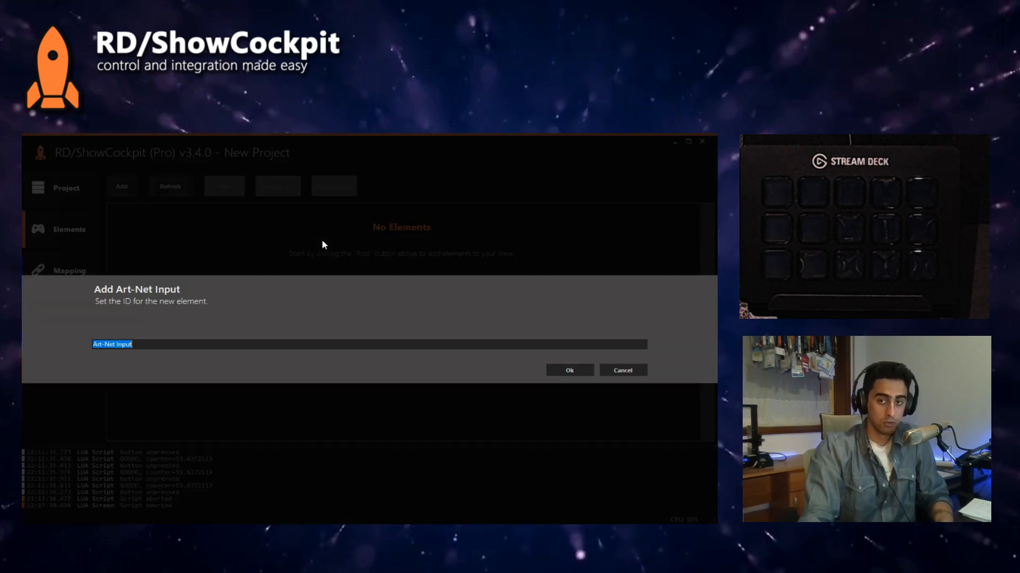
{"action": "left_click", "coordinate": [585, 370]}
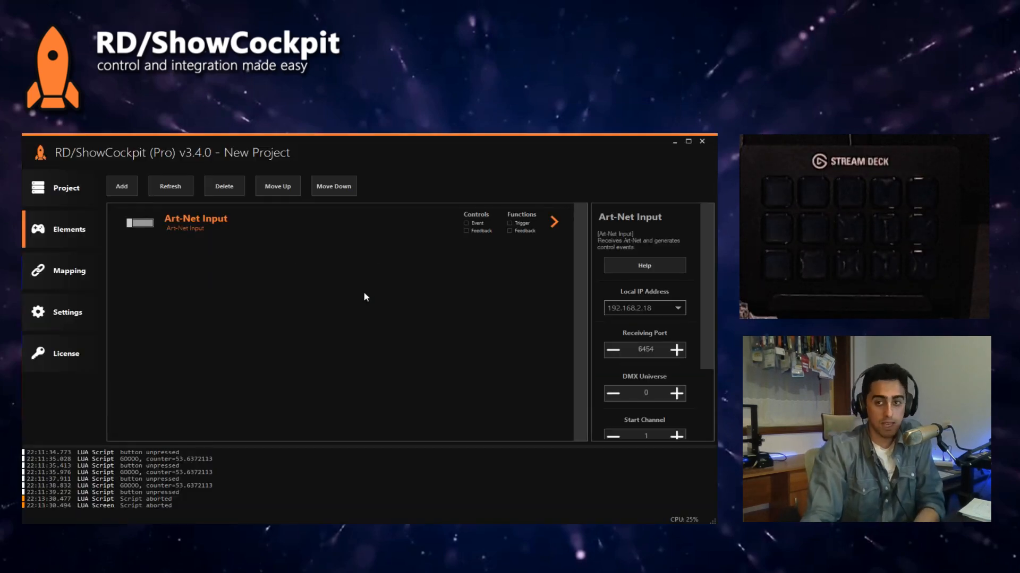
Step: Set the Art-Net Input's local IP address to 2.0.0.113 and enable the element
{"action": "left_click", "coordinate": [653, 308]}
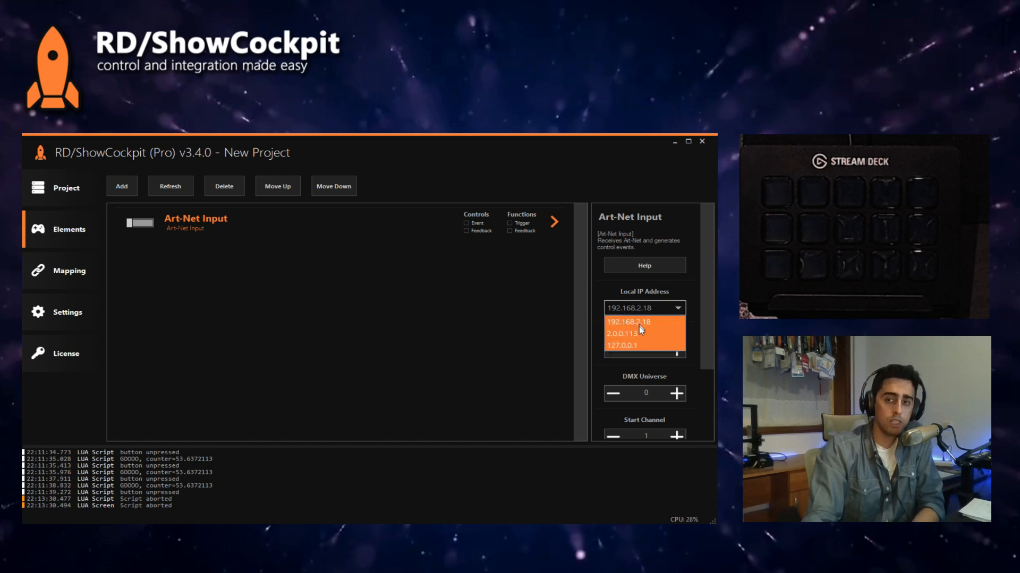
{"action": "left_click", "coordinate": [637, 335]}
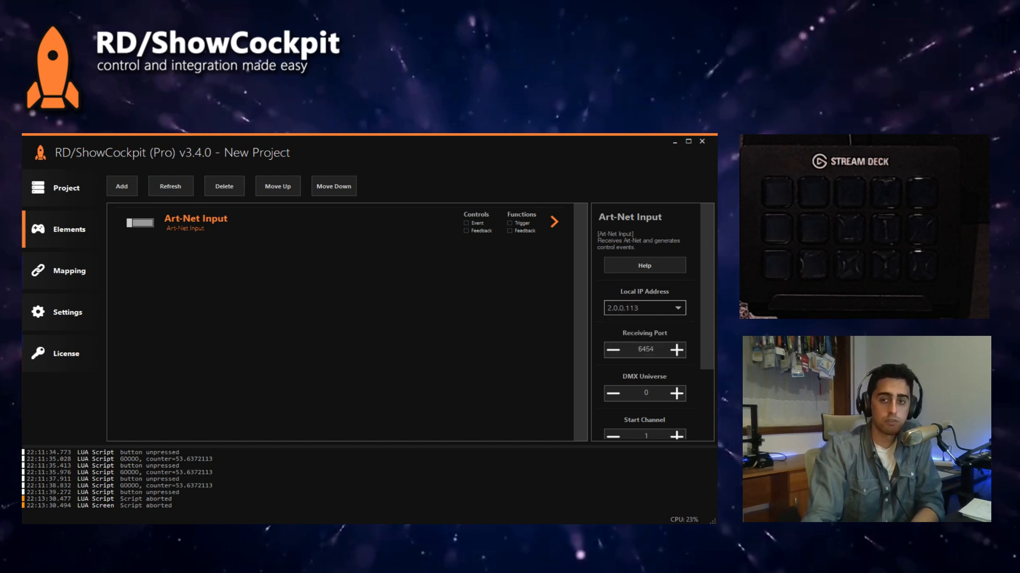
{"action": "scroll", "coordinate": [695, 300], "scroll_direction": "down", "scroll_amount": 3}
{"action": "scroll", "coordinate": [696, 300], "scroll_direction": "up", "scroll_amount": 3}
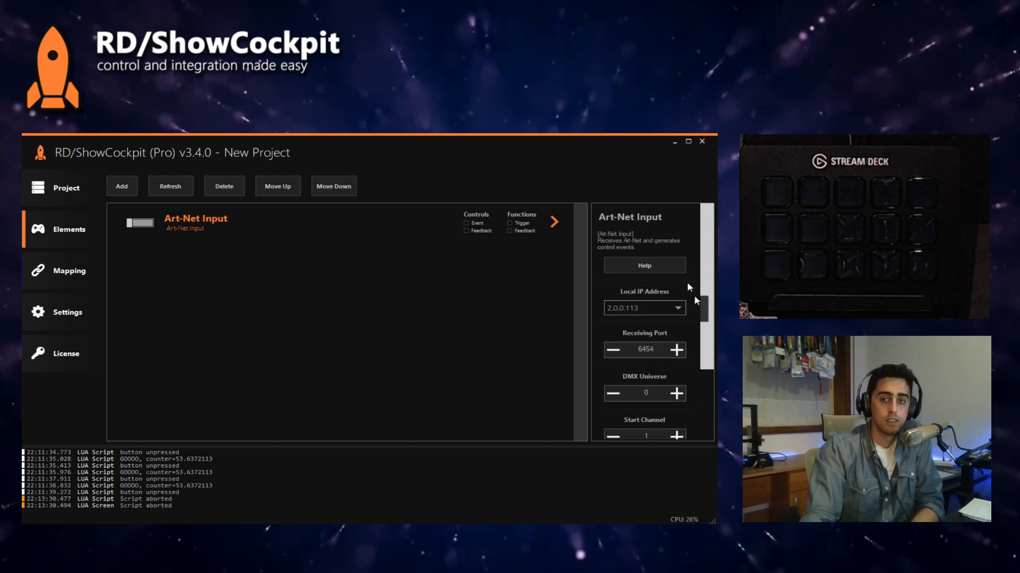
{"action": "left_click", "coordinate": [141, 223]}
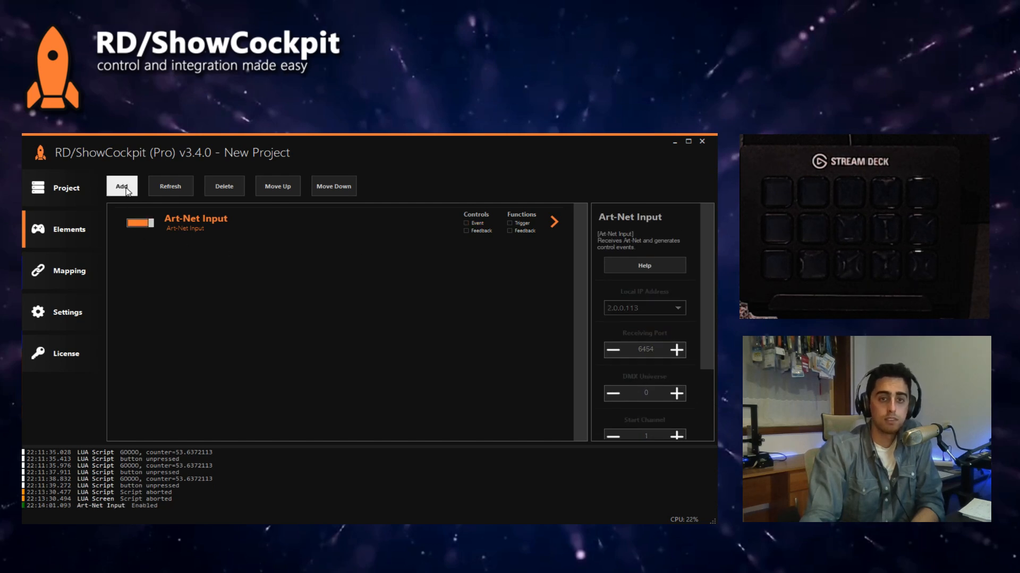
Step: Add a Resolume Arena video element with its default ID and enable it
{"action": "left_click", "coordinate": [121, 186]}
{"action": "mouse_move", "coordinate": [148, 241]}
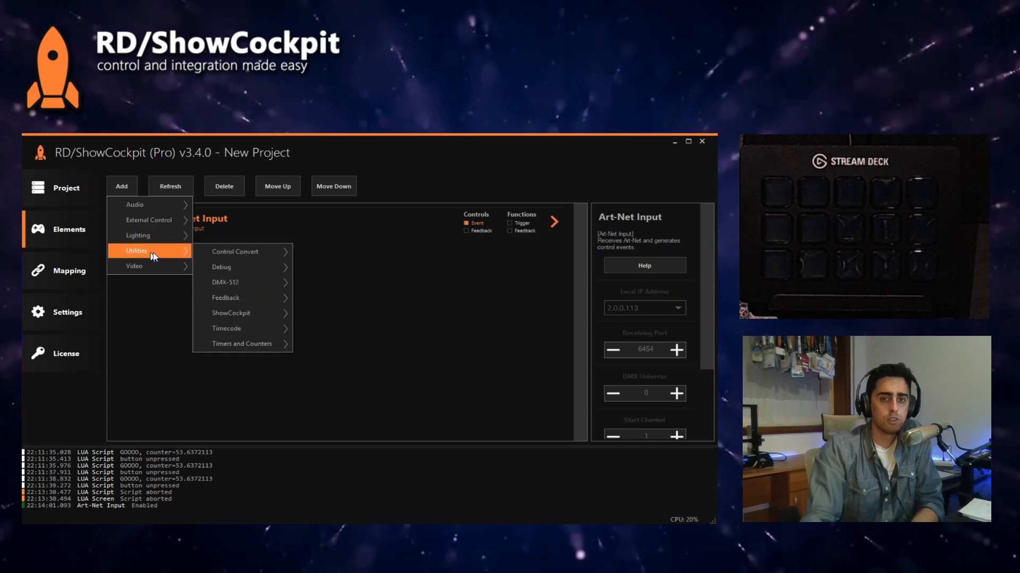
{"action": "mouse_move", "coordinate": [178, 271]}
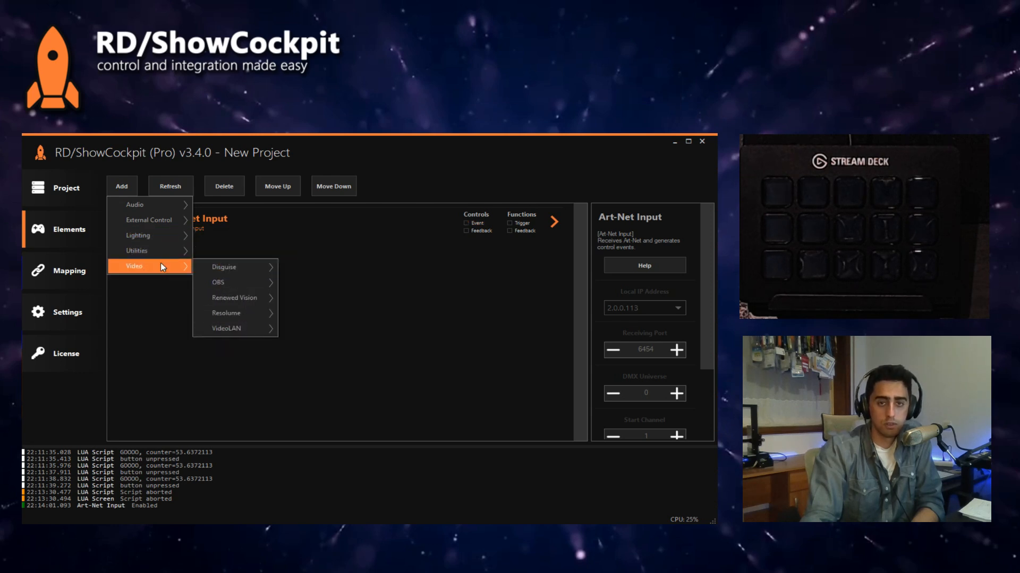
{"action": "mouse_move", "coordinate": [248, 313]}
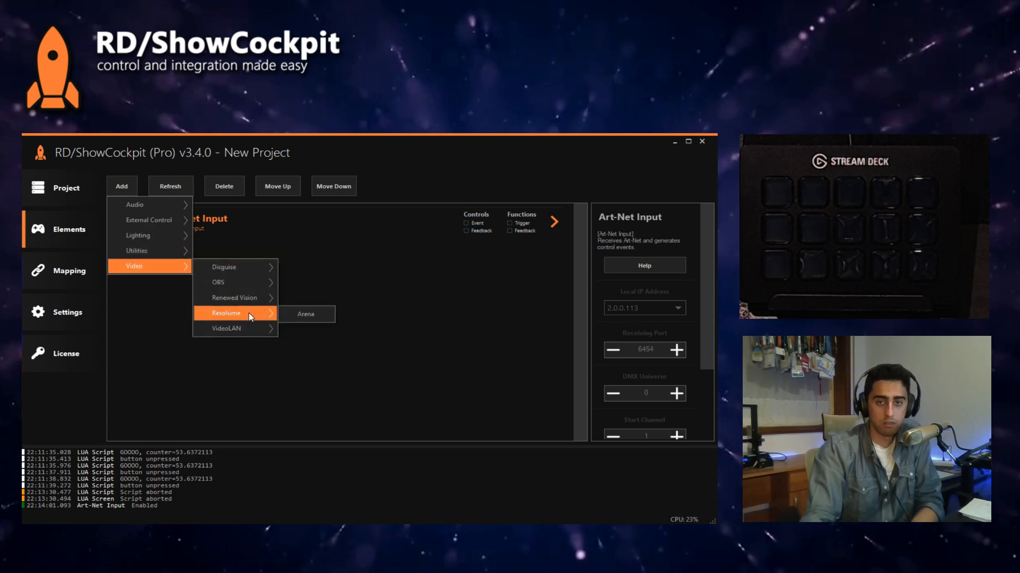
{"action": "left_click", "coordinate": [301, 313]}
{"action": "key", "text": "Return"}
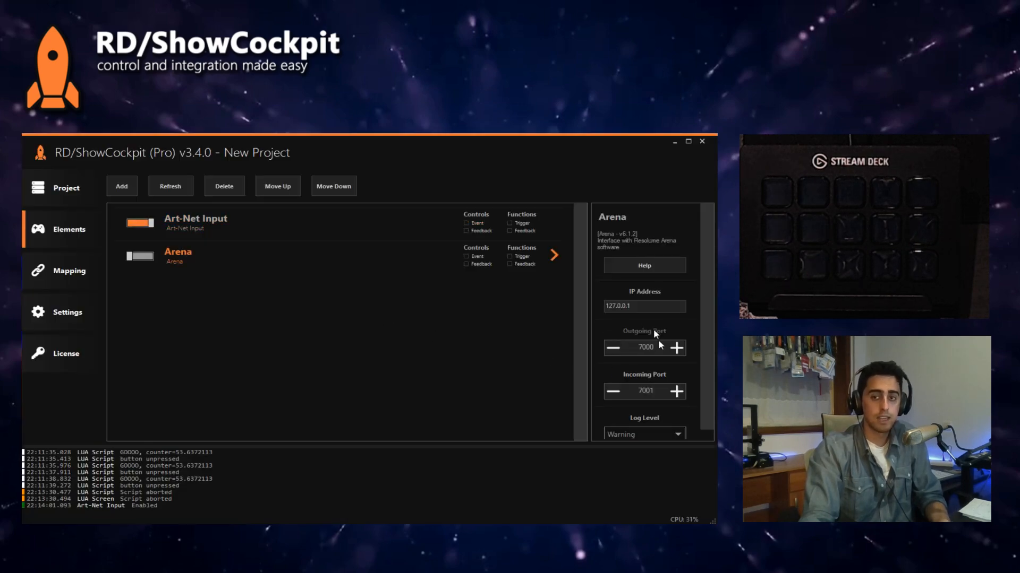
{"action": "left_click", "coordinate": [143, 256]}
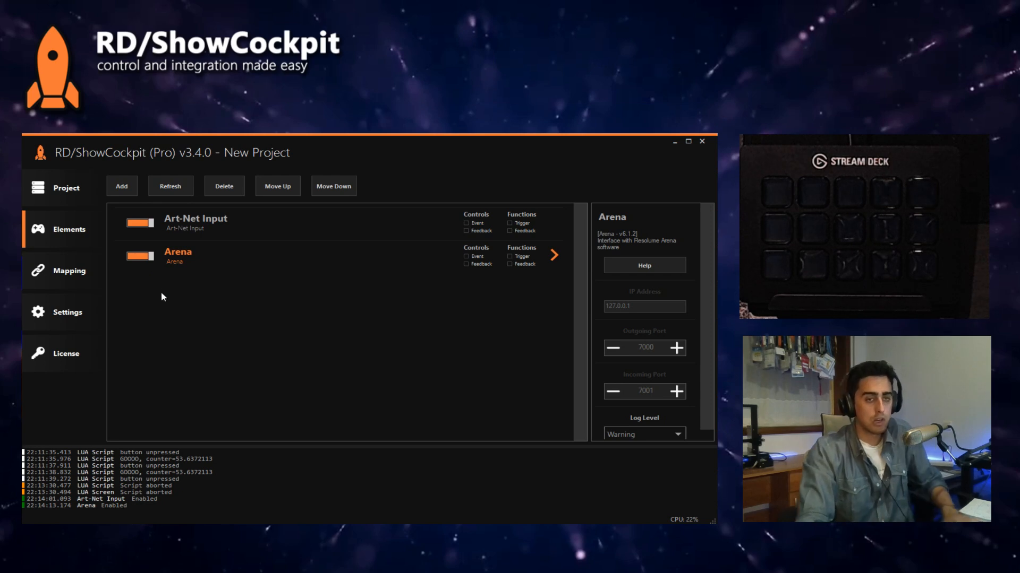
Step: Launch Resolume Arena on the computer and postpone its software update
{"action": "key", "text": "super"}
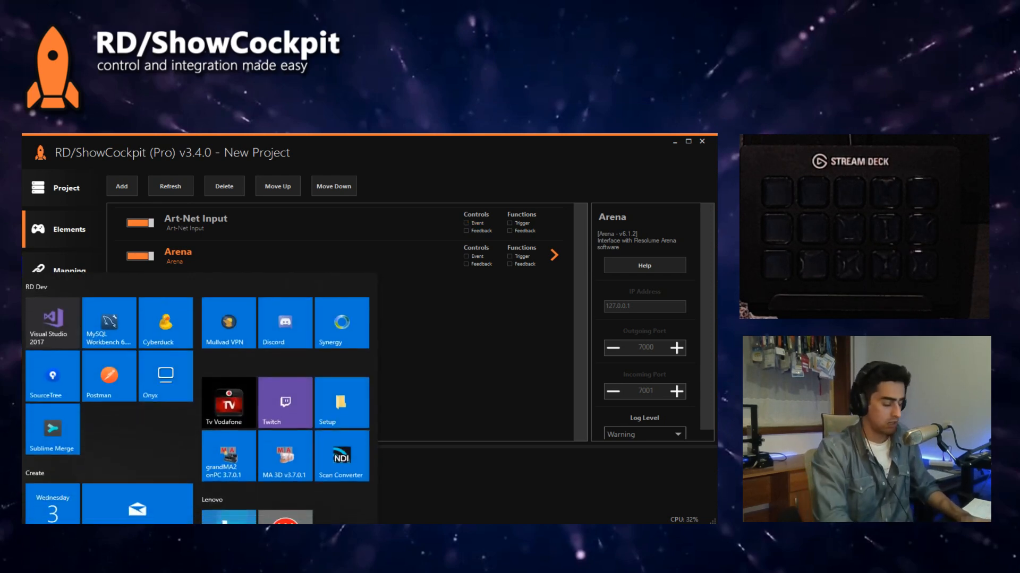
{"action": "type", "text": "arena"}
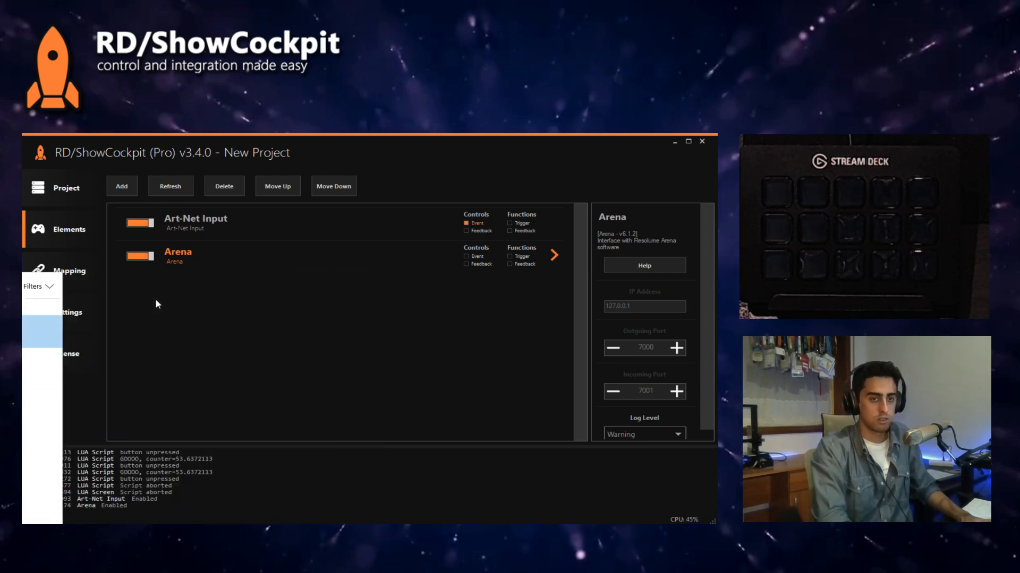
{"action": "key", "text": "Return"}
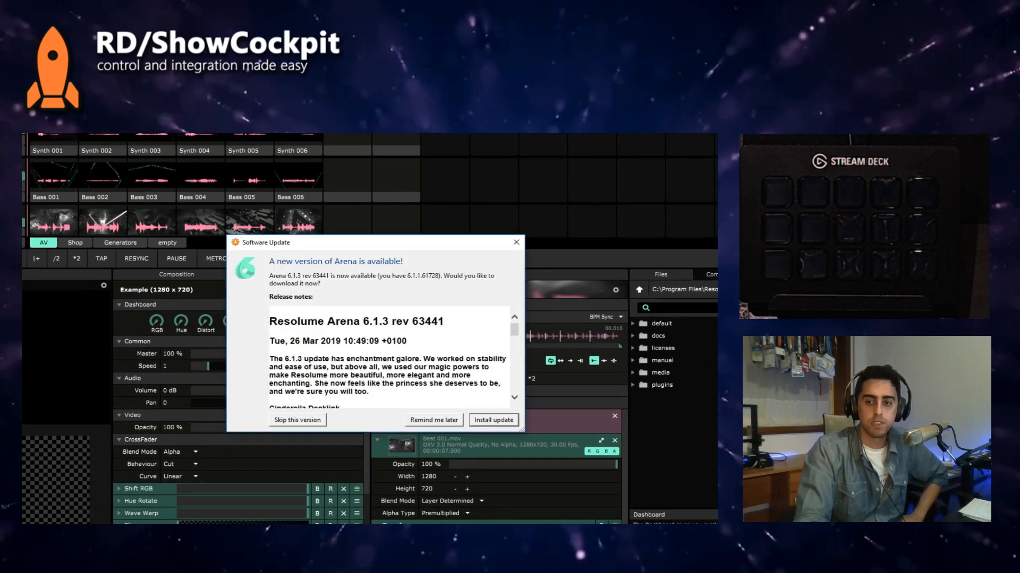
{"action": "left_click", "coordinate": [434, 420]}
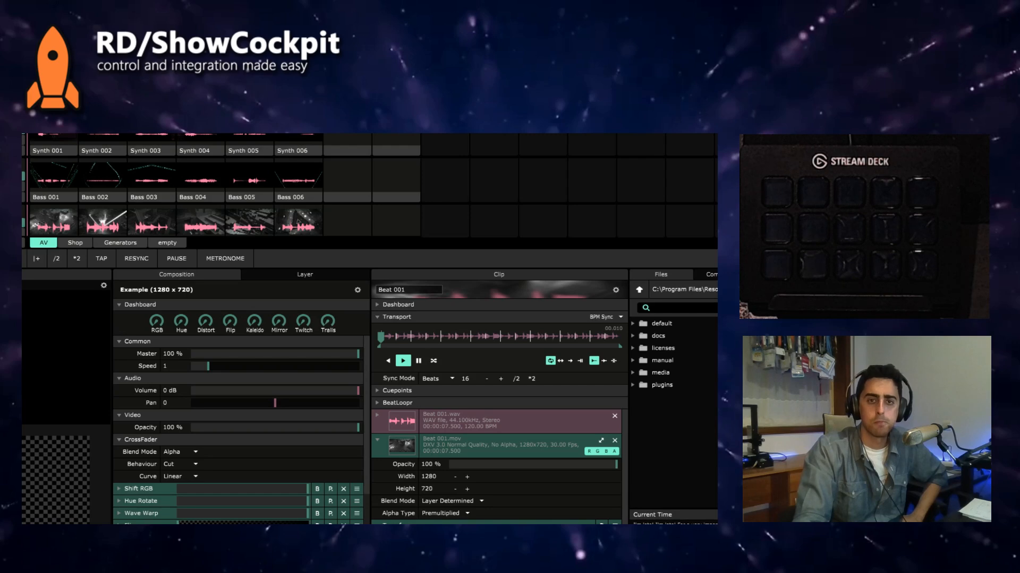
Step: Shrink the Resolume Arena window and move it over the ShowCockpit window so that both can be used together
{"action": "left_click_drag", "start_coordinate": [438, 449], "coordinate": [360, 456]}
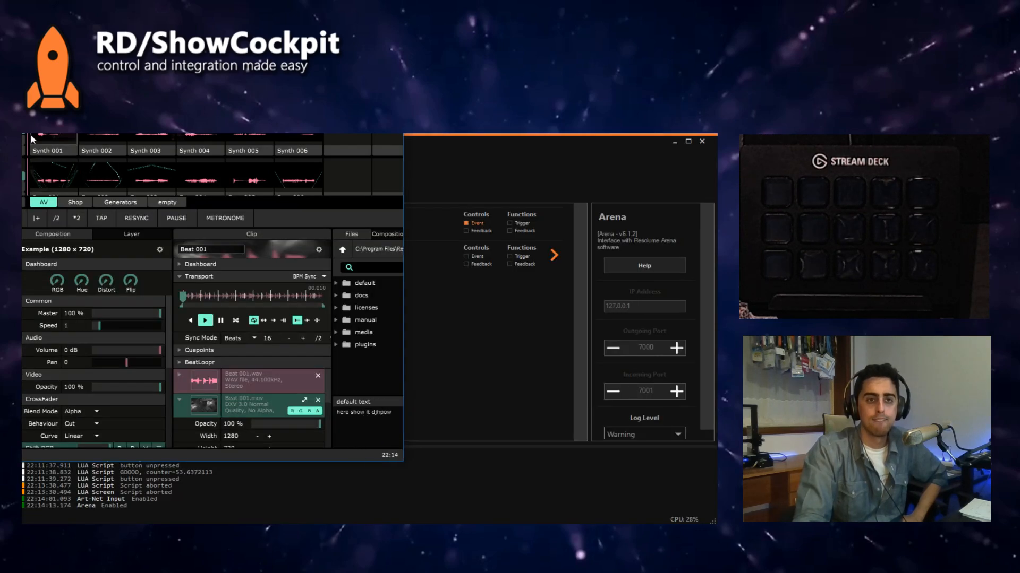
{"action": "left_click_drag", "start_coordinate": [65, 80], "coordinate": [382, 155]}
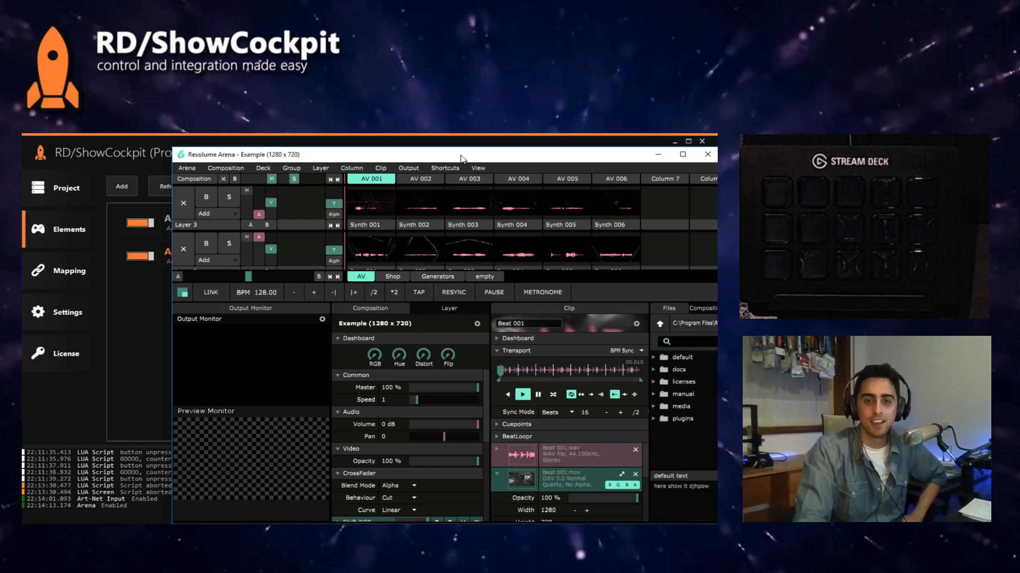
{"action": "left_click_drag", "start_coordinate": [460, 158], "coordinate": [570, 213]}
{"action": "left_click", "coordinate": [472, 132]}
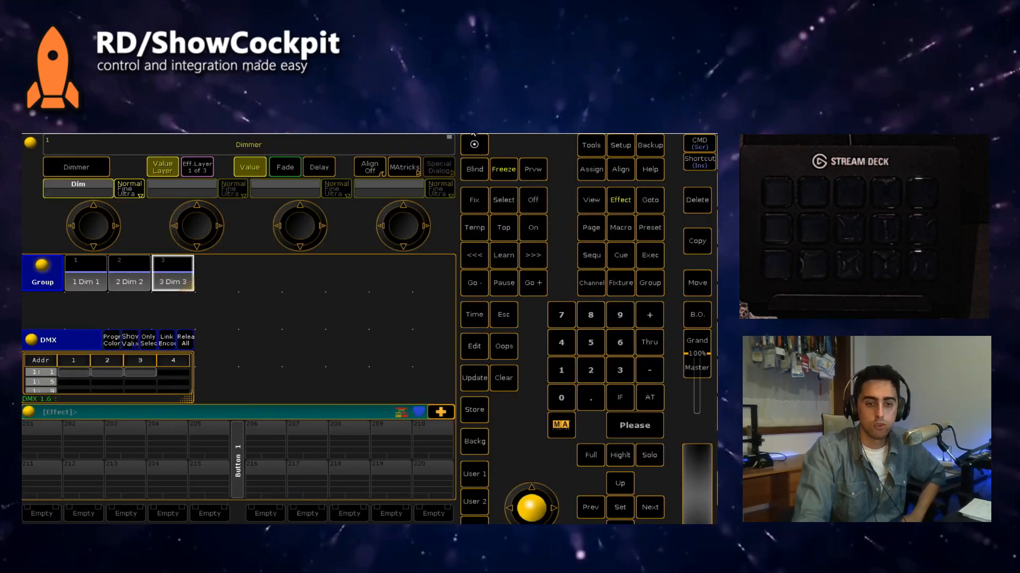
{"action": "key", "text": "alt+Tab"}
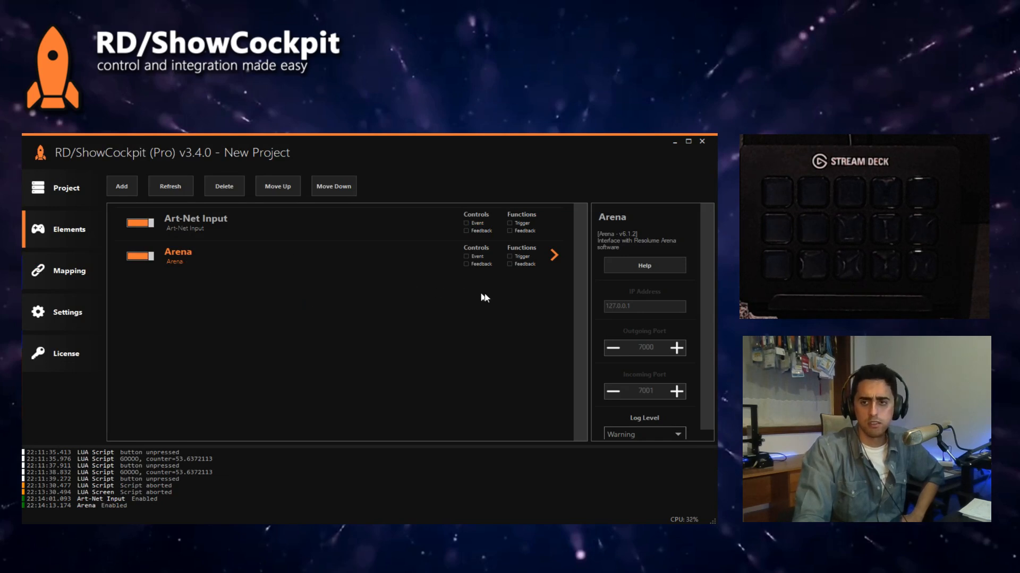
Step: Show the OSC preferences in Resolume Arena beside the ShowCockpit Arena element settings to compare the incoming and outgoing ports
{"action": "key", "text": "alt+Tab"}
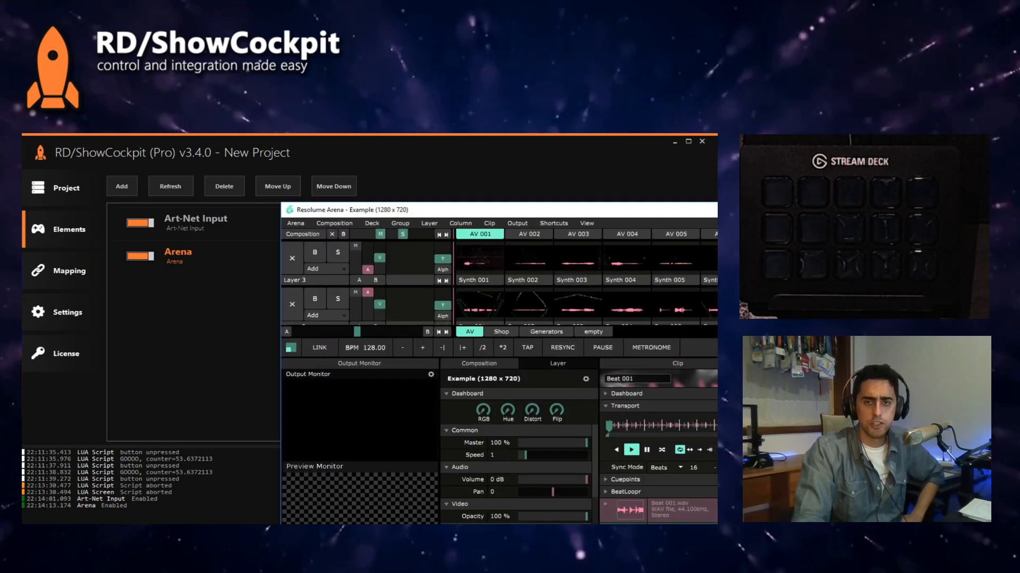
{"action": "left_click", "coordinate": [330, 224]}
{"action": "left_click", "coordinate": [337, 362]}
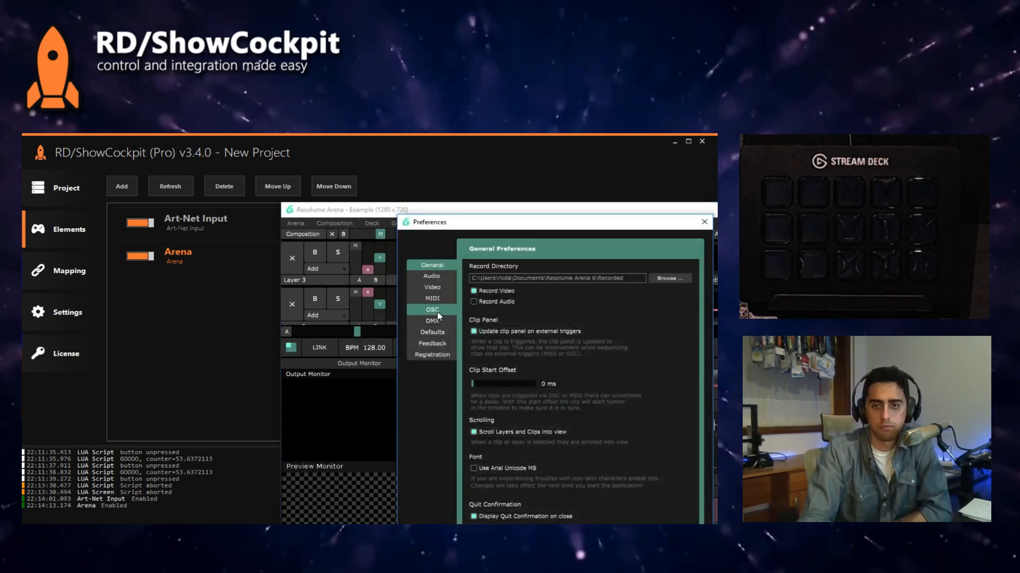
{"action": "left_click", "coordinate": [435, 310]}
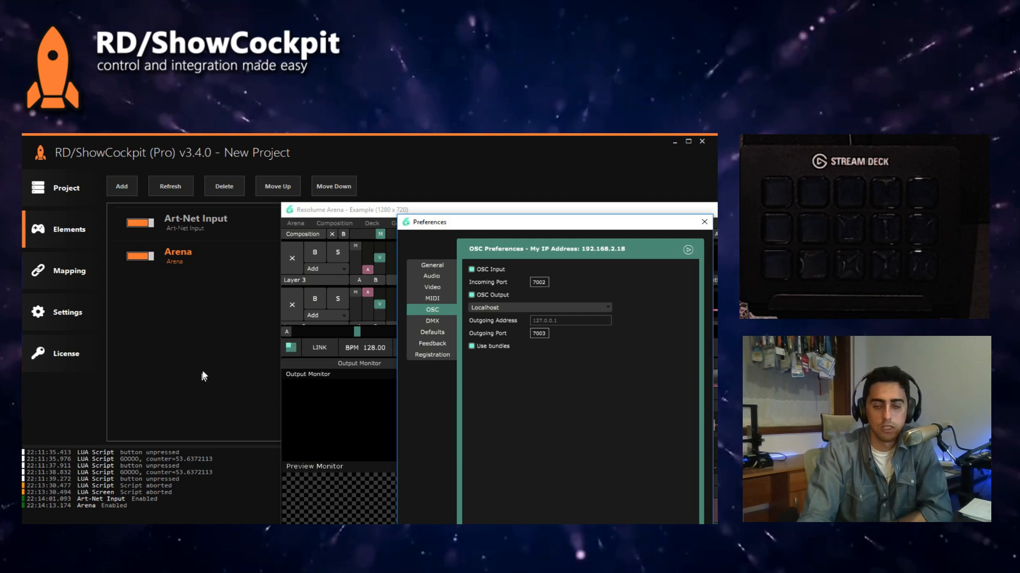
{"action": "left_click", "coordinate": [194, 356]}
{"action": "left_click_drag", "start_coordinate": [474, 234], "coordinate": [299, 166]}
Step: Disable the Arena element, set its outgoing port to 7002 and incoming port to 7003, re-enable it, and close Resolume's preferences
{"action": "left_click", "coordinate": [140, 256]}
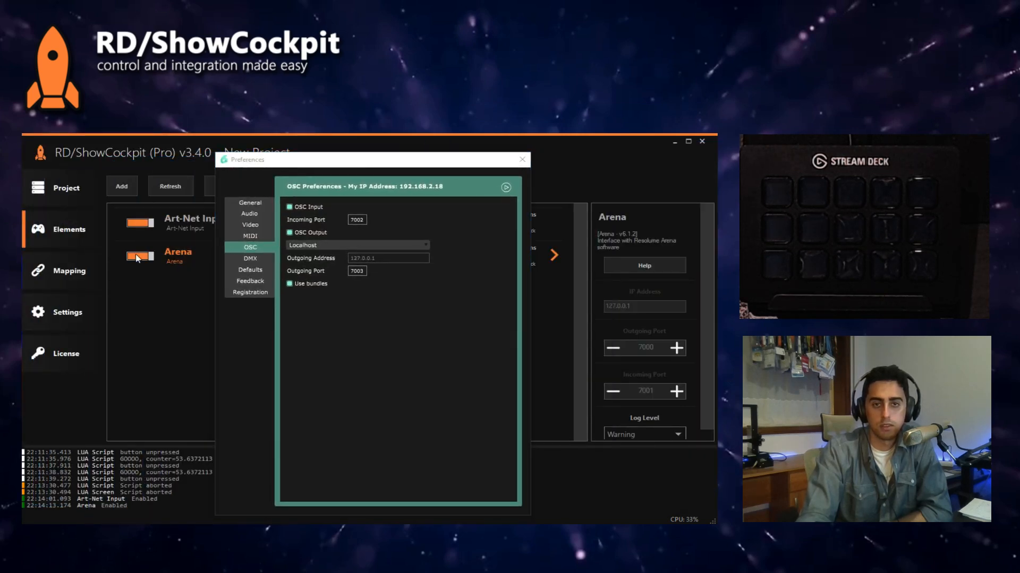
{"action": "left_click", "coordinate": [657, 348]}
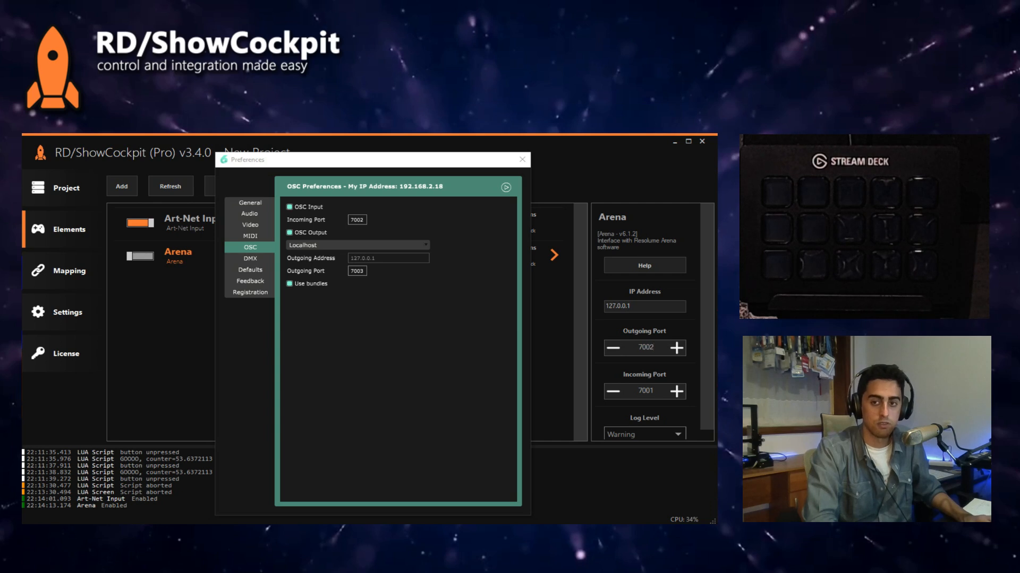
{"action": "left_click", "coordinate": [638, 391]}
{"action": "key", "text": "End"}
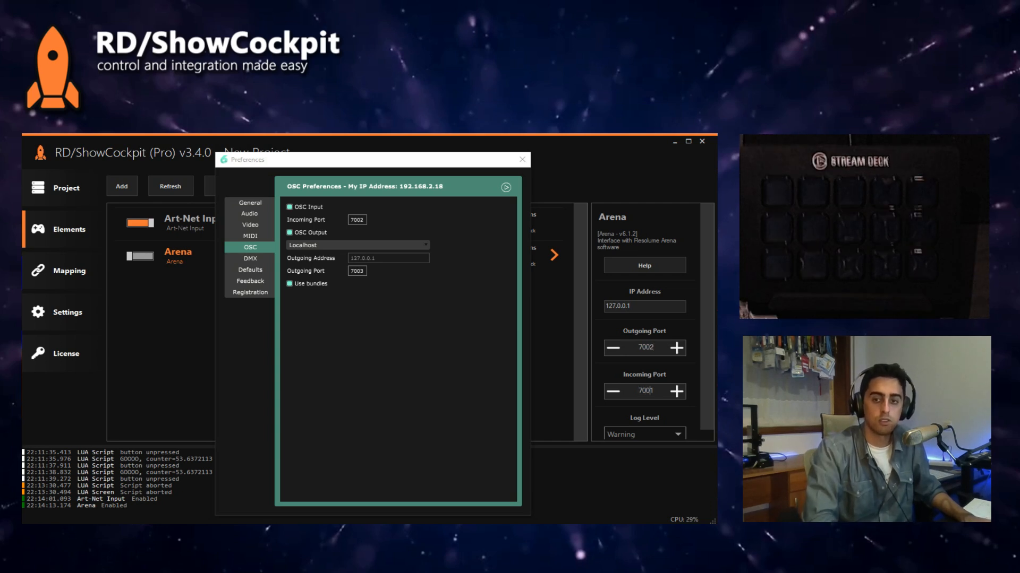
{"action": "key", "text": "BackSpace"}
{"action": "type", "text": "3"}
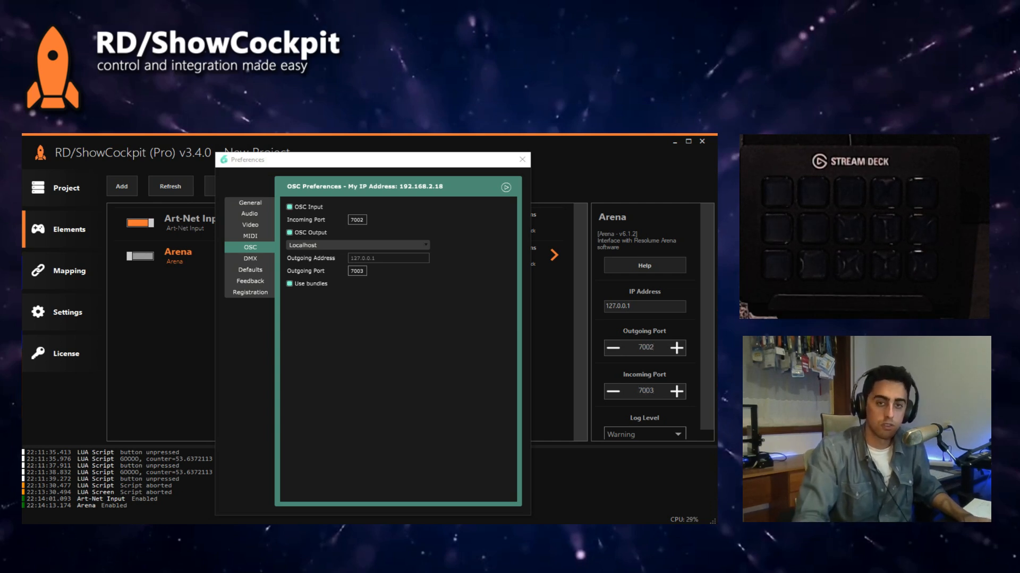
{"action": "left_click", "coordinate": [141, 259]}
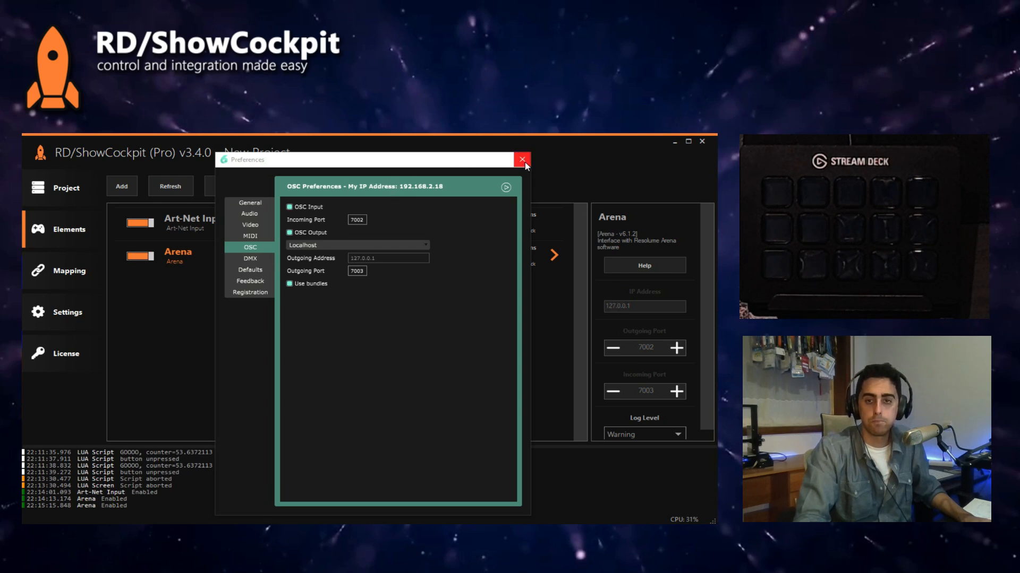
{"action": "left_click", "coordinate": [523, 160]}
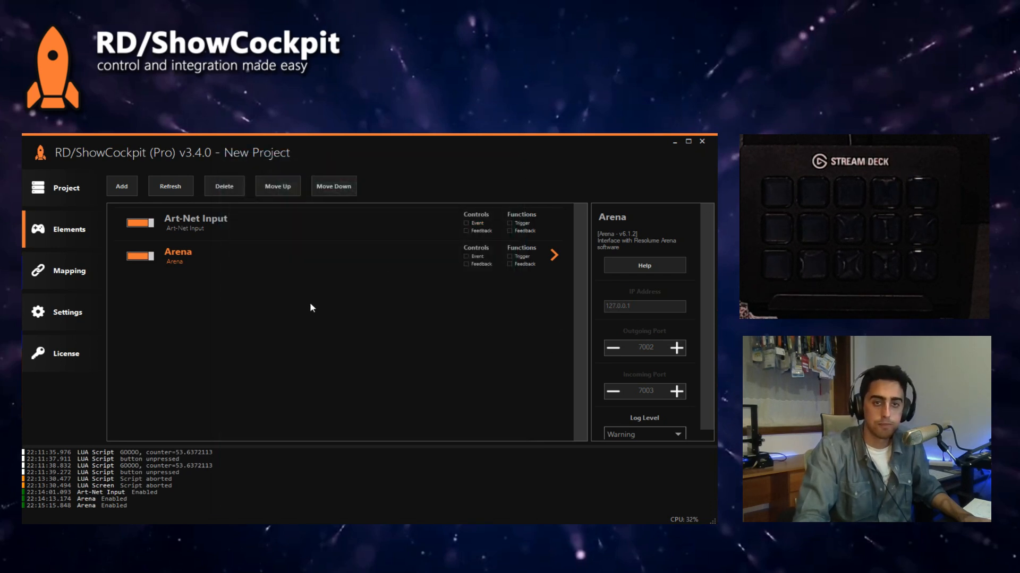
Step: Add an Elgato Stream Deck element with its default ID and enable it
{"action": "left_click", "coordinate": [130, 187]}
{"action": "mouse_move", "coordinate": [146, 220]}
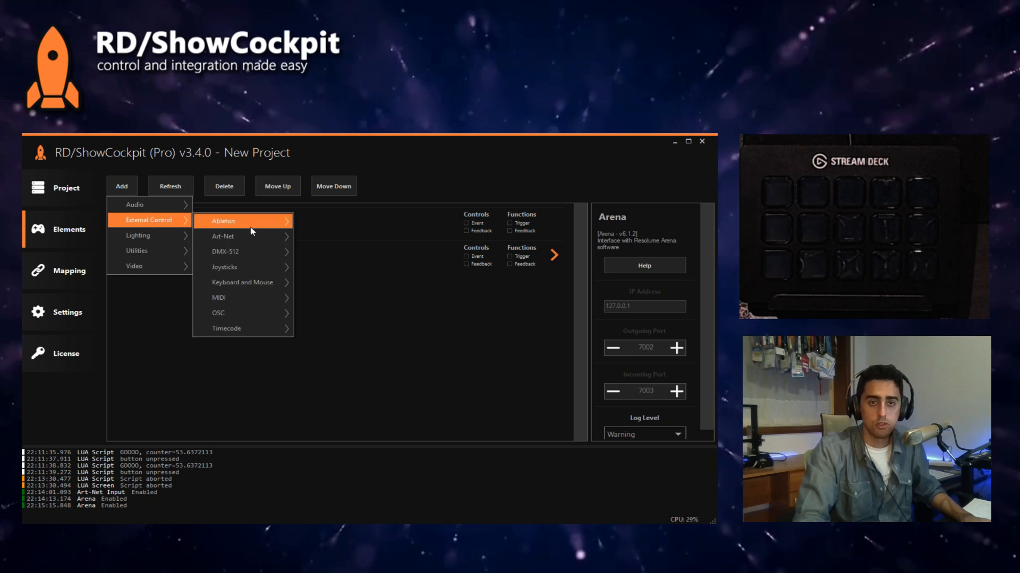
{"action": "mouse_move", "coordinate": [250, 229]}
{"action": "mouse_move", "coordinate": [249, 282]}
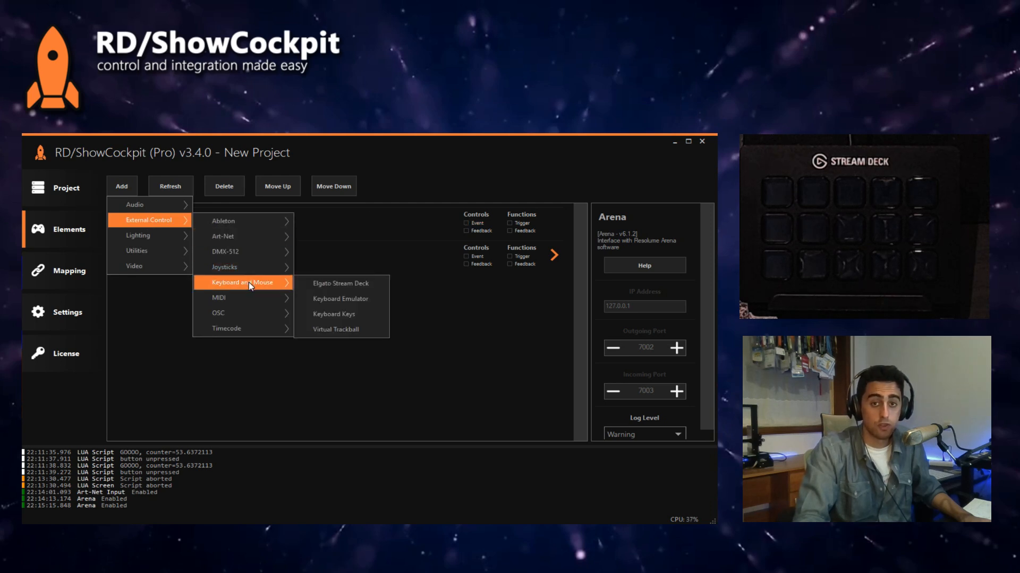
{"action": "left_click", "coordinate": [335, 284]}
{"action": "left_click", "coordinate": [592, 371]}
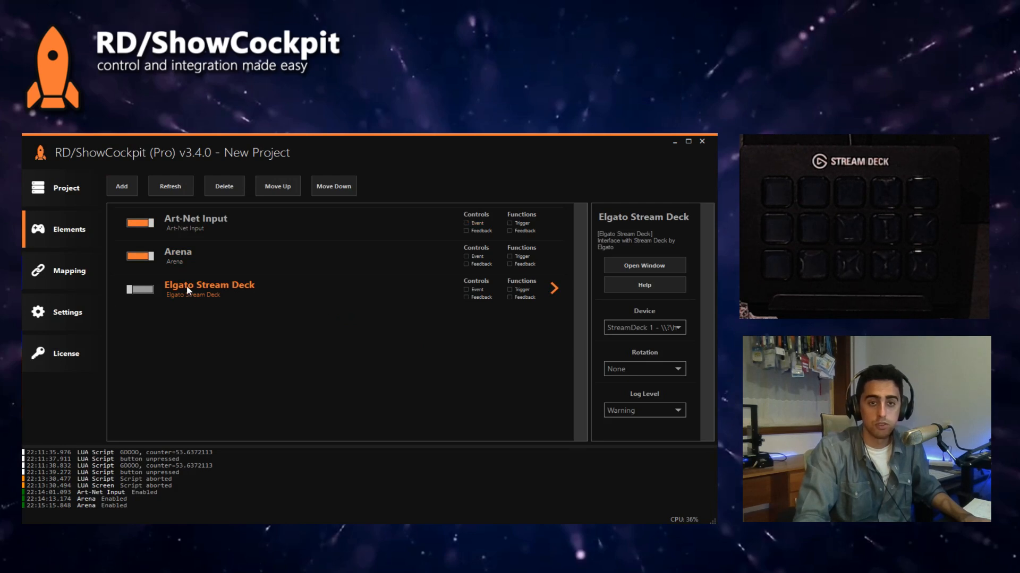
{"action": "left_click", "coordinate": [139, 289]}
Step: Map Arena's Trigger Clip for layer 1, clips 1 and 2, to Stream Deck Buttons 1.1 and 1.2, and show Resolume Arena for testing
{"action": "left_click", "coordinate": [69, 271]}
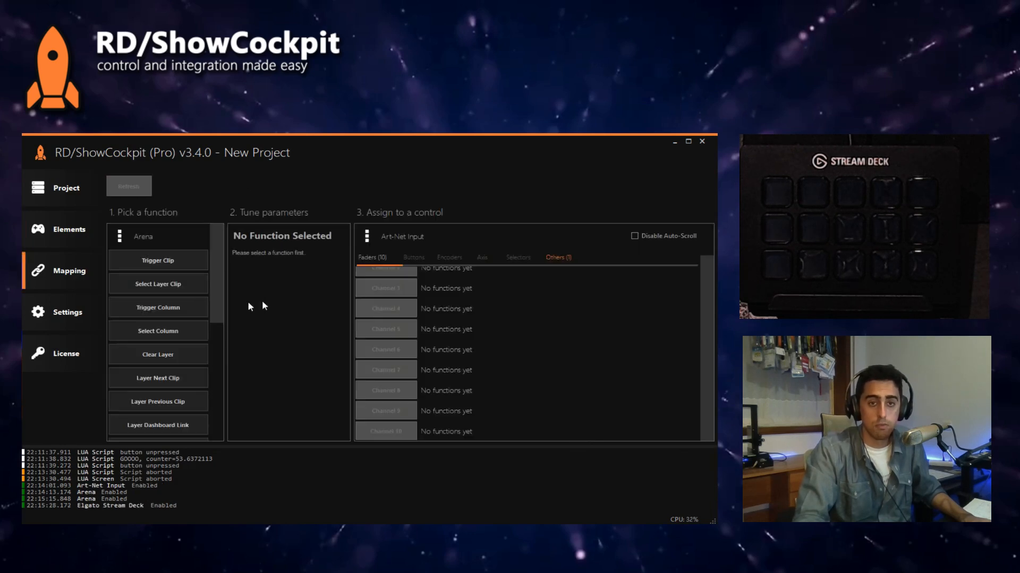
{"action": "left_click", "coordinate": [171, 268]}
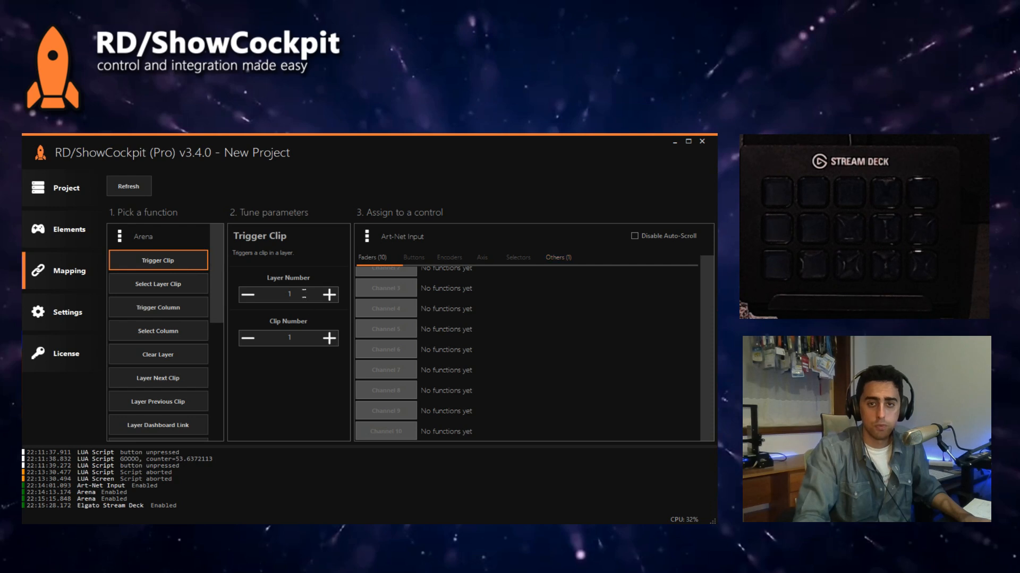
{"action": "left_click", "coordinate": [401, 242]}
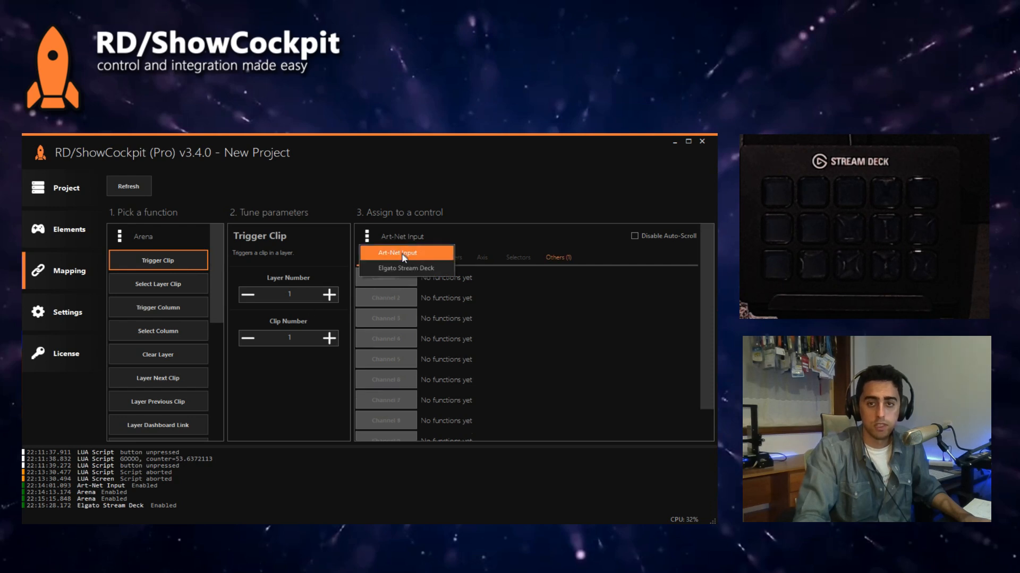
{"action": "left_click", "coordinate": [407, 267]}
{"action": "left_click", "coordinate": [405, 280]}
{"action": "left_click", "coordinate": [406, 299]}
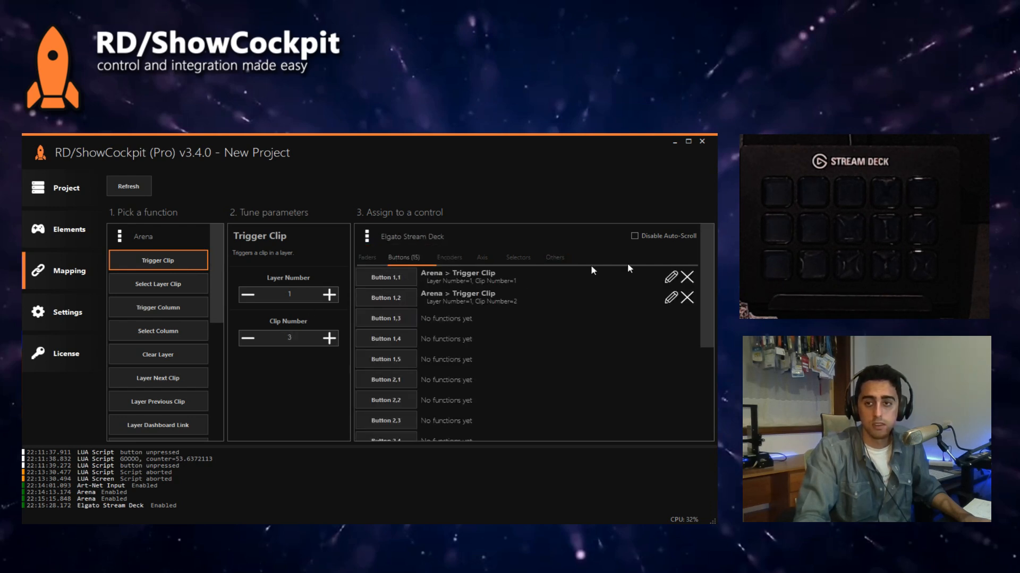
{"action": "key", "text": "alt+Tab"}
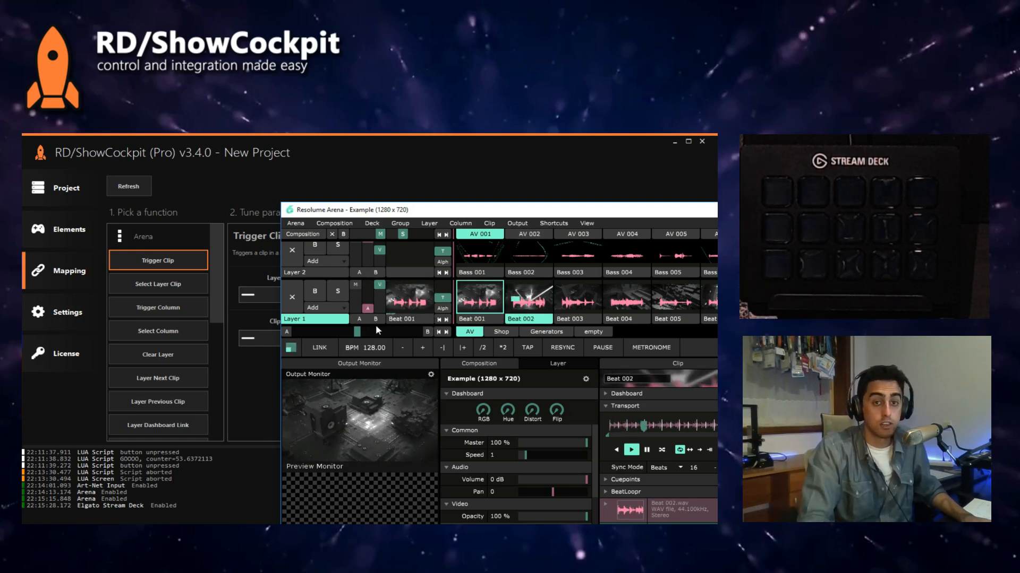
Step: Delete the Elgato Stream Deck element from the ShowCockpit project
{"action": "left_click", "coordinate": [57, 237]}
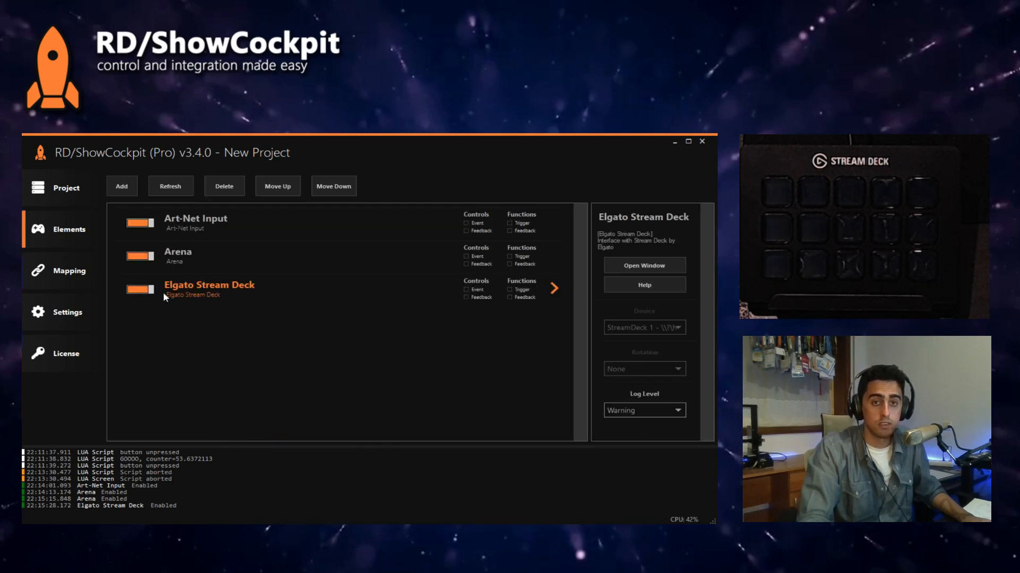
{"action": "left_click", "coordinate": [215, 186]}
{"action": "left_click", "coordinate": [572, 368]}
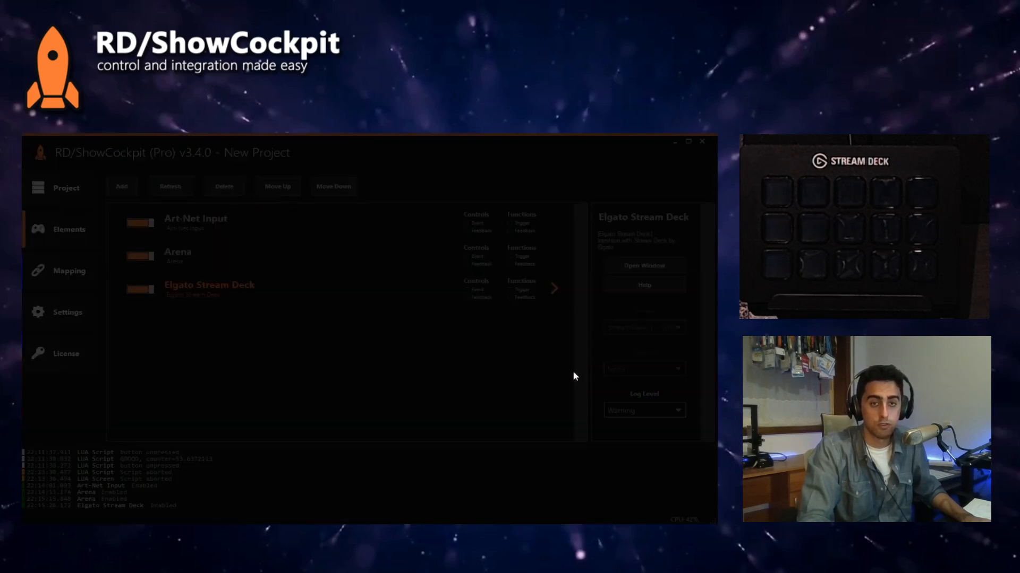
{"action": "left_click", "coordinate": [132, 190]}
{"action": "mouse_move", "coordinate": [151, 229]}
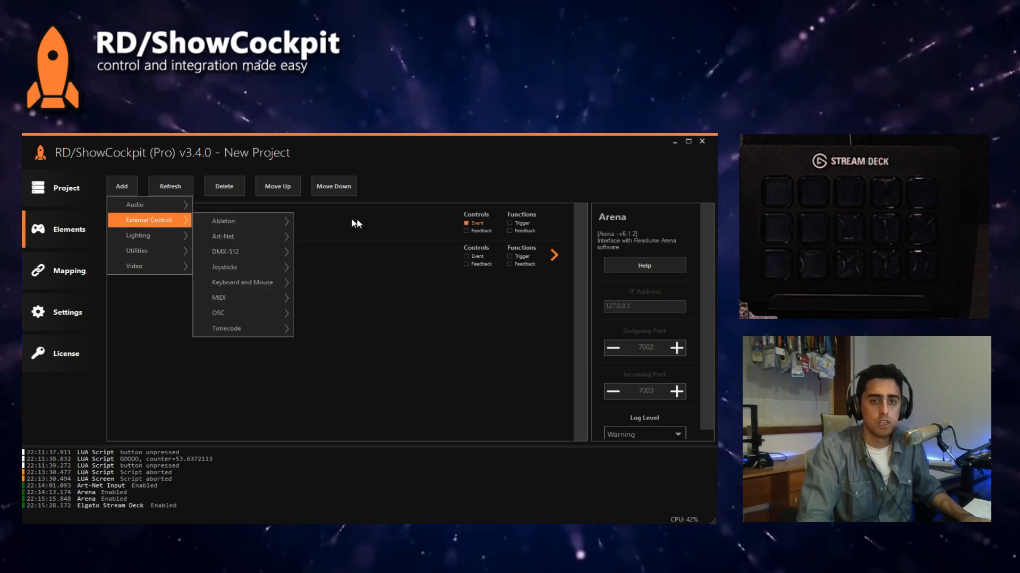
{"action": "mouse_move", "coordinate": [263, 243]}
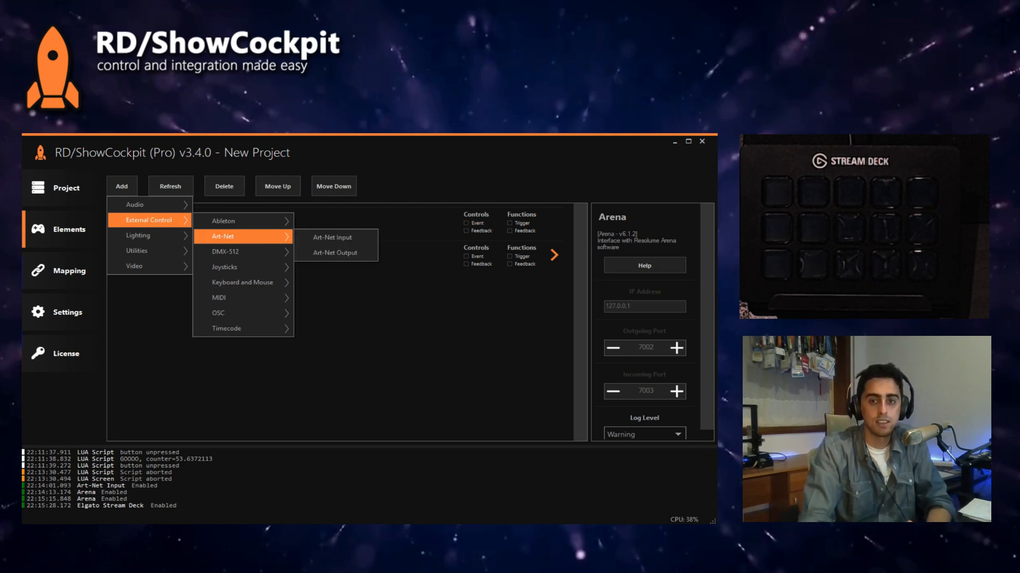
{"action": "key", "text": "alt+Tab"}
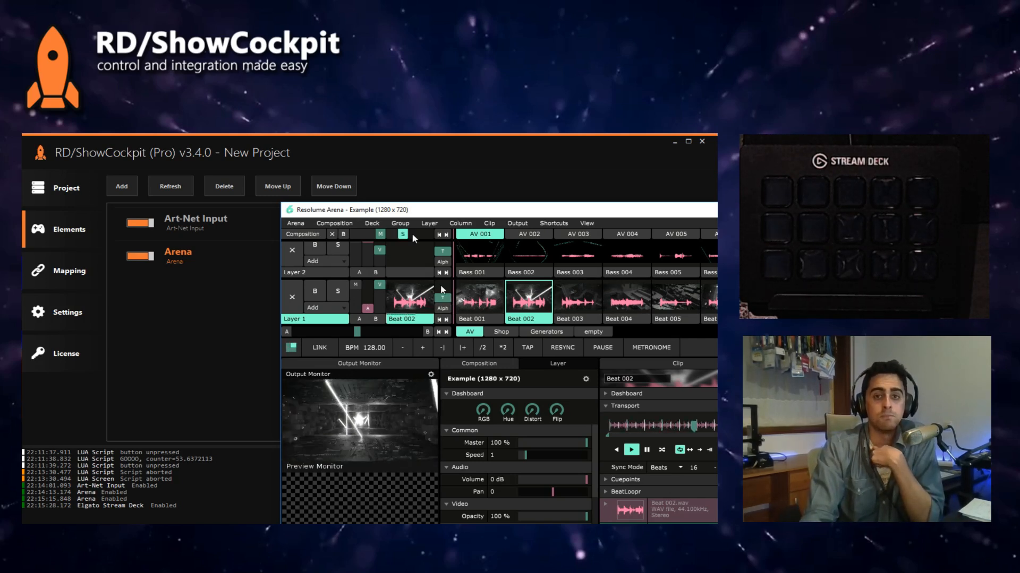
{"action": "left_click", "coordinate": [404, 153]}
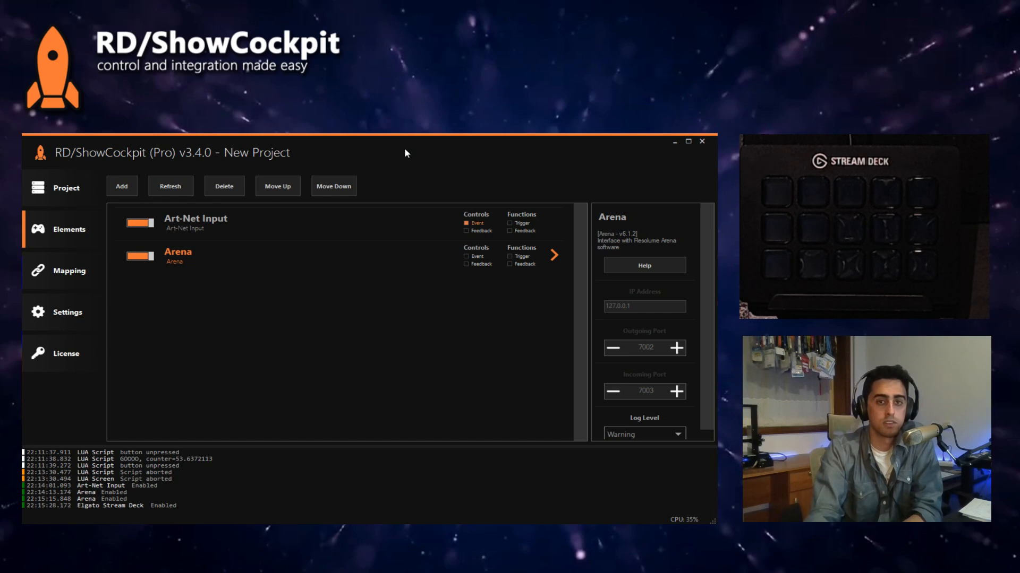
Step: Add a Fader To Selector control conversion element with its default ID and enable it
{"action": "left_click", "coordinate": [125, 193]}
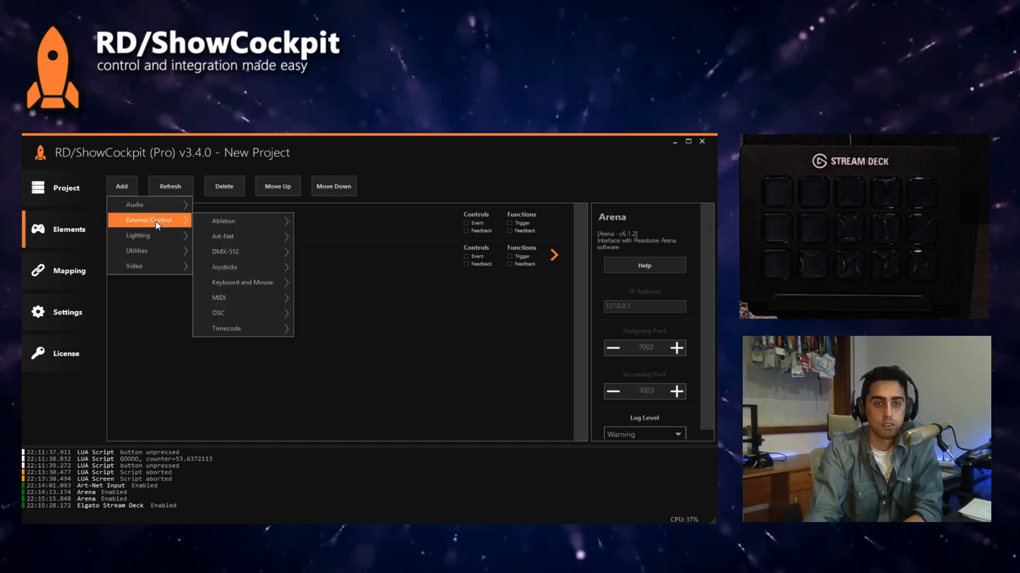
{"action": "mouse_move", "coordinate": [154, 251]}
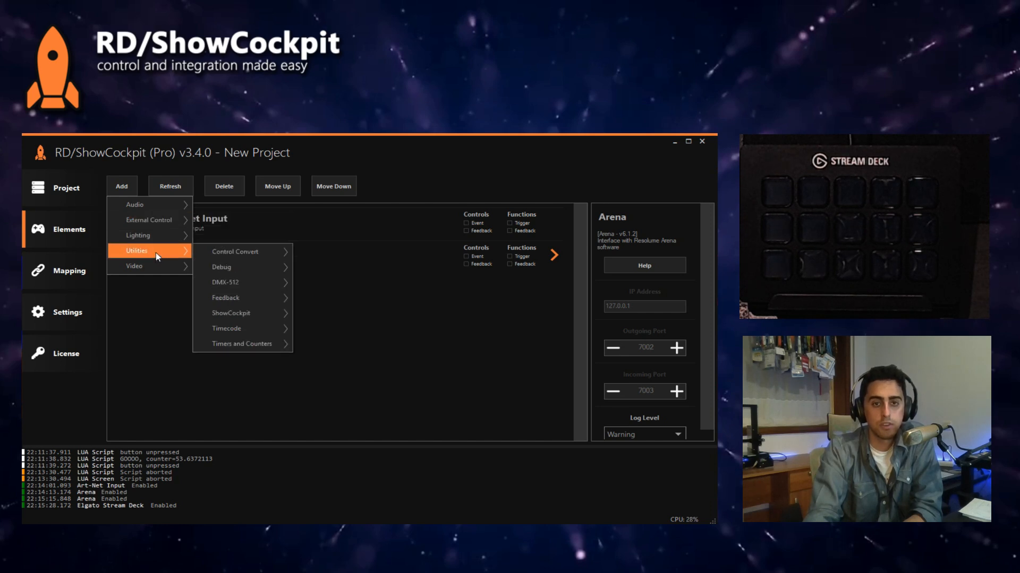
{"action": "mouse_move", "coordinate": [240, 268]}
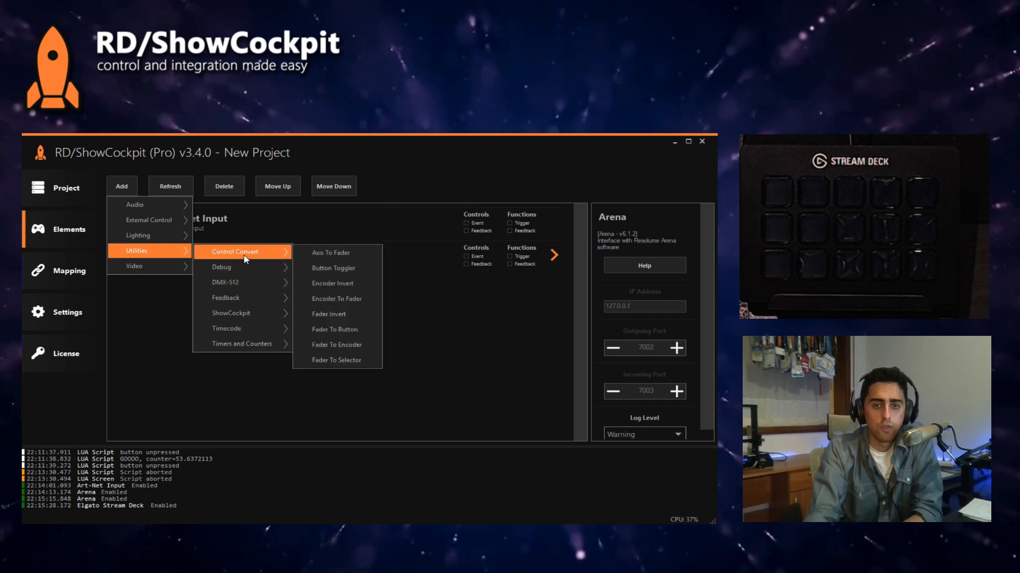
{"action": "left_click", "coordinate": [344, 361]}
{"action": "left_click", "coordinate": [571, 370]}
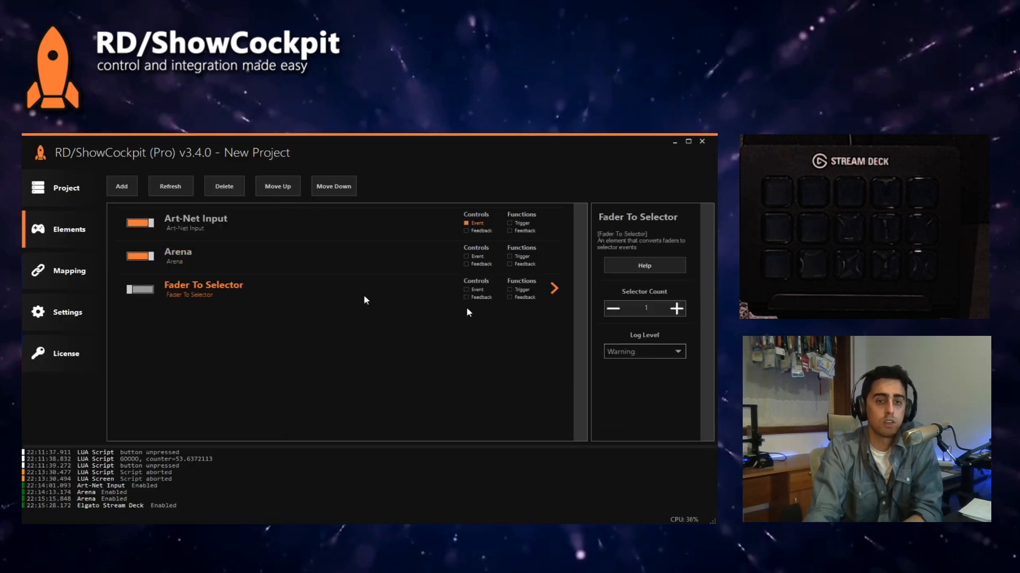
Step: Assign Fader To Selector's Fader Control, with selector number 1 and maximum level 255, to Art-Net Input Channel 1
{"action": "left_click", "coordinate": [74, 272]}
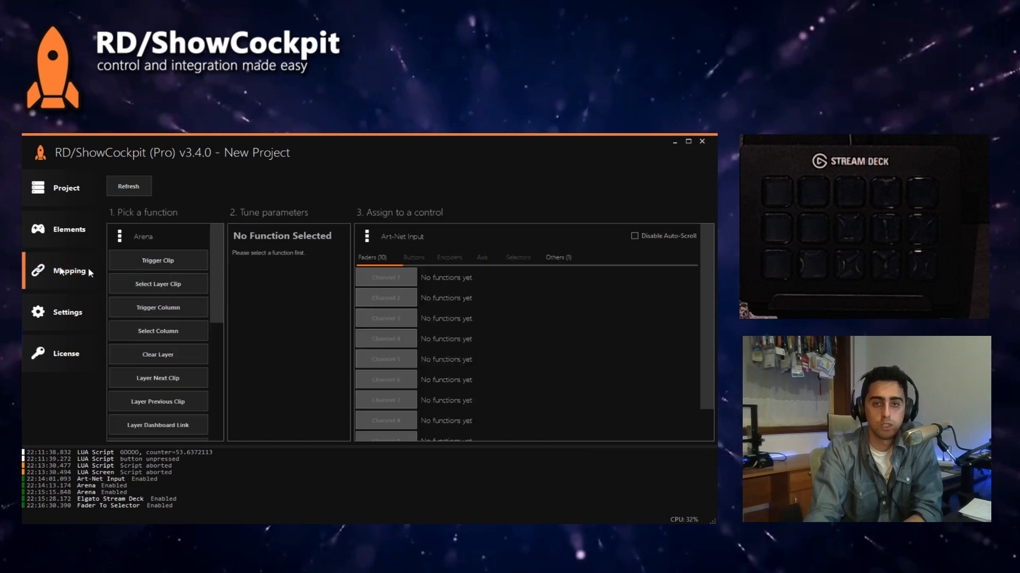
{"action": "left_click", "coordinate": [390, 237]}
{"action": "left_click", "coordinate": [399, 254]}
{"action": "left_click", "coordinate": [151, 234]}
{"action": "left_click", "coordinate": [154, 266]}
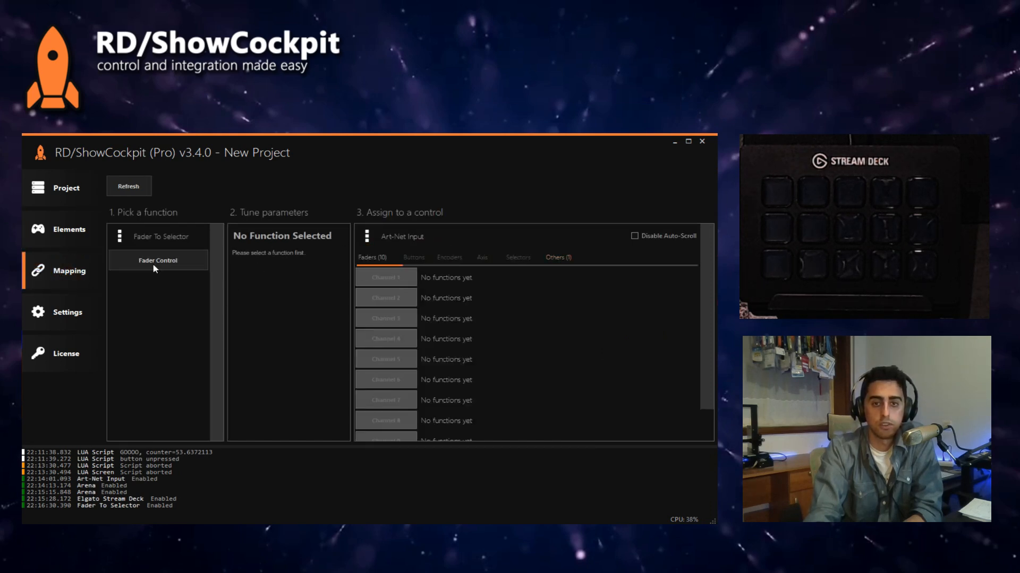
{"action": "left_click", "coordinate": [155, 263]}
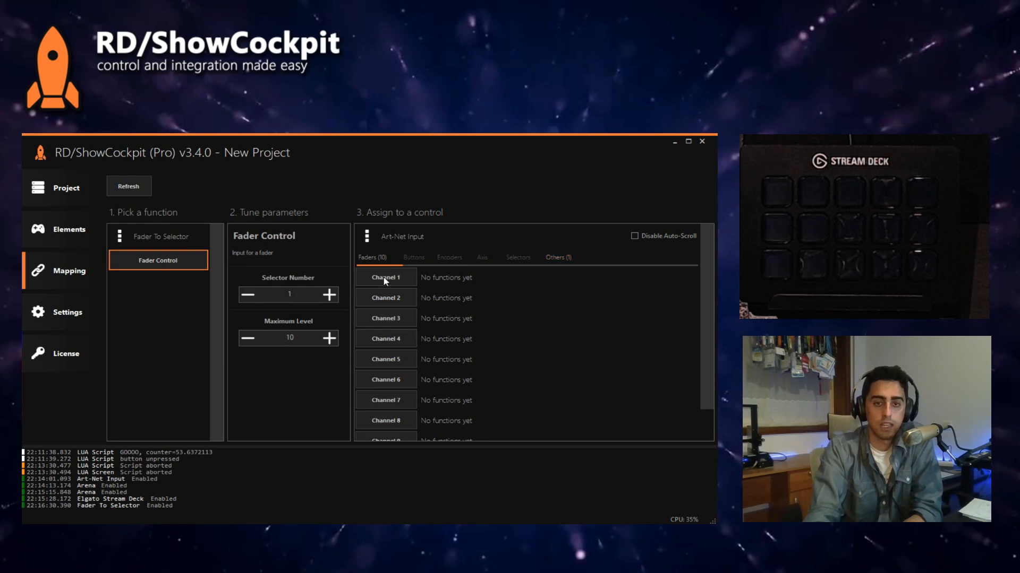
{"action": "double_click", "coordinate": [289, 338]}
{"action": "type", "text": "25"}
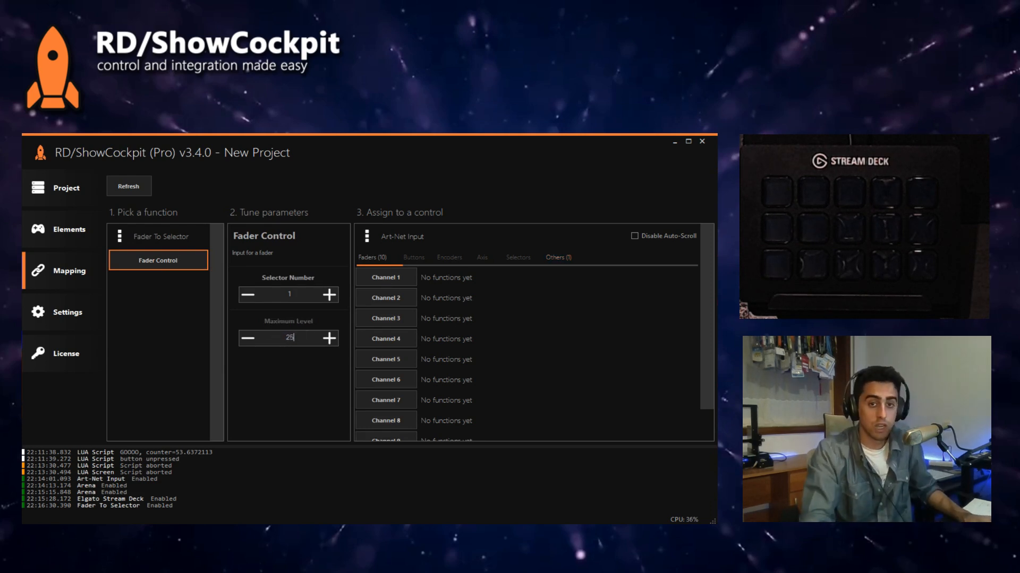
{"action": "type", "text": "5"}
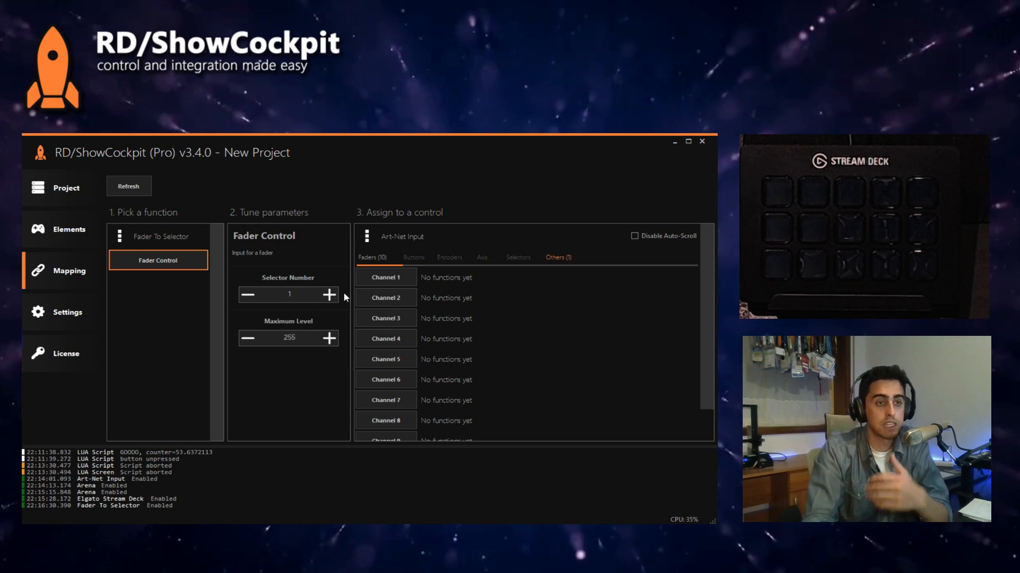
{"action": "left_click", "coordinate": [382, 284]}
Step: Switch to grandMA2, move the sequence from button executor 101 to fader executor 1, and lower its fader to 0%
{"action": "left_click", "coordinate": [62, 234]}
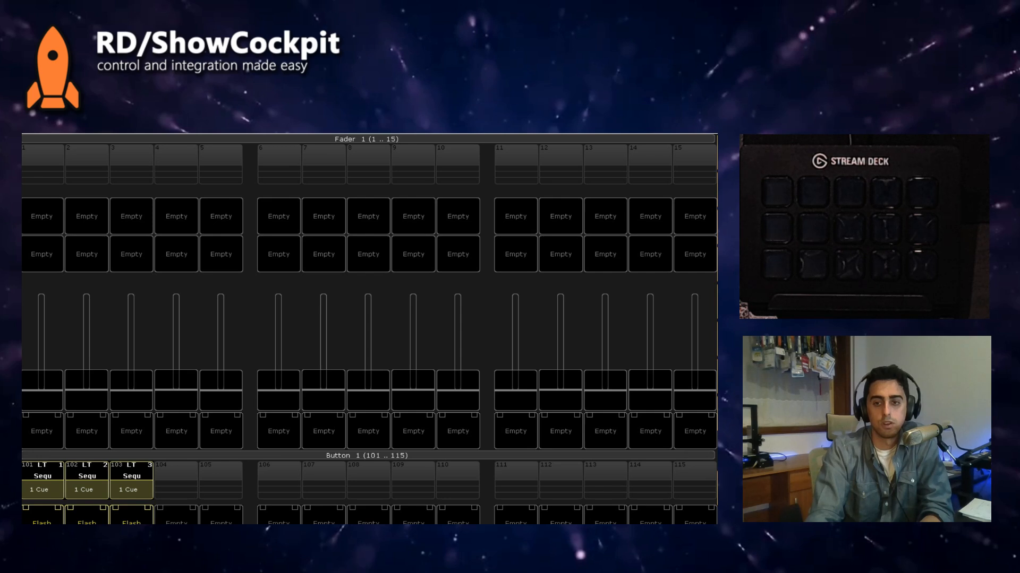
{"action": "left_click", "coordinate": [636, 380]}
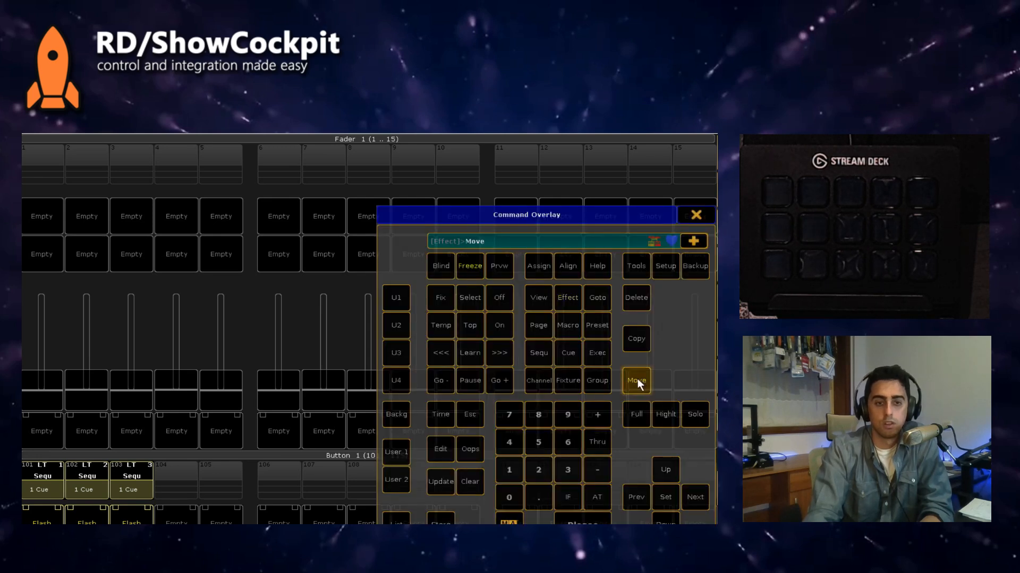
{"action": "left_click", "coordinate": [36, 479]}
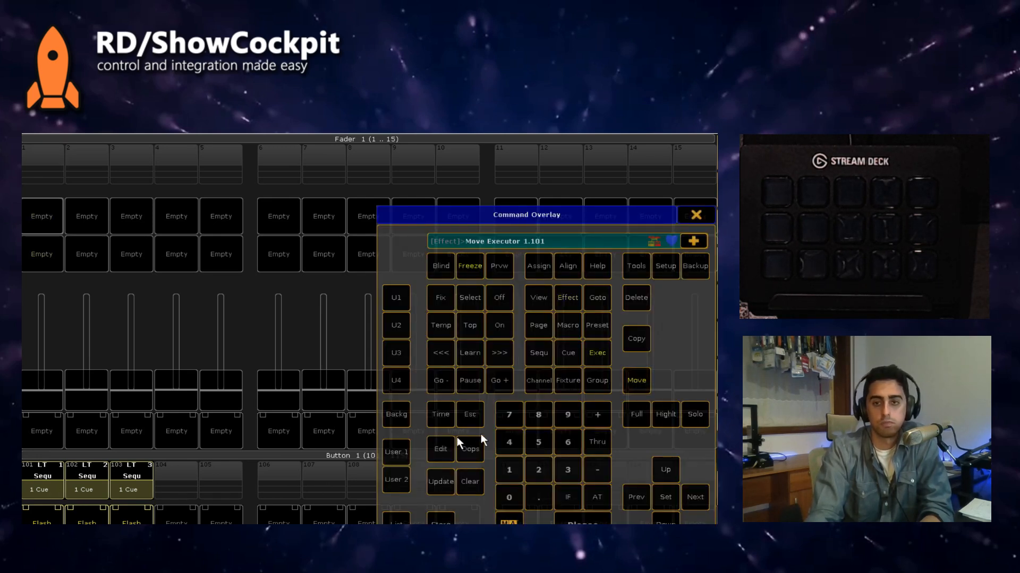
{"action": "left_click", "coordinate": [75, 432]}
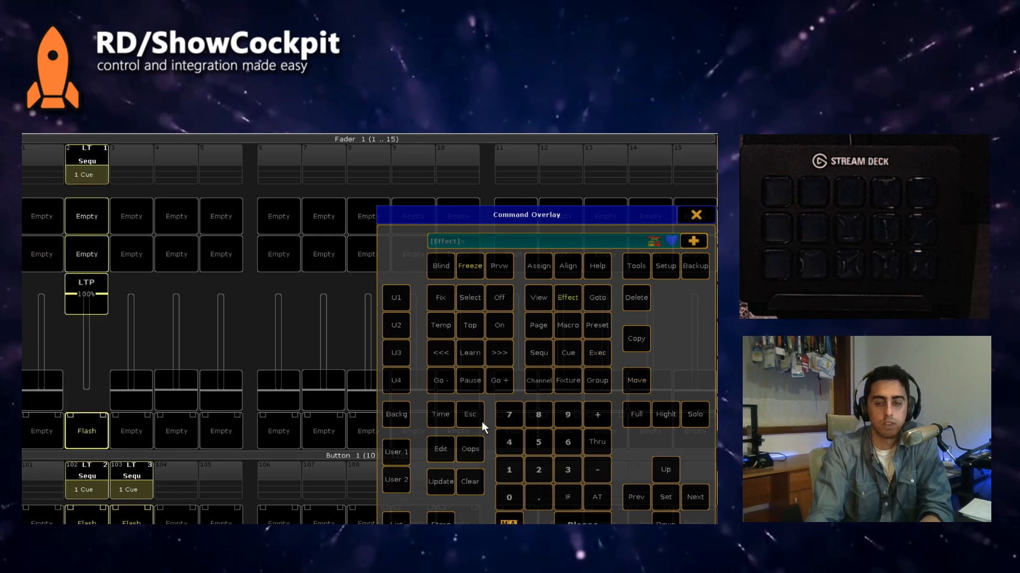
{"action": "left_click", "coordinate": [635, 382]}
{"action": "left_click", "coordinate": [91, 434]}
{"action": "left_click", "coordinate": [58, 435]}
{"action": "left_click_drag", "start_coordinate": [43, 298], "coordinate": [39, 327]}
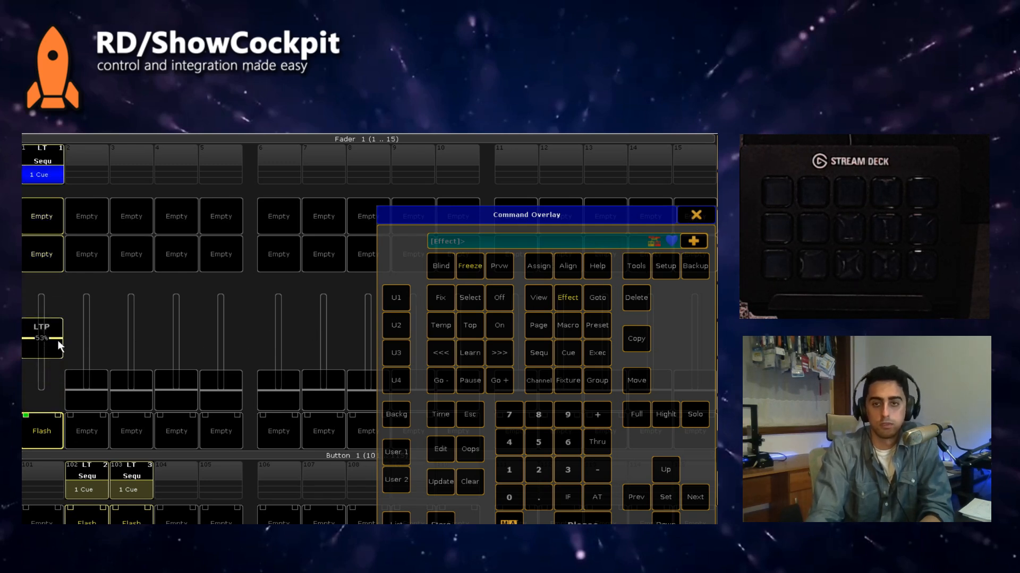
{"action": "left_click_drag", "start_coordinate": [59, 346], "coordinate": [58, 390]}
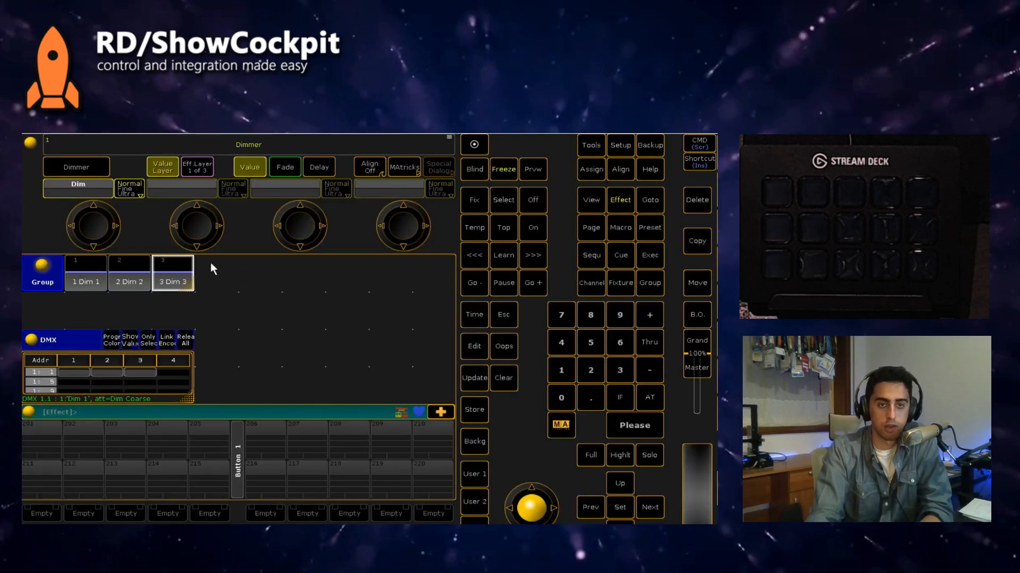
Step: Select the Dim 1 group and widen the DMX sheet so its channels are readable
{"action": "left_click", "coordinate": [95, 282]}
{"action": "left_click", "coordinate": [84, 188]}
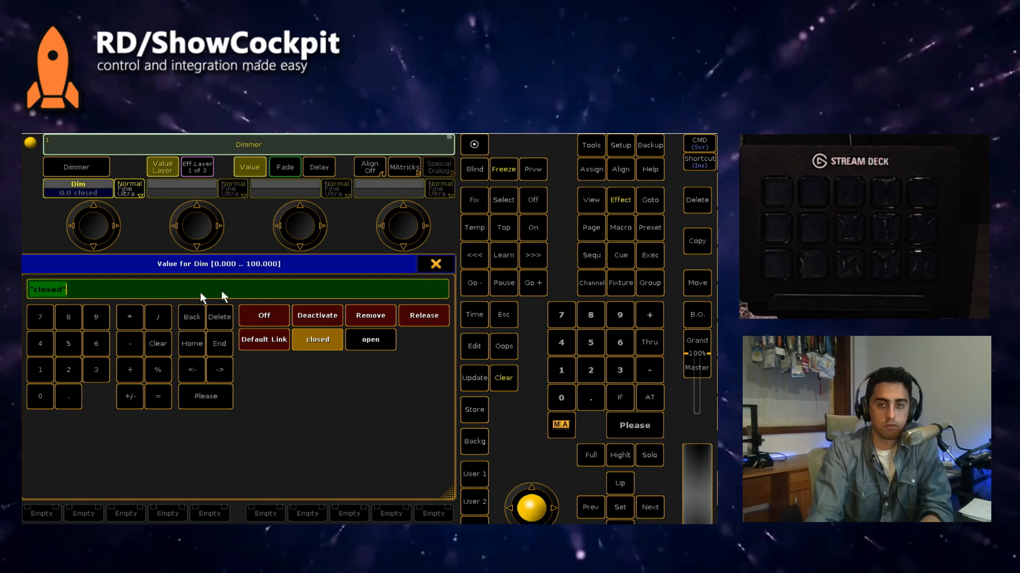
{"action": "left_click", "coordinate": [436, 265]}
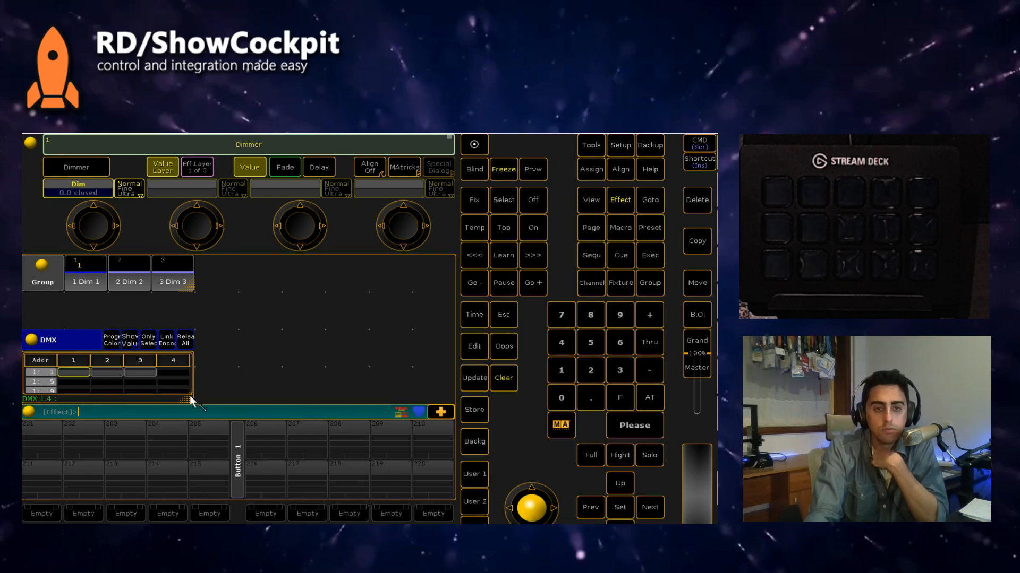
{"action": "left_click_drag", "start_coordinate": [190, 395], "coordinate": [253, 394]}
{"action": "left_click", "coordinate": [165, 343]}
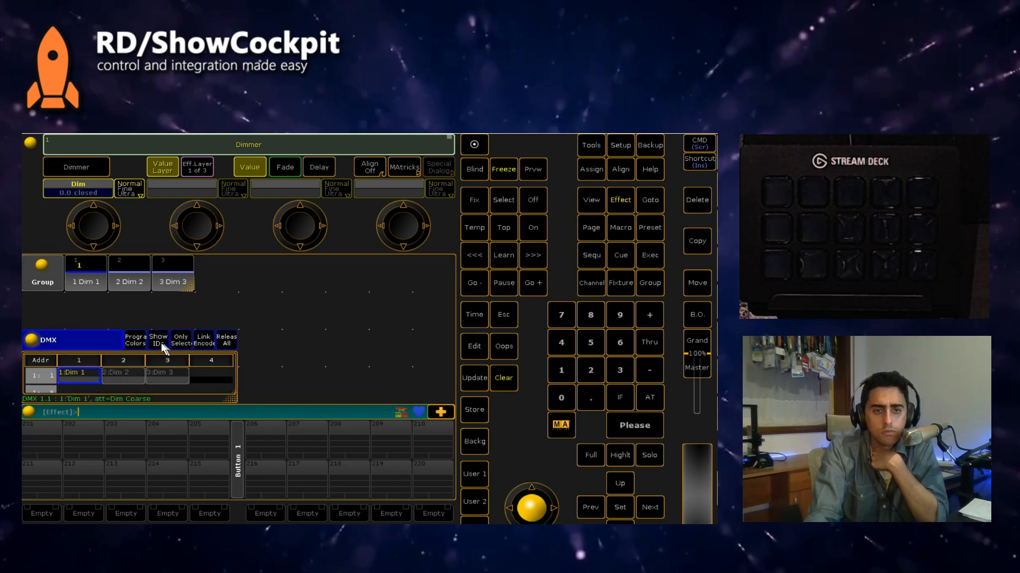
{"action": "left_click", "coordinate": [161, 341]}
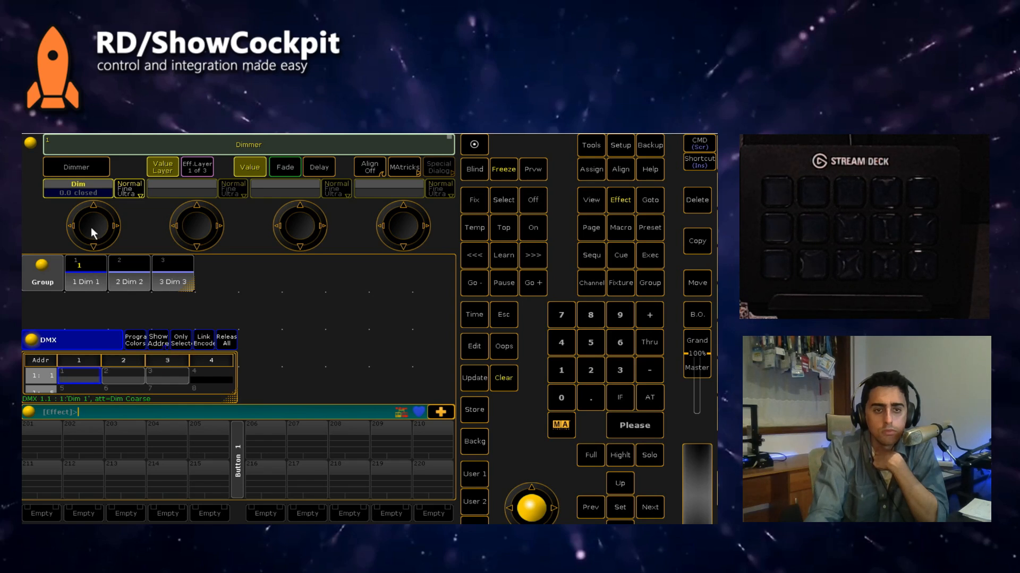
Step: Raise Dim 1's dimmer to 100 and set the DMX sheet to show fixture IDs with DMX Readout Absolute on
{"action": "left_click_drag", "start_coordinate": [91, 227], "coordinate": [423, 228]}
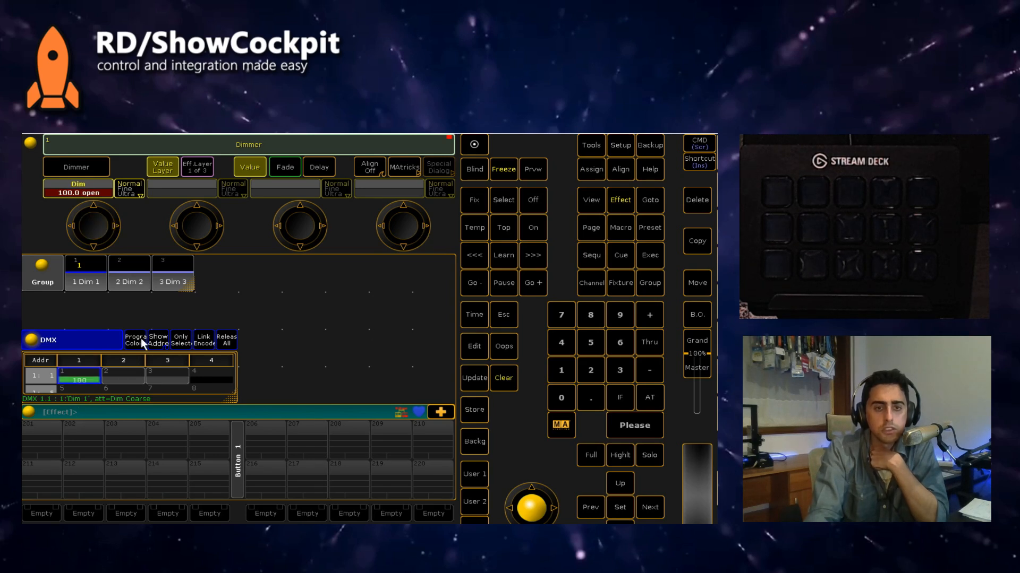
{"action": "left_click", "coordinate": [158, 342]}
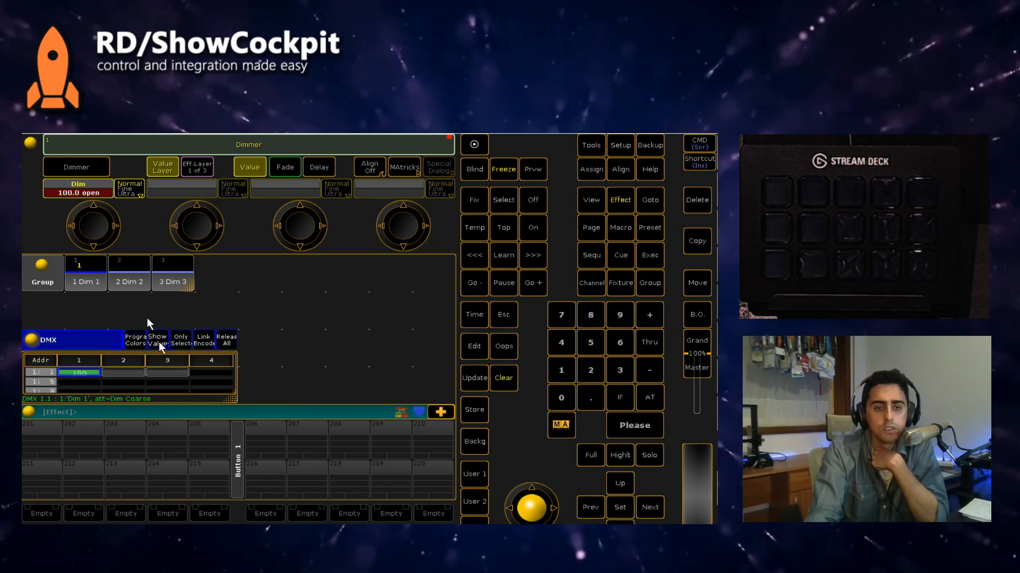
{"action": "left_click", "coordinate": [30, 340]}
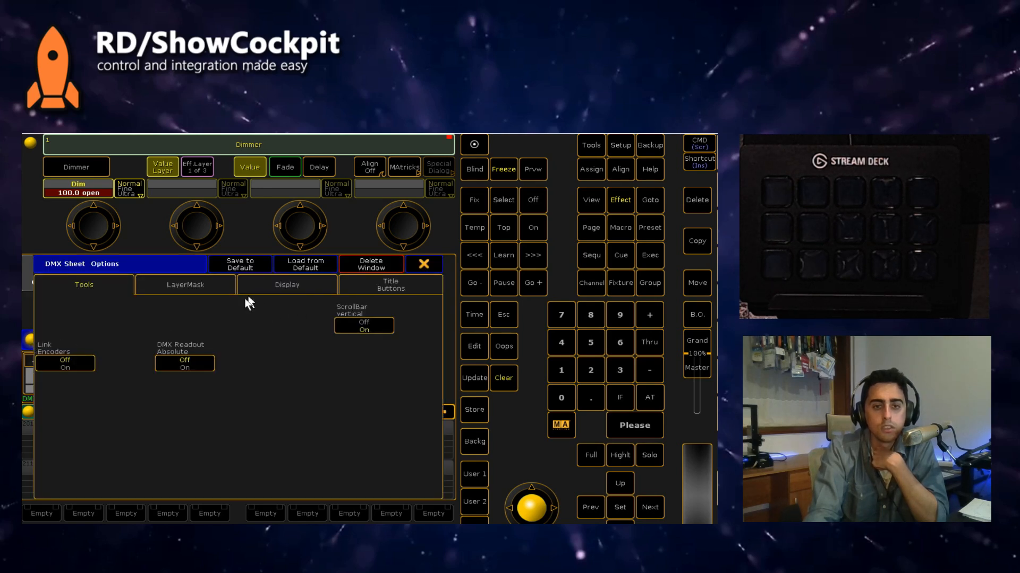
{"action": "left_click", "coordinate": [198, 364]}
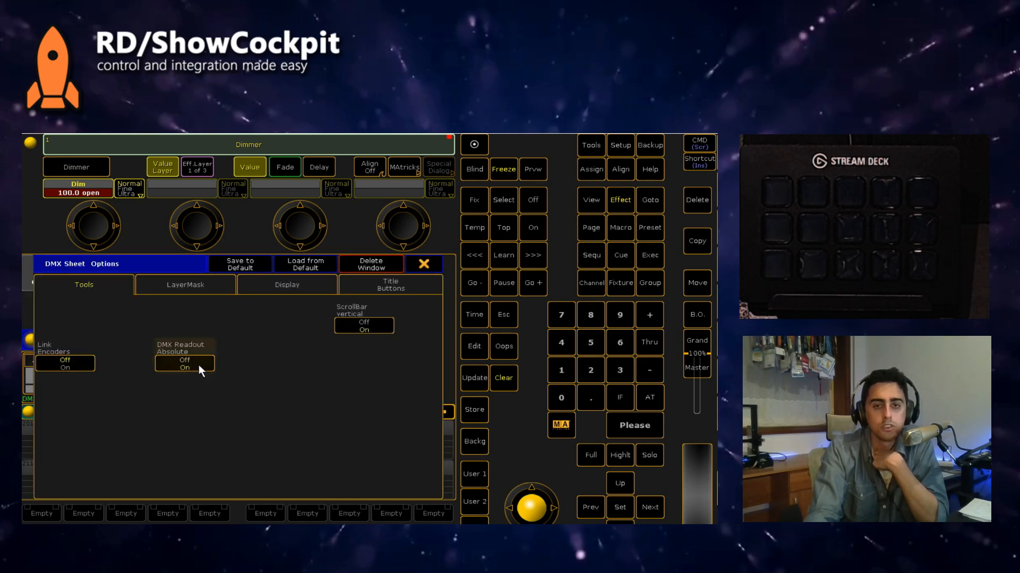
{"action": "left_click", "coordinate": [424, 264]}
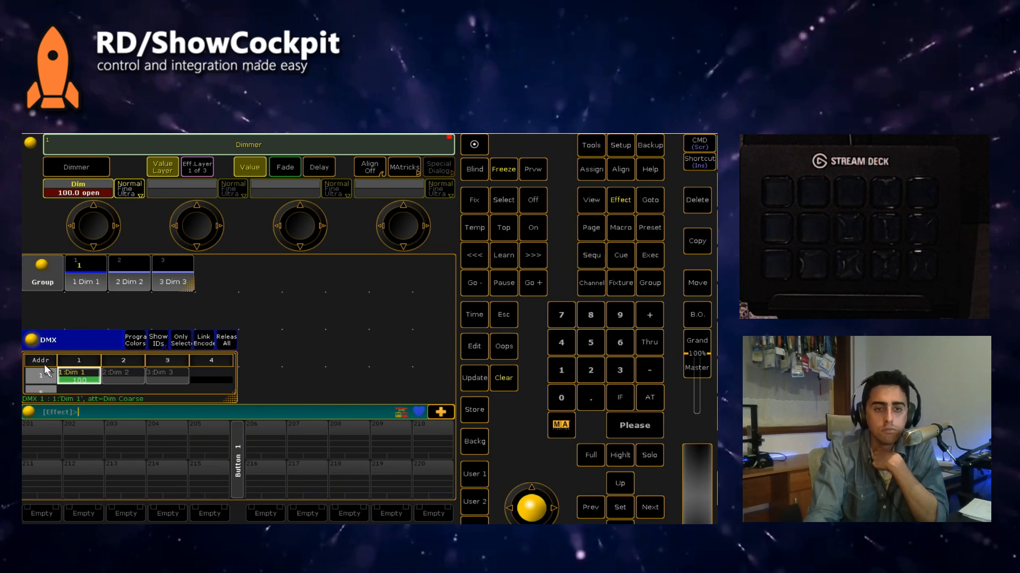
{"action": "scroll", "coordinate": [93, 233], "scroll_direction": "down", "scroll_amount": 3}
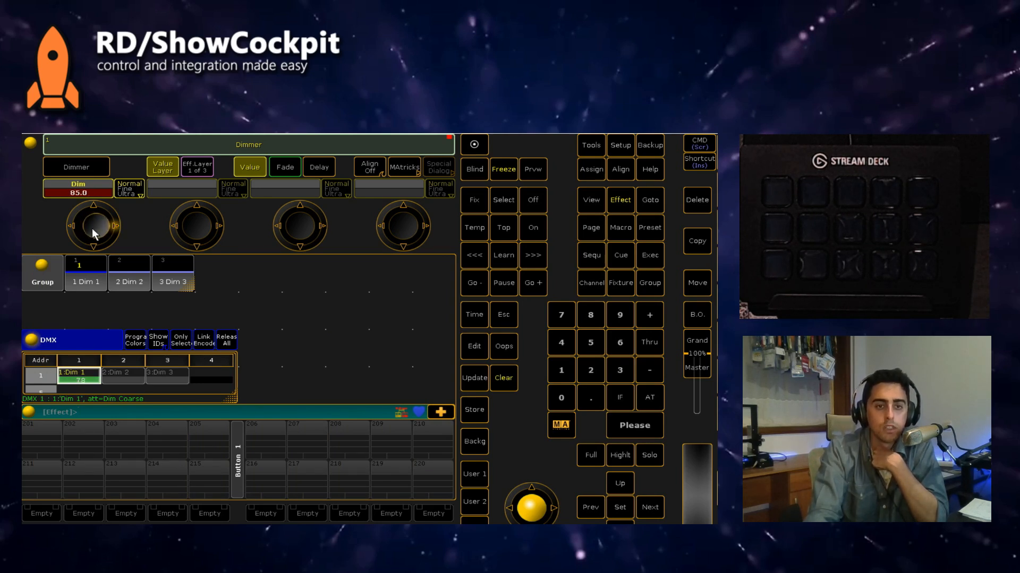
{"action": "scroll", "coordinate": [91, 228], "scroll_direction": "up", "scroll_amount": 3}
Step: Set the DMX sheet's display Readout to Decimal
{"action": "left_click", "coordinate": [32, 340]}
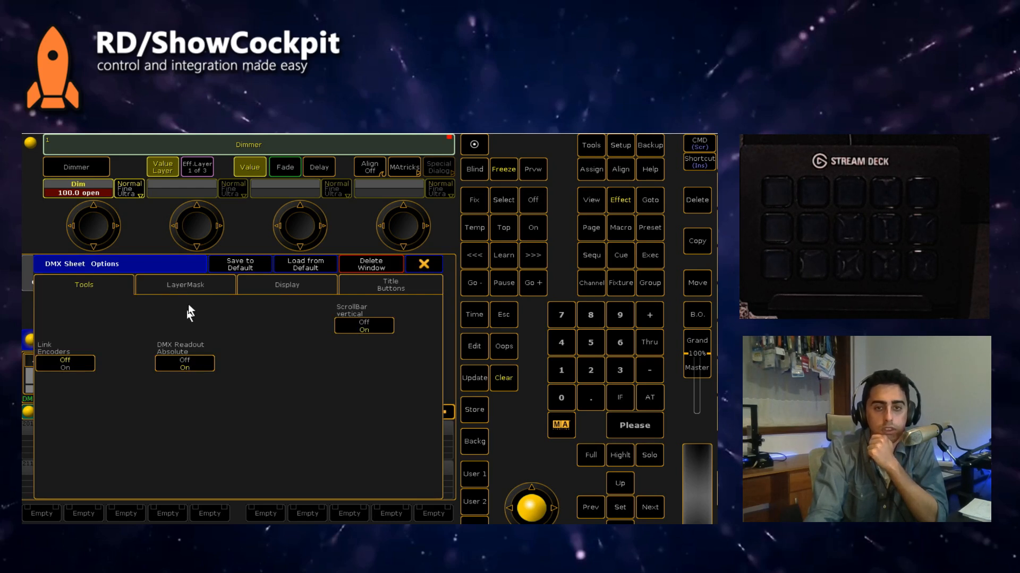
{"action": "left_click", "coordinate": [269, 291]}
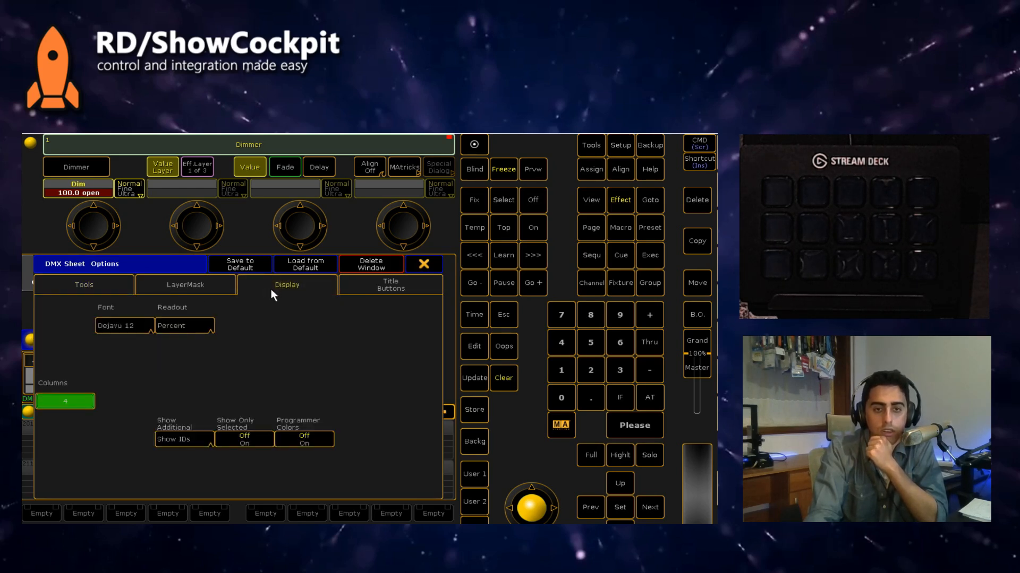
{"action": "left_click", "coordinate": [205, 326]}
{"action": "left_click", "coordinate": [174, 361]}
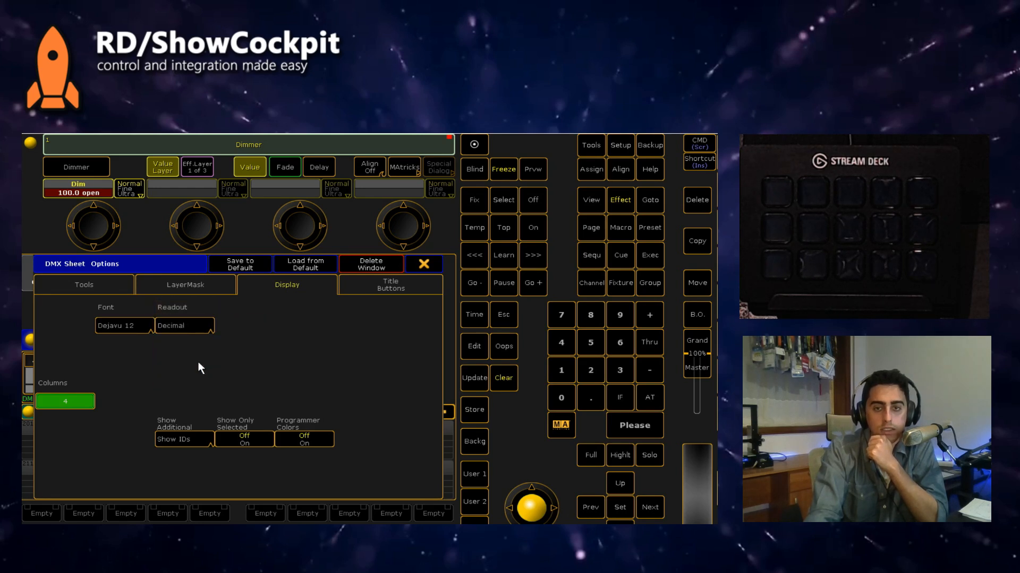
{"action": "left_click", "coordinate": [422, 264]}
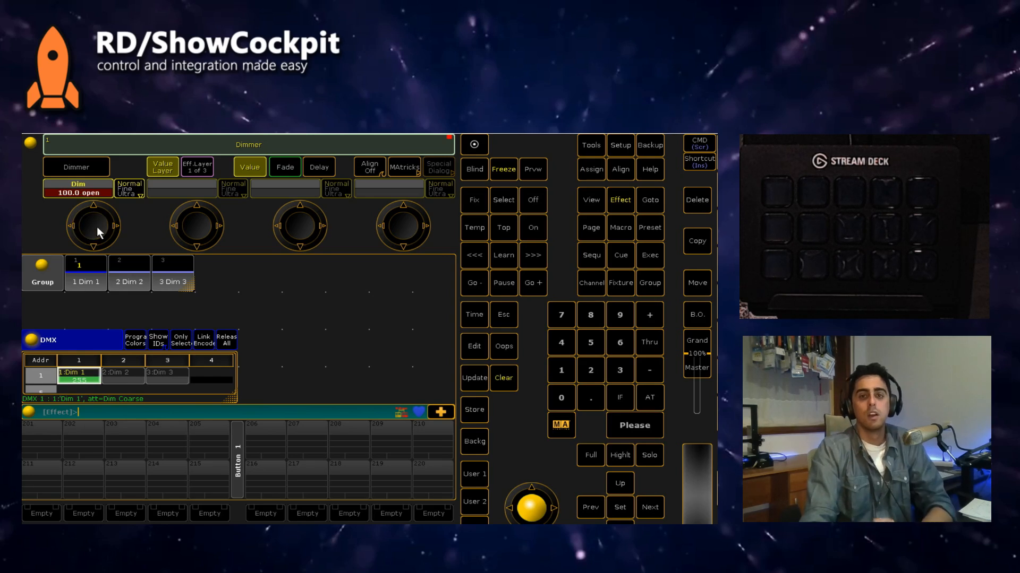
Step: Lower Dim 1's dimmer value from full to 0
{"action": "left_click", "coordinate": [474, 145]}
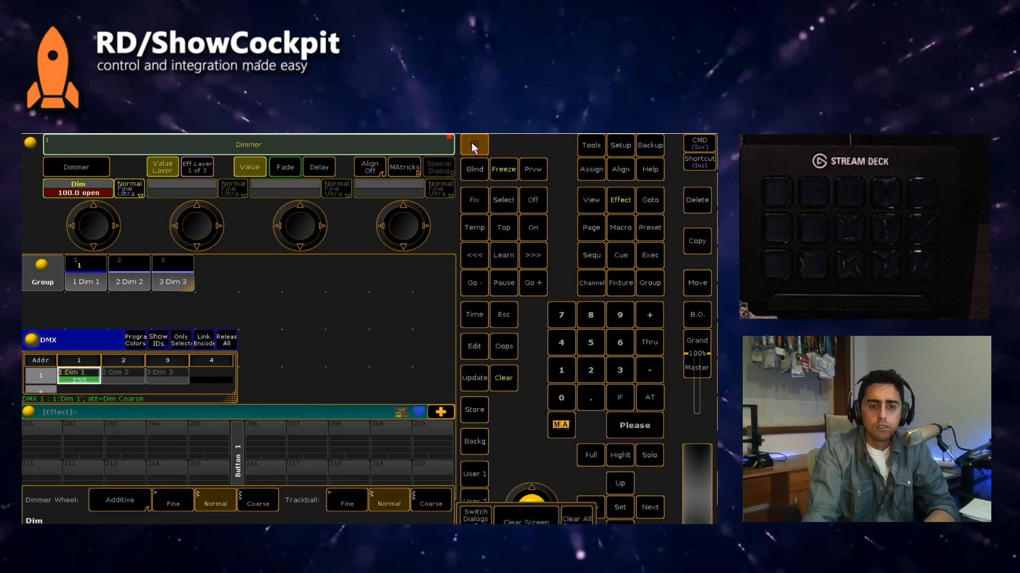
{"action": "left_click", "coordinate": [472, 143]}
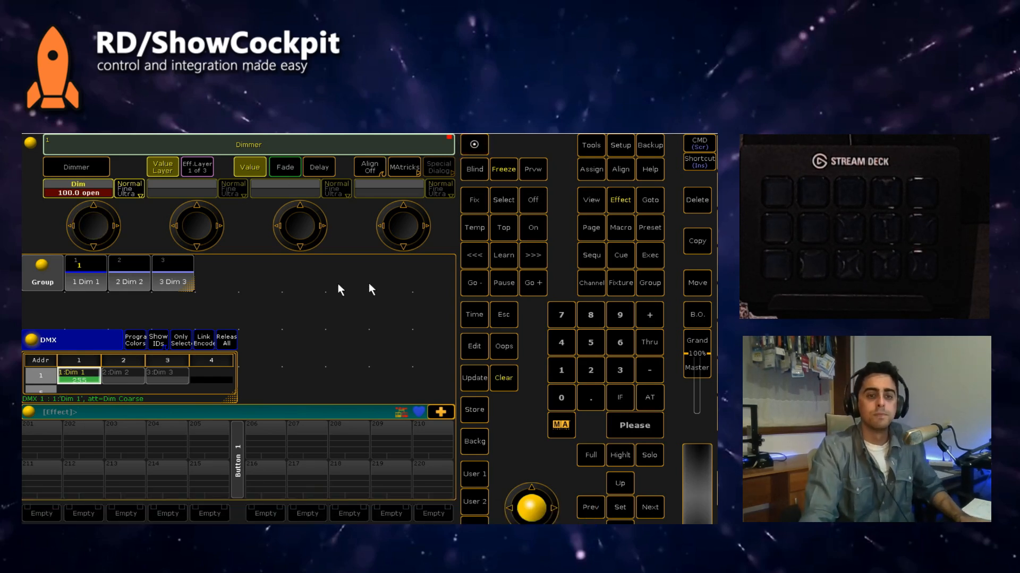
{"action": "scroll", "coordinate": [99, 222], "scroll_direction": "down", "scroll_amount": 10}
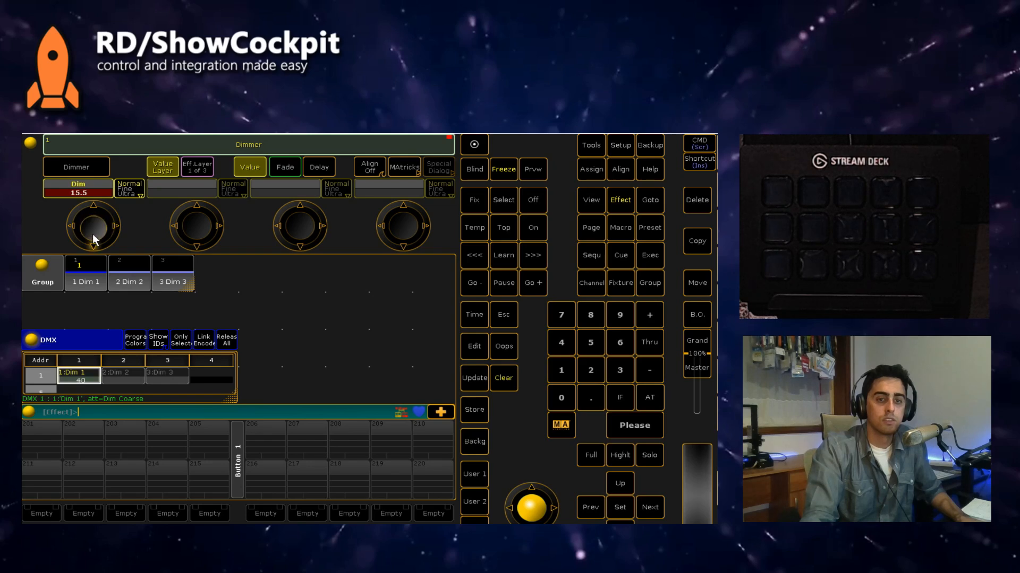
{"action": "right_click", "coordinate": [88, 379]}
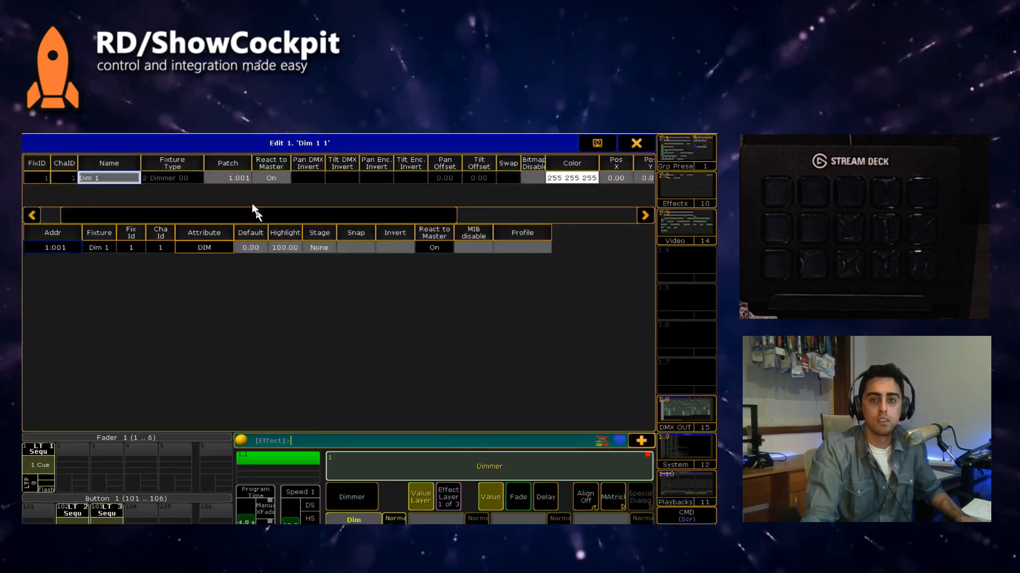
{"action": "left_click", "coordinate": [636, 144]}
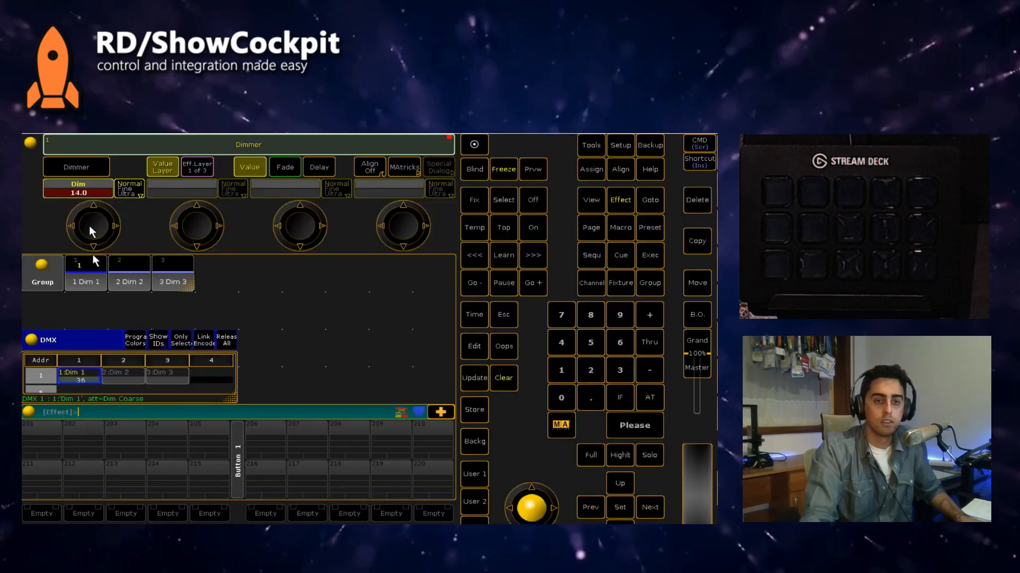
{"action": "scroll", "coordinate": [89, 226], "scroll_direction": "down", "scroll_amount": 3}
{"action": "scroll", "coordinate": [93, 229], "scroll_direction": "down", "scroll_amount": 1}
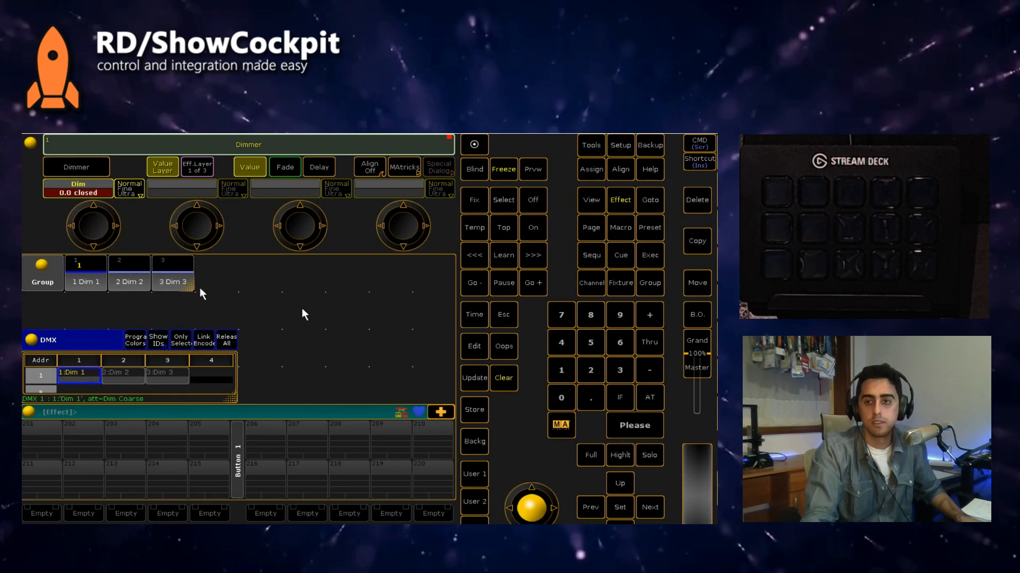
Step: Switch back to ShowCockpit and set the Fader To Selector element's log level to Verbose
{"action": "key", "text": "alt+Tab"}
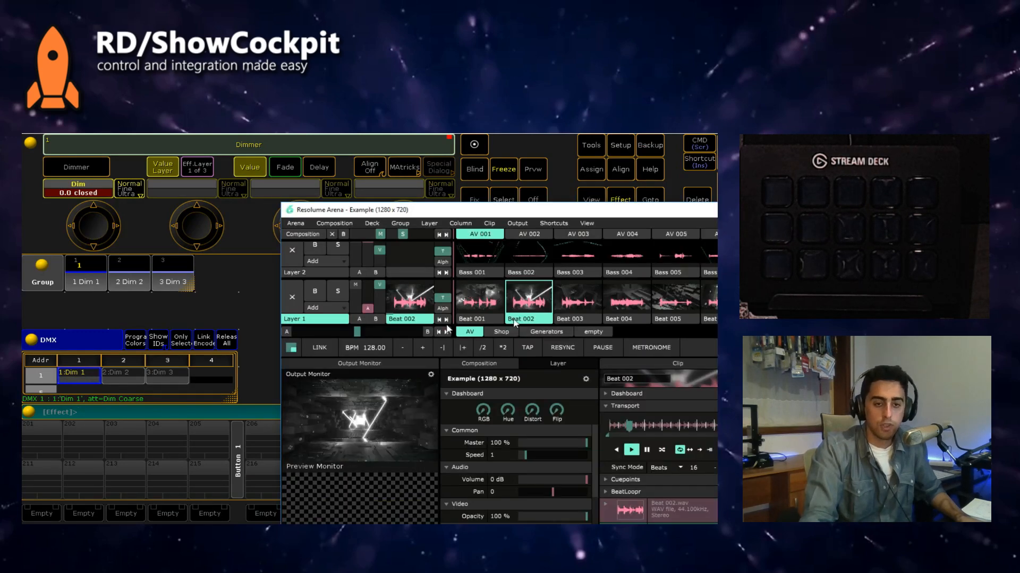
{"action": "key", "text": "alt+Tab"}
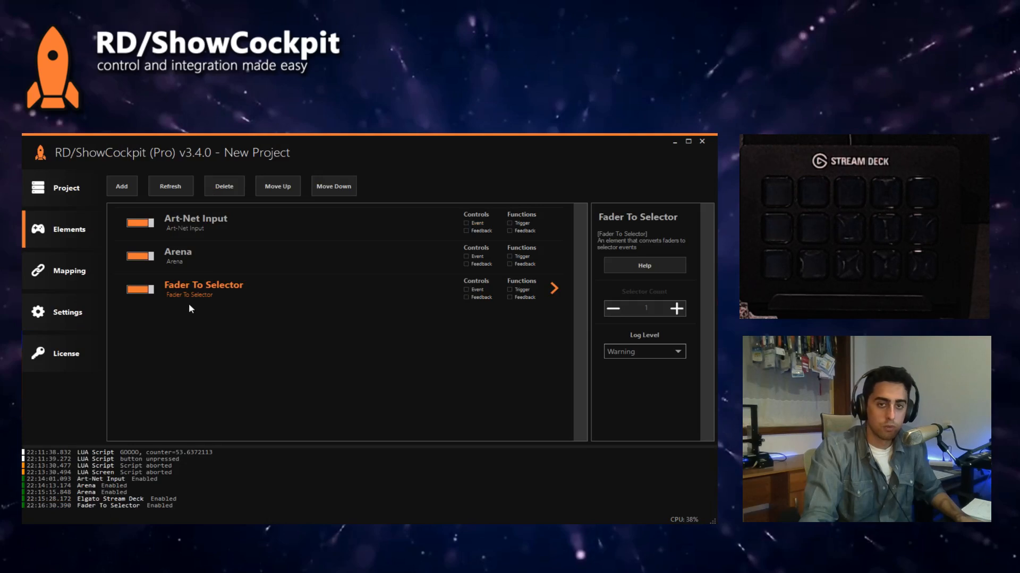
{"action": "left_click", "coordinate": [191, 226]}
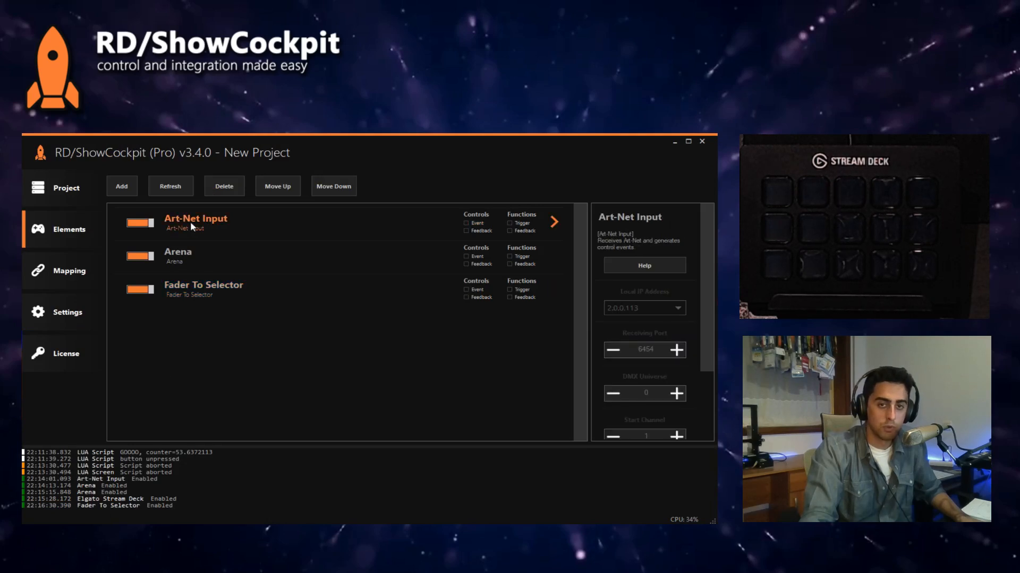
{"action": "left_click", "coordinate": [202, 289]}
{"action": "left_click", "coordinate": [625, 351]}
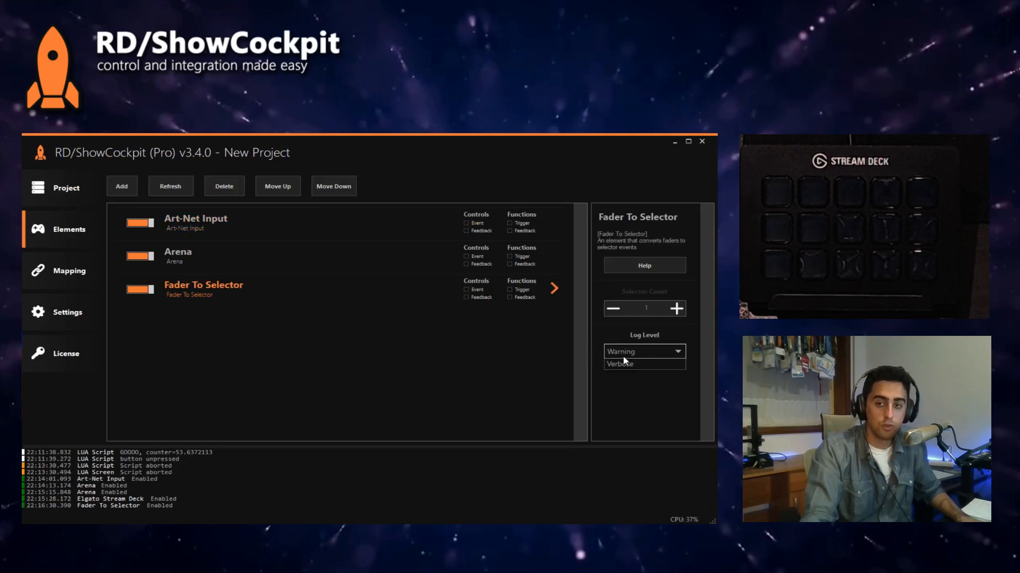
{"action": "left_click", "coordinate": [631, 413]}
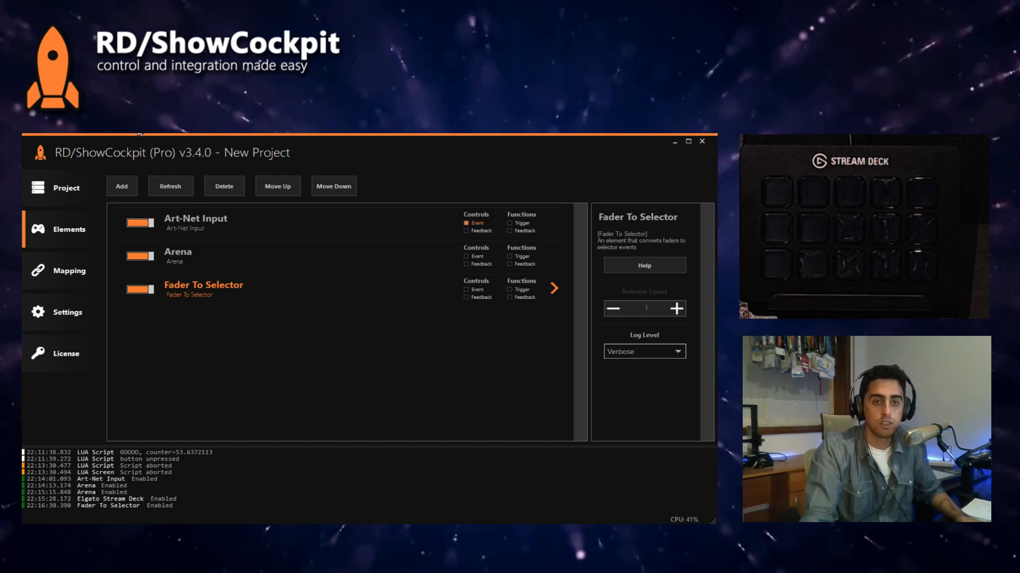
Step: Place grandMA2 beside ShowCockpit's log, raise Dim 1's dimmer to 4.5 to test the selector events, and return to ShowCockpit
{"action": "left_click_drag", "start_coordinate": [157, 131], "coordinate": [384, 142]}
{"action": "left_click", "coordinate": [702, 135]}
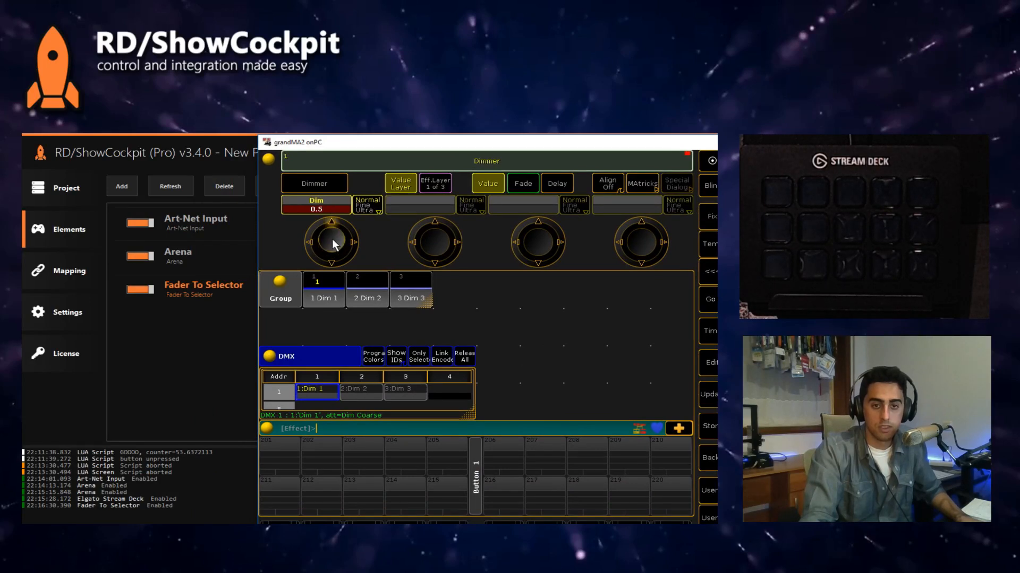
{"action": "scroll", "coordinate": [332, 243], "scroll_direction": "up", "scroll_amount": 5}
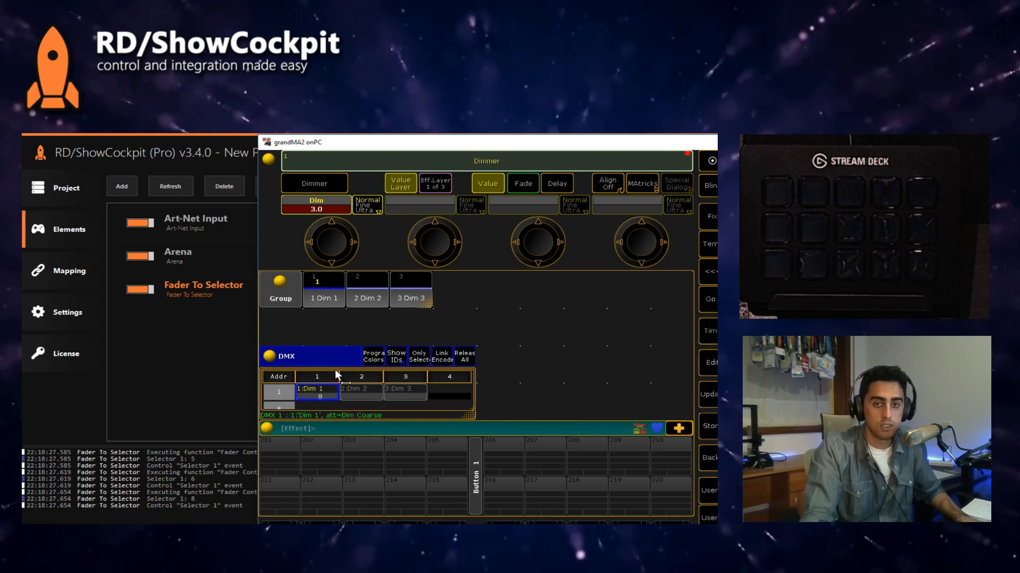
{"action": "scroll", "coordinate": [333, 237], "scroll_direction": "up", "scroll_amount": 3}
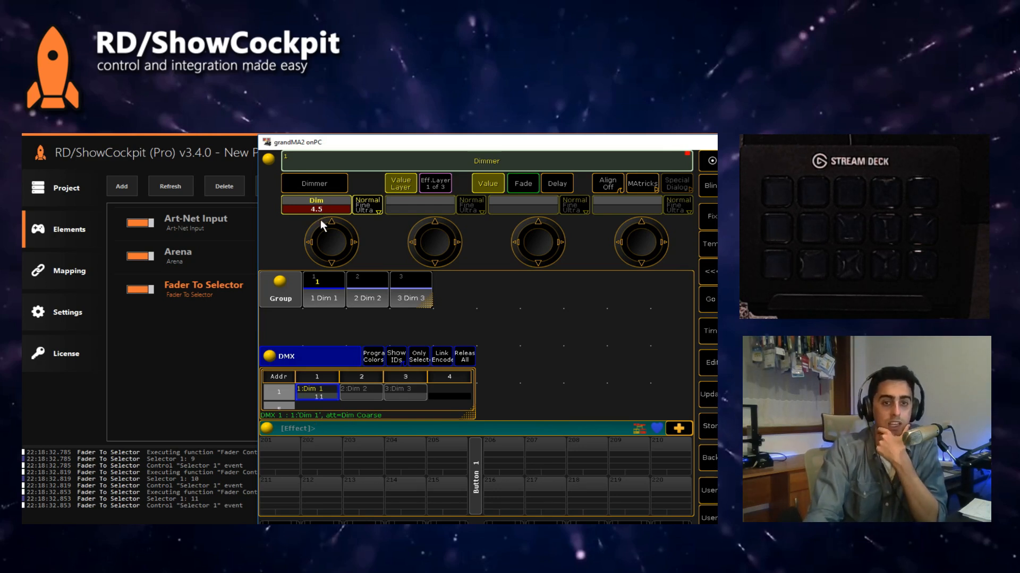
{"action": "left_click", "coordinate": [177, 360]}
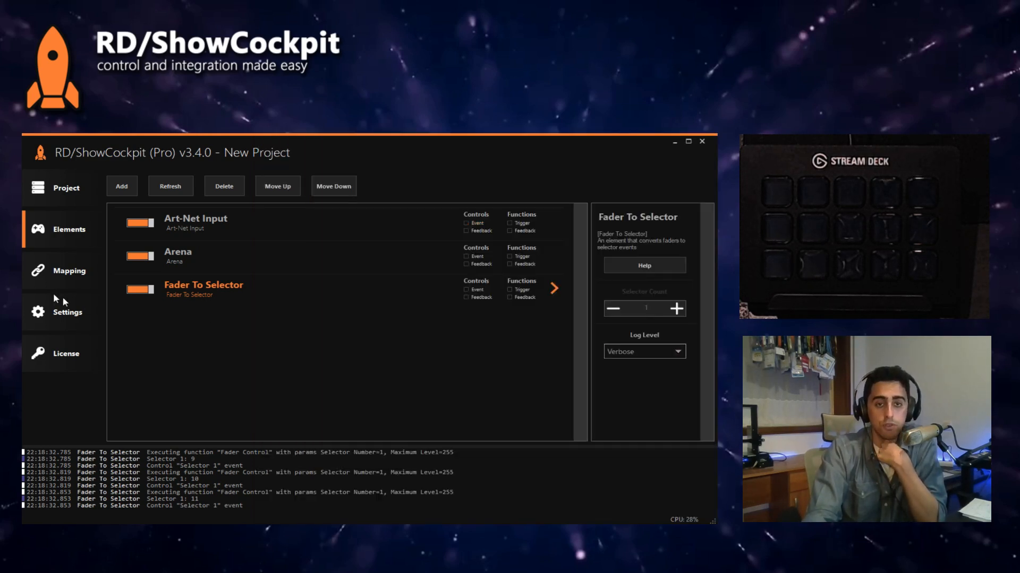
Step: Map Arena's Select Layer Clip function with Layer Number 1 to Selector 1 of the Fader To Selector element
{"action": "left_click", "coordinate": [56, 275]}
{"action": "left_click", "coordinate": [165, 241]}
{"action": "left_click", "coordinate": [166, 253]}
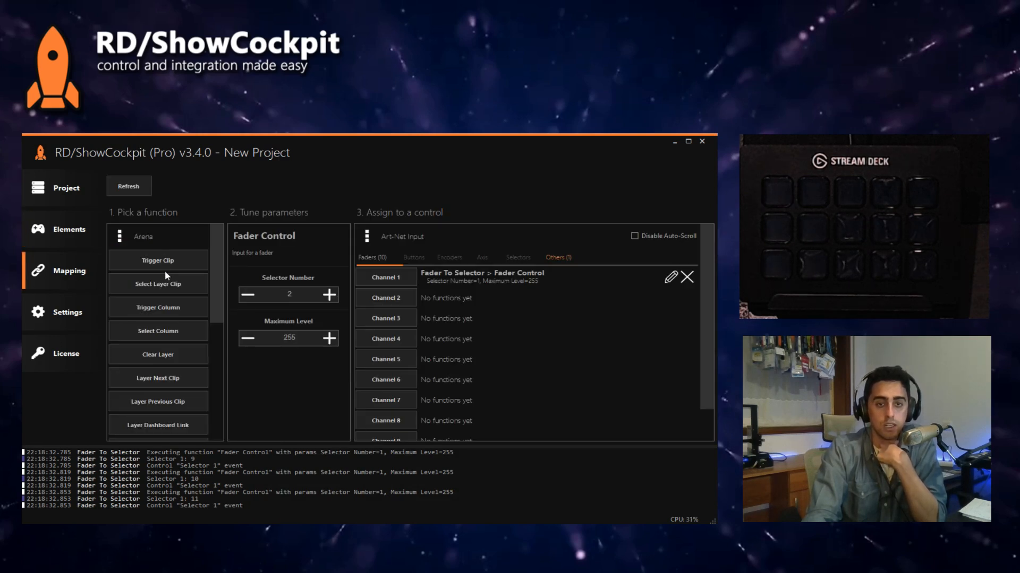
{"action": "left_click", "coordinate": [165, 285]}
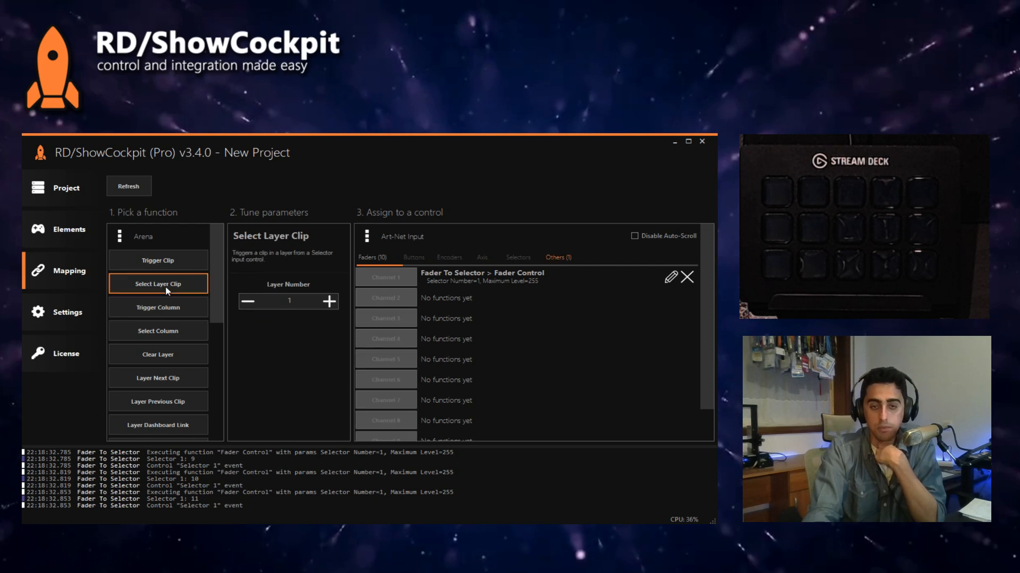
{"action": "left_click", "coordinate": [402, 237]}
{"action": "left_click", "coordinate": [414, 265]}
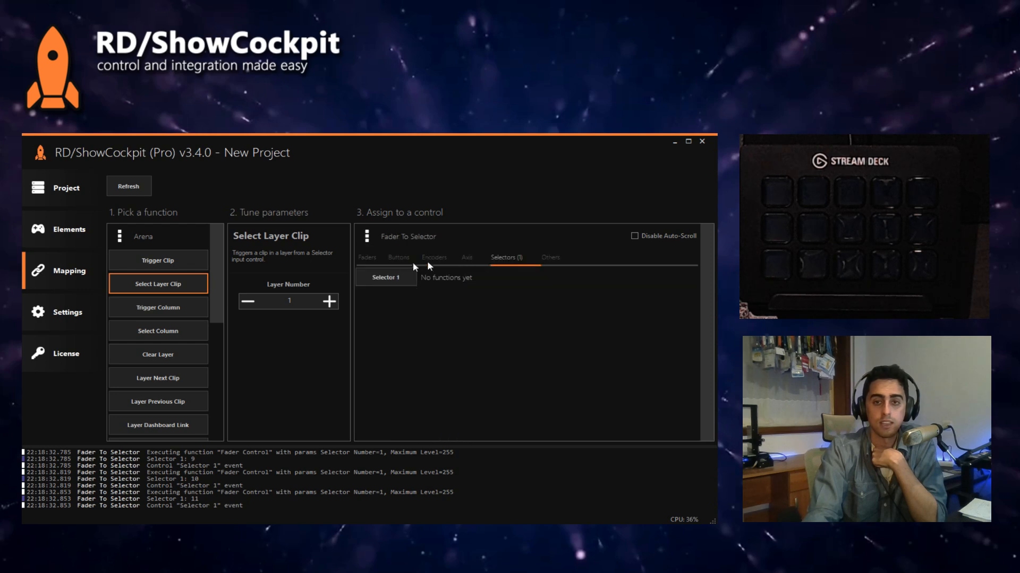
{"action": "left_click", "coordinate": [385, 281]}
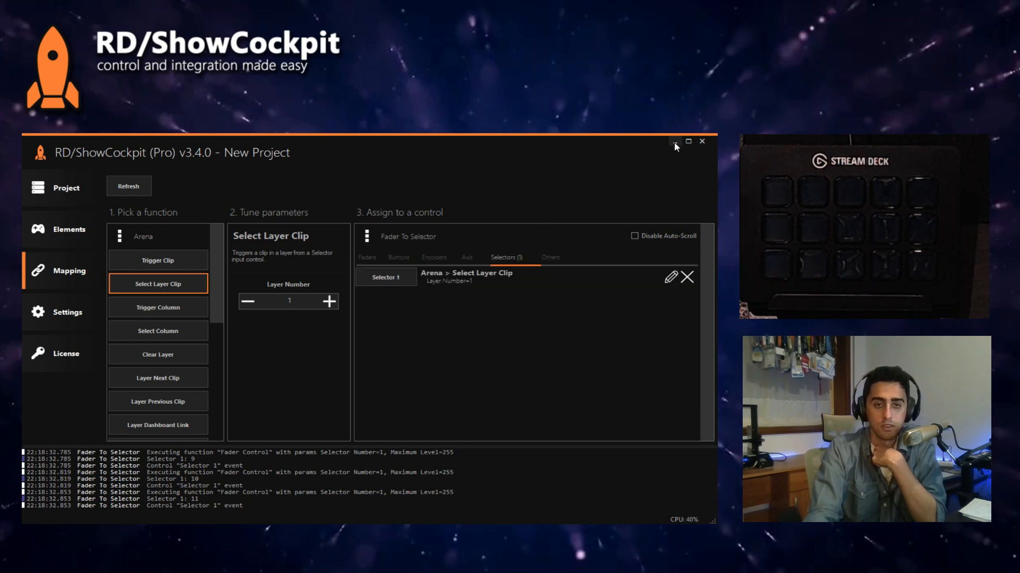
Step: Switch to Resolume Arena and grandMA2 onPC, and arrange their windows so Arena's clips and the Dim encoder are both visible
{"action": "key", "text": "alt+Tab"}
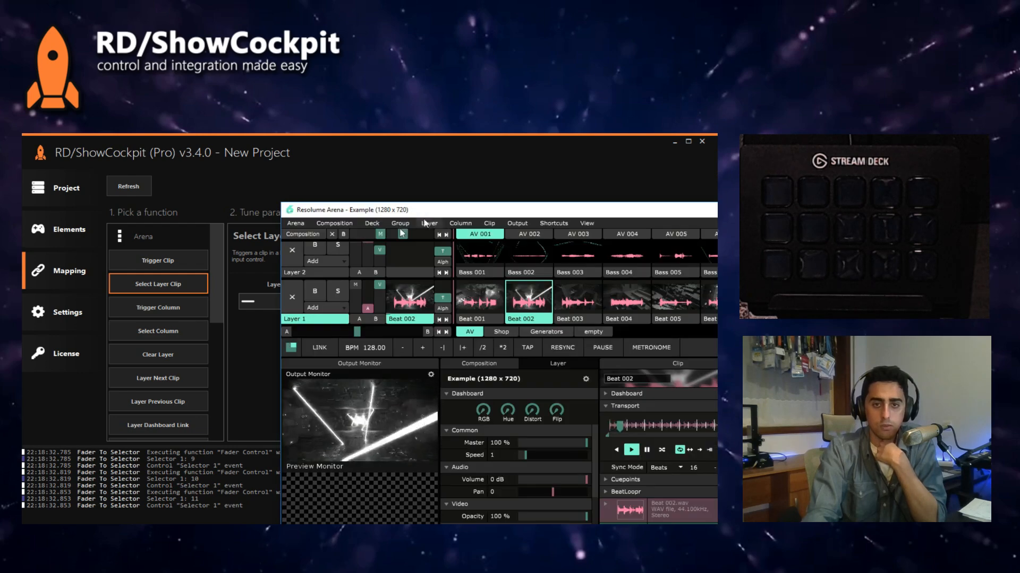
{"action": "left_click_drag", "start_coordinate": [433, 213], "coordinate": [237, 176]}
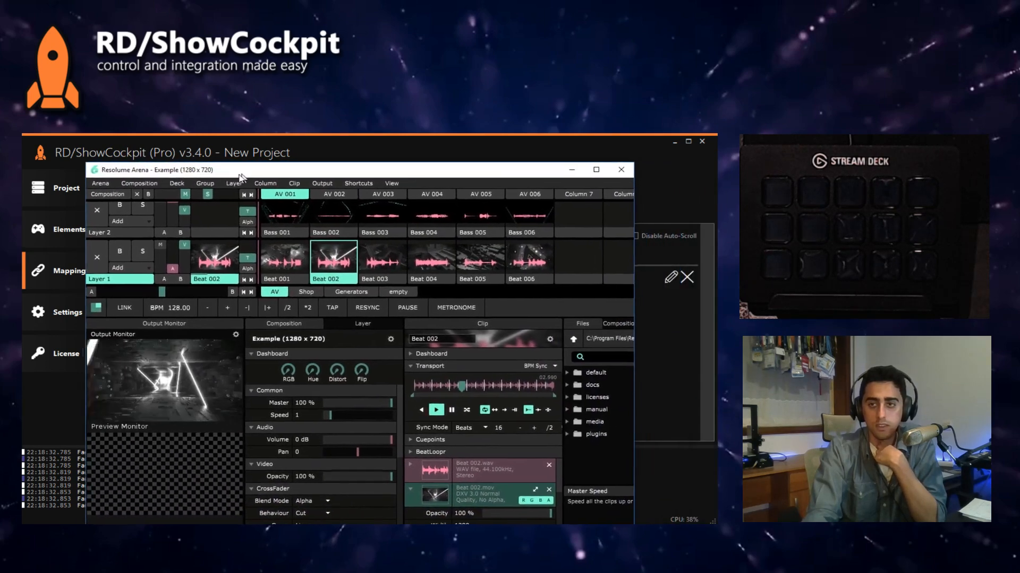
{"action": "key", "text": "alt+Tab"}
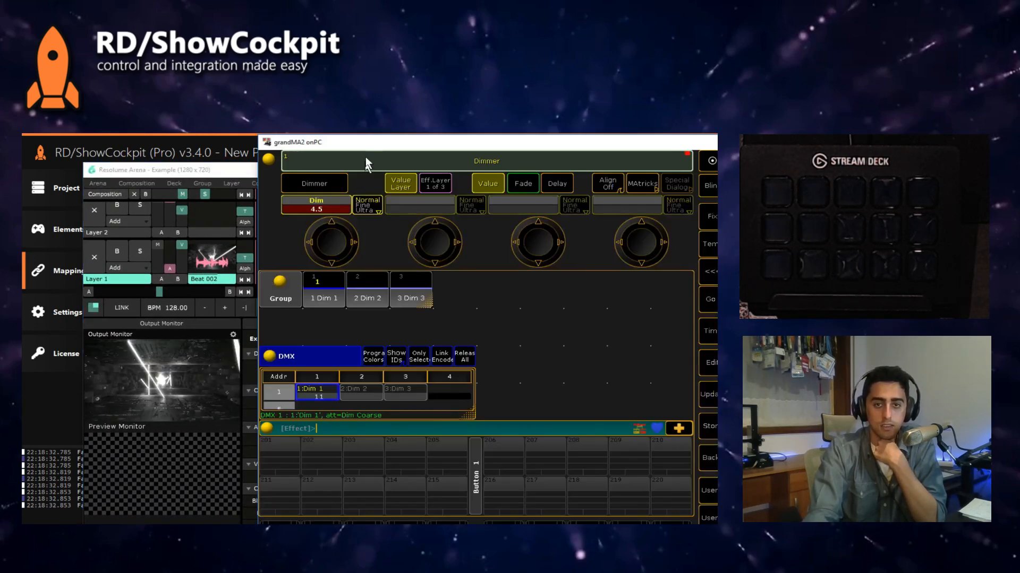
{"action": "left_click_drag", "start_coordinate": [368, 149], "coordinate": [672, 157]}
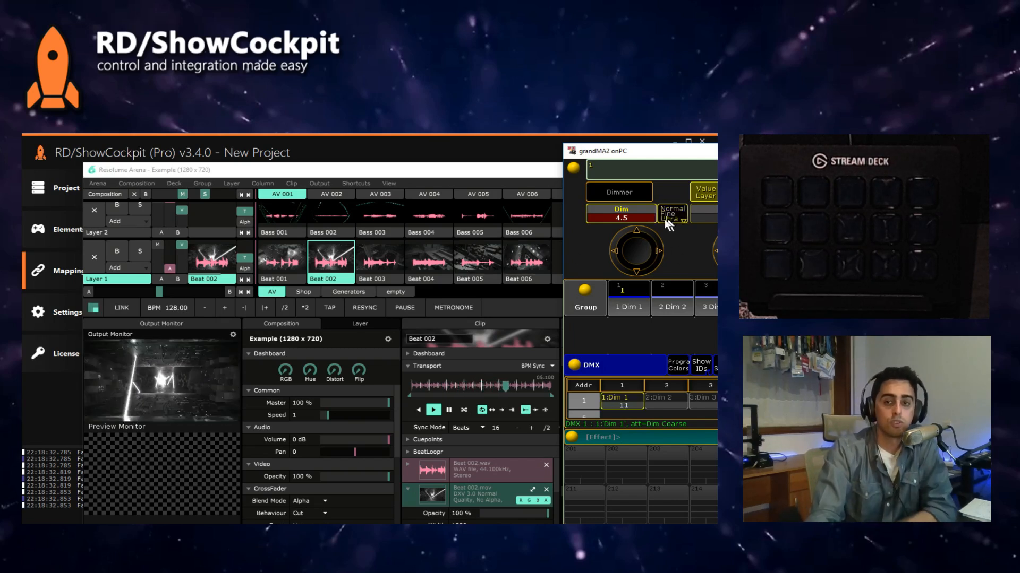
Step: Test clip selection in Arena by sweeping Dim 1's dimmer down and up, and set it to 0.5
{"action": "scroll", "coordinate": [639, 251], "scroll_direction": "down", "scroll_amount": 1}
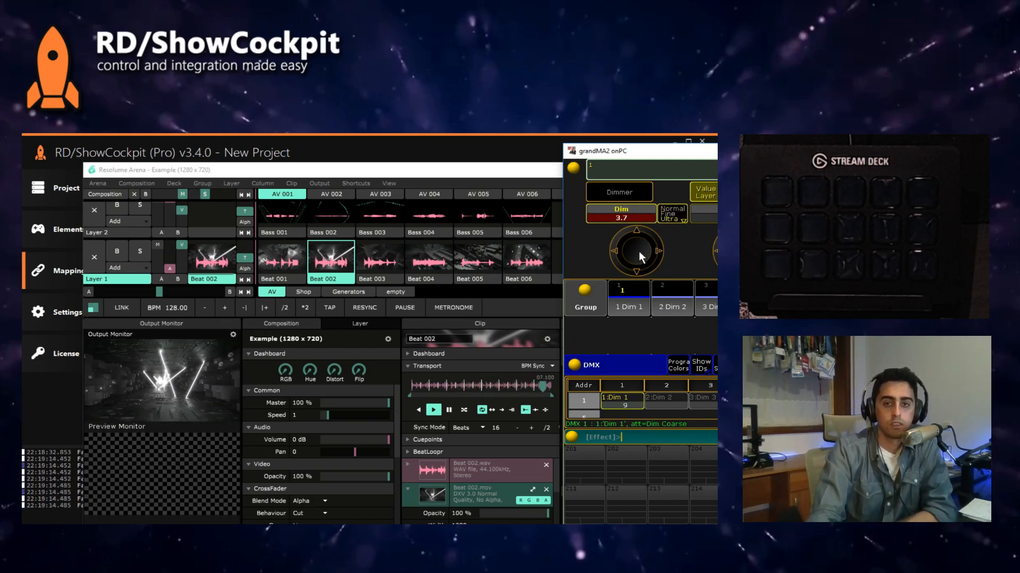
{"action": "scroll", "coordinate": [639, 250], "scroll_direction": "down", "scroll_amount": 2}
{"action": "scroll", "coordinate": [630, 264], "scroll_direction": "up", "scroll_amount": 10}
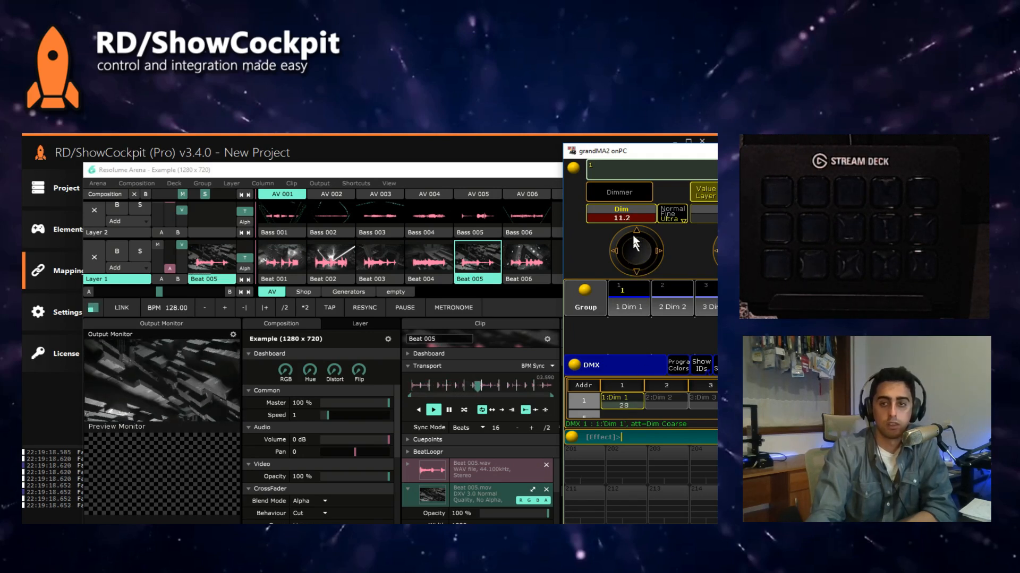
{"action": "scroll", "coordinate": [636, 246], "scroll_direction": "down", "scroll_amount": 11}
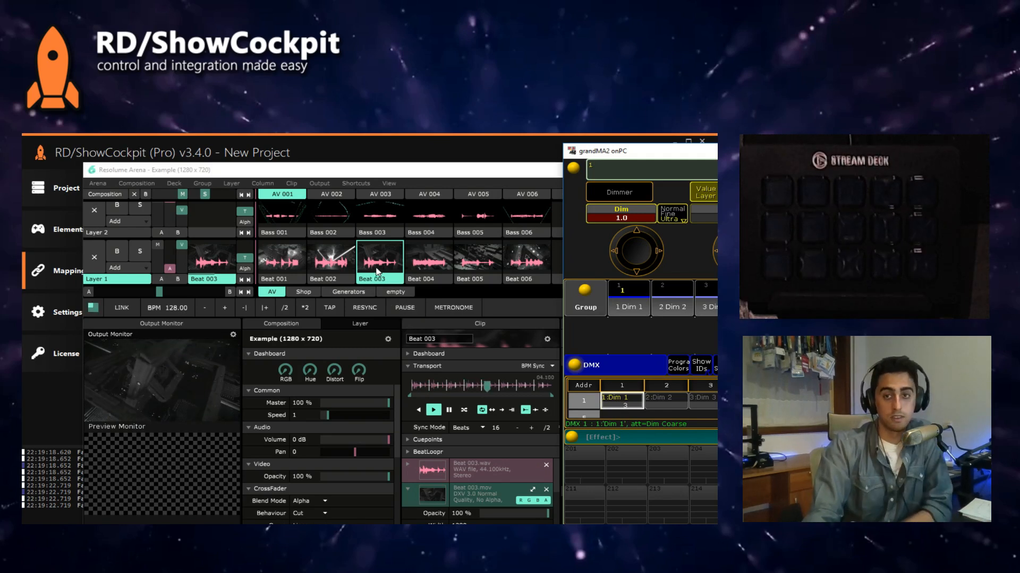
{"action": "left_click", "coordinate": [637, 253]}
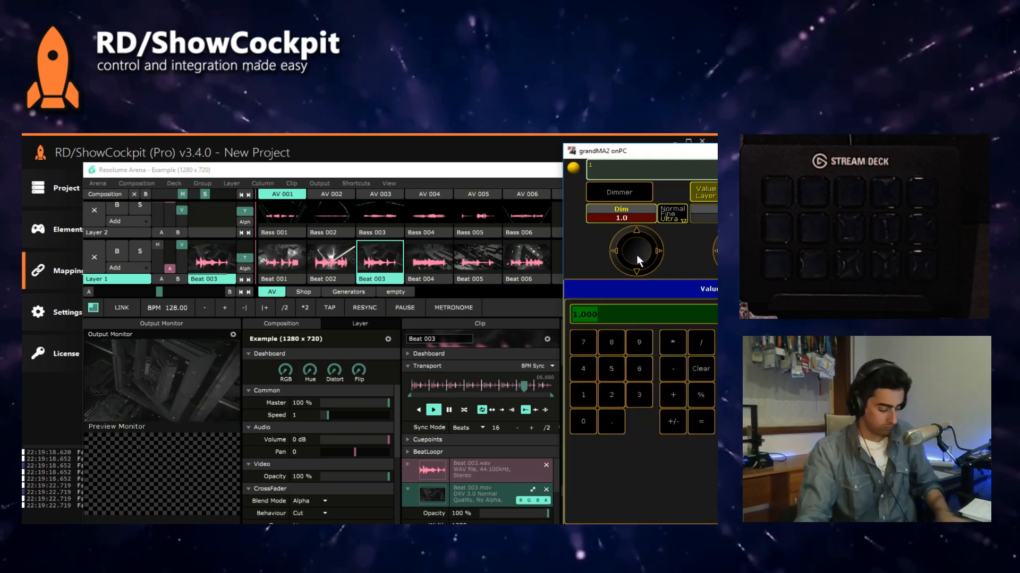
{"action": "type", "text": "0.5"}
{"action": "key", "text": "Return"}
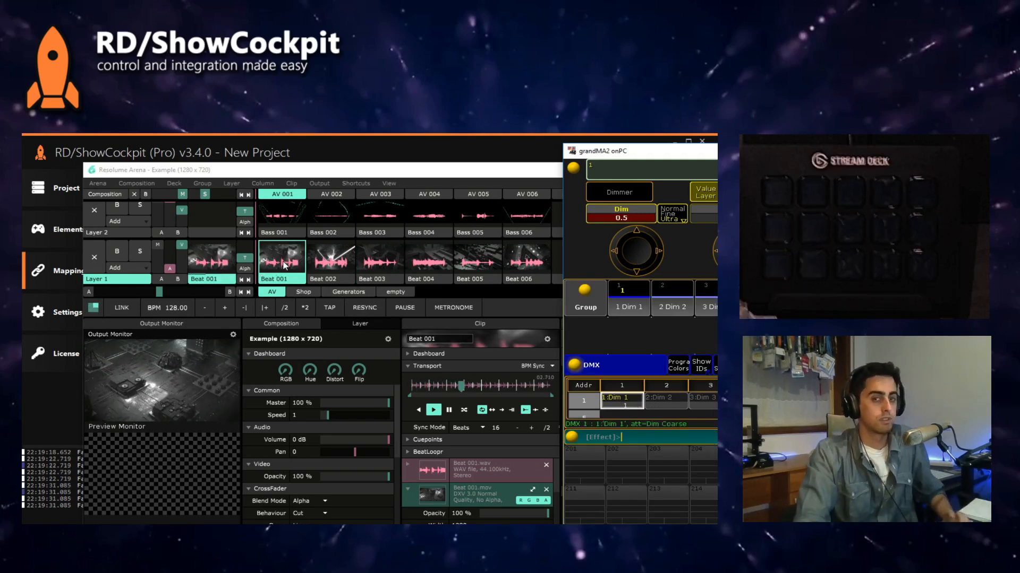
Step: Return to ShowCockpit's elements, move Fader To Selector above Arena, and go through the three elements in signal order
{"action": "left_click", "coordinate": [150, 159]}
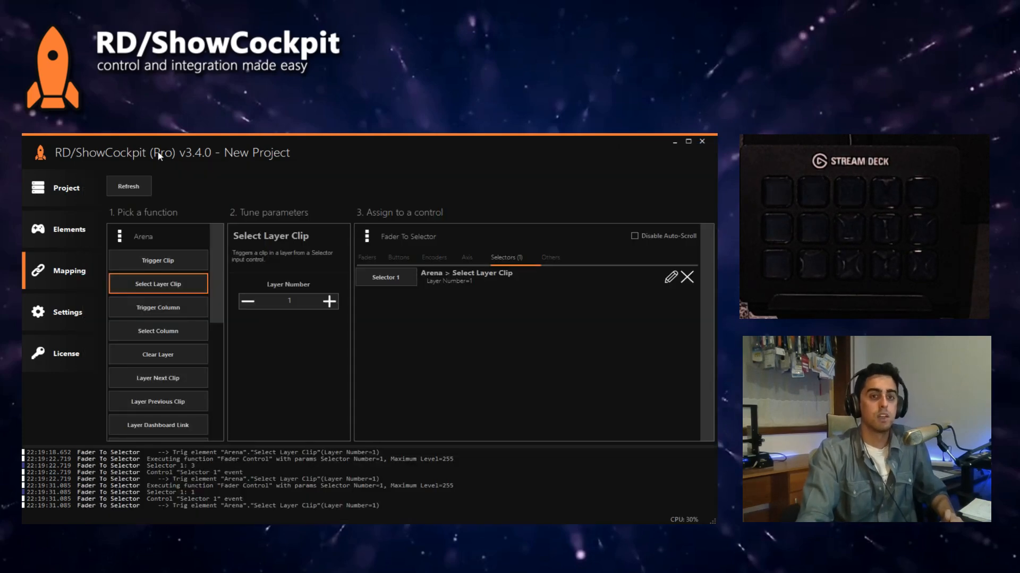
{"action": "left_click", "coordinate": [64, 234]}
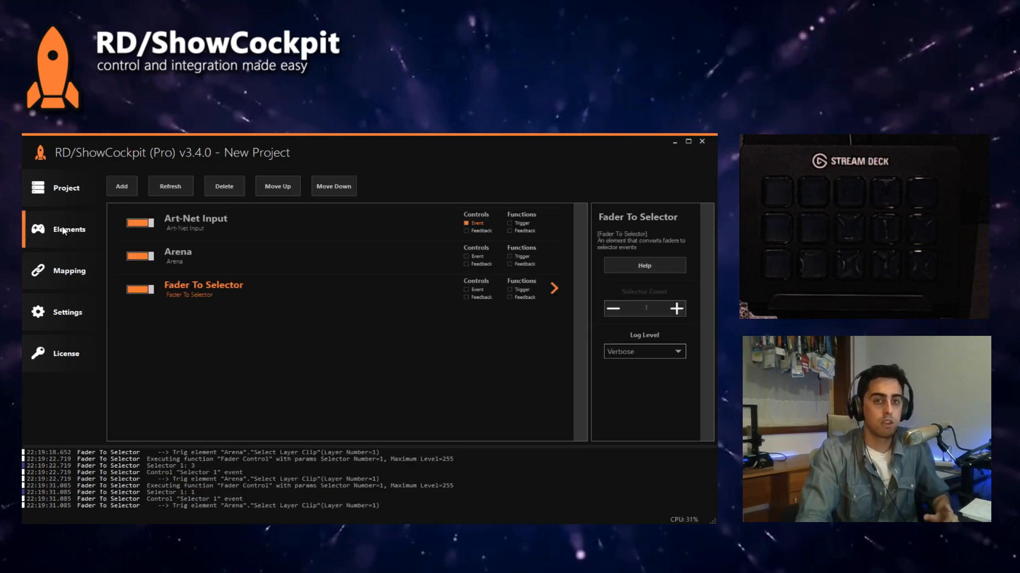
{"action": "left_click", "coordinate": [215, 227]}
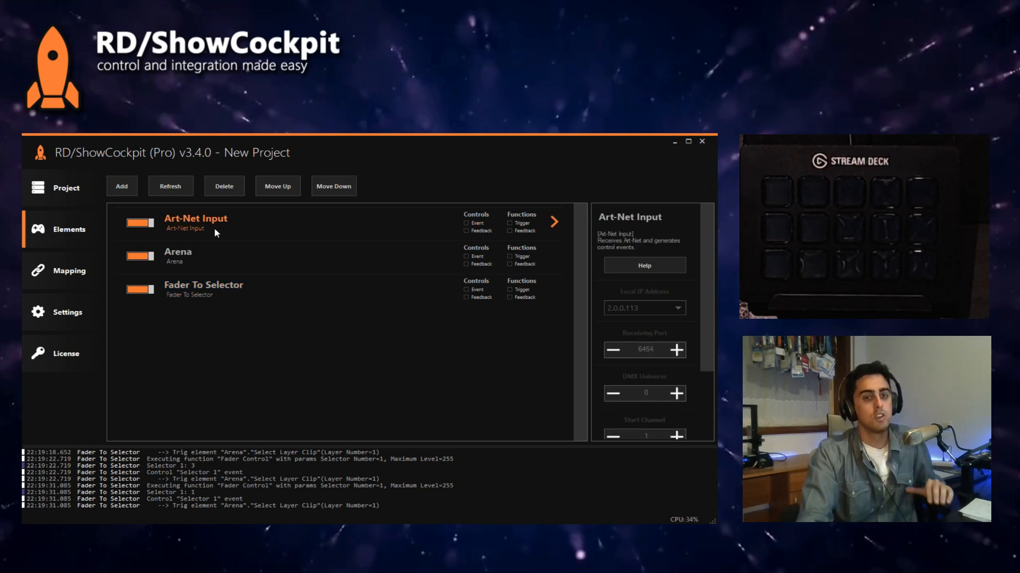
{"action": "left_click", "coordinate": [222, 290]}
{"action": "left_click", "coordinate": [266, 194]}
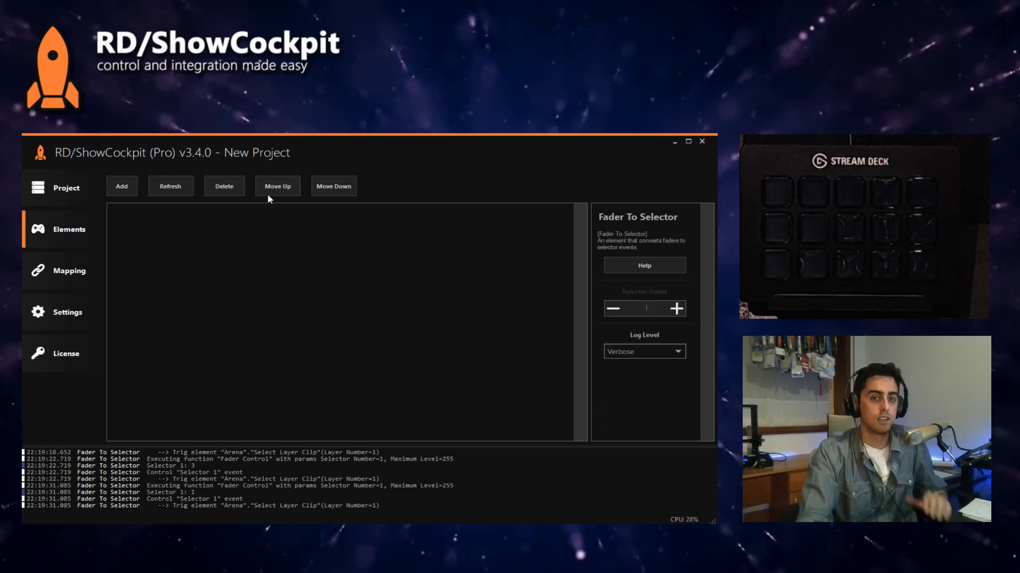
{"action": "left_click", "coordinate": [202, 228]}
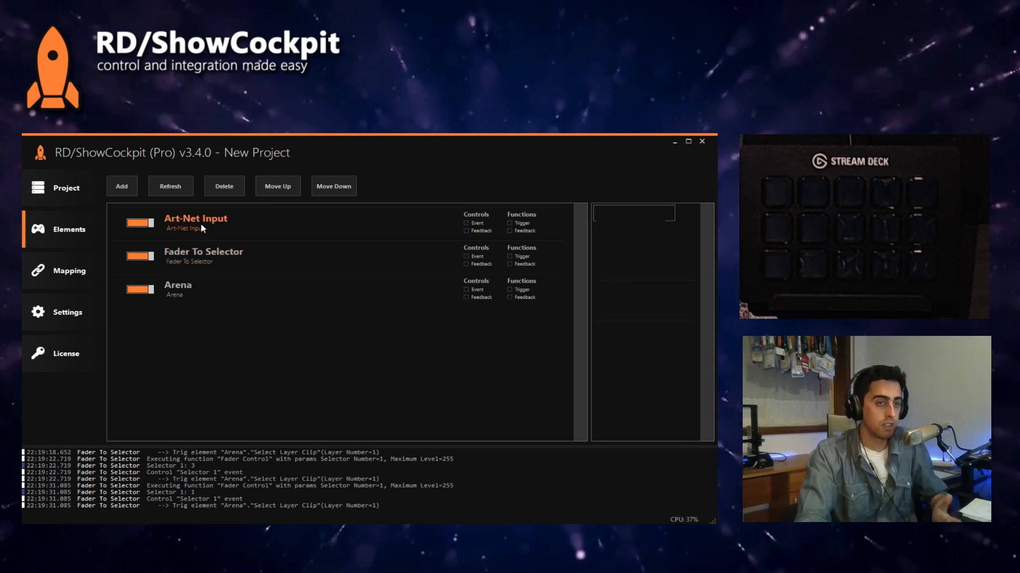
{"action": "left_click", "coordinate": [211, 260]}
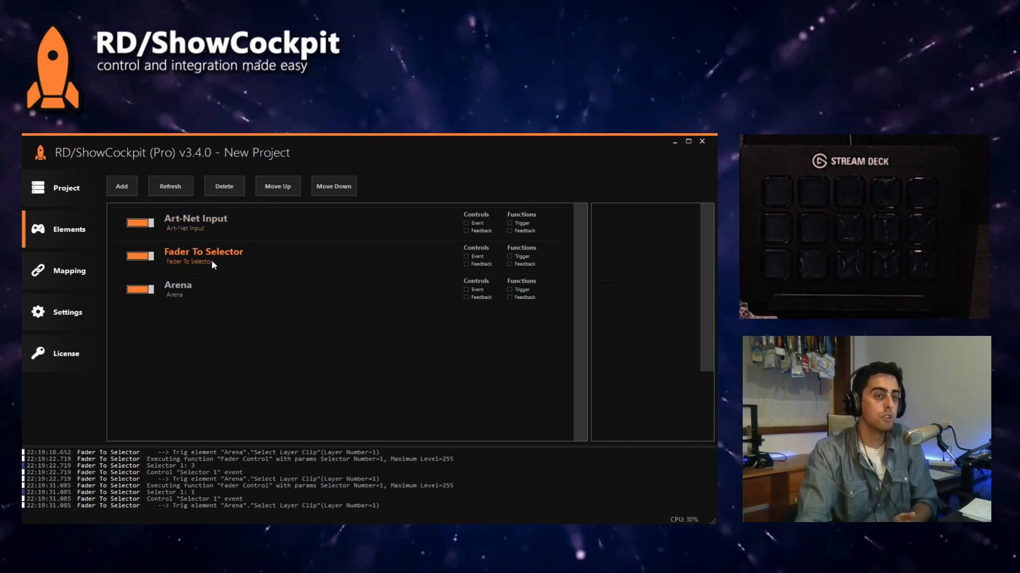
{"action": "left_click", "coordinate": [196, 291]}
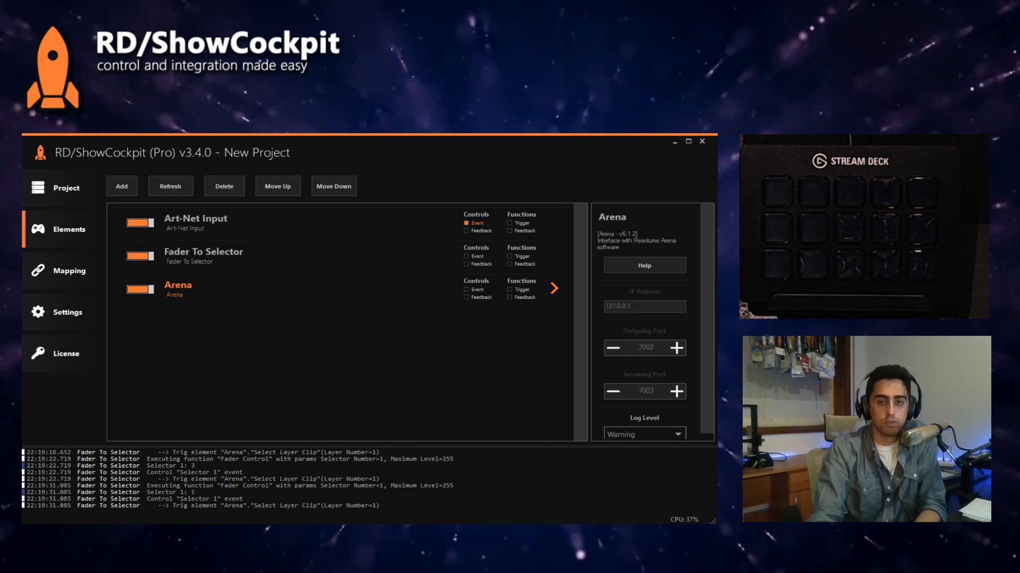
Step: Switch to Resolume Arena and quit it
{"action": "left_click", "coordinate": [333, 533]}
{"action": "left_click", "coordinate": [618, 170]}
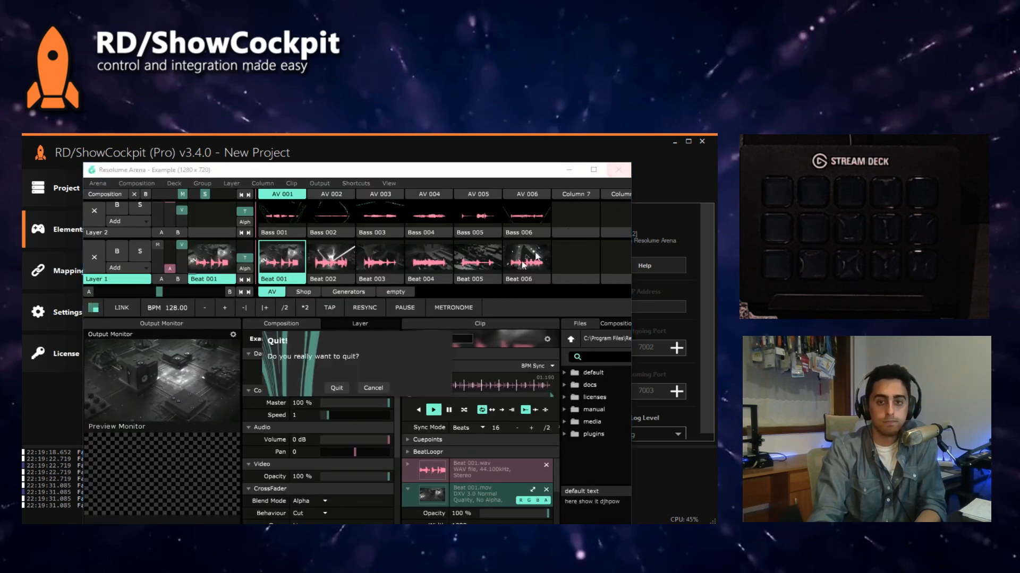
{"action": "left_click", "coordinate": [344, 388]}
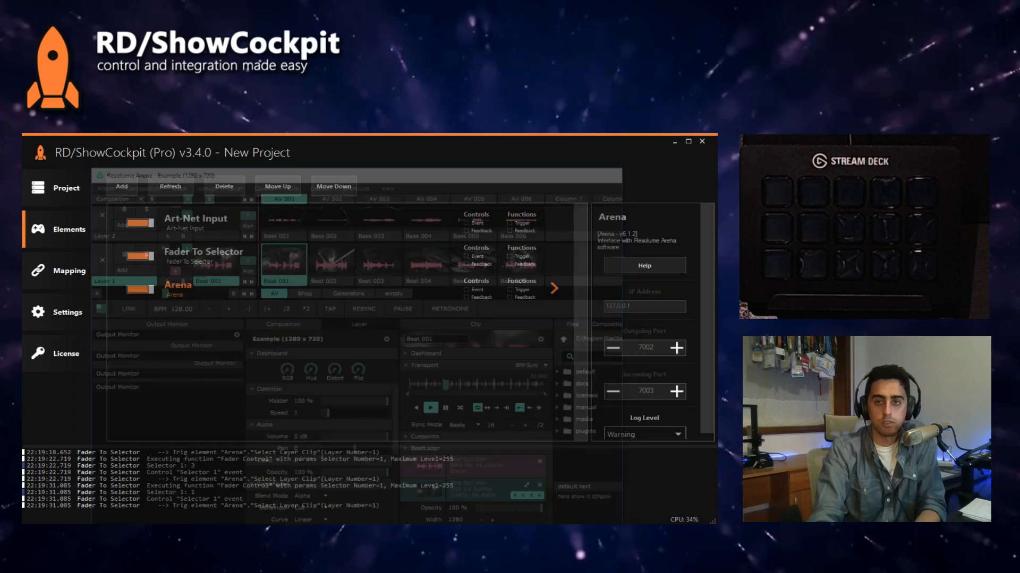
Step: Bring grandMA2 onPC fully into view and shut it down, saving the showfile
{"action": "left_click", "coordinate": [359, 533]}
{"action": "left_click_drag", "start_coordinate": [607, 157], "coordinate": [703, 264]}
{"action": "left_click", "coordinate": [521, 165]}
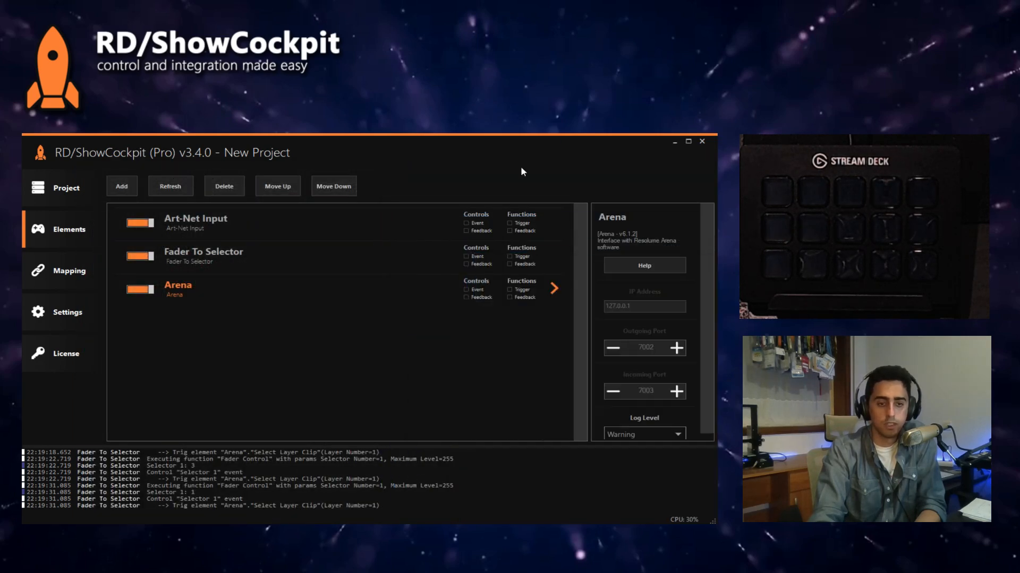
{"action": "left_click", "coordinate": [359, 533]}
{"action": "left_click_drag", "start_coordinate": [480, 184], "coordinate": [312, 143]}
{"action": "left_click", "coordinate": [744, 141]}
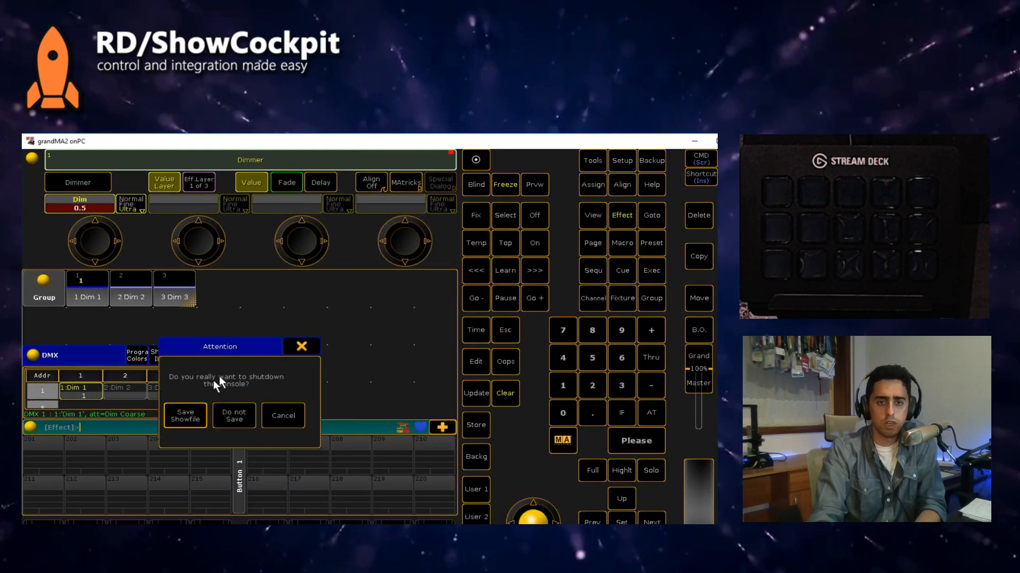
{"action": "left_click", "coordinate": [195, 415]}
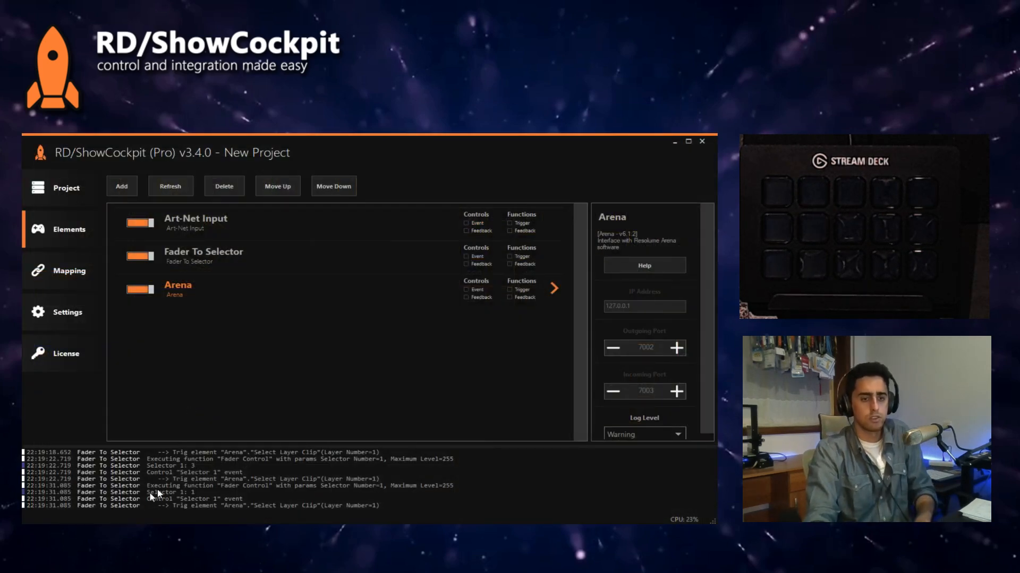
Step: Launch Onyx, and search the installed programs for "res" to open the match
{"action": "key", "text": "super"}
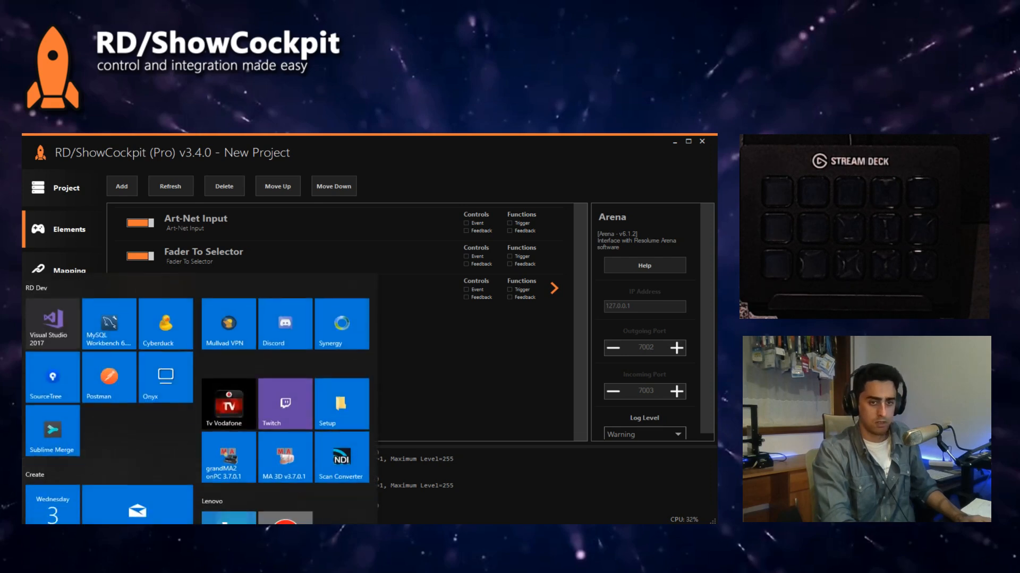
{"action": "type", "text": "arena"}
{"action": "key", "text": "Return"}
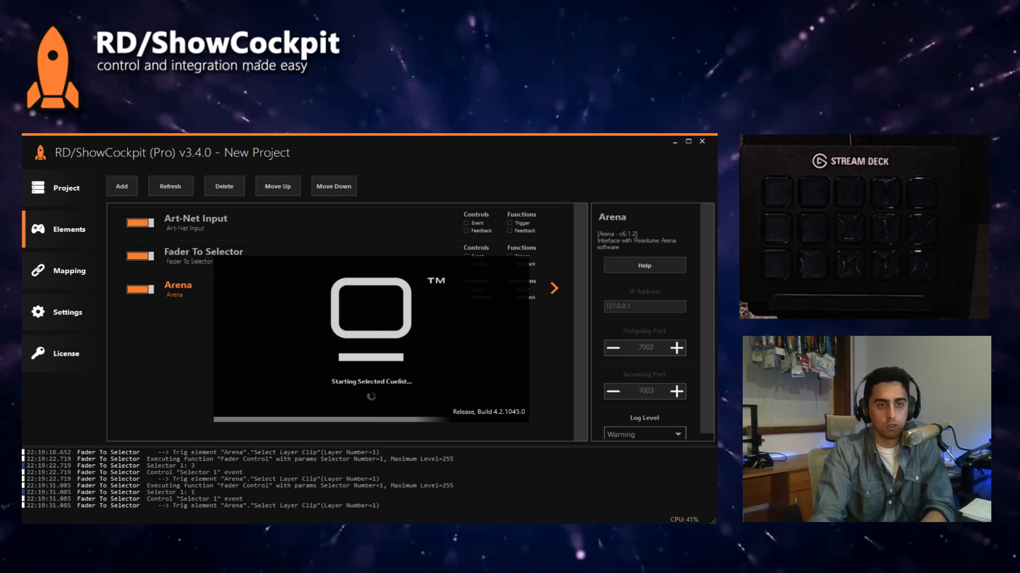
{"action": "key", "text": "super"}
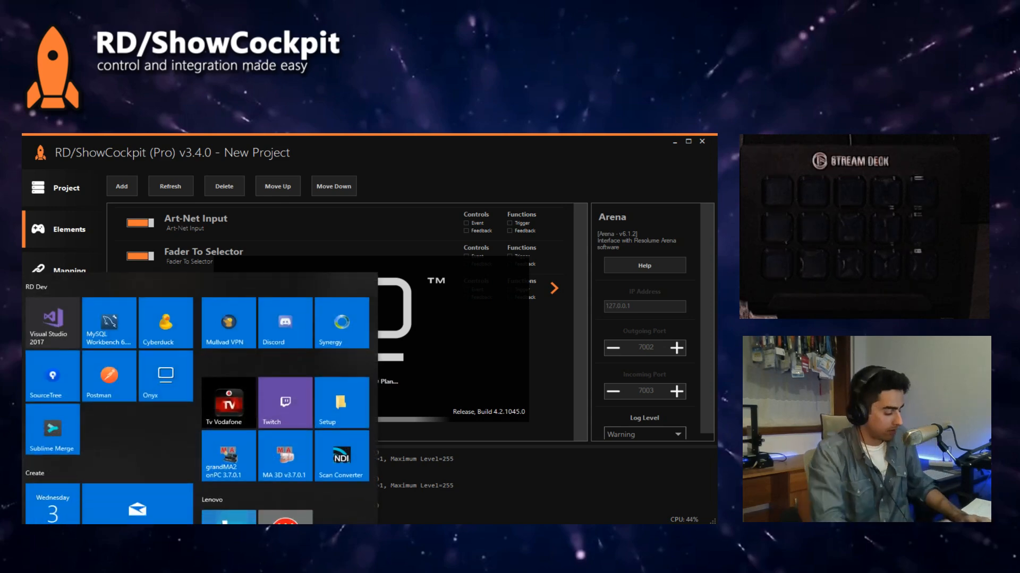
{"action": "type", "text": "res"}
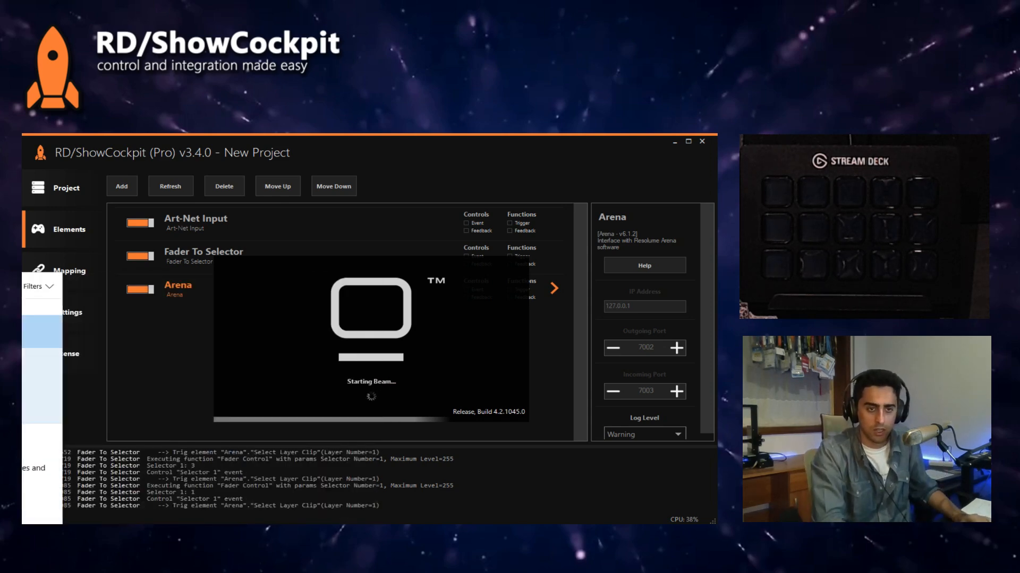
{"action": "key", "text": "Return"}
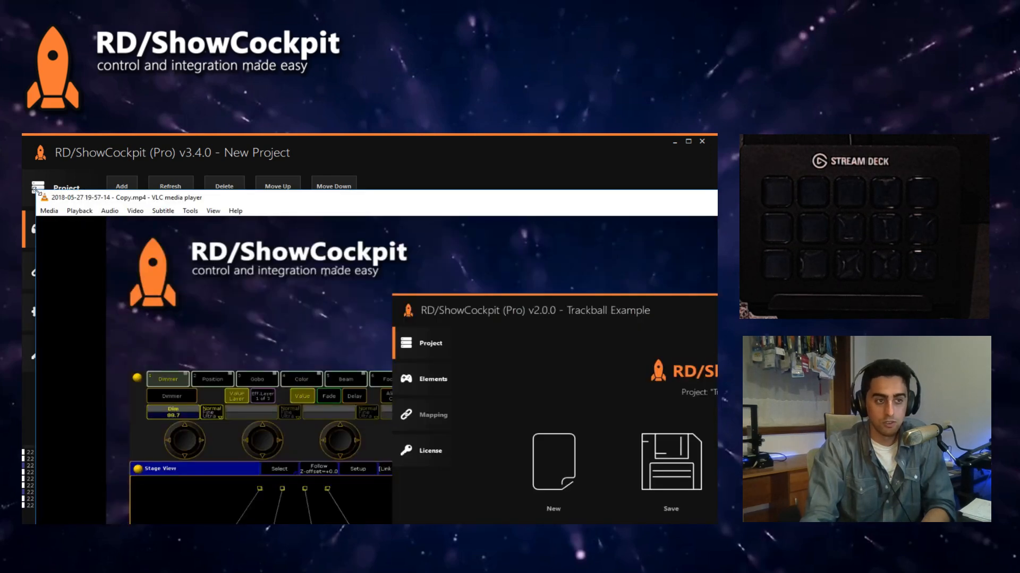
Step: Shrink the VLC window playing the ShowCockpit video to a small player over the elements list
{"action": "left_click_drag", "start_coordinate": [36, 191], "coordinate": [425, 365]}
{"action": "left_click_drag", "start_coordinate": [568, 374], "coordinate": [316, 204]}
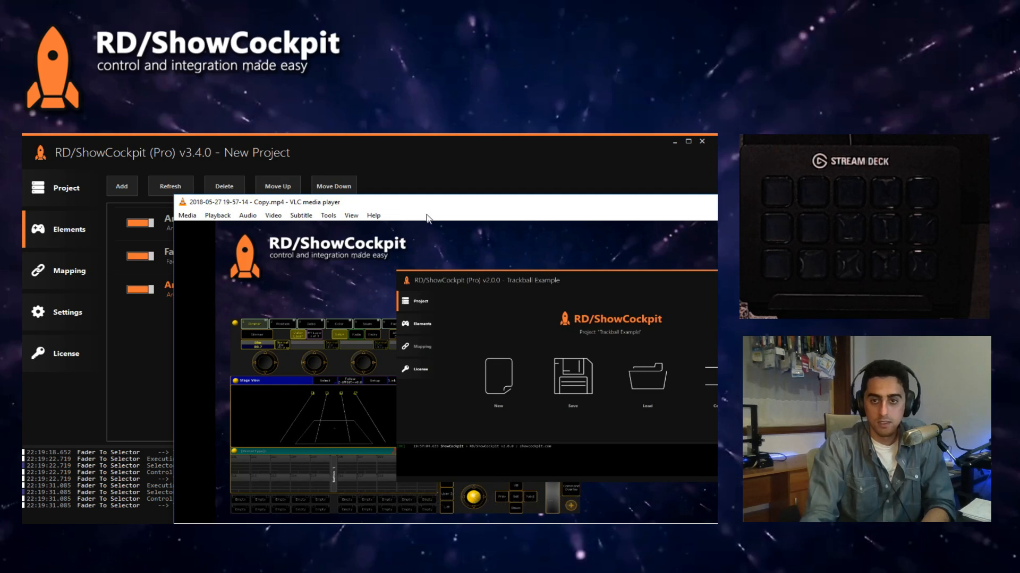
{"action": "left_click_drag", "start_coordinate": [426, 215], "coordinate": [418, 218]}
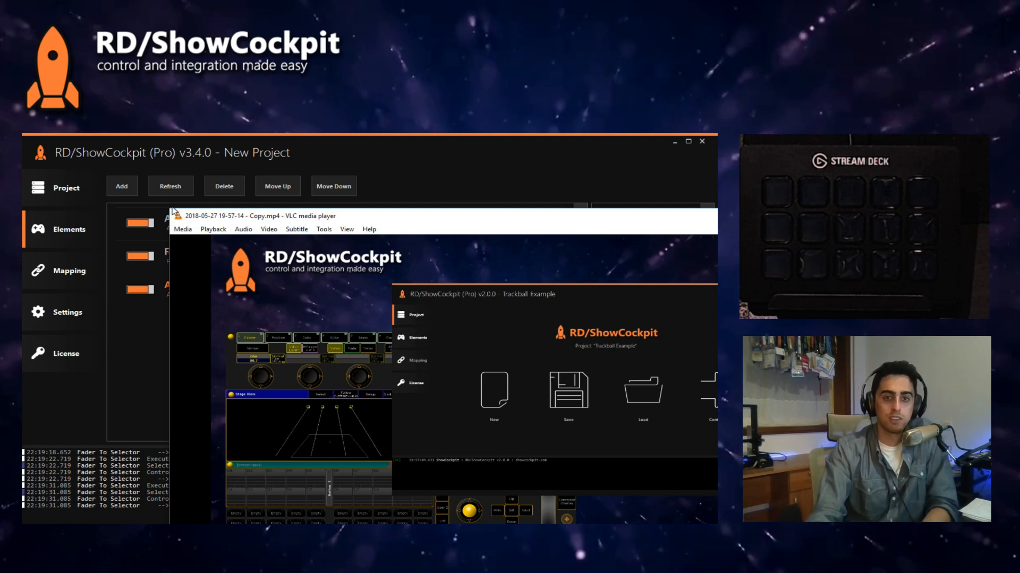
{"action": "left_click_drag", "start_coordinate": [173, 210], "coordinate": [324, 355]}
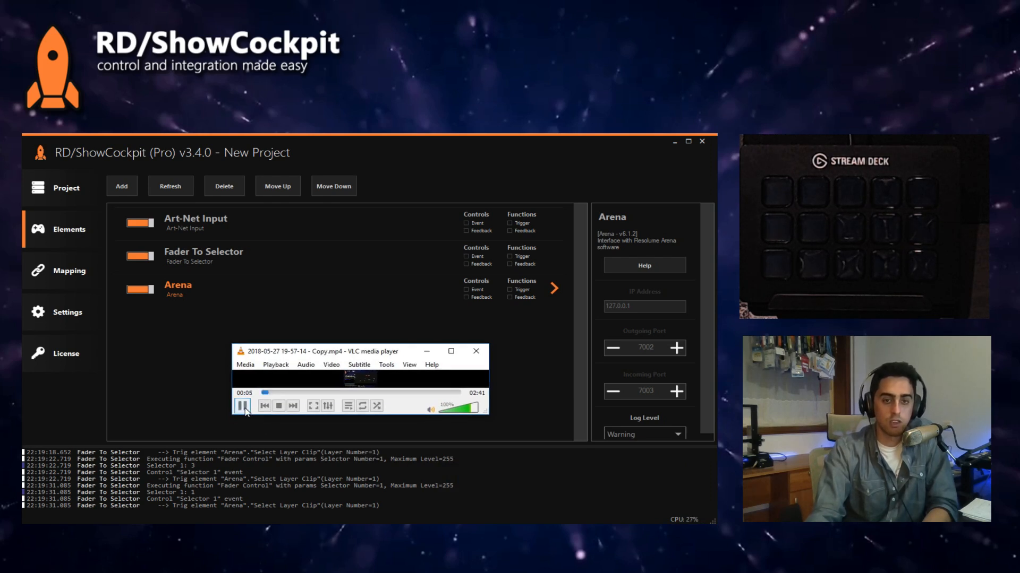
Step: Pause the video, and open VLC's preferences and close them
{"action": "left_click", "coordinate": [249, 368]}
{"action": "mouse_move", "coordinate": [386, 368]}
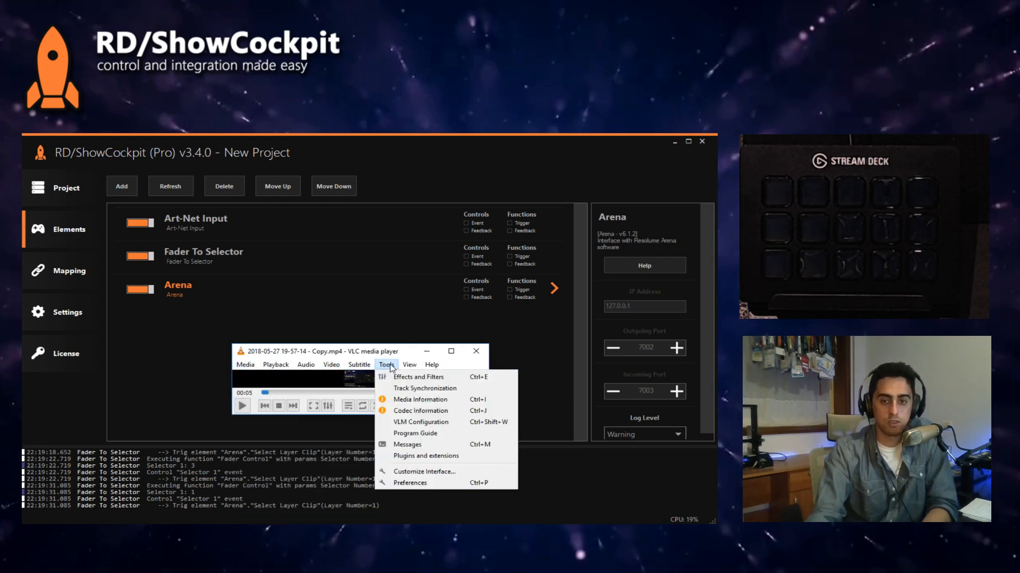
{"action": "left_click", "coordinate": [413, 483]}
{"action": "left_click", "coordinate": [558, 496]}
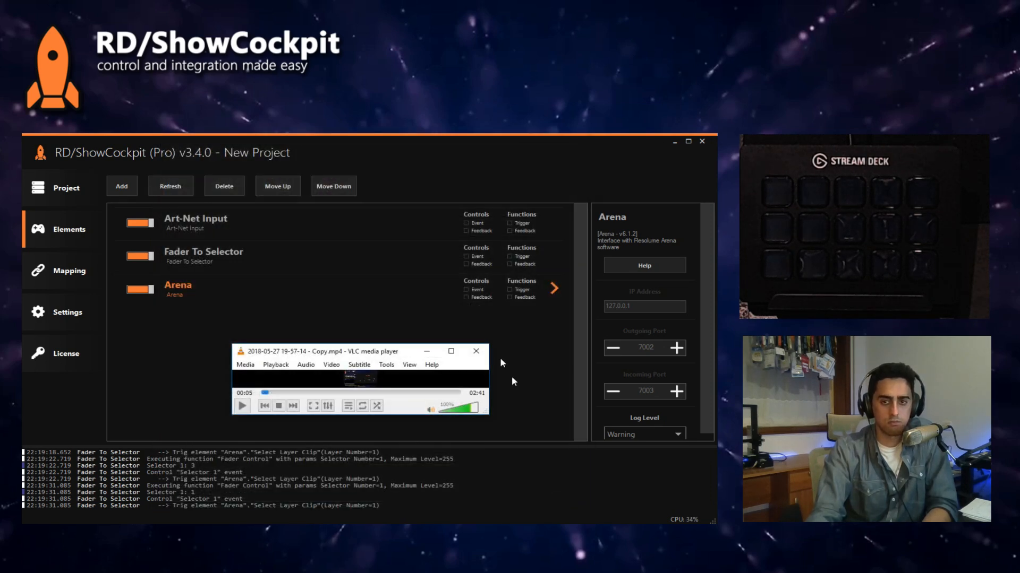
Step: Create a new project named "VLC Onyx Control" and clear the log
{"action": "left_click", "coordinate": [475, 351]}
{"action": "left_click", "coordinate": [67, 205]}
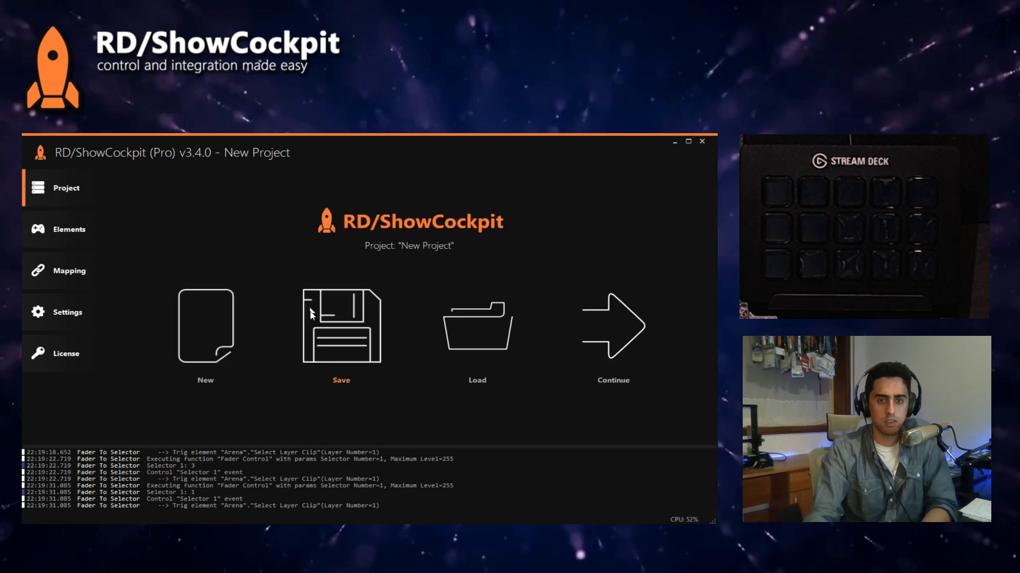
{"action": "left_click", "coordinate": [235, 330]}
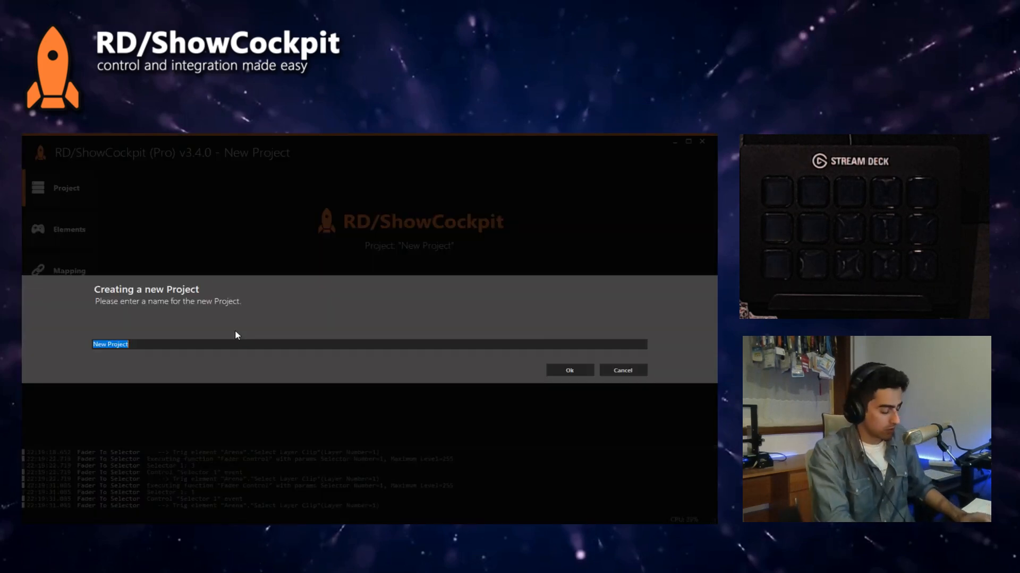
{"action": "type", "text": "VLC "}
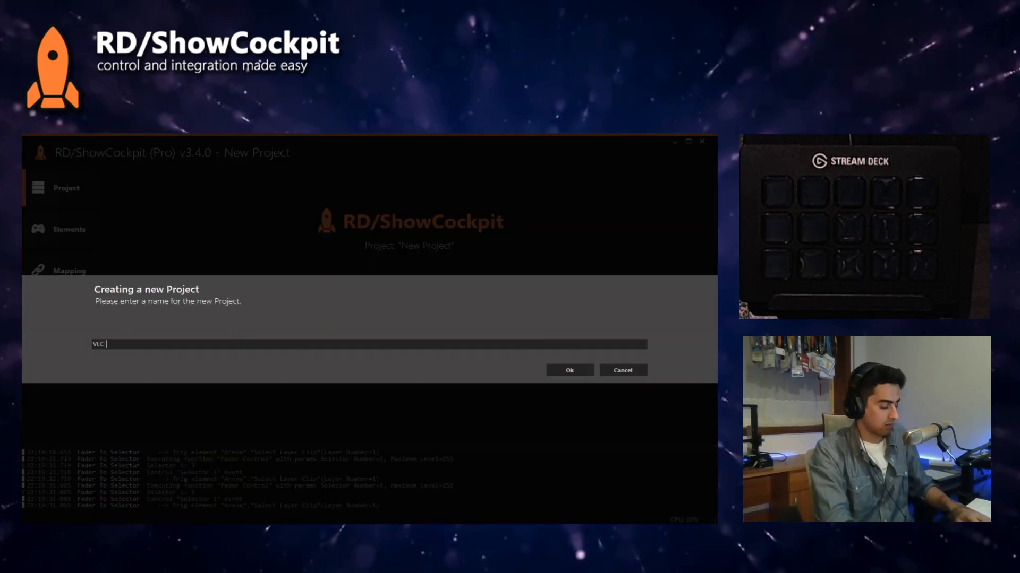
{"action": "type", "text": "VLC O"}
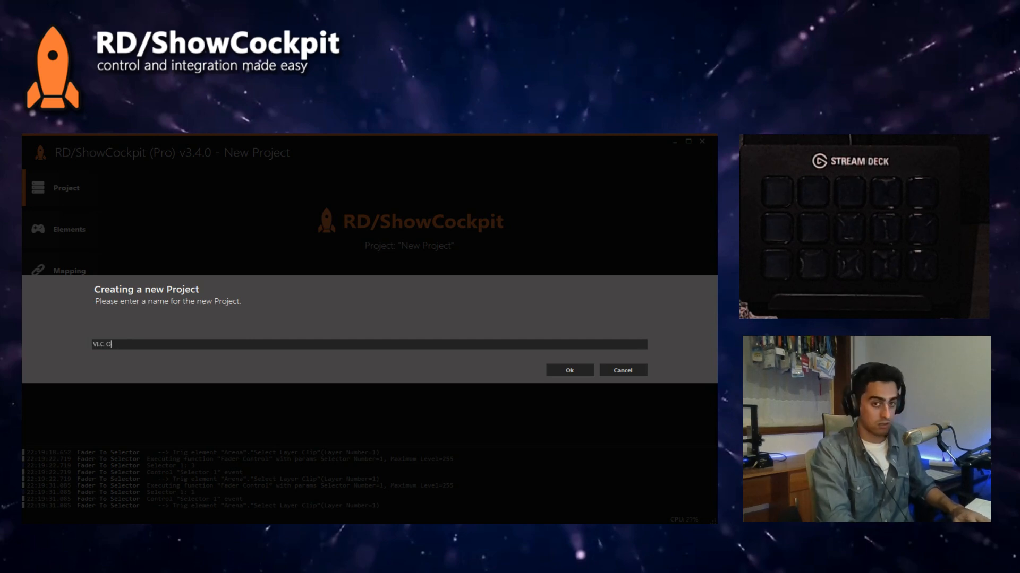
{"action": "type", "text": "nyx Control"}
{"action": "key", "text": "Return"}
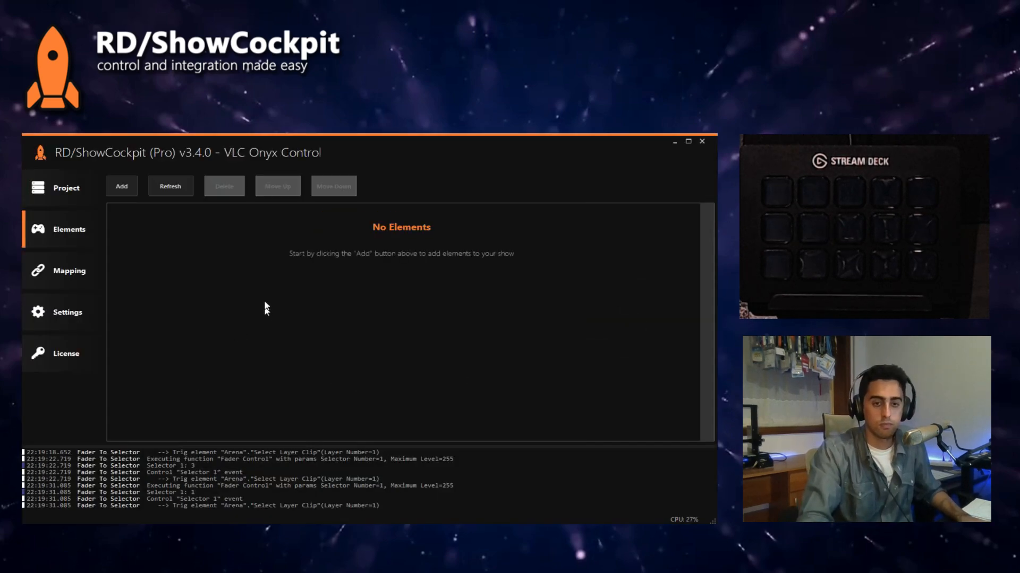
{"action": "right_click", "coordinate": [189, 469]}
{"action": "left_click", "coordinate": [209, 478]}
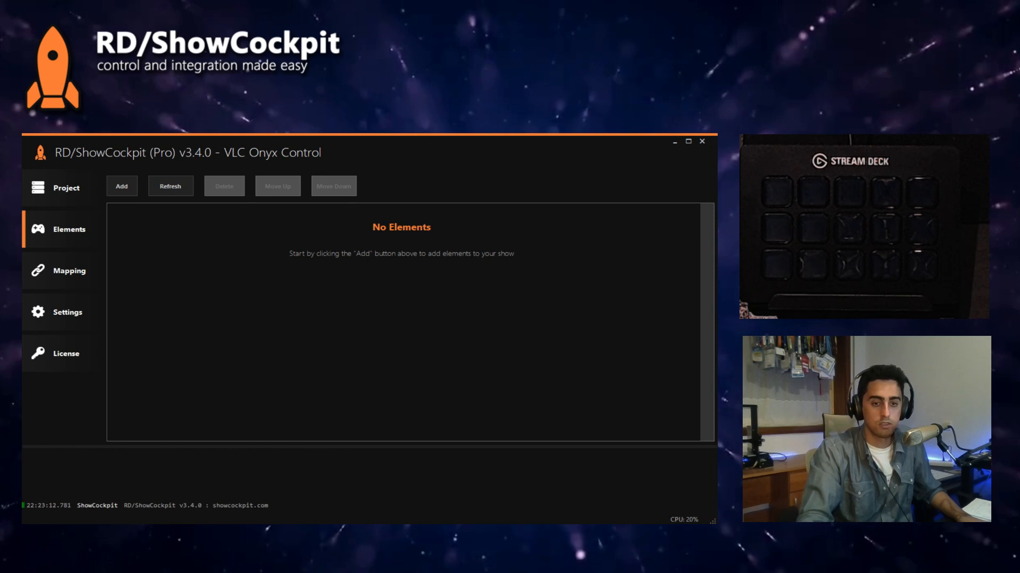
Step: Show all settings in VLC's preferences and look through the control interfaces under Interface
{"action": "left_click", "coordinate": [386, 365]}
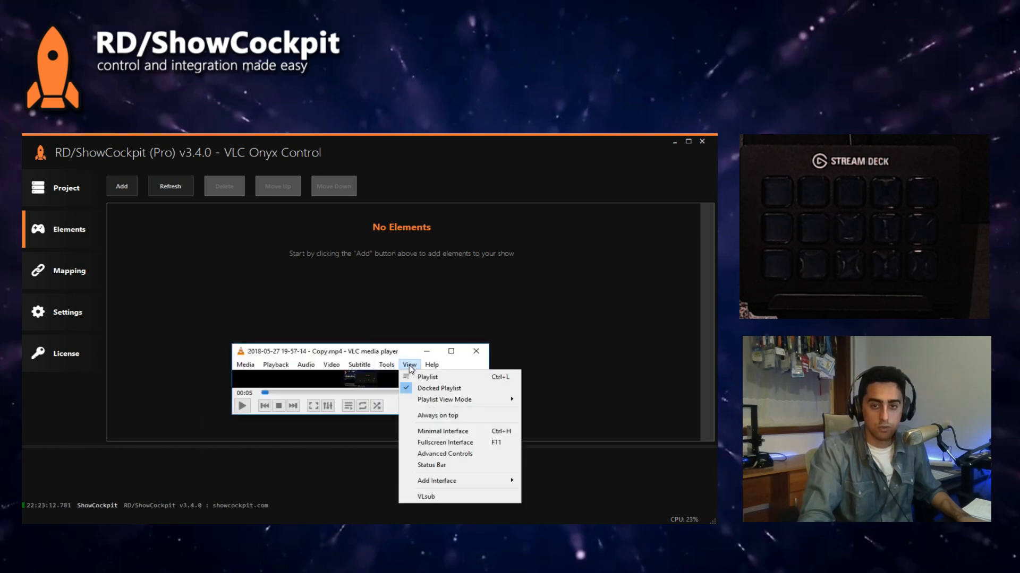
{"action": "left_click", "coordinate": [414, 484]}
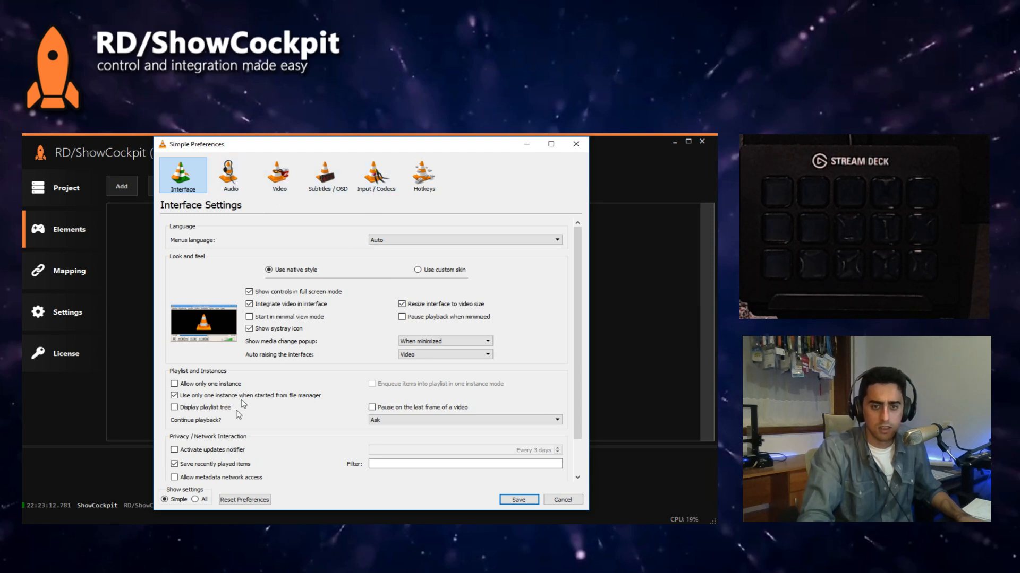
{"action": "left_click", "coordinate": [195, 500]}
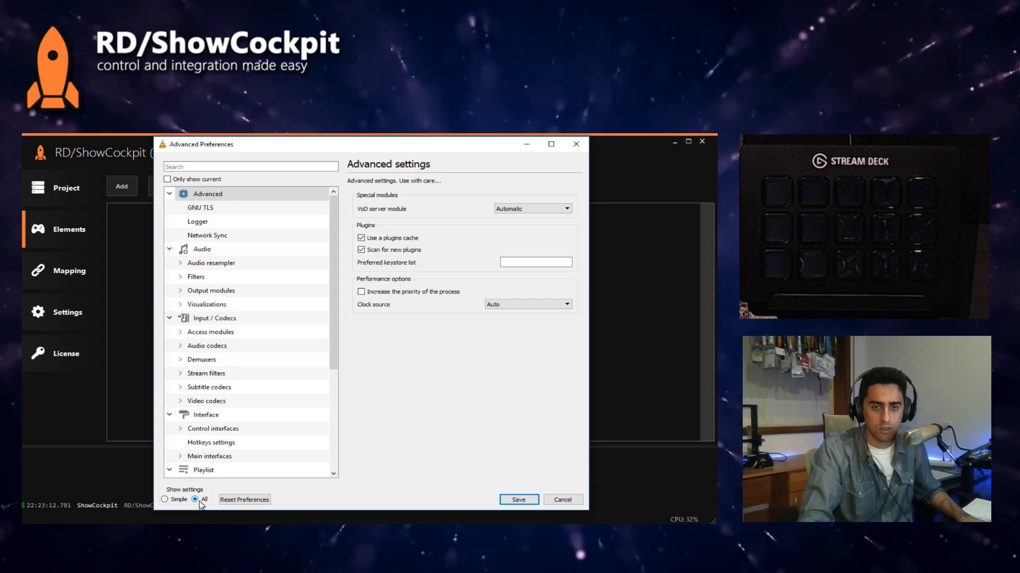
{"action": "scroll", "coordinate": [220, 411], "scroll_direction": "down", "scroll_amount": 2}
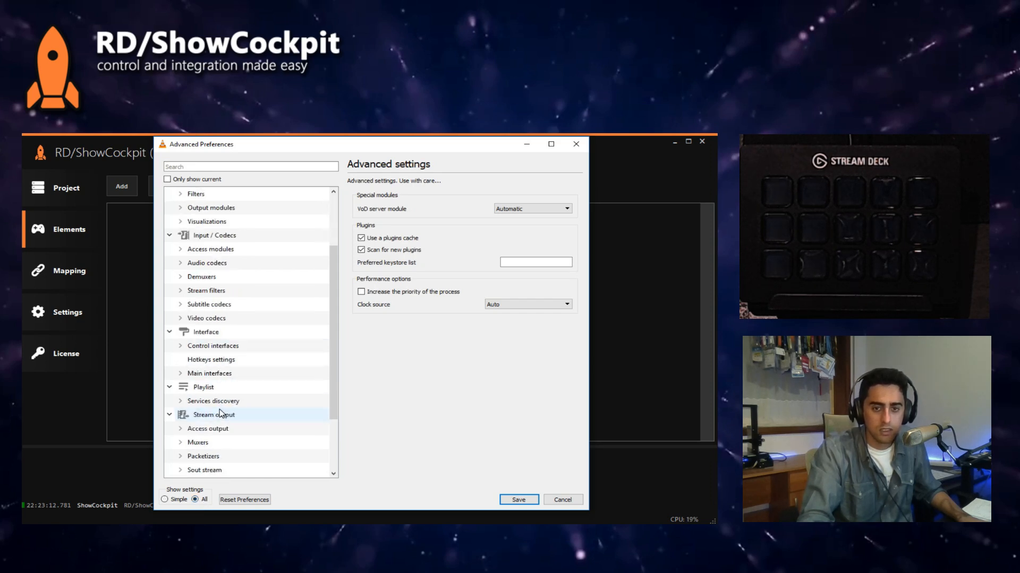
{"action": "scroll", "coordinate": [220, 414], "scroll_direction": "down", "scroll_amount": 2}
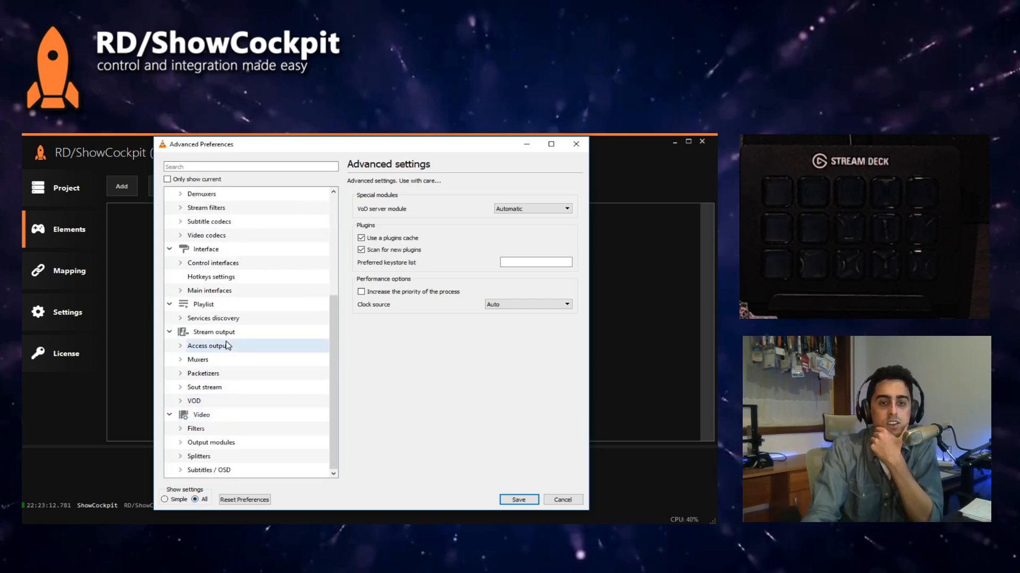
{"action": "left_click", "coordinate": [214, 254]}
{"action": "left_click", "coordinate": [214, 263]}
{"action": "left_click", "coordinate": [181, 263]}
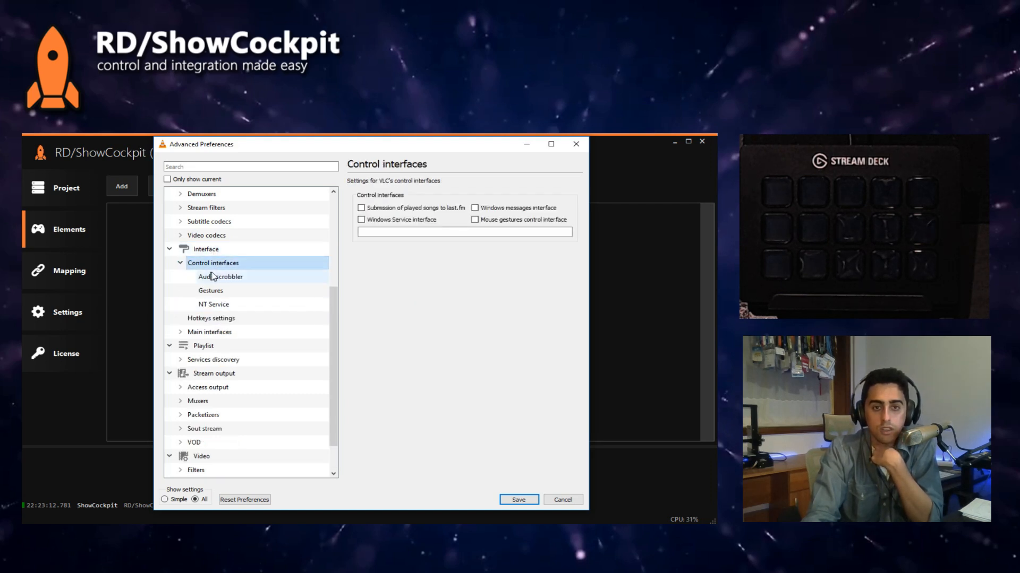
{"action": "left_click", "coordinate": [180, 263]}
Step: Examine the Input / Codecs, Network Sync, GNU TLS and Logger settings in VLC's advanced preferences
{"action": "scroll", "coordinate": [222, 272], "scroll_direction": "up", "scroll_amount": 2}
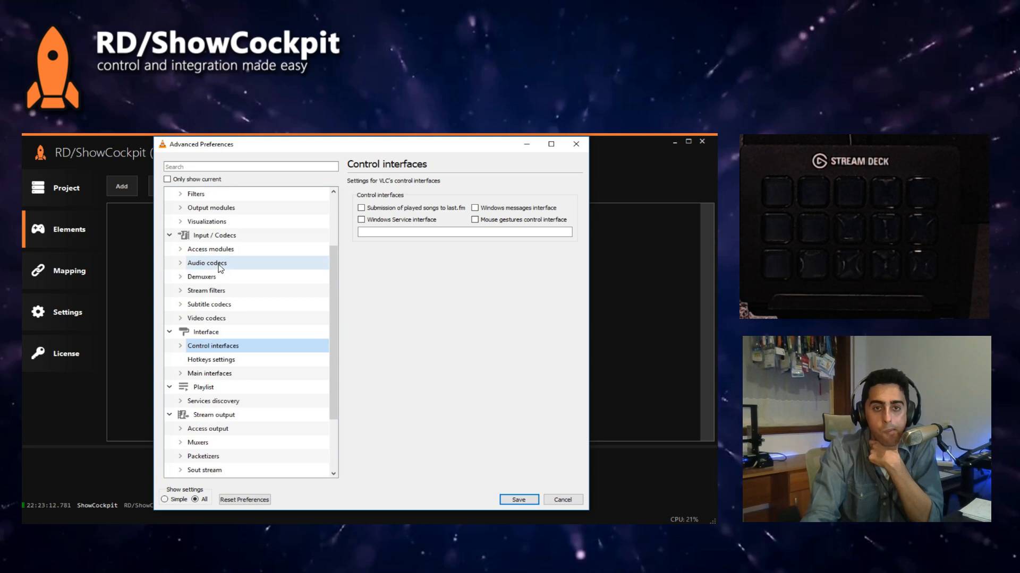
{"action": "left_click", "coordinate": [212, 235]}
{"action": "scroll", "coordinate": [219, 306], "scroll_direction": "up", "scroll_amount": 2}
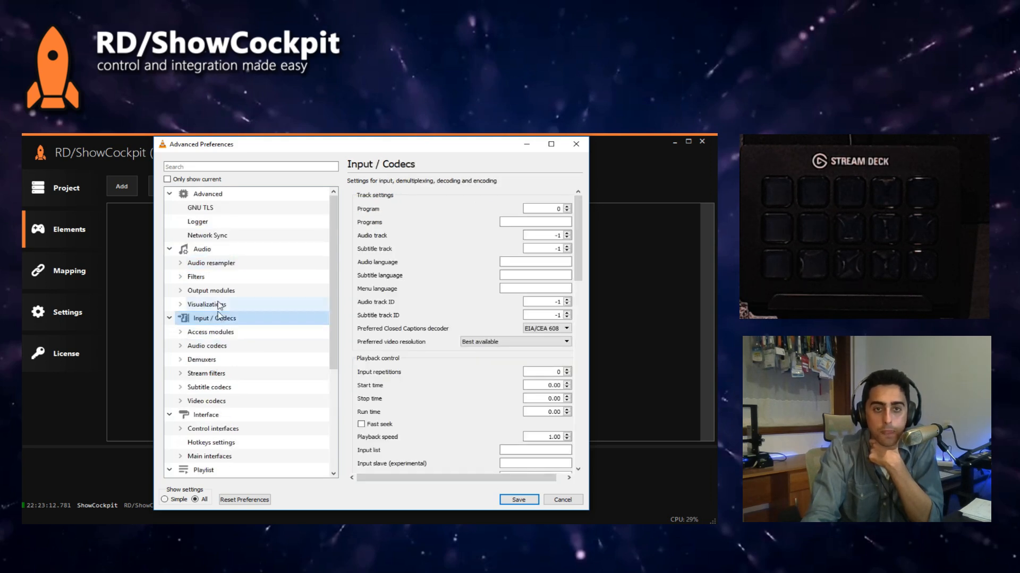
{"action": "left_click", "coordinate": [204, 195]}
{"action": "left_click", "coordinate": [211, 237]}
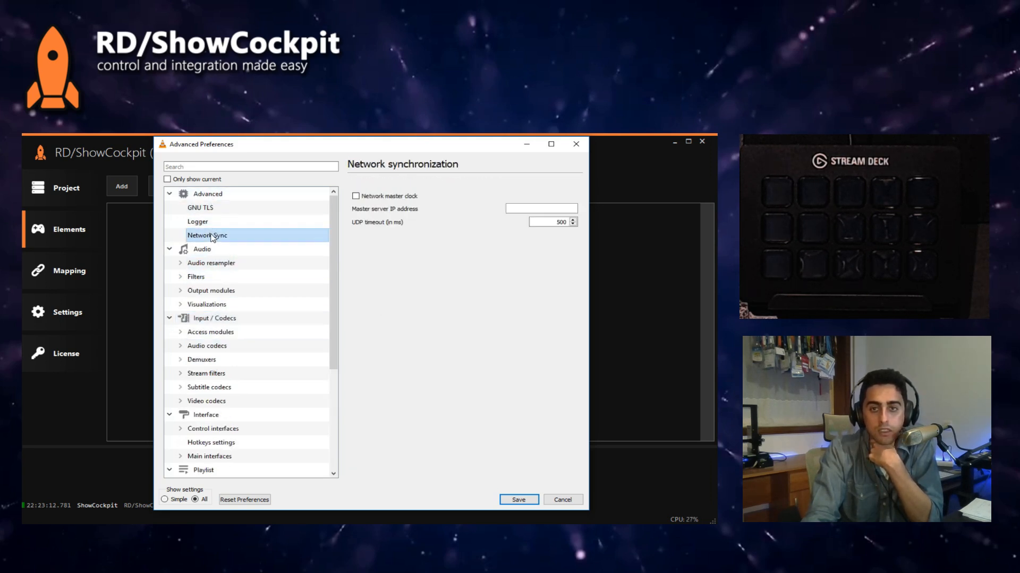
{"action": "left_click", "coordinate": [218, 209]}
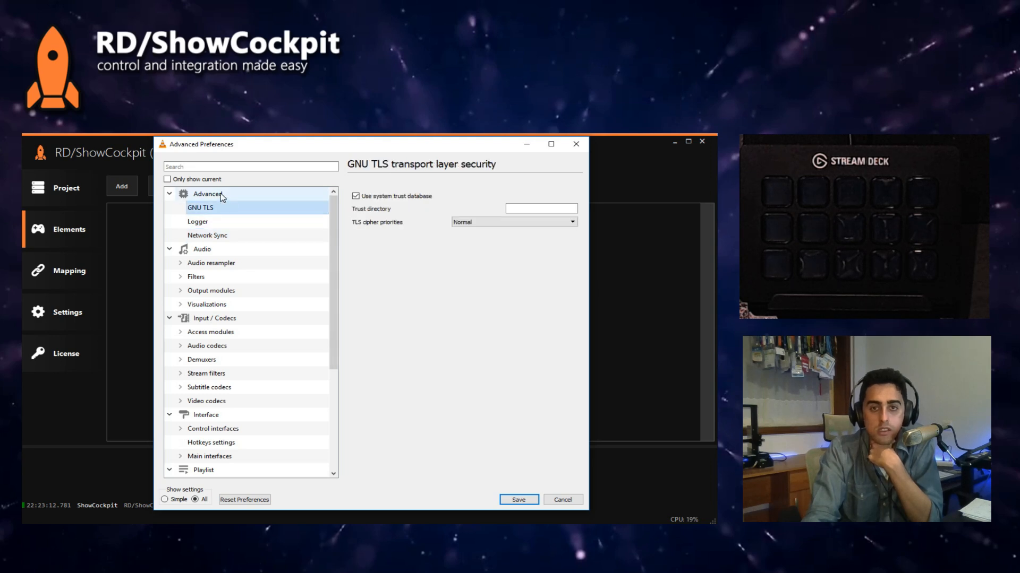
{"action": "left_click", "coordinate": [222, 196]}
{"action": "left_click", "coordinate": [223, 222]}
{"action": "scroll", "coordinate": [226, 239], "scroll_direction": "down", "scroll_amount": 2}
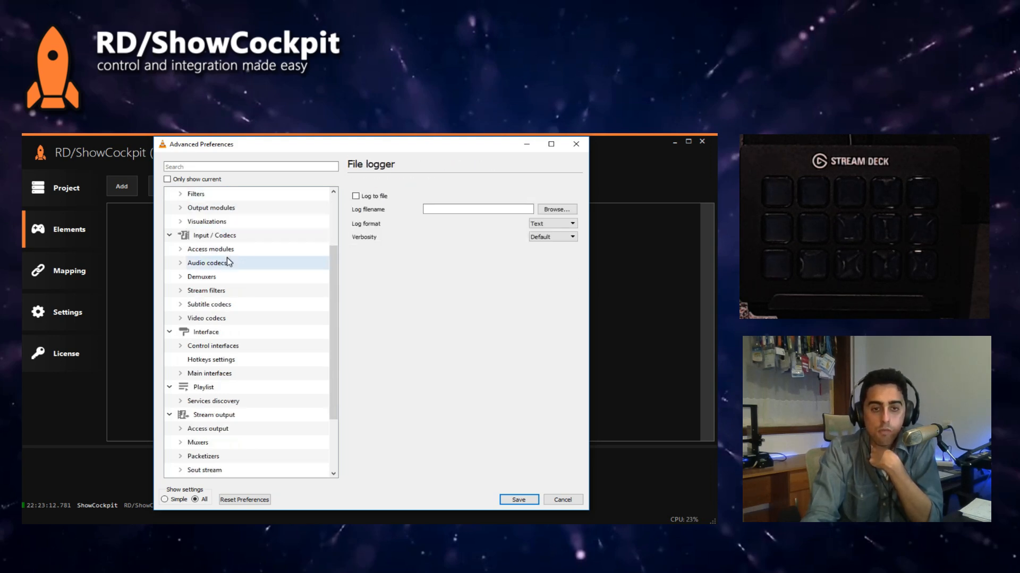
Step: Check the Stream output settings and the Web module under Main interfaces, and save the VLC preferences
{"action": "scroll", "coordinate": [234, 372], "scroll_direction": "down", "scroll_amount": 2}
{"action": "scroll", "coordinate": [237, 402], "scroll_direction": "down", "scroll_amount": 1}
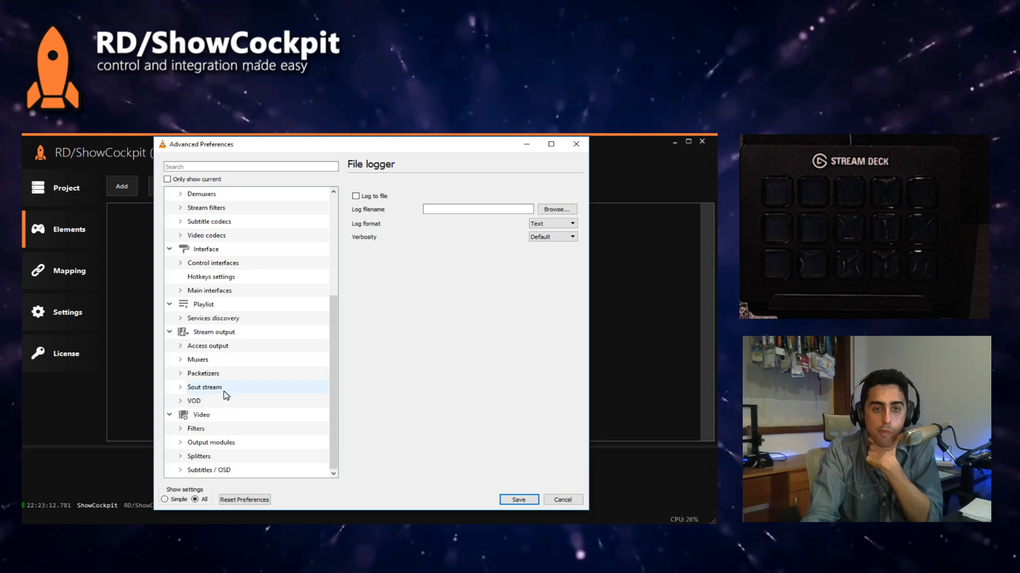
{"action": "left_click", "coordinate": [212, 332]}
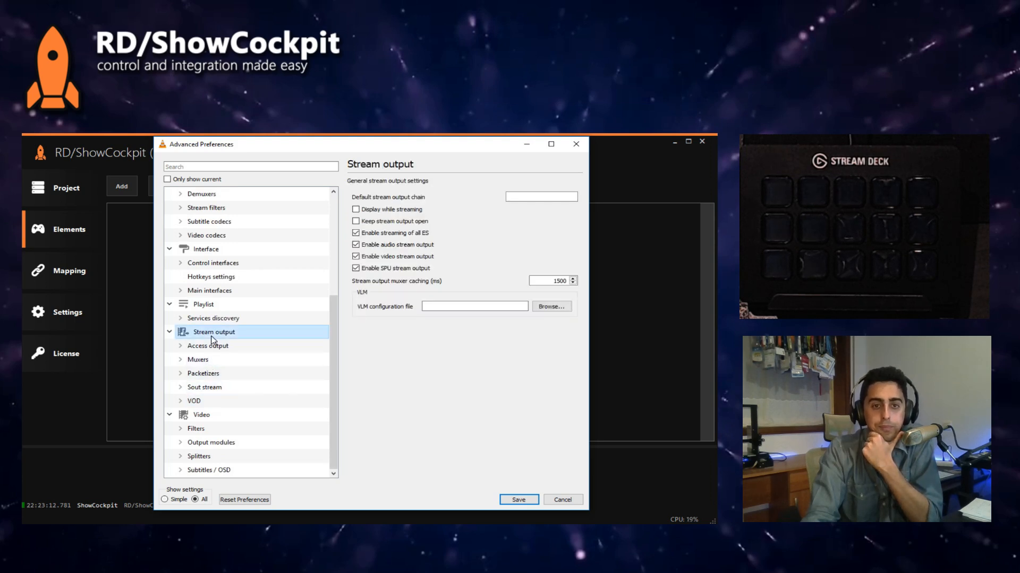
{"action": "left_click", "coordinate": [221, 292]}
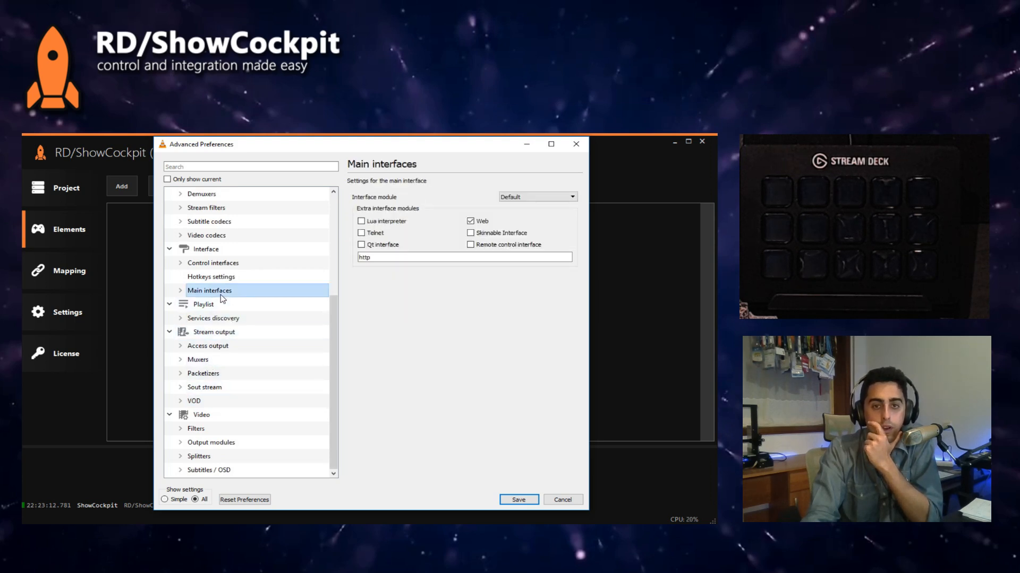
{"action": "left_click", "coordinate": [180, 291]}
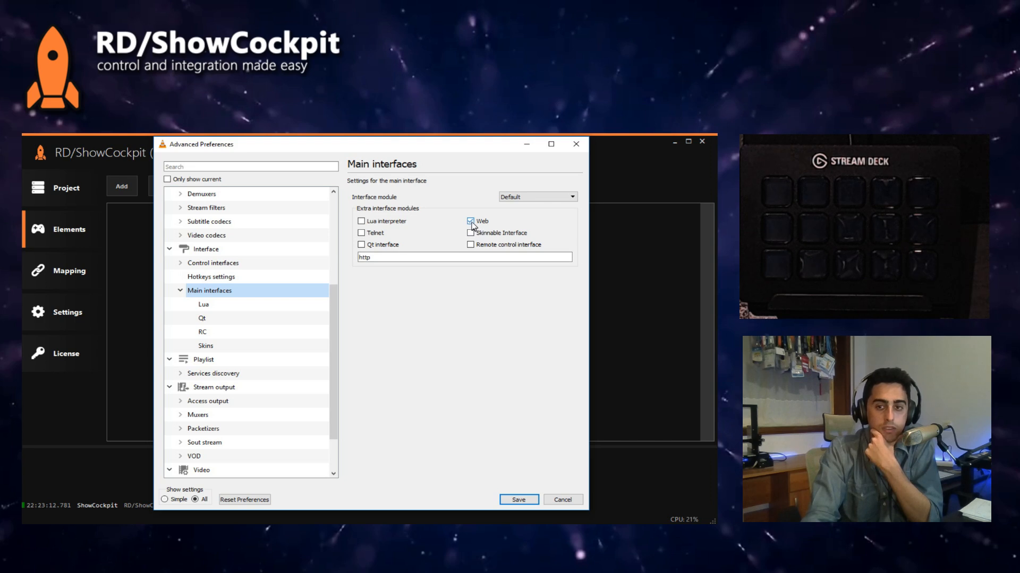
{"action": "left_click", "coordinate": [518, 501]}
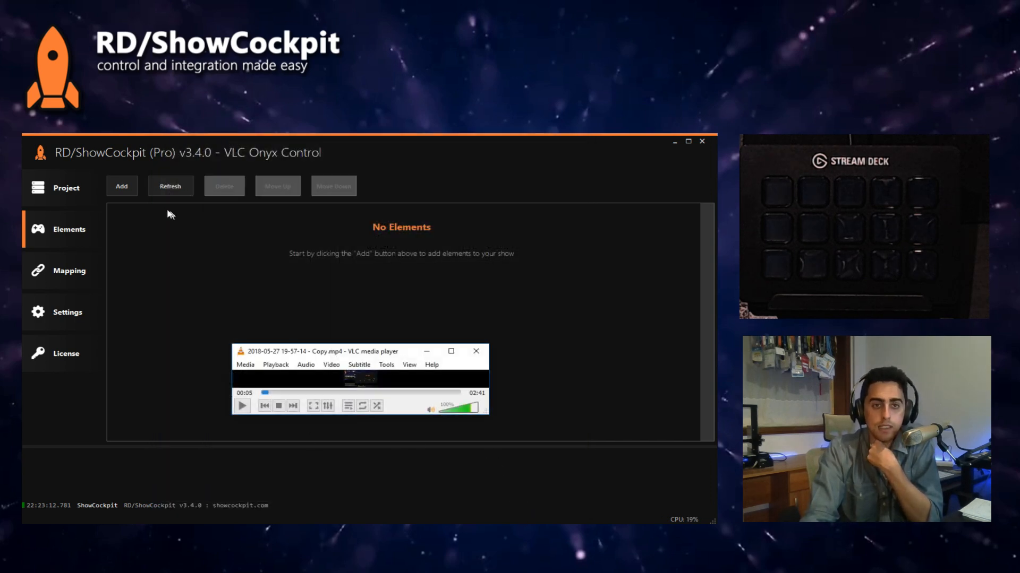
Step: Add a VLC - HTTP element from the VideoLAN video category to the project and try to enable it
{"action": "left_click", "coordinate": [127, 188]}
{"action": "mouse_move", "coordinate": [147, 235]}
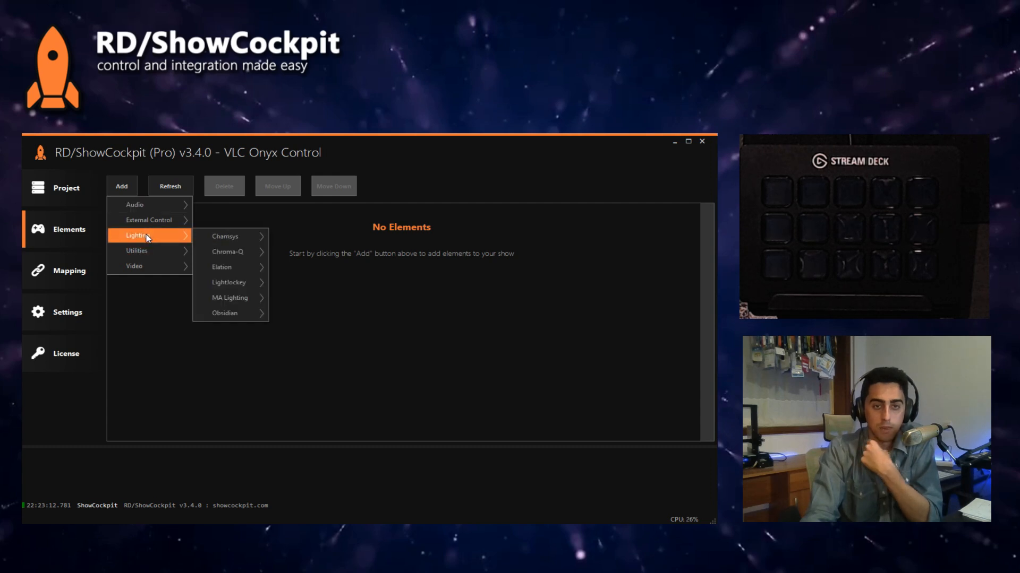
{"action": "mouse_move", "coordinate": [152, 266]}
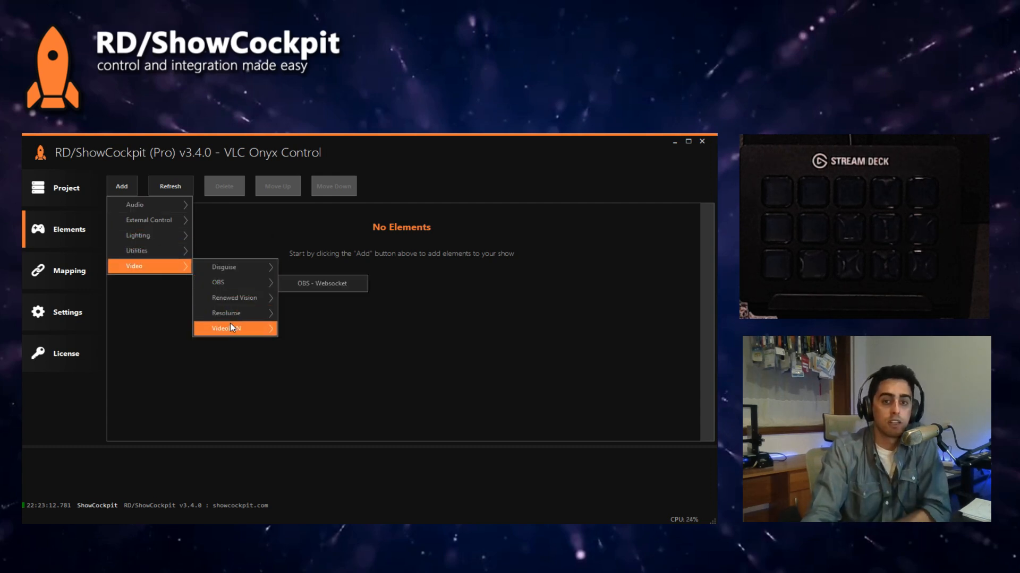
{"action": "mouse_move", "coordinate": [231, 328]}
{"action": "left_click", "coordinate": [318, 329]}
{"action": "left_click", "coordinate": [550, 372]}
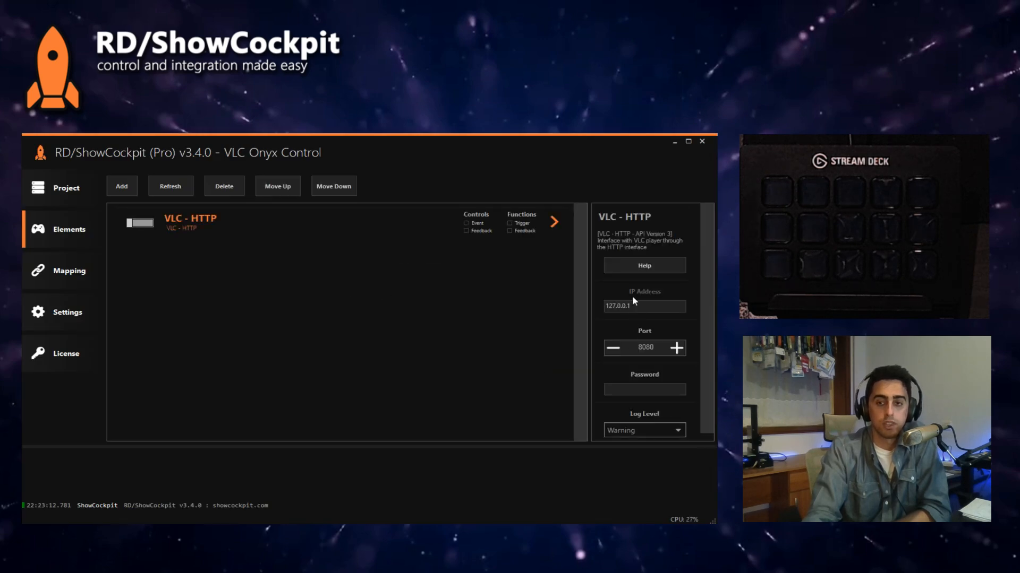
{"action": "left_click", "coordinate": [139, 220]}
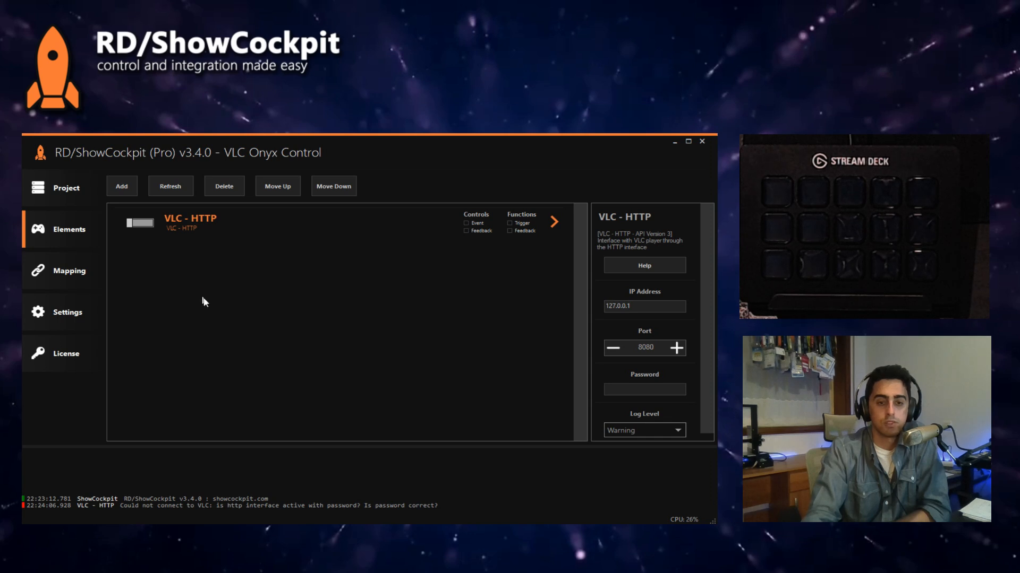
Step: Switch to VLC and open the Main interfaces settings in its preferences with all settings shown
{"action": "key", "text": "alt+Tab"}
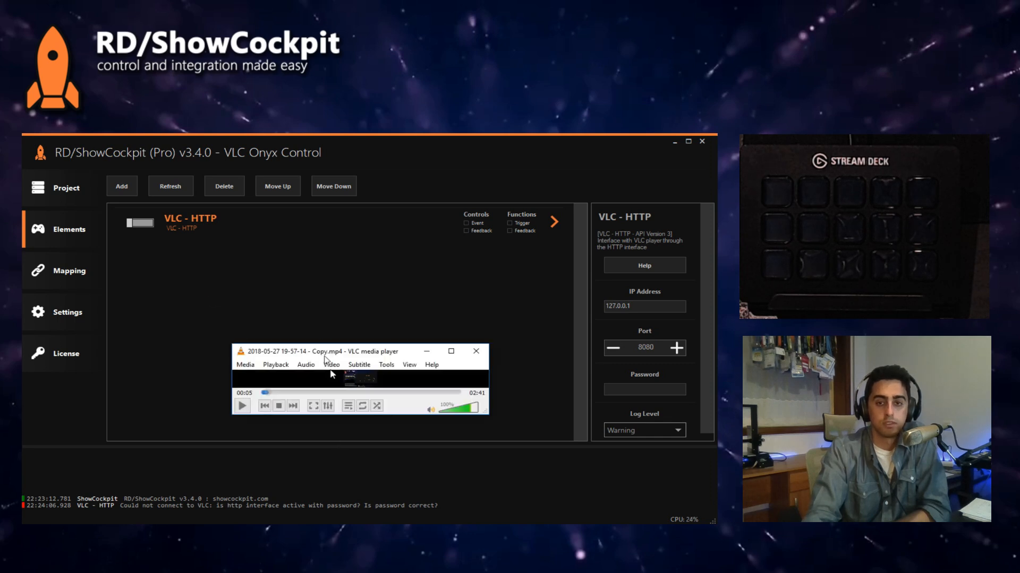
{"action": "left_click", "coordinate": [386, 365]}
{"action": "left_click", "coordinate": [406, 482]}
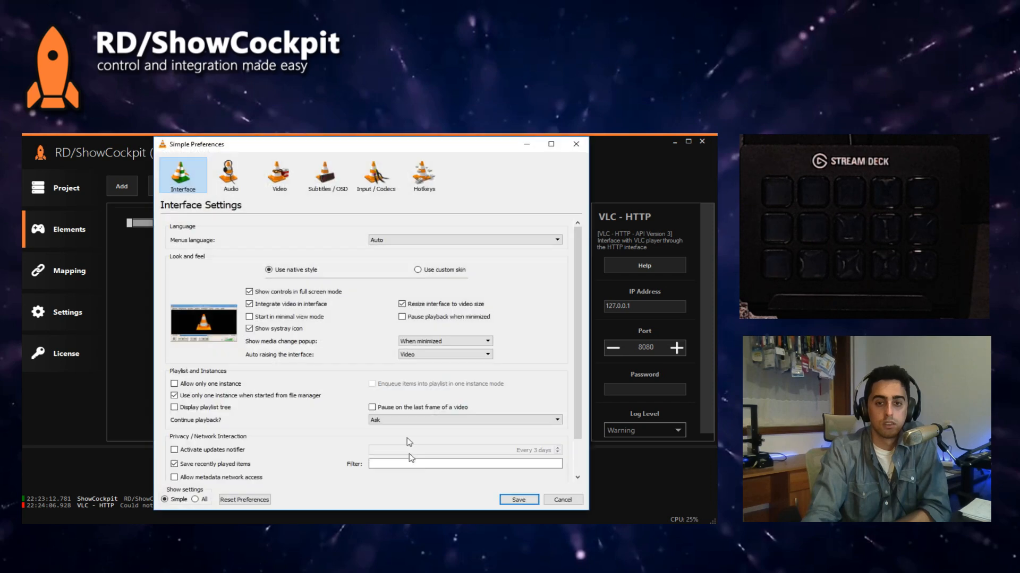
{"action": "left_click", "coordinate": [195, 500]}
{"action": "left_click", "coordinate": [223, 415]}
{"action": "left_click", "coordinate": [230, 429]}
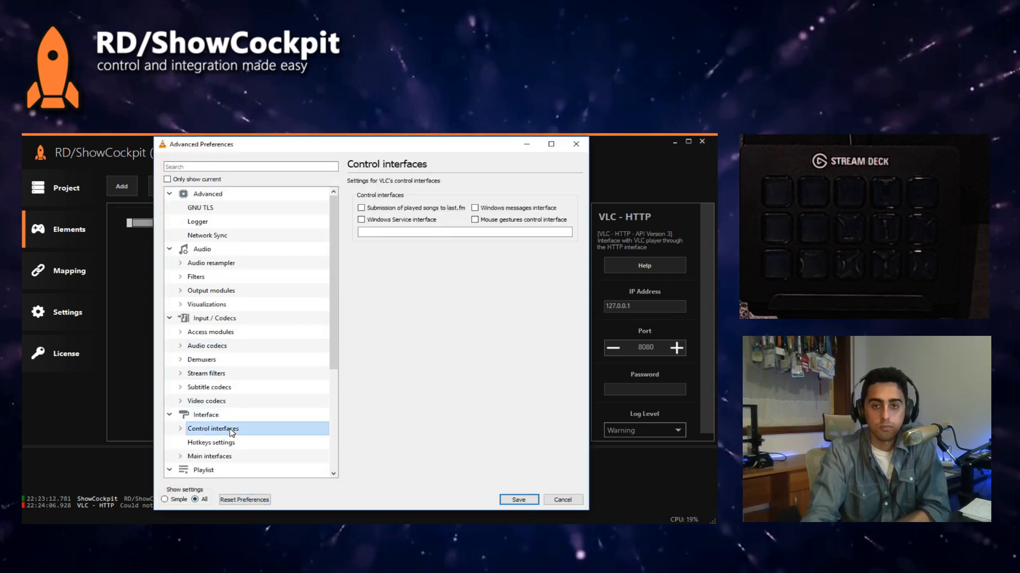
{"action": "left_click", "coordinate": [206, 458]}
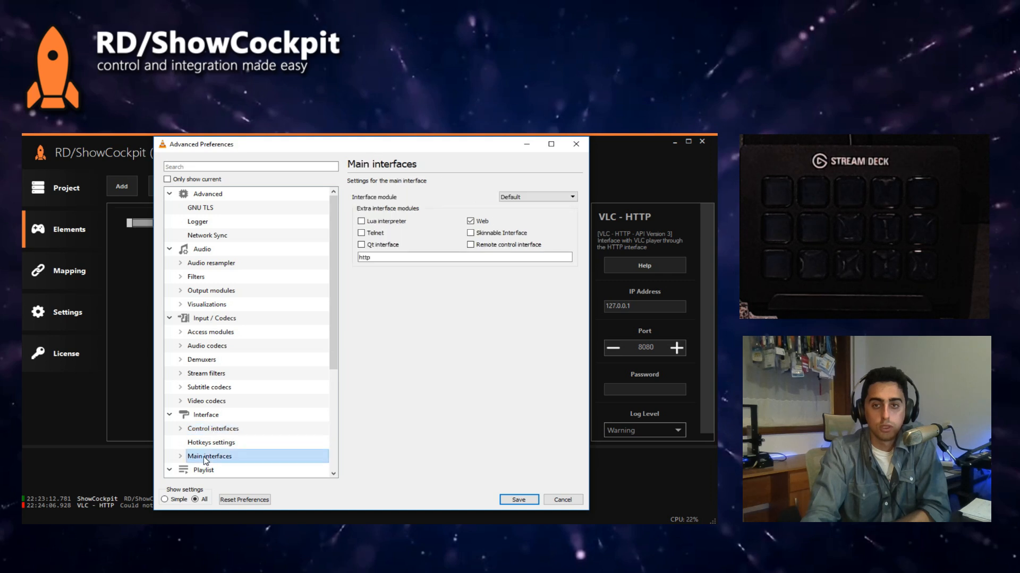
Step: Enter a new Lua HTTP password in the Lua interpreter settings under Main interfaces, and save the preferences
{"action": "left_click", "coordinate": [181, 457]}
{"action": "scroll", "coordinate": [194, 457], "scroll_direction": "down", "scroll_amount": 2}
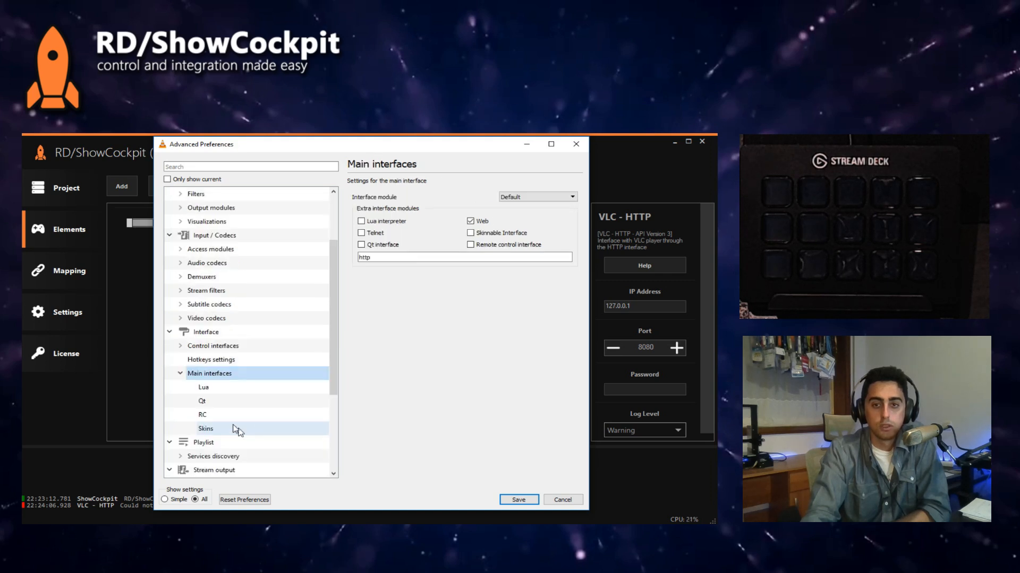
{"action": "left_click", "coordinate": [211, 389]}
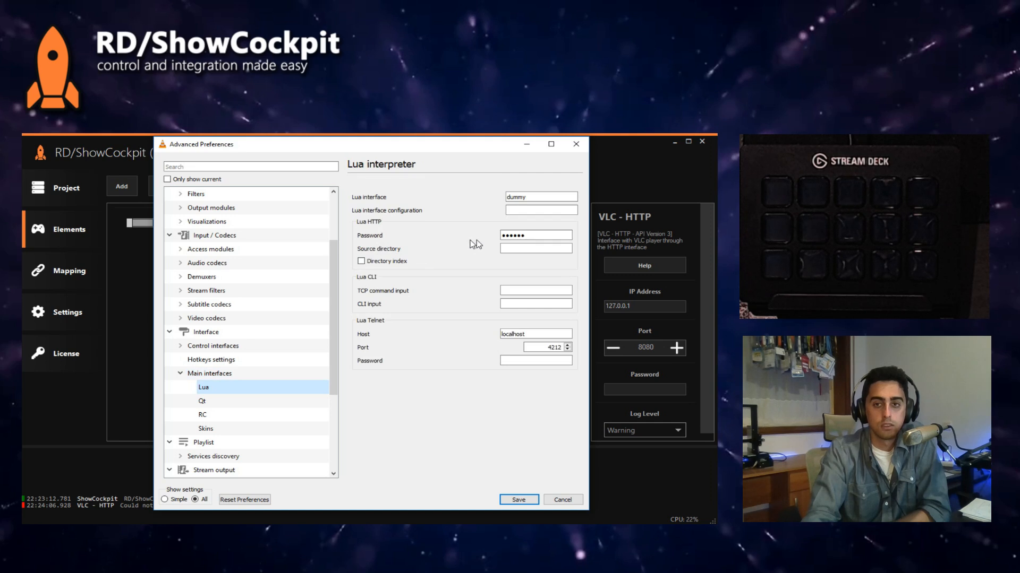
{"action": "double_click", "coordinate": [513, 235]}
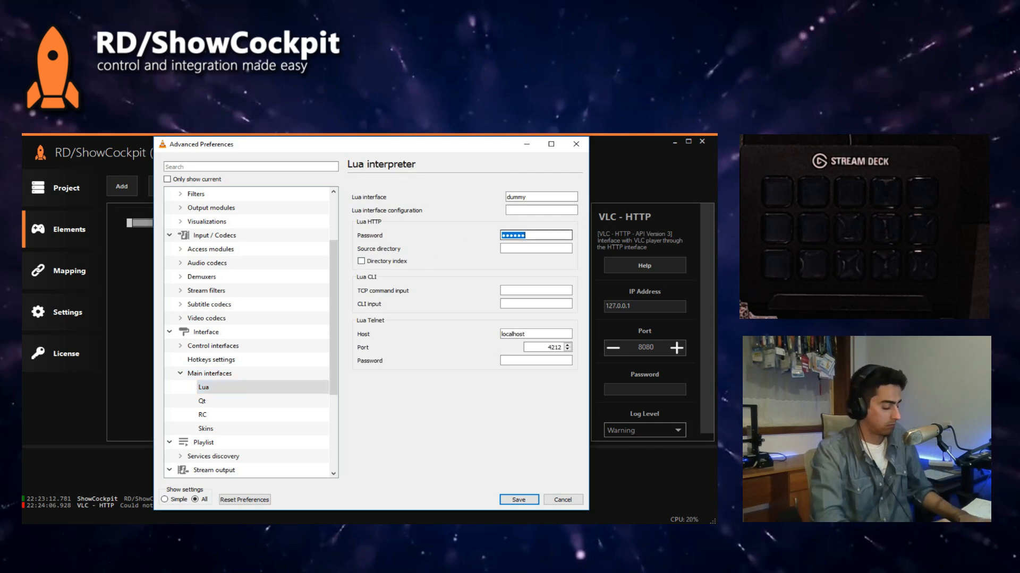
{"action": "type", "text": "123456"}
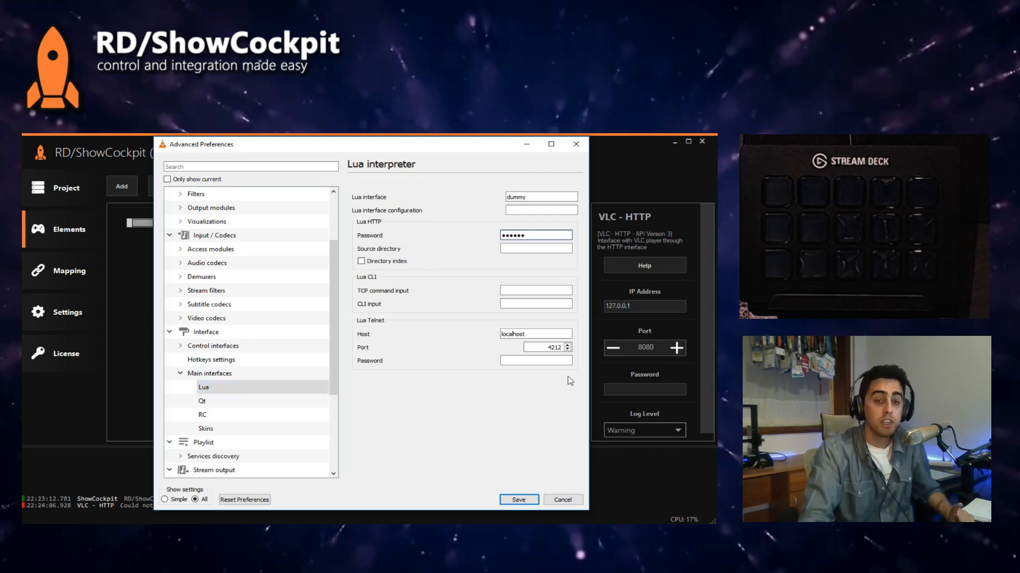
{"action": "left_click", "coordinate": [519, 500]}
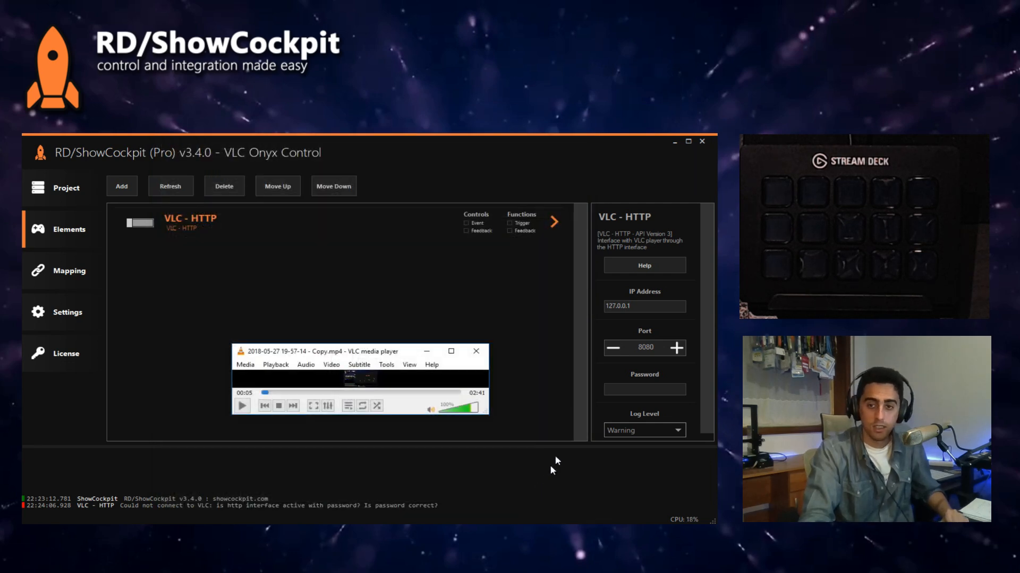
Step: Enter the HTTP interface password for the VLC - HTTP element and enable the element
{"action": "type", "text": "123456"}
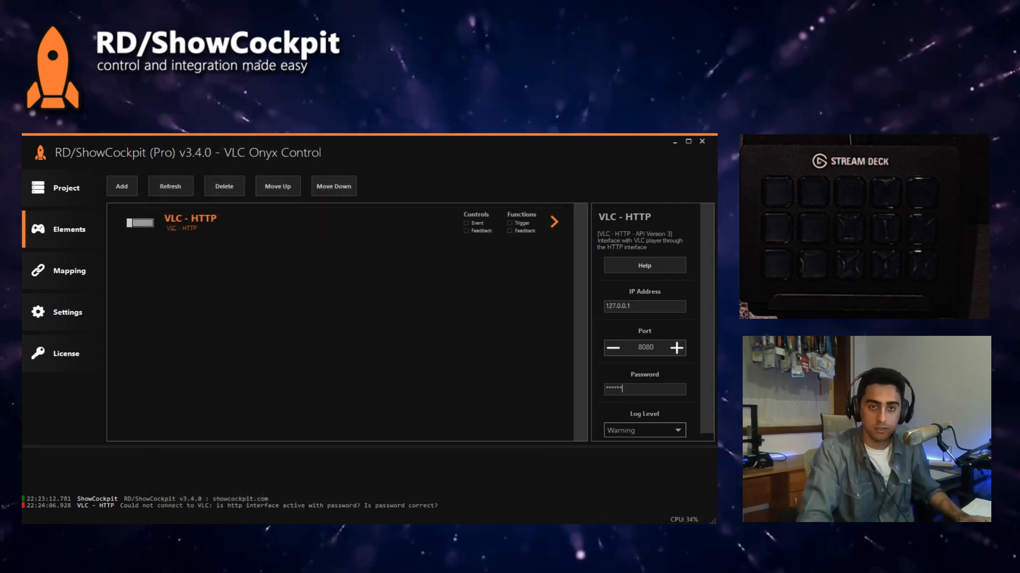
{"action": "left_click", "coordinate": [152, 223]}
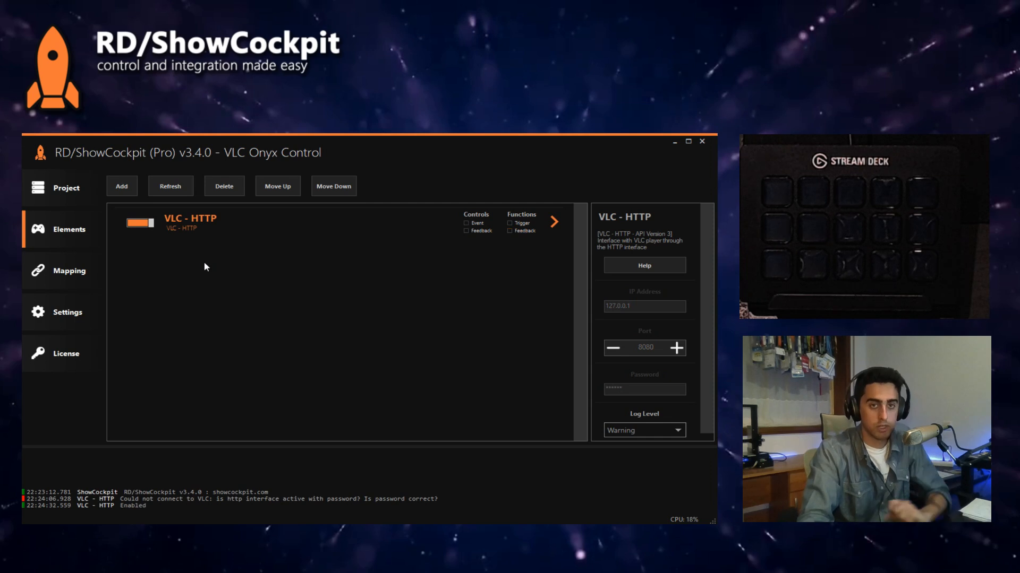
Step: Add an Elgato Stream Deck element from the Keyboard and Mouse group of External Control and enable it
{"action": "left_click", "coordinate": [122, 186]}
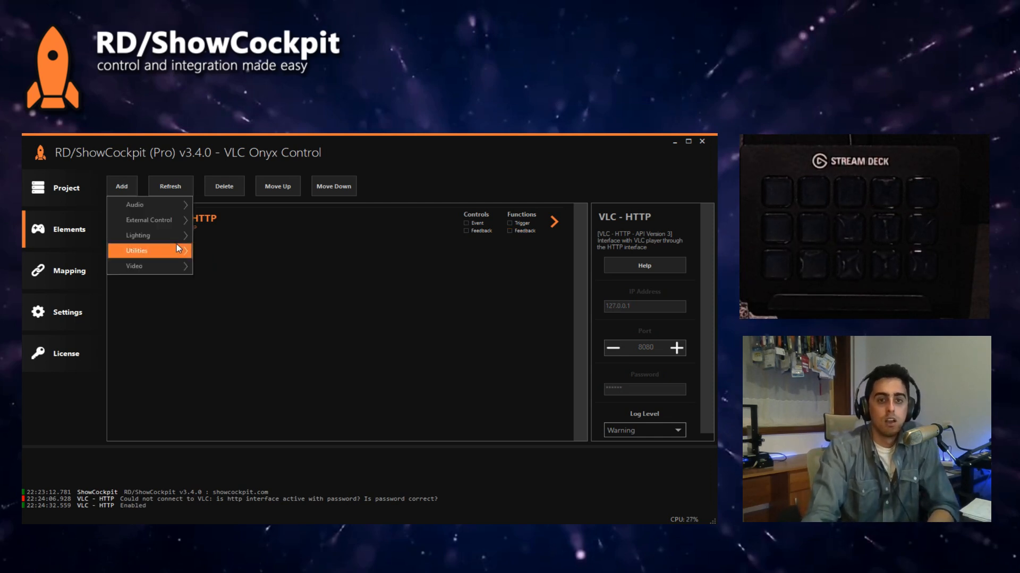
{"action": "mouse_move", "coordinate": [171, 236]}
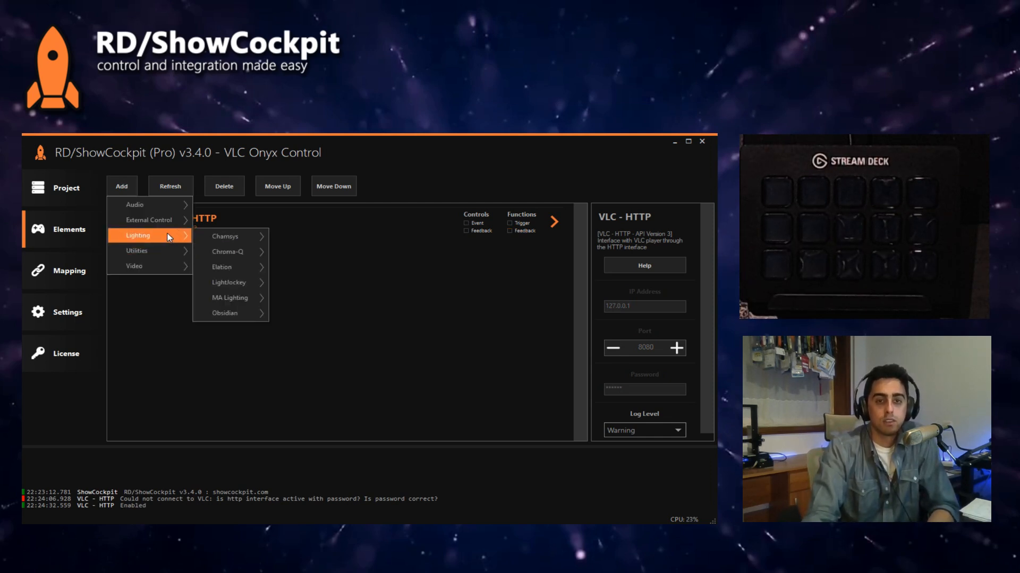
{"action": "mouse_move", "coordinate": [260, 284]}
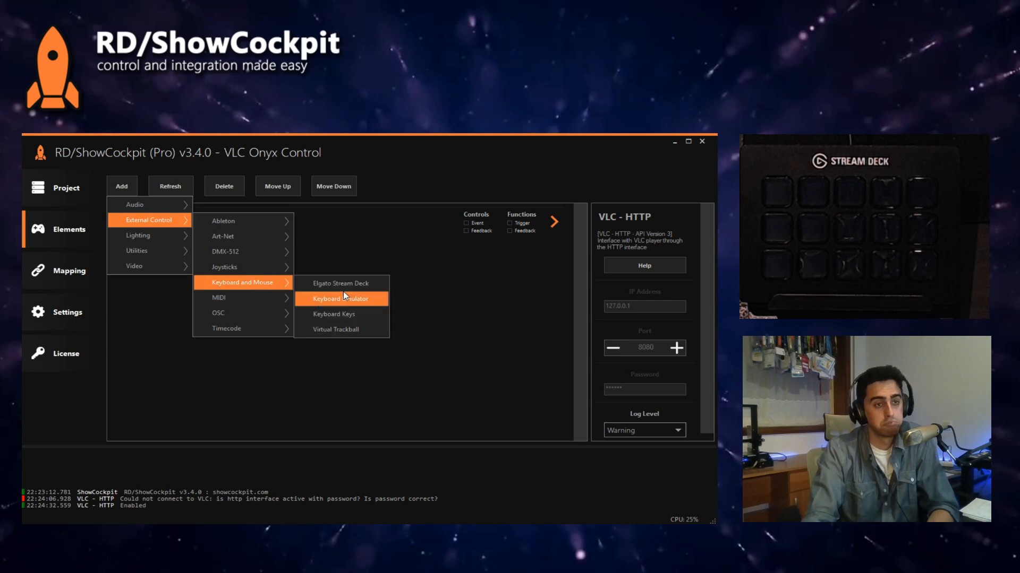
{"action": "left_click", "coordinate": [343, 284]}
{"action": "left_click", "coordinate": [552, 373]}
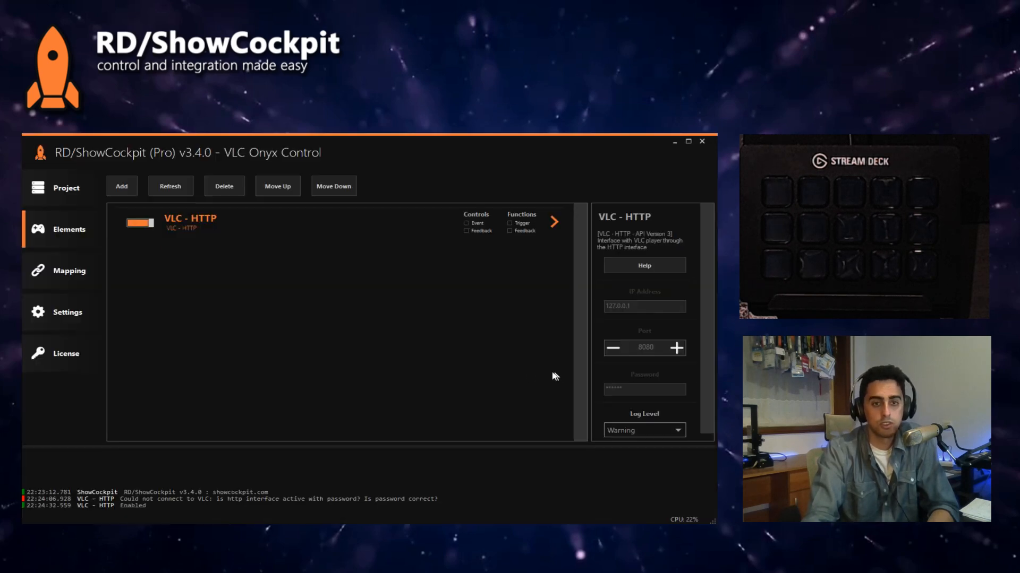
Step: Map VLC's Transport Control Play to Stream Deck Button 1.1 and Stop to Button 1.2, and bring up VLC to test them
{"action": "left_click", "coordinate": [85, 266]}
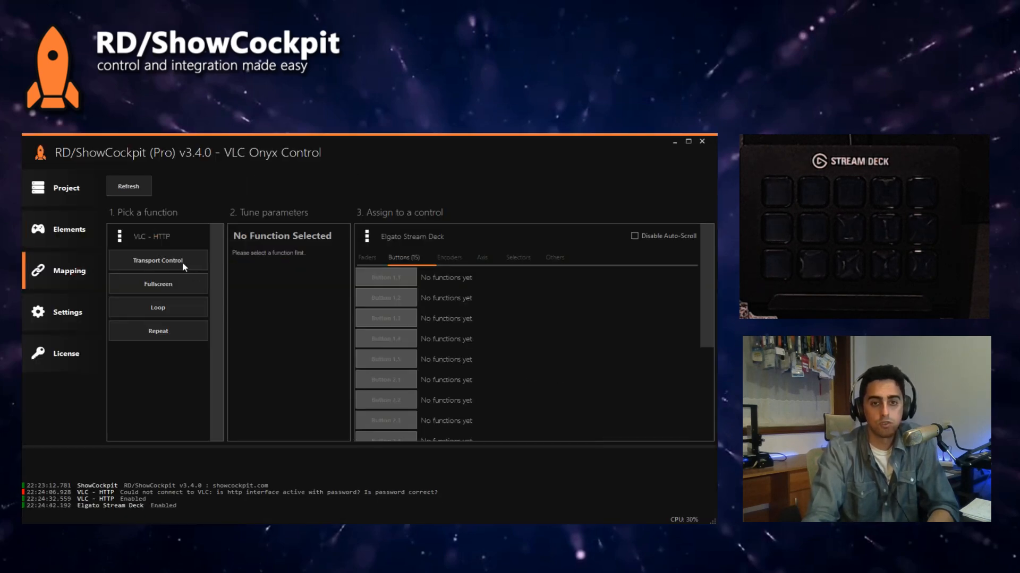
{"action": "left_click", "coordinate": [183, 263]}
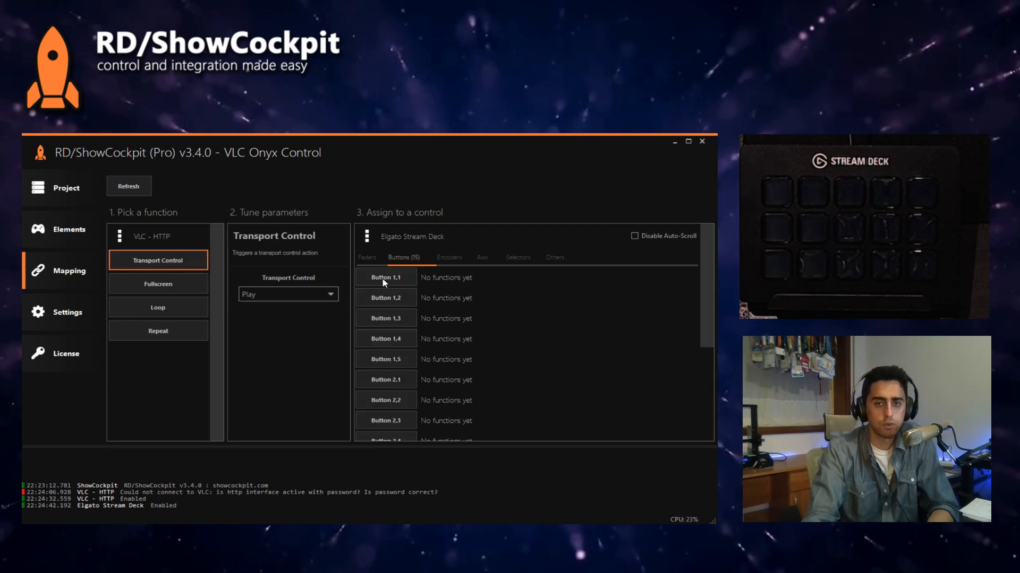
{"action": "left_click", "coordinate": [383, 280]}
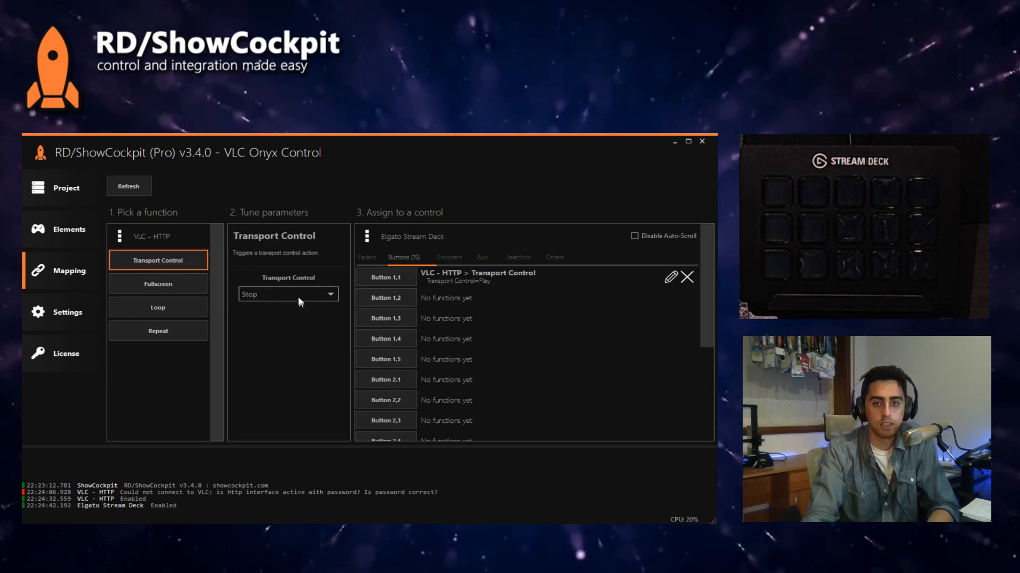
{"action": "left_click", "coordinate": [298, 295]}
{"action": "left_click", "coordinate": [286, 317]}
{"action": "left_click", "coordinate": [396, 299]}
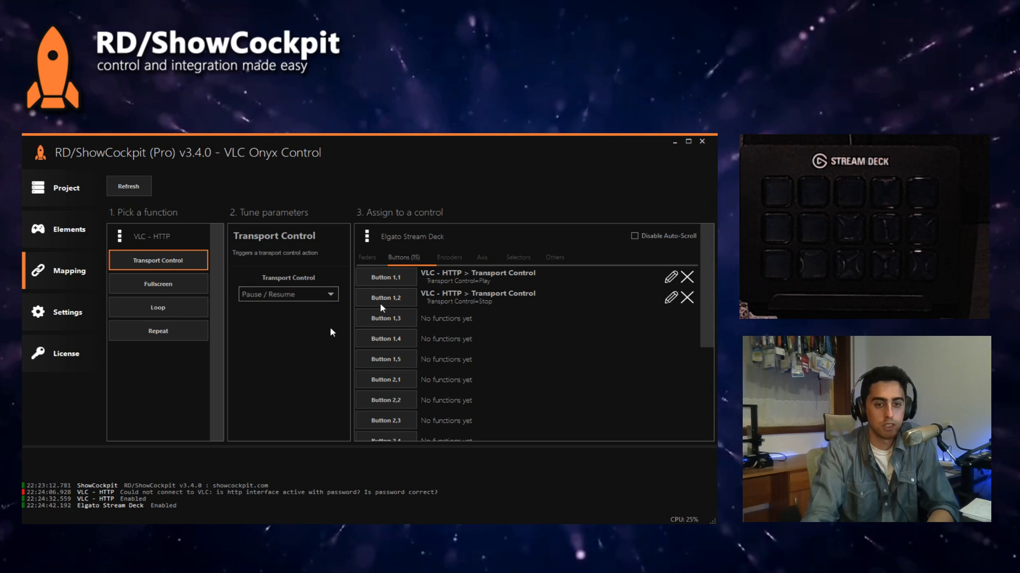
{"action": "left_click", "coordinate": [94, 531]}
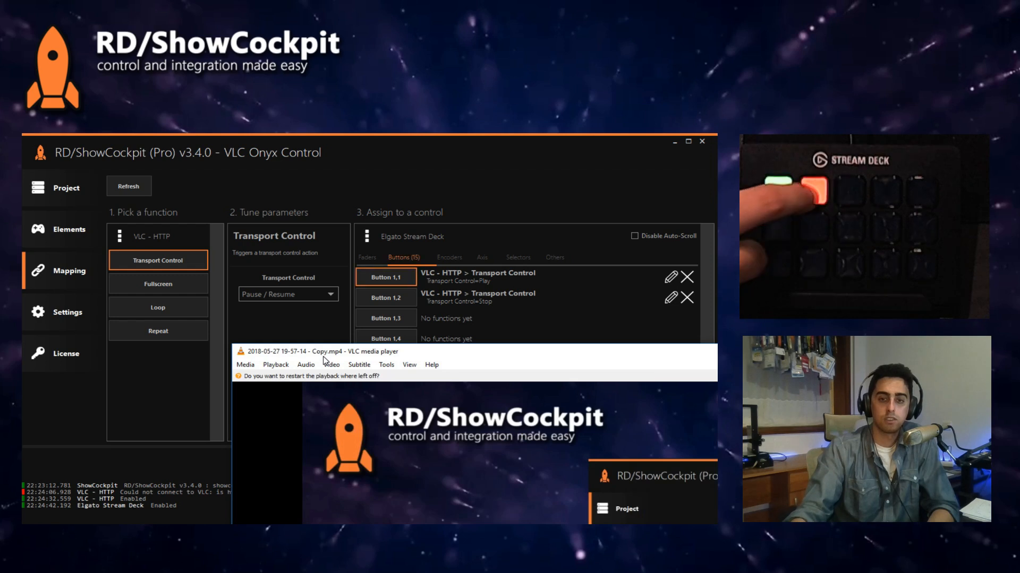
Step: Review the Transport Control options and the Fullscreen, Loop and Repeat functions of the VLC - HTTP element
{"action": "left_click", "coordinate": [298, 294]}
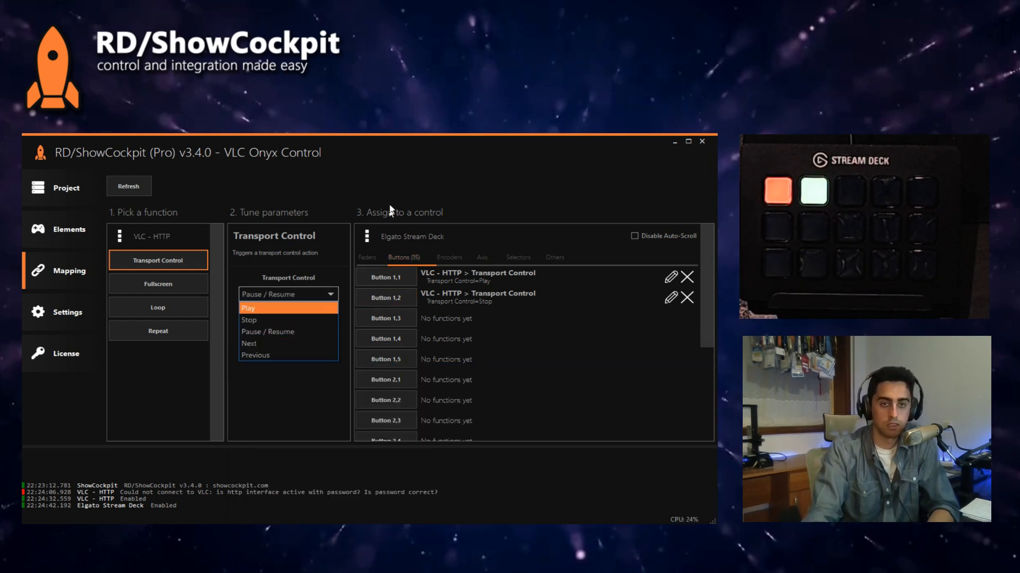
{"action": "left_click", "coordinate": [276, 374]}
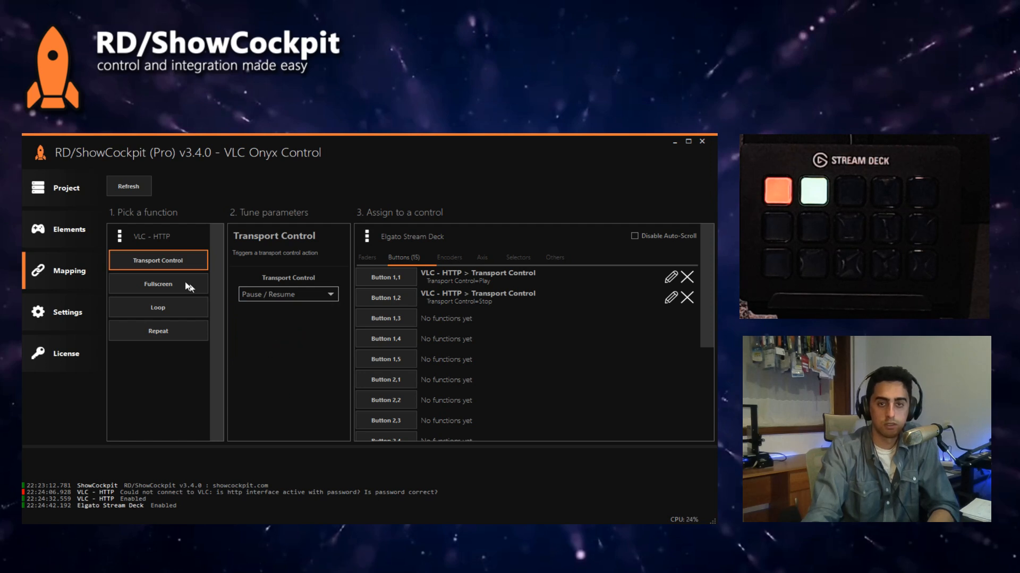
{"action": "left_click", "coordinate": [273, 296]}
{"action": "left_click", "coordinate": [273, 297]}
{"action": "left_click", "coordinate": [158, 287]}
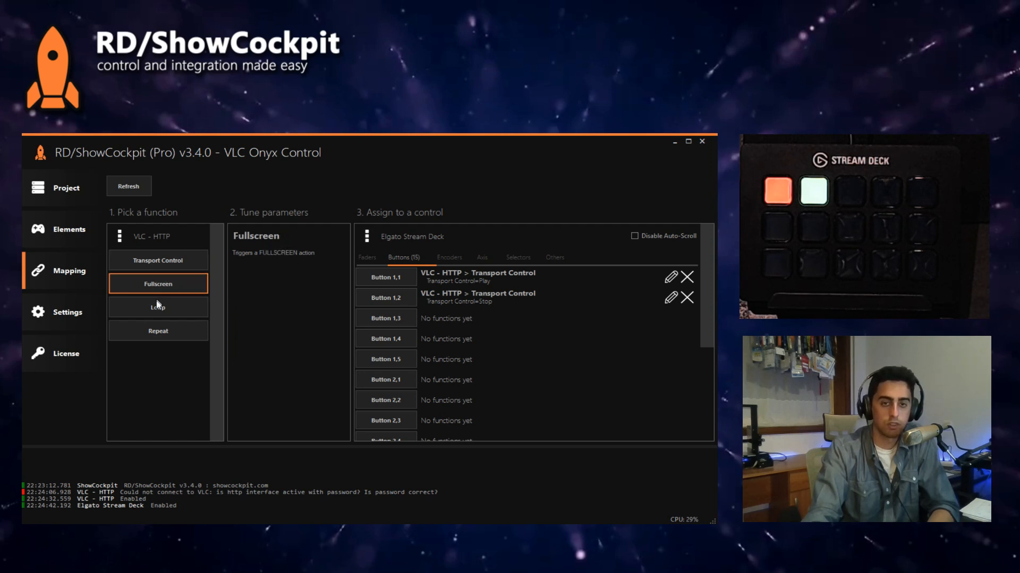
{"action": "left_click", "coordinate": [162, 313]}
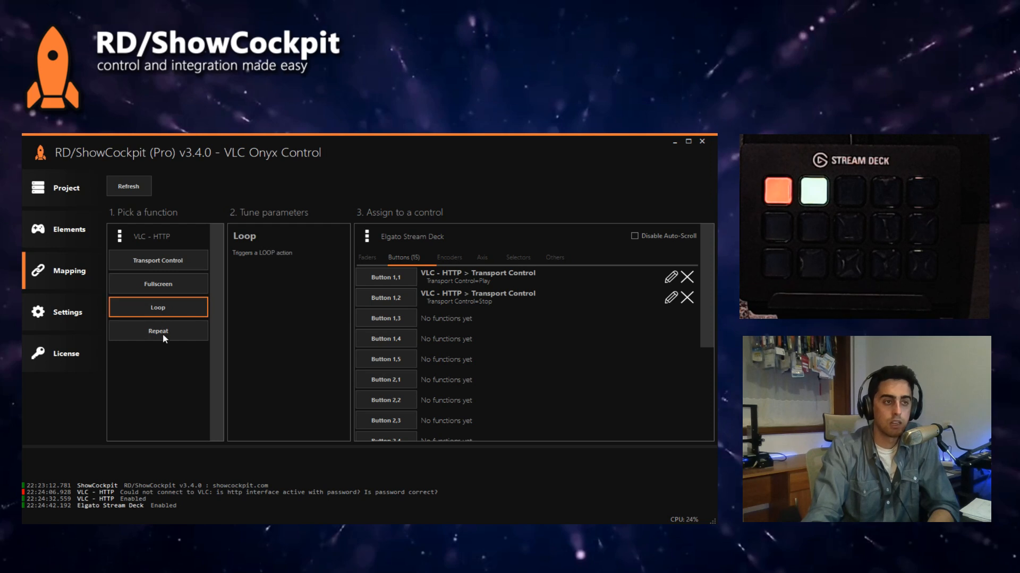
{"action": "left_click", "coordinate": [161, 333]}
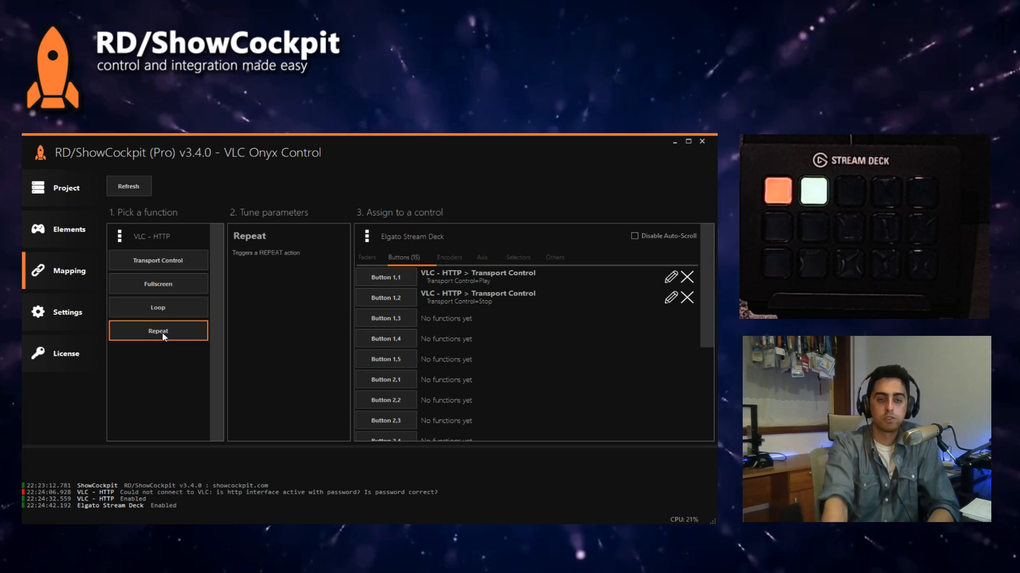
{"action": "left_click", "coordinate": [161, 267]}
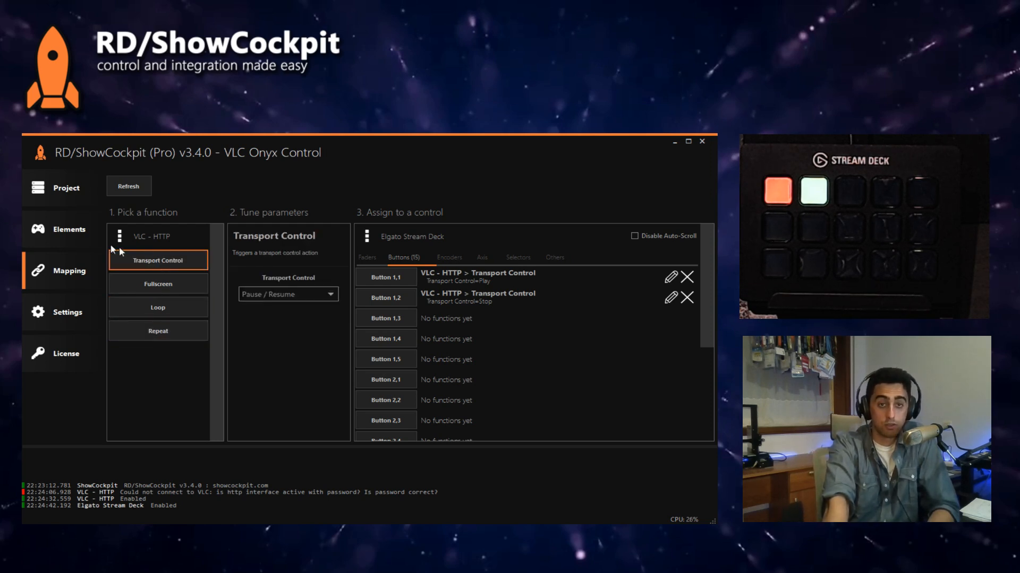
Step: Delete the Elgato Stream Deck element together with its mappings from the project
{"action": "left_click", "coordinate": [78, 236]}
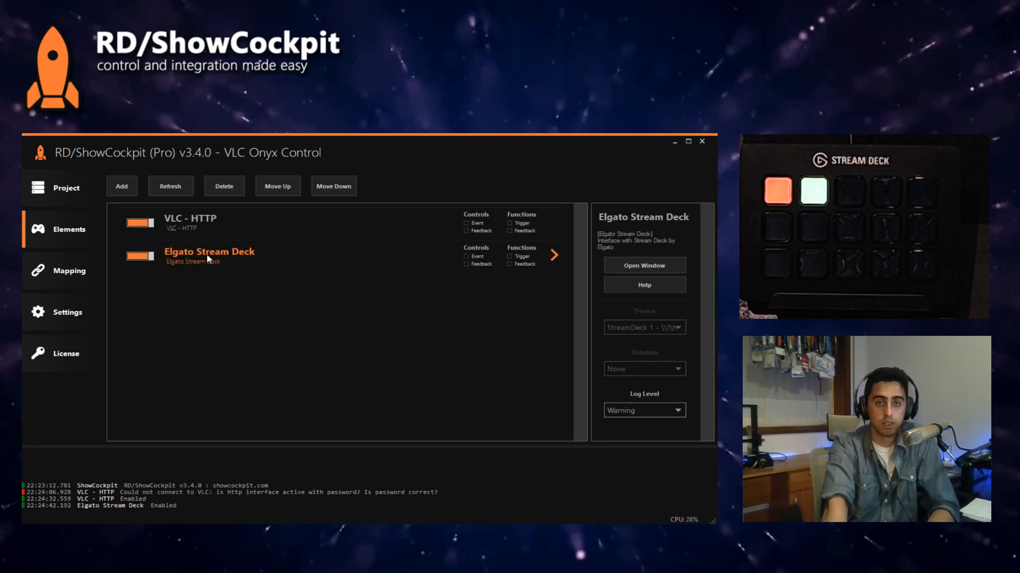
{"action": "left_click", "coordinate": [244, 188]}
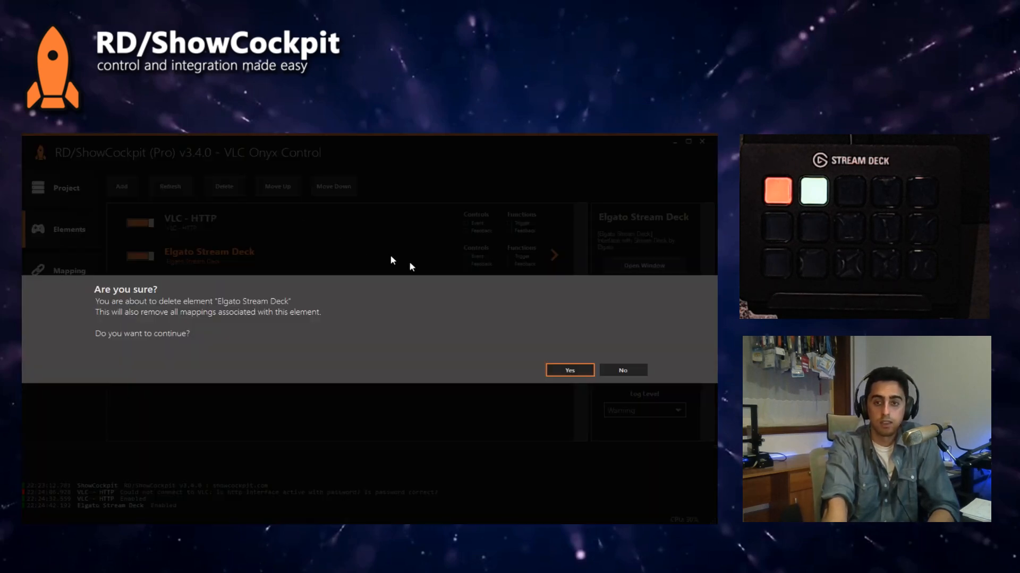
{"action": "left_click", "coordinate": [565, 365]}
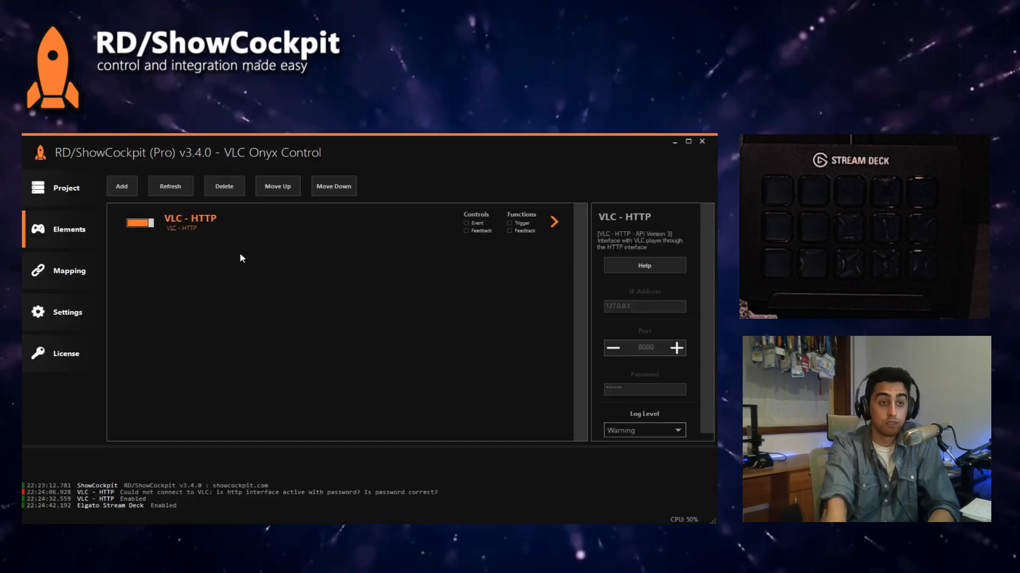
Step: Switch to Obsidian Onyx and create a new show
{"action": "left_click", "coordinate": [133, 187]}
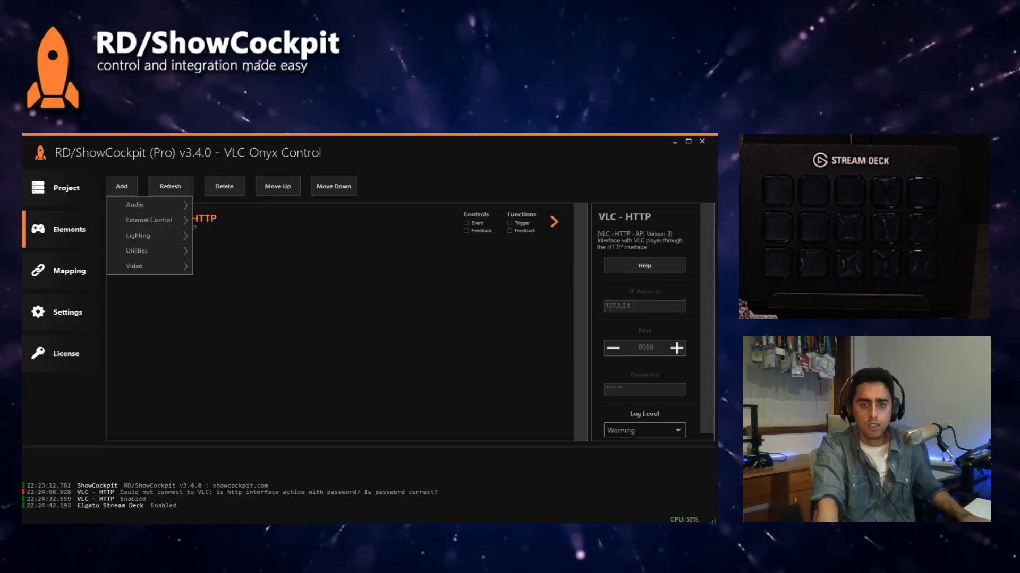
{"action": "key", "text": "alt+Tab"}
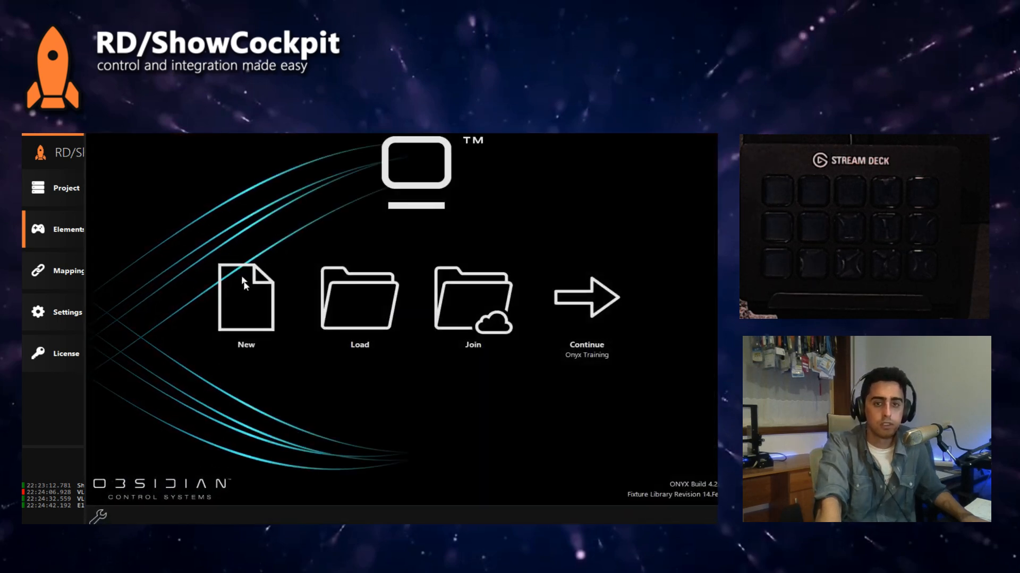
{"action": "left_click", "coordinate": [248, 298]}
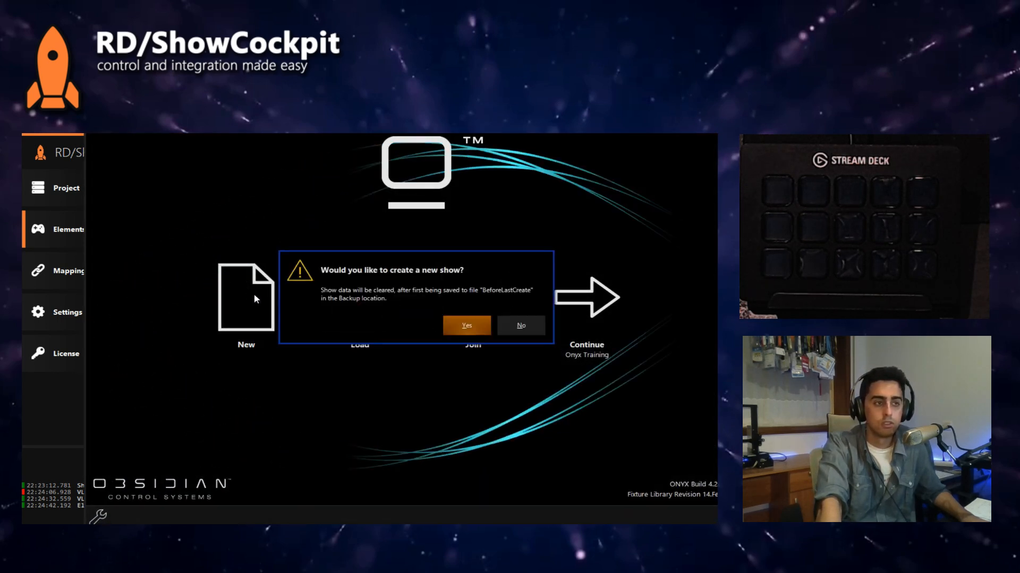
{"action": "left_click", "coordinate": [472, 326]}
{"action": "left_click", "coordinate": [477, 342]}
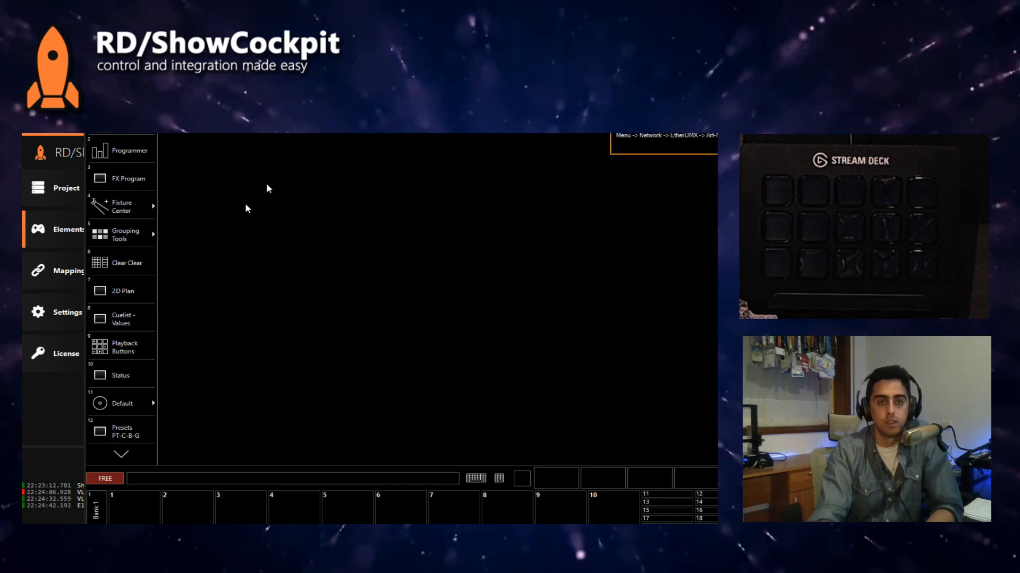
Step: Switch back to ShowCockpit and add the Obsidian element from the Lighting category to the project
{"action": "left_click", "coordinate": [81, 452]}
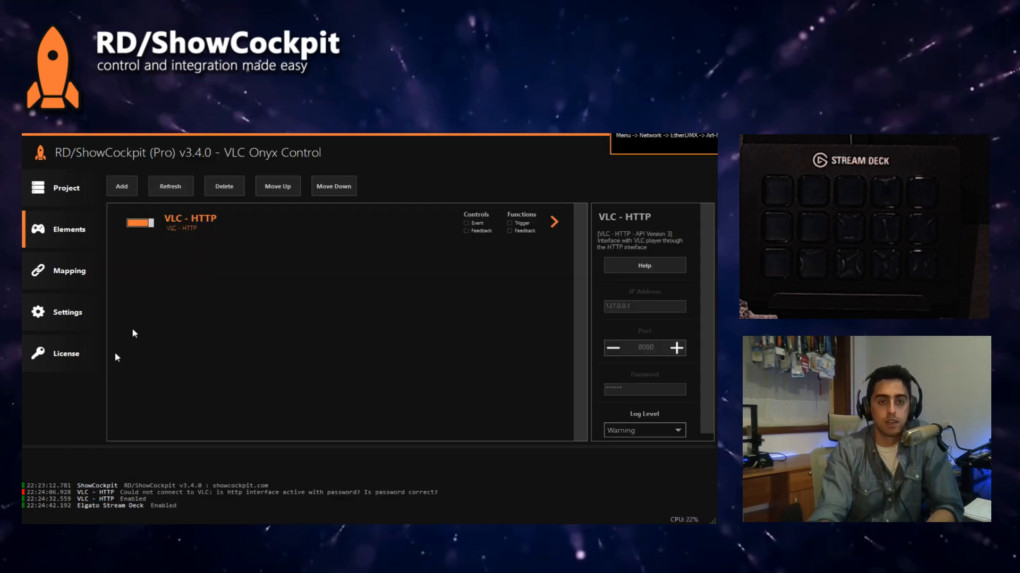
{"action": "left_click", "coordinate": [132, 188]}
{"action": "mouse_move", "coordinate": [155, 227]}
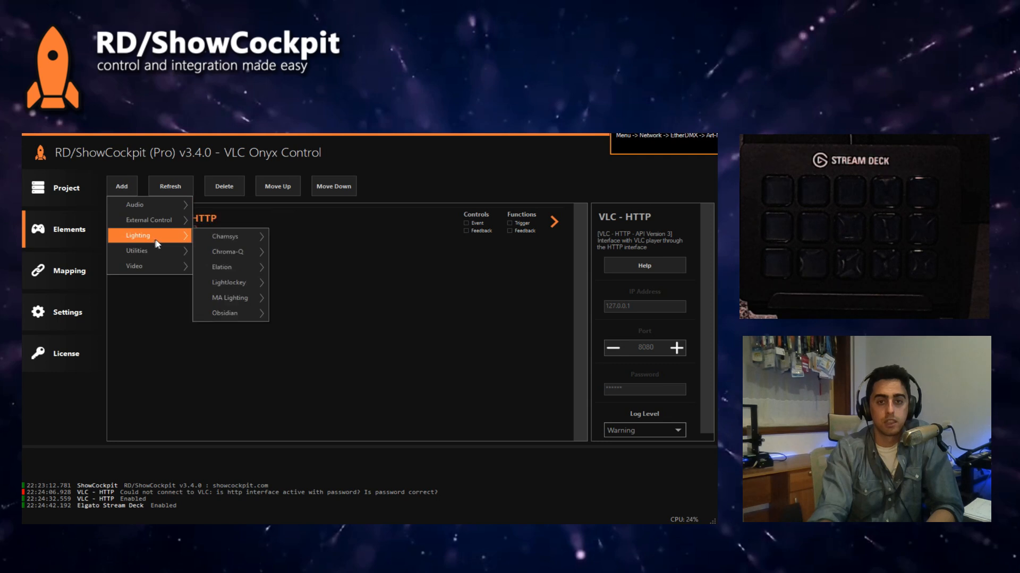
{"action": "mouse_move", "coordinate": [233, 267]}
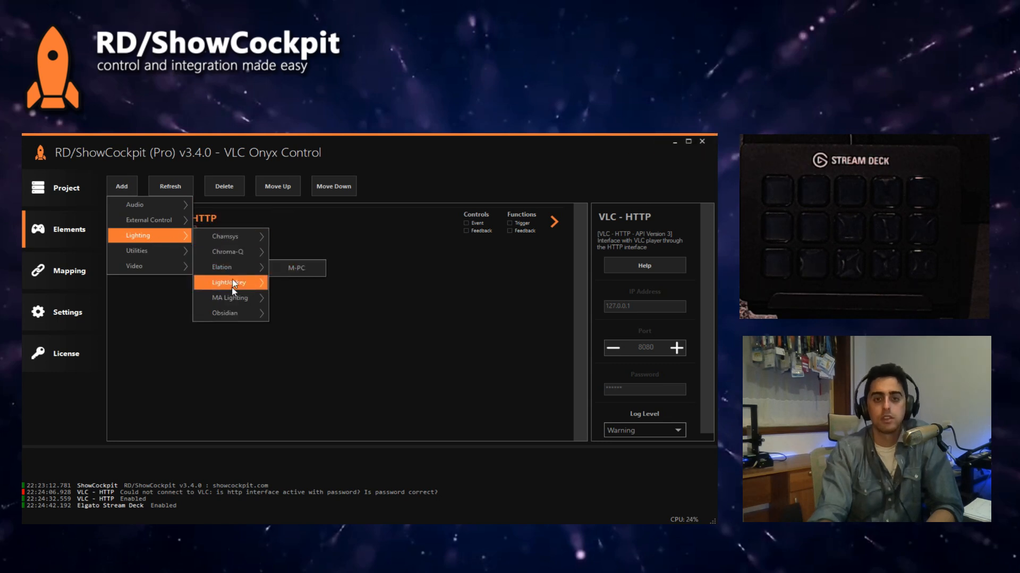
{"action": "mouse_move", "coordinate": [233, 313]}
{"action": "left_click", "coordinate": [294, 314]}
{"action": "left_click", "coordinate": [564, 375]}
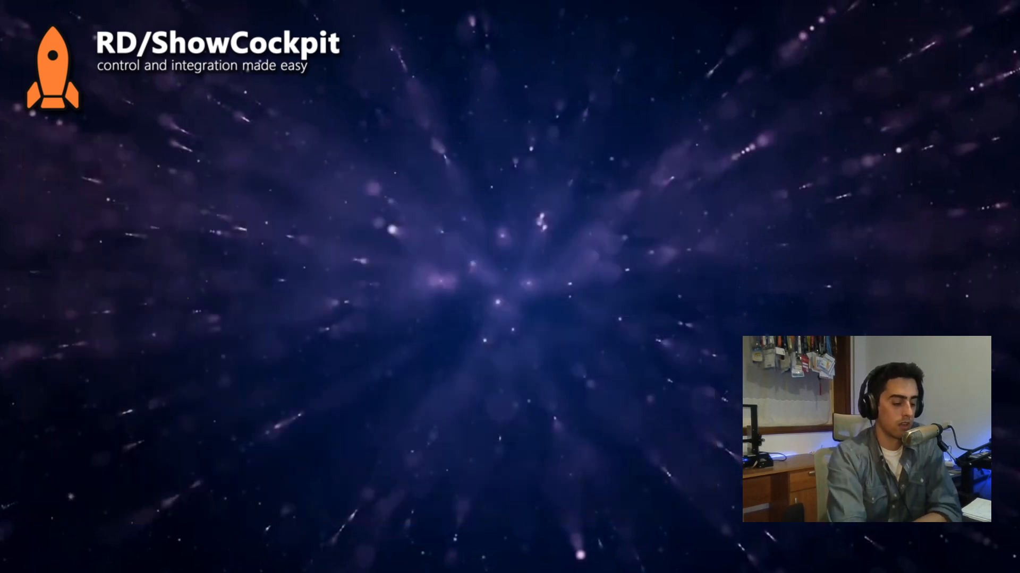
{"action": "left_click_drag", "start_coordinate": [183, 272], "coordinate": [180, 339]}
{"action": "left_click_drag", "start_coordinate": [224, 269], "coordinate": [259, 271]}
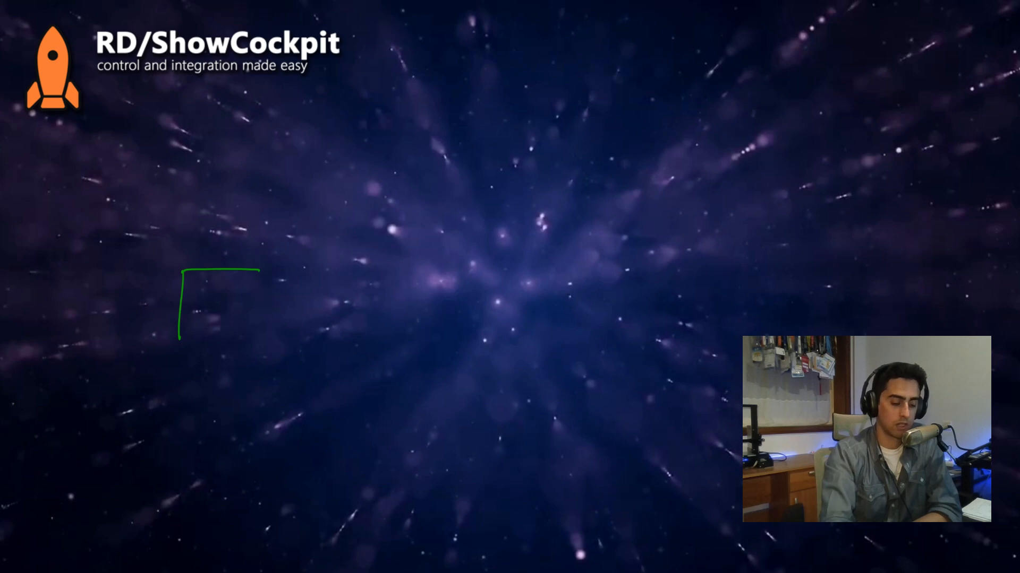
{"action": "key", "text": "e"}
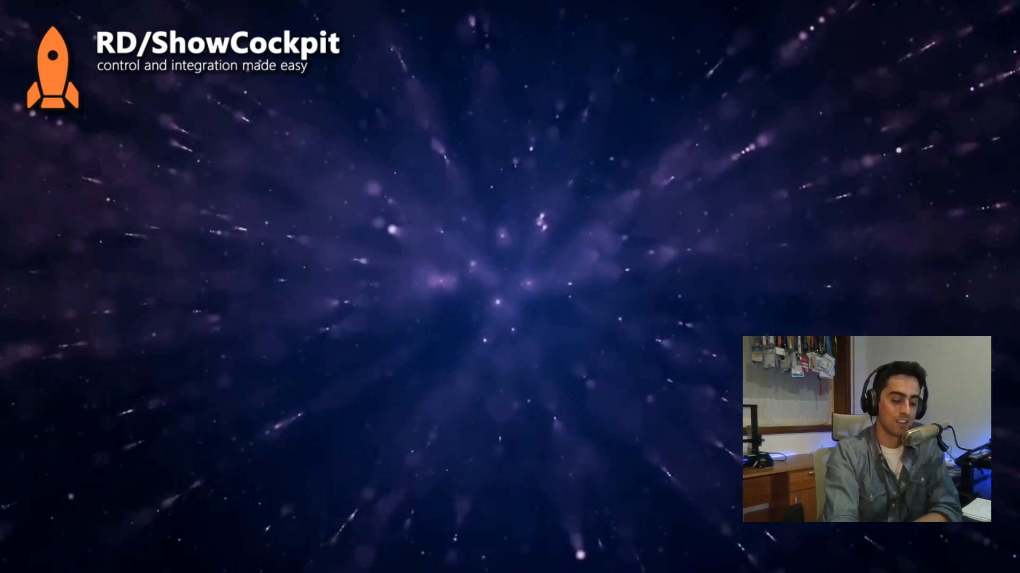
Step: Start an orange freehand diagram on the blank screen with a vertical line and the handwritten label ONYX beside it
{"action": "left_click_drag", "start_coordinate": [178, 280], "coordinate": [173, 348]}
{"action": "left_click_drag", "start_coordinate": [215, 295], "coordinate": [246, 298]}
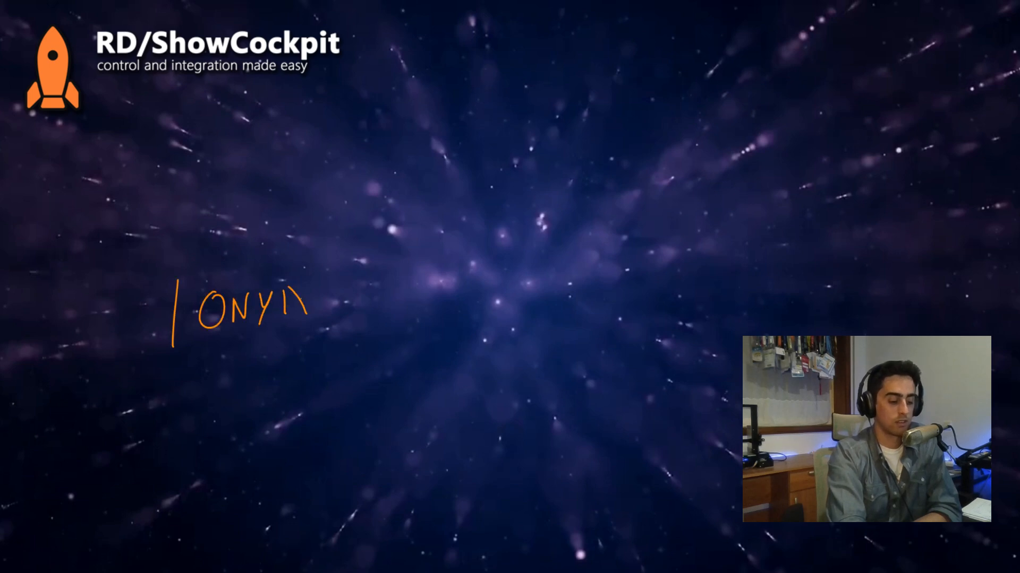
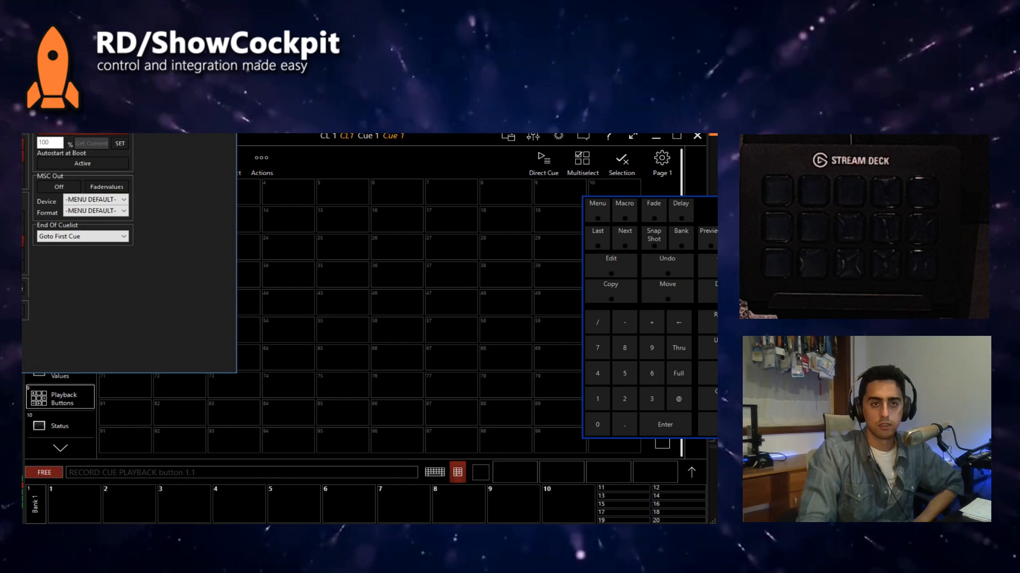
Step: Close the cuelist options and delete the CL1 cuelist from playback button 1
{"action": "left_click", "coordinate": [251, 254]}
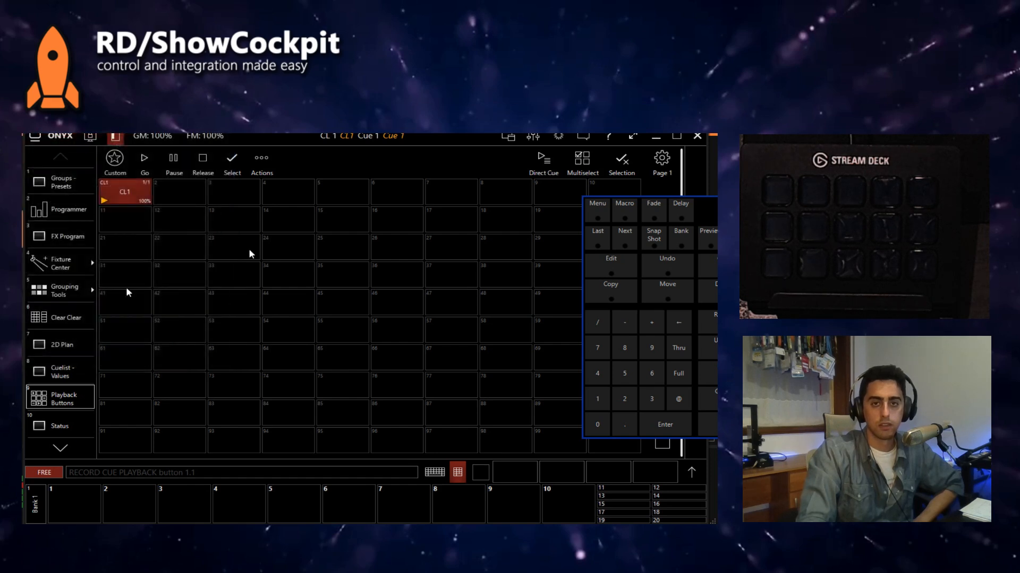
{"action": "left_click", "coordinate": [370, 142]}
{"action": "left_click", "coordinate": [378, 141]}
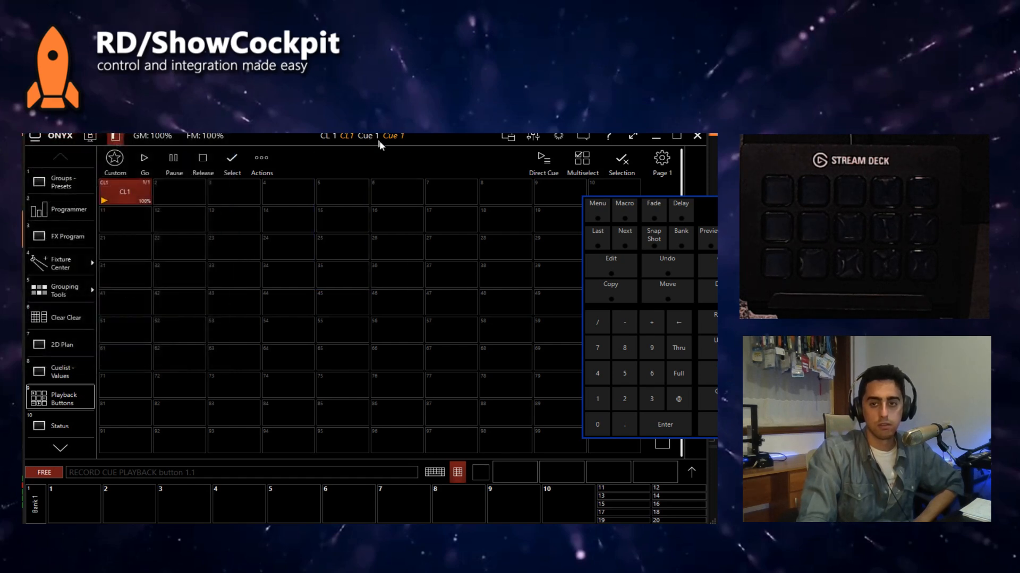
{"action": "key", "text": "Delete"}
{"action": "left_click", "coordinate": [135, 202]}
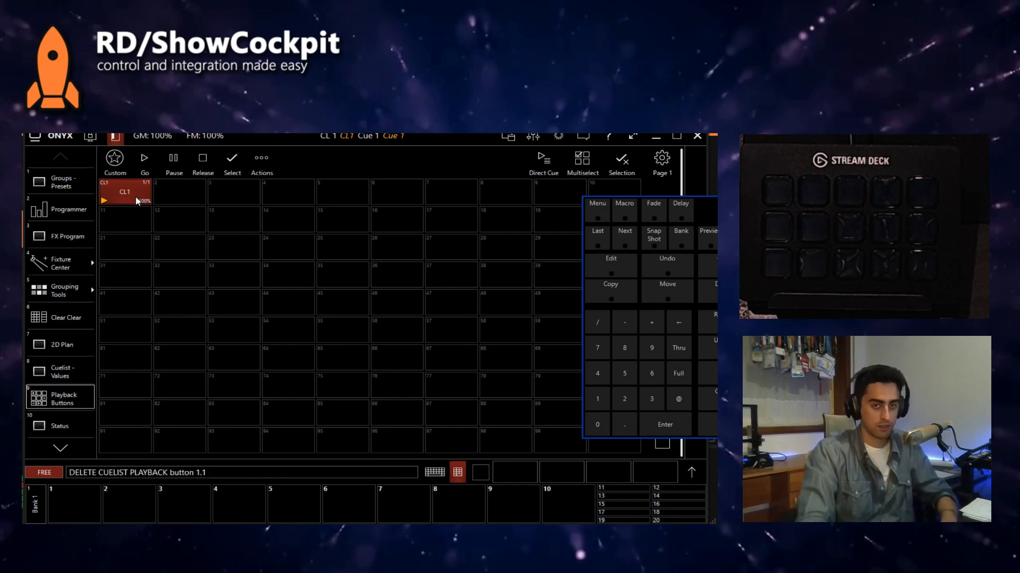
{"action": "key", "text": "Return"}
Step: Record a new cuelist named PLAY on playback button 1
{"action": "key", "text": "r"}
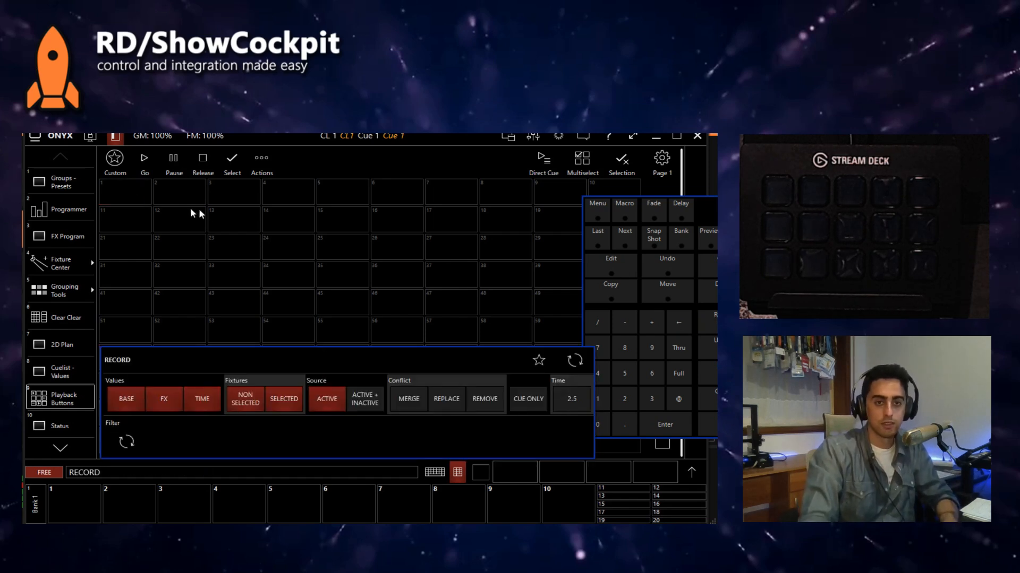
{"action": "left_click", "coordinate": [134, 198]}
{"action": "type", "text": "CL2"}
{"action": "key", "text": "Return"}
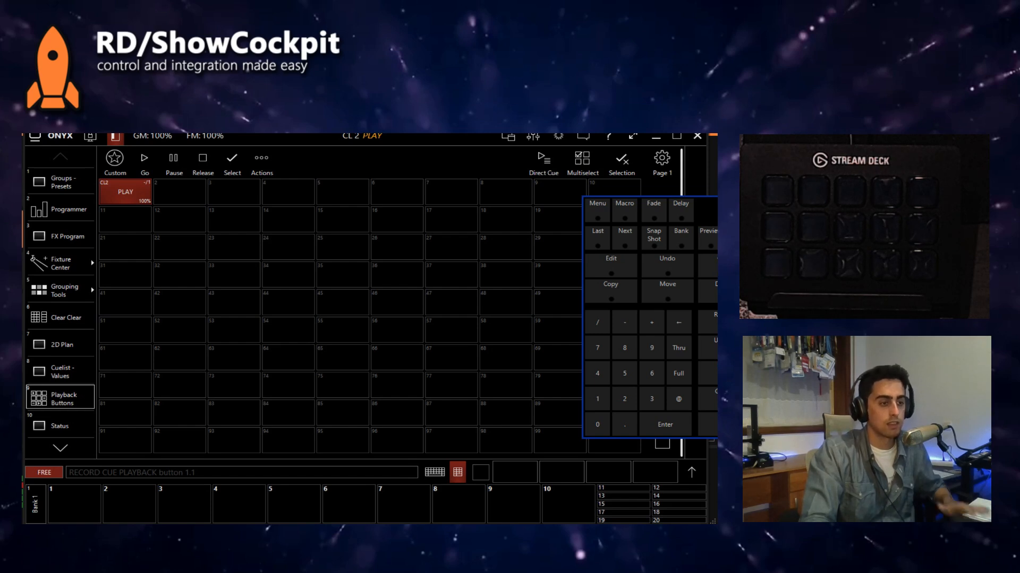
Step: Record a new cuelist named PAUSE on playback button 2
{"action": "left_click", "coordinate": [715, 321]}
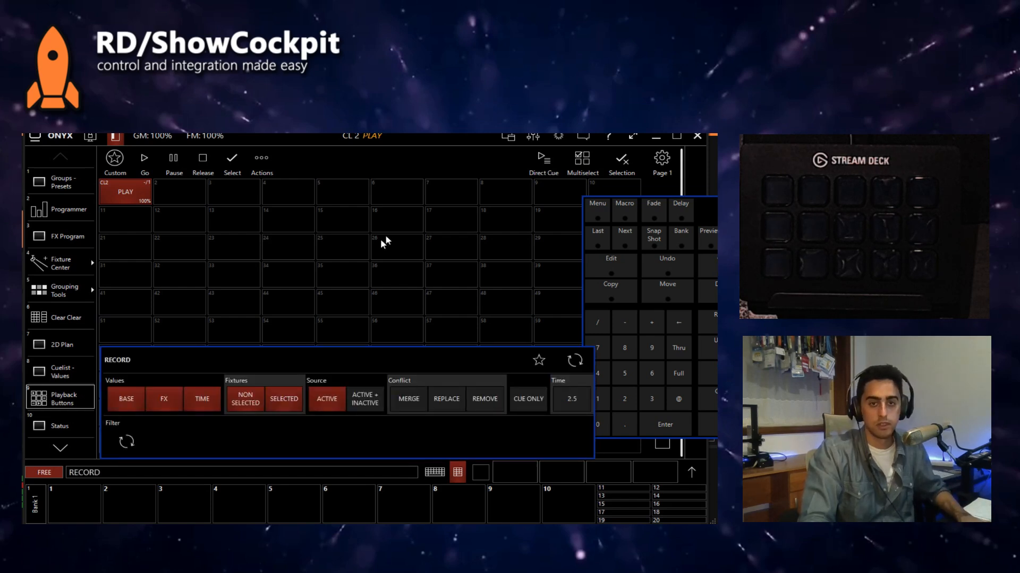
{"action": "left_click", "coordinate": [184, 194]}
{"action": "type", "text": "PAUSE"}
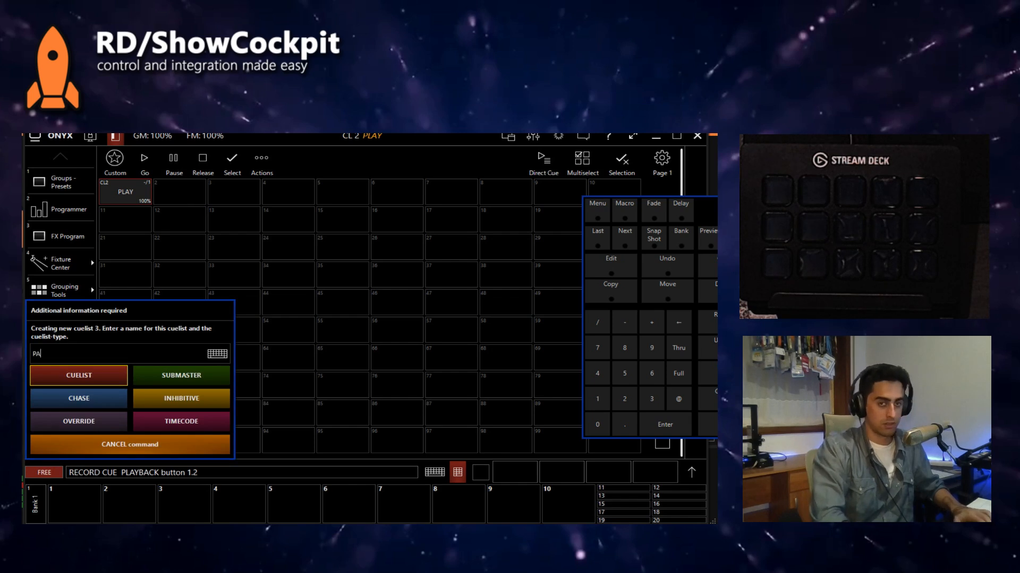
{"action": "key", "text": "Return"}
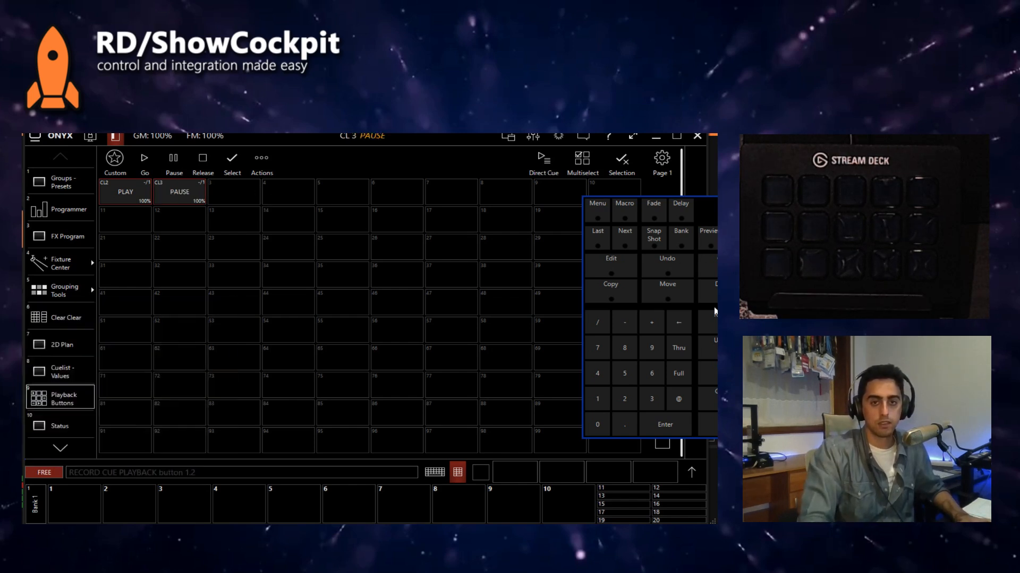
Step: Record a new cuelist named STOP on playback button 3
{"action": "left_click", "coordinate": [715, 321]}
{"action": "left_click", "coordinate": [237, 195]}
{"action": "type", "text": "STOP"}
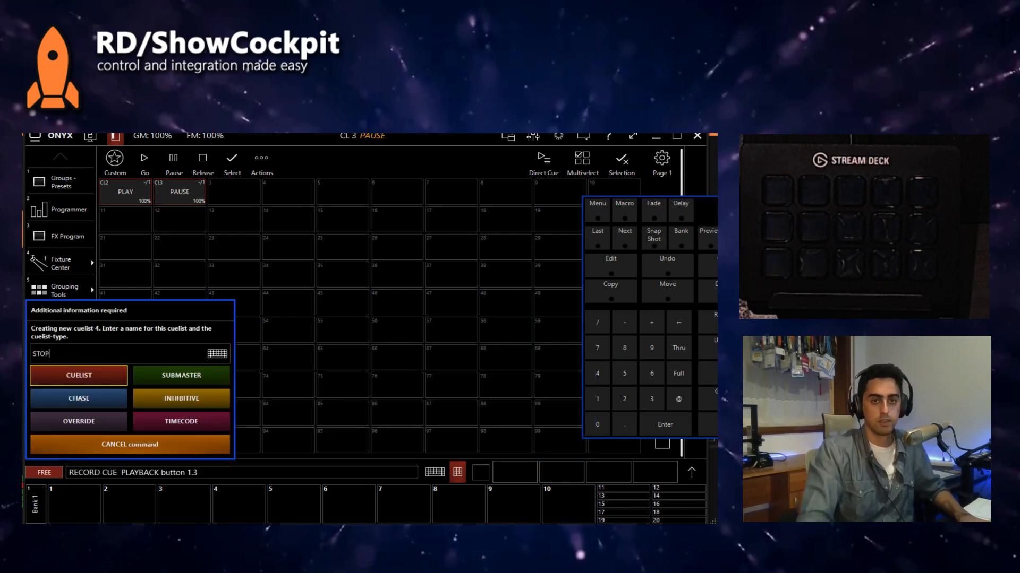
{"action": "key", "text": "Return"}
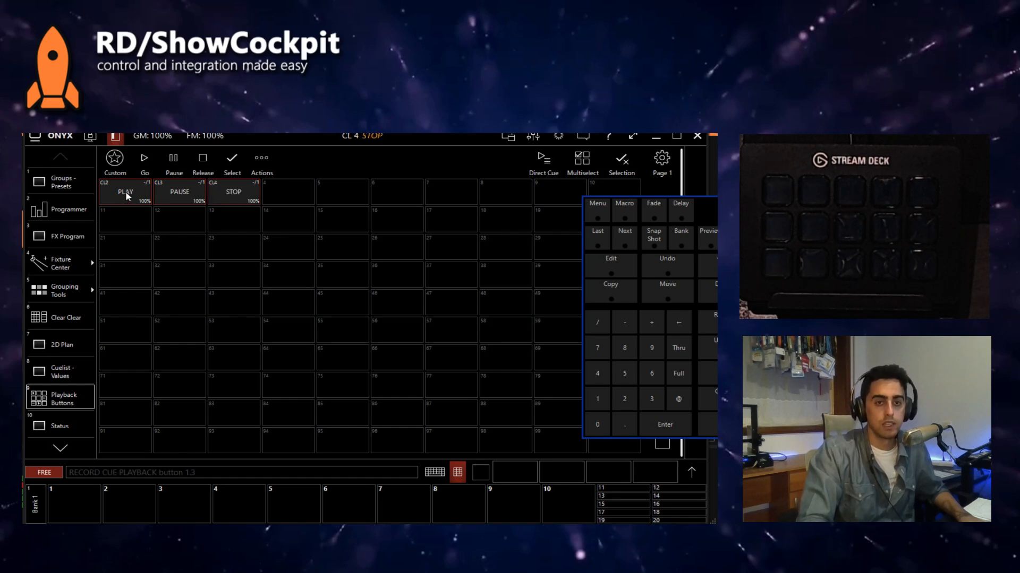
Step: Trigger the PLAY cuelist and show its cues in the Cuelist - Values view
{"action": "left_click", "coordinate": [127, 196]}
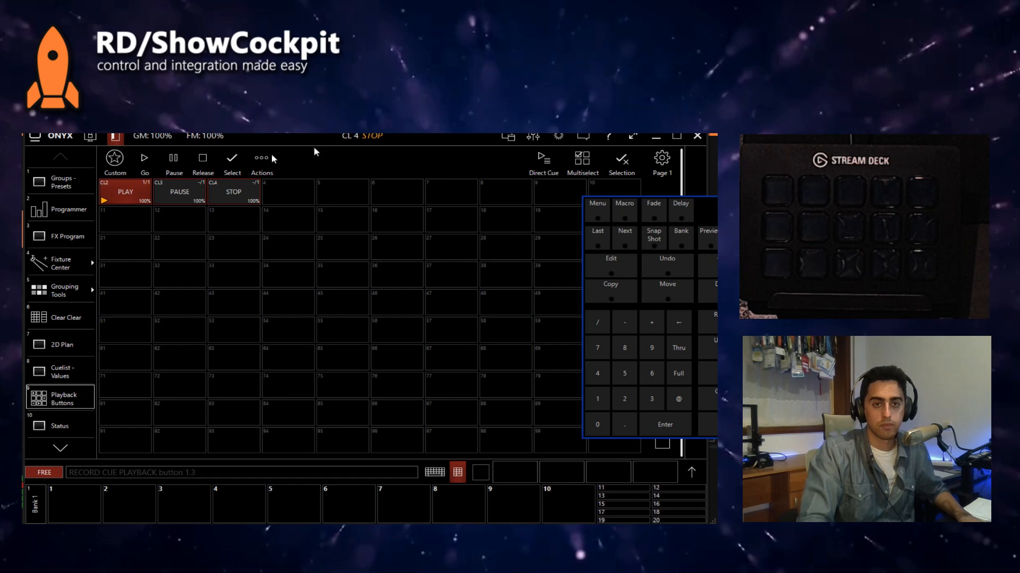
{"action": "right_click", "coordinate": [112, 194]}
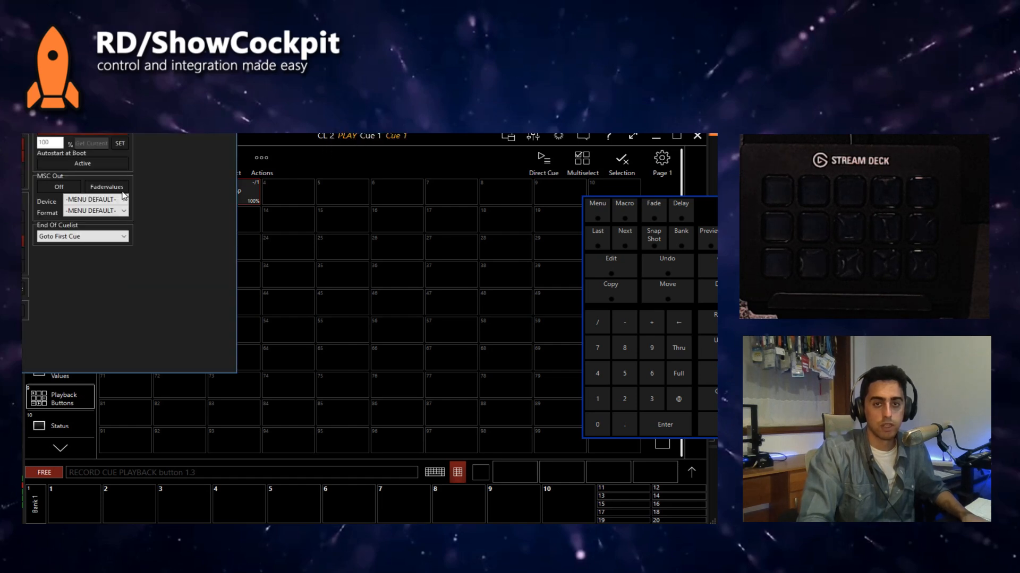
{"action": "left_click", "coordinate": [23, 310]}
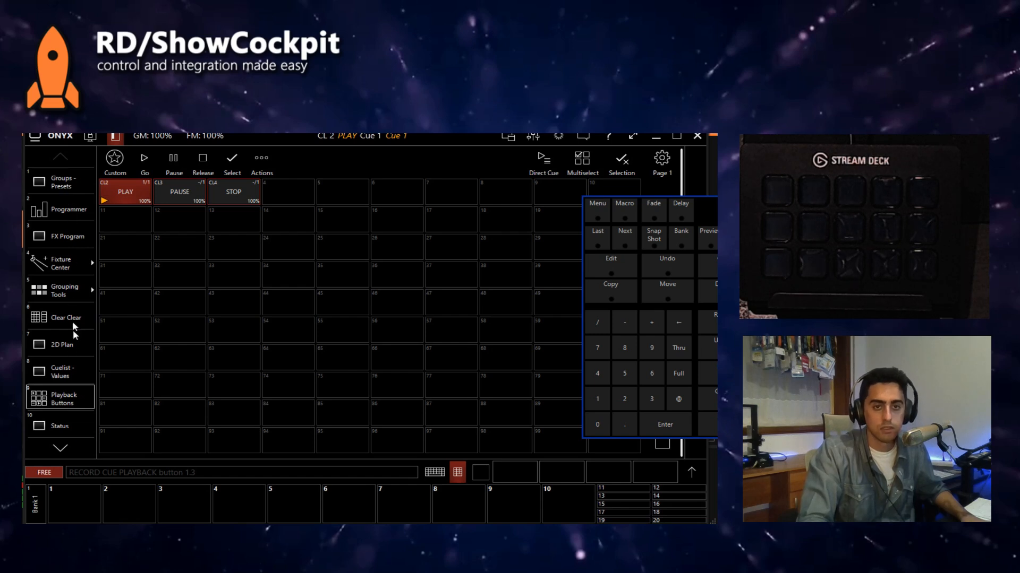
{"action": "left_click", "coordinate": [65, 374]}
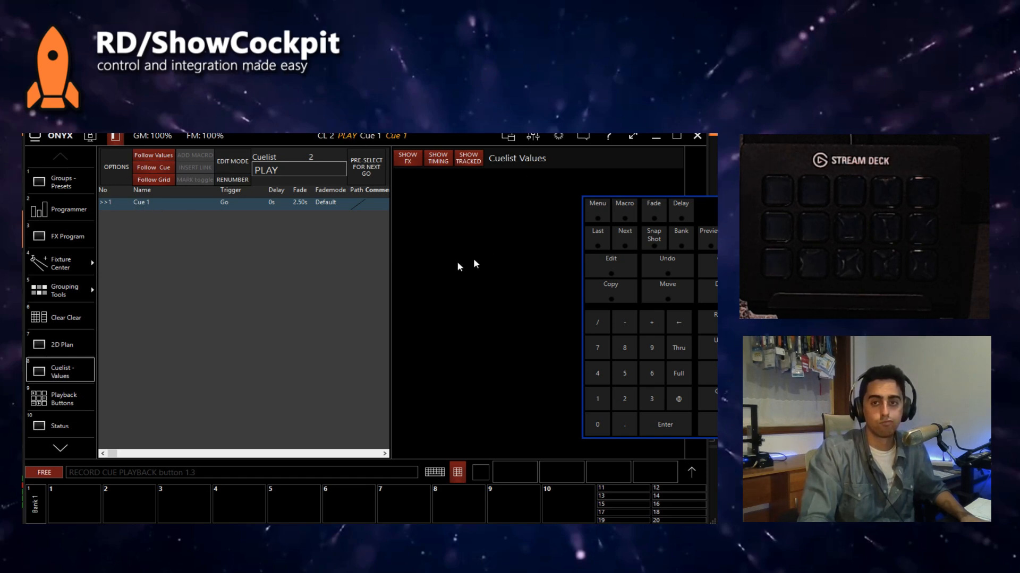
{"action": "left_click", "coordinate": [633, 137]}
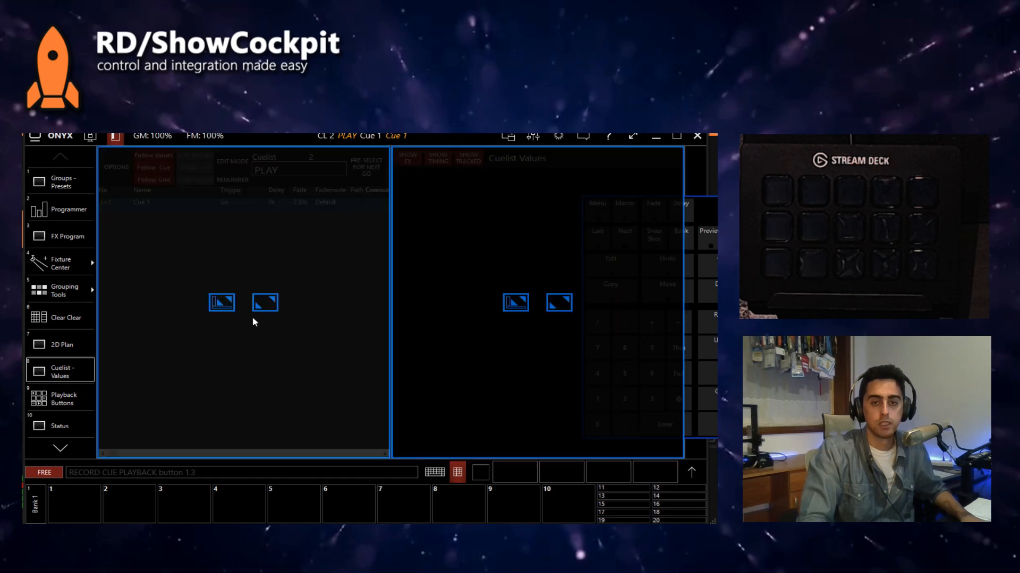
{"action": "left_click", "coordinate": [265, 303]}
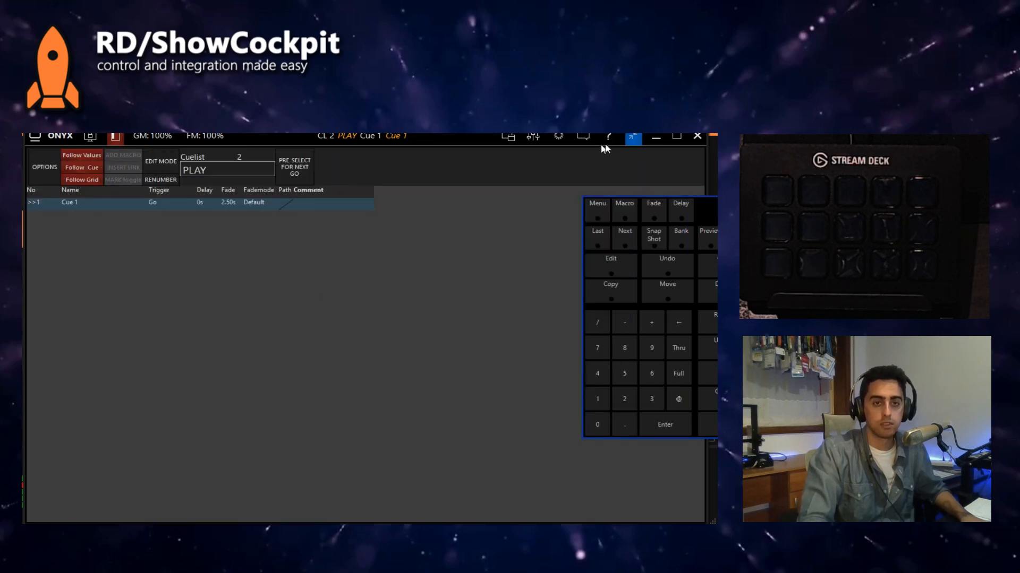
{"action": "left_click", "coordinate": [635, 138]}
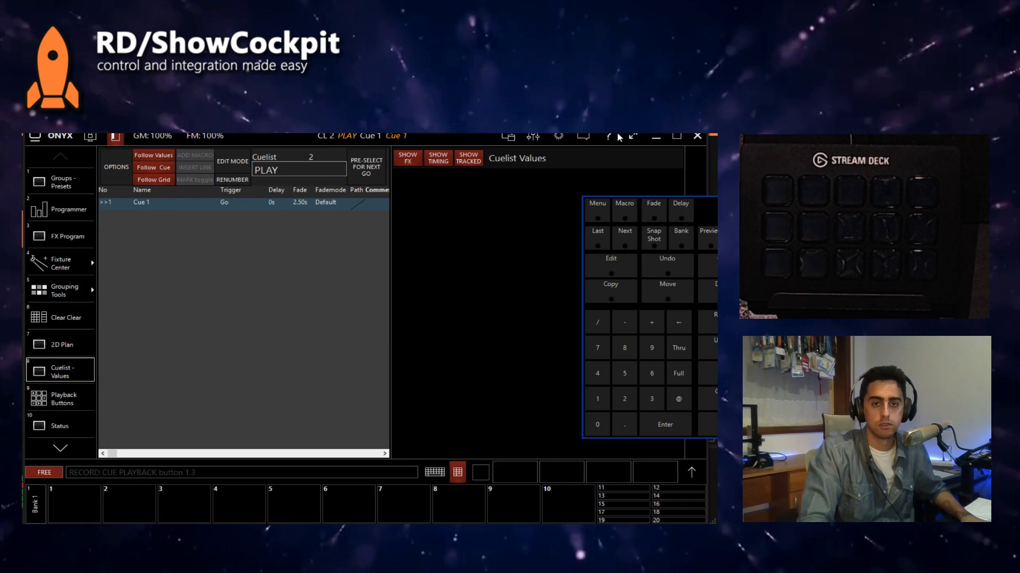
Step: Maximize the cuelist window while keeping the side menu visible, and enable edit mode for the PLAY cuelist
{"action": "left_click", "coordinate": [631, 138]}
{"action": "left_click", "coordinate": [221, 304]}
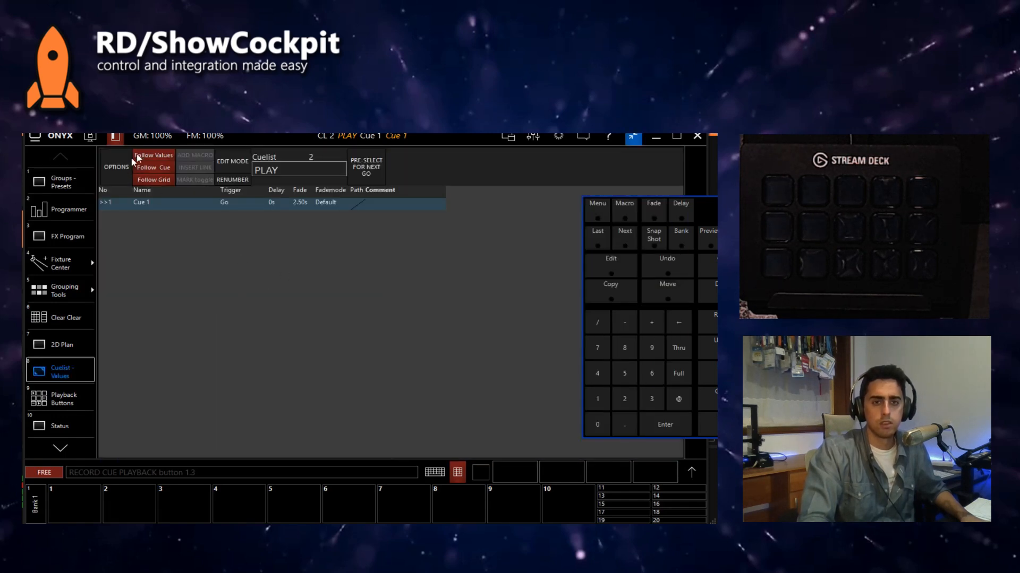
{"action": "left_click", "coordinate": [247, 160]}
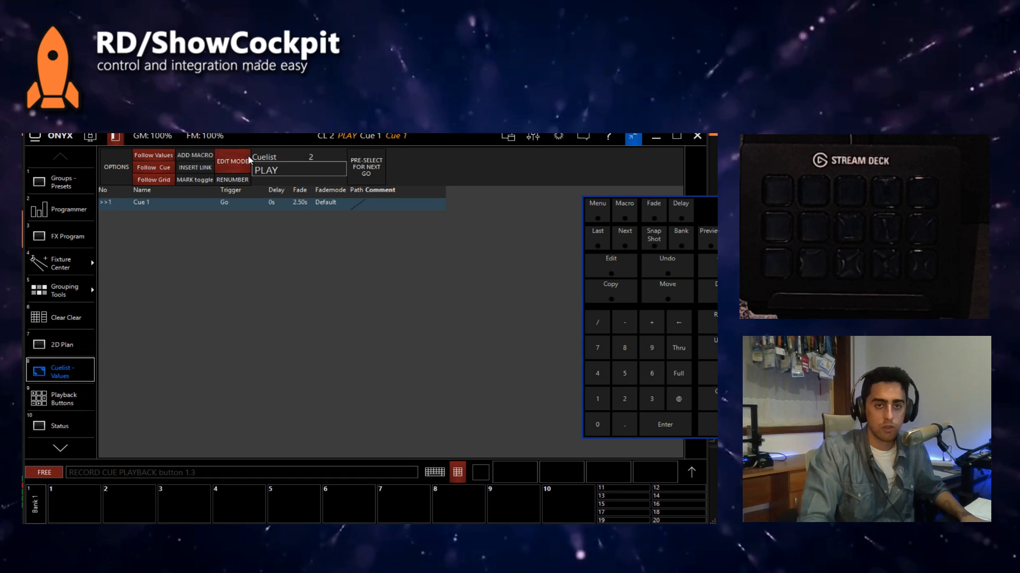
Step: Add a macro to Cue 1 of the PLAY cuelist and set it to EXTERNAL MACRO 1
{"action": "left_click", "coordinate": [196, 158]}
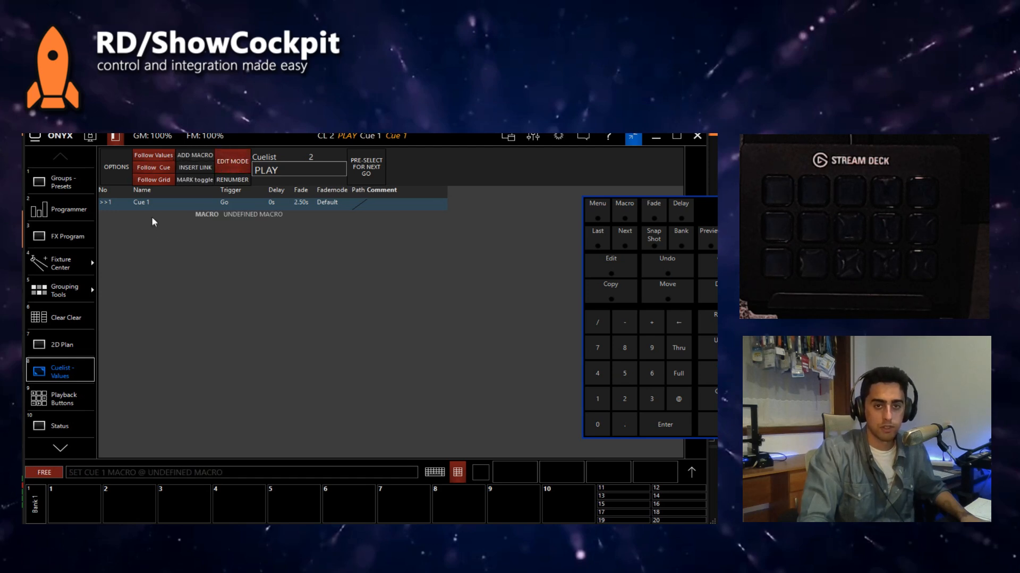
{"action": "left_click", "coordinate": [223, 217]}
{"action": "left_click", "coordinate": [184, 162]}
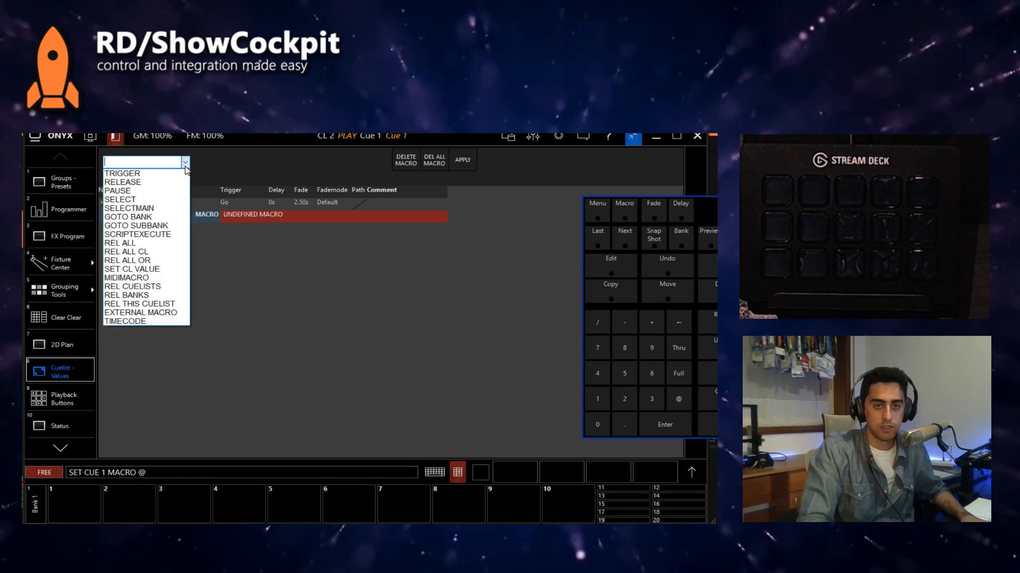
{"action": "left_click", "coordinate": [157, 313]}
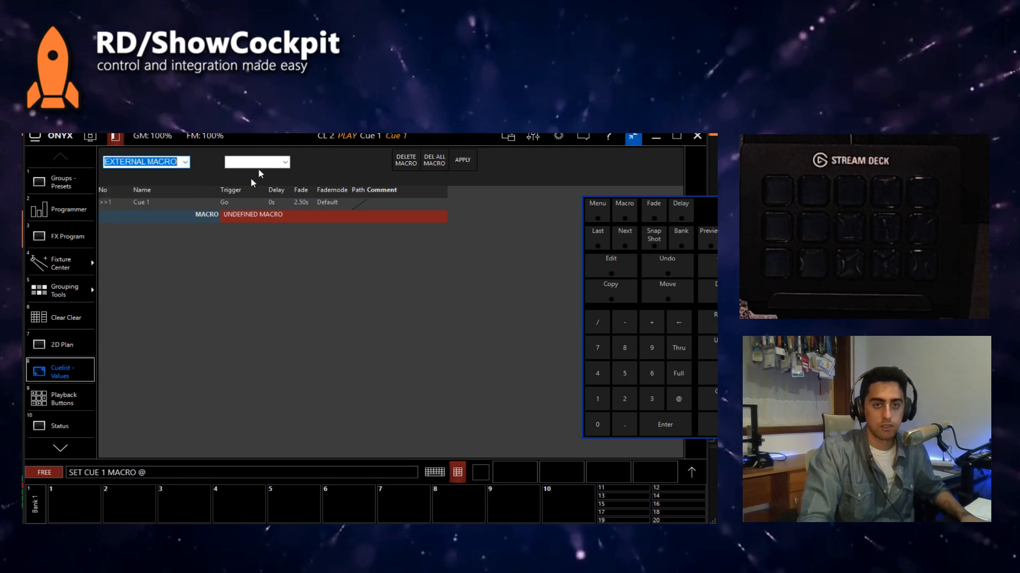
{"action": "left_click", "coordinate": [255, 162]}
{"action": "left_click", "coordinate": [273, 177]}
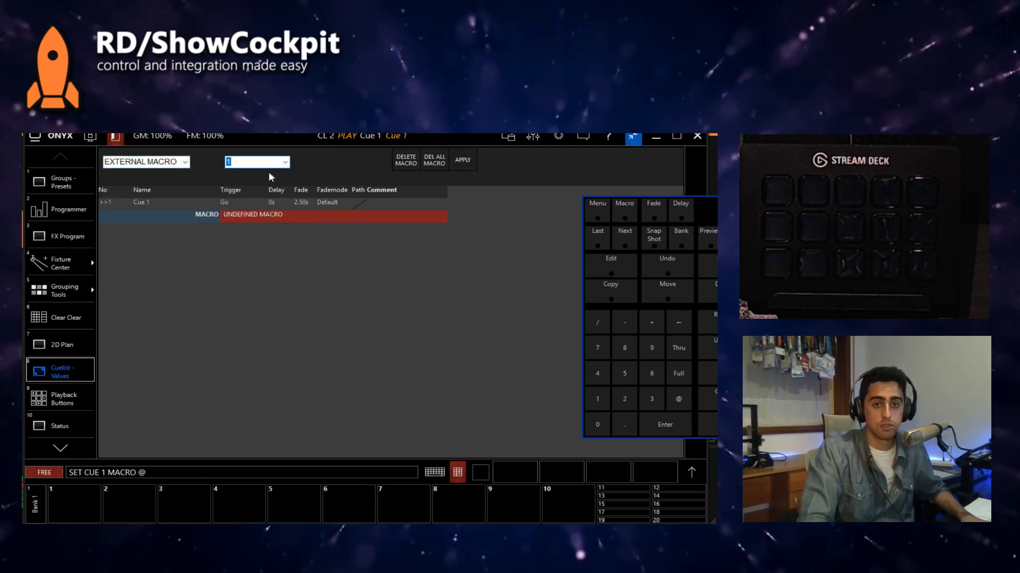
{"action": "left_click", "coordinate": [464, 160]}
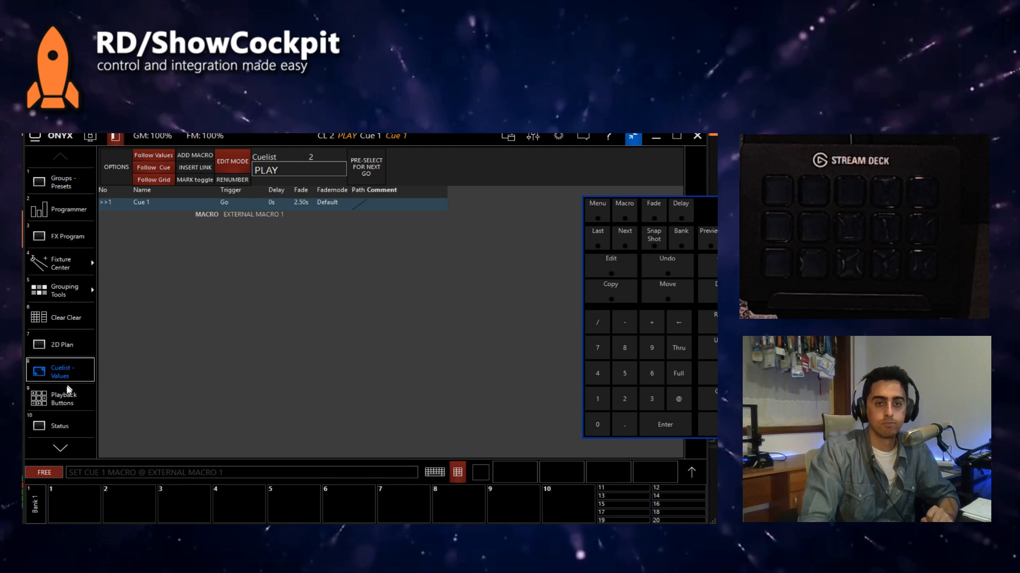
Step: Set the playback buttons to Select mode, select the PAUSE cuelist and show its cues in the Cuelist - Values view
{"action": "left_click", "coordinate": [59, 401]}
{"action": "left_click", "coordinate": [243, 162]}
{"action": "left_click", "coordinate": [172, 197]}
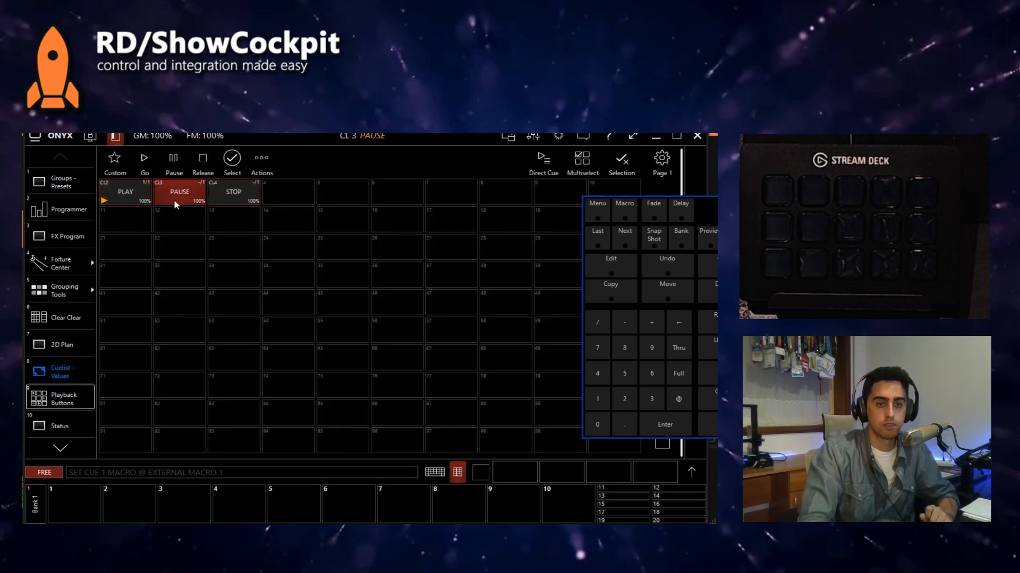
{"action": "left_click", "coordinate": [79, 374]}
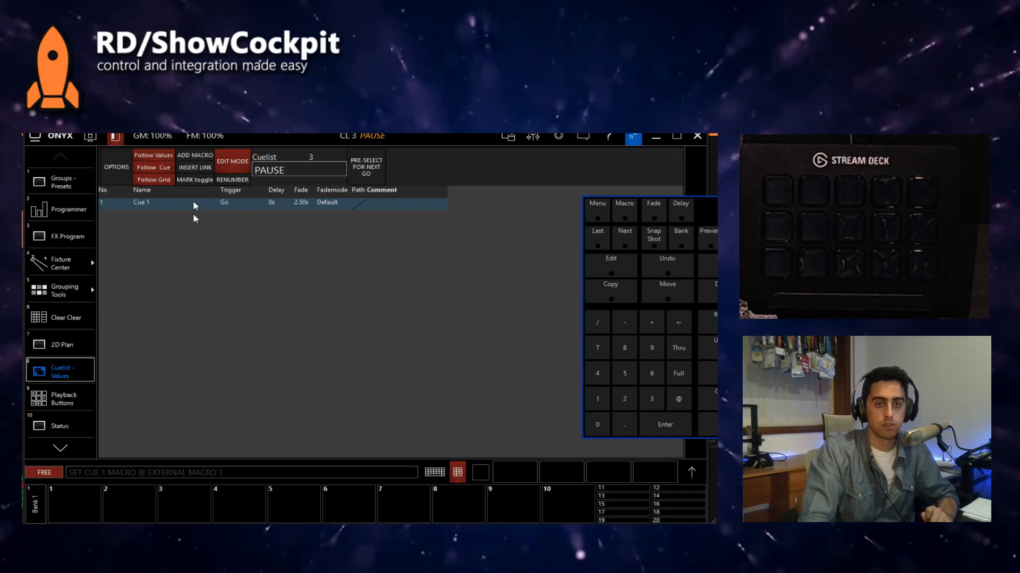
Step: Add a macro to Cue 1 of the PAUSE cuelist and set it to EXTERNAL MACRO 2
{"action": "left_click", "coordinate": [191, 156]}
{"action": "left_click", "coordinate": [263, 218]}
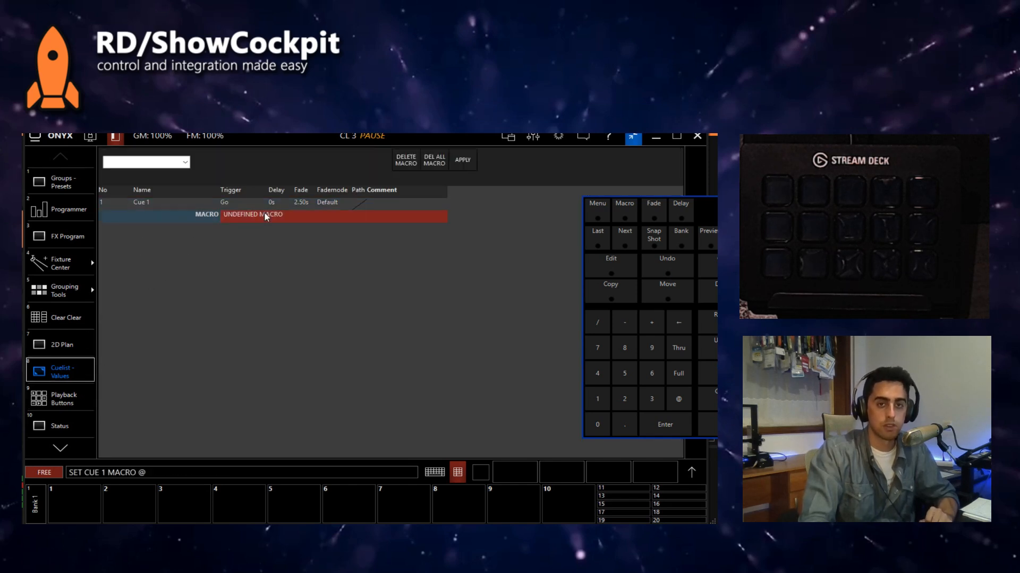
{"action": "left_click", "coordinate": [176, 162]}
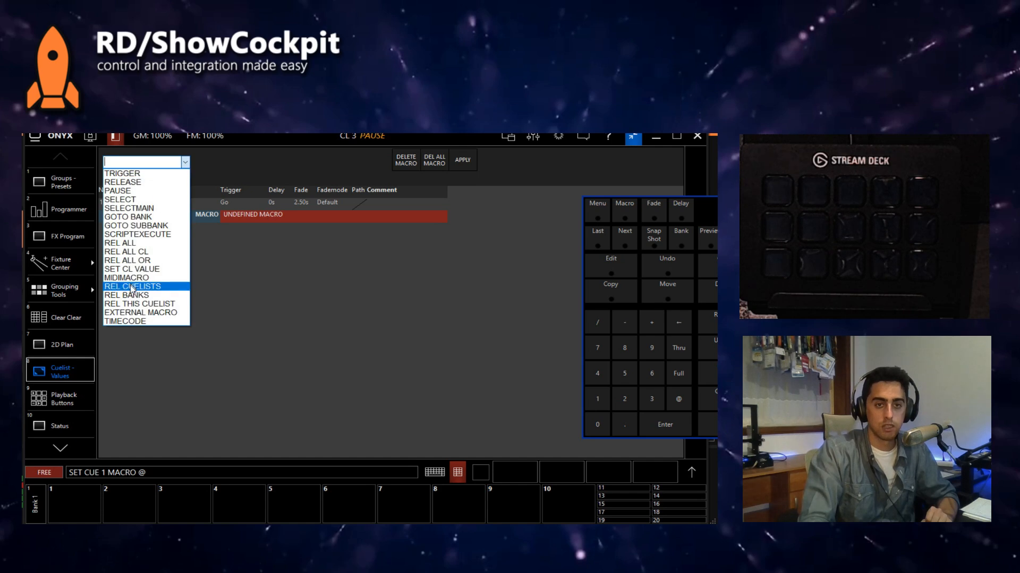
{"action": "left_click", "coordinate": [153, 313]}
{"action": "left_click", "coordinate": [286, 164]}
{"action": "left_click", "coordinate": [272, 171]}
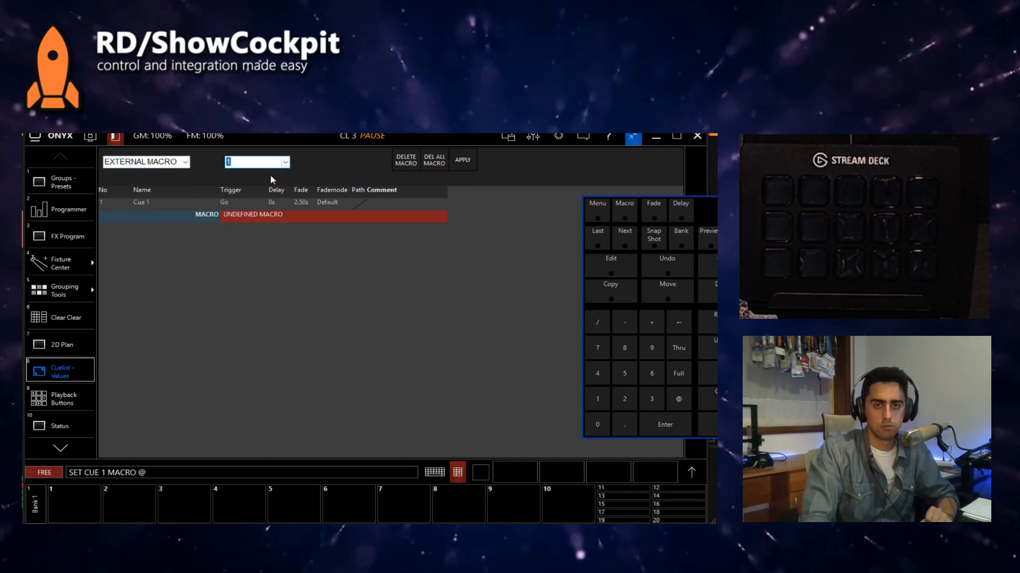
{"action": "left_click", "coordinate": [463, 162]}
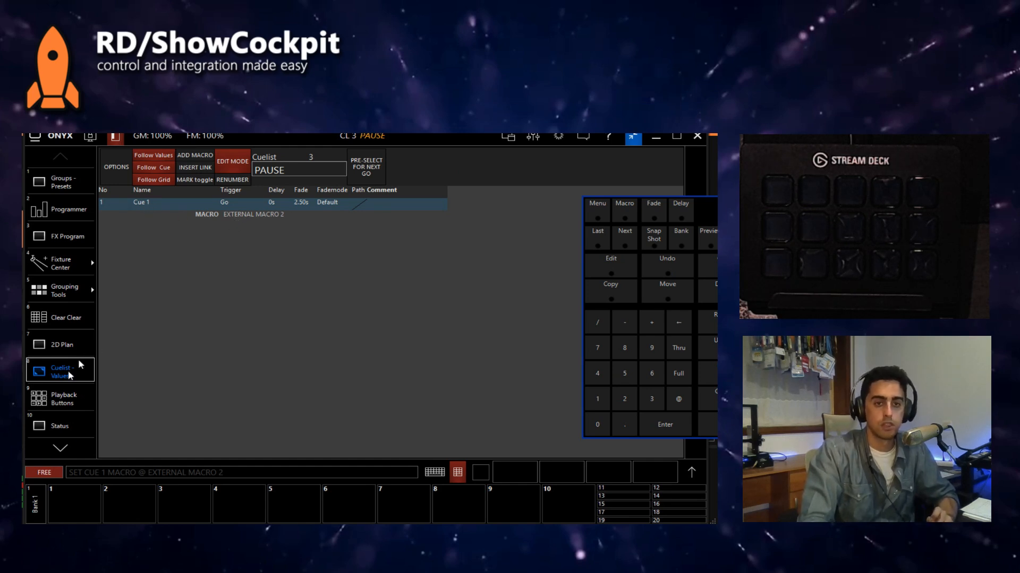
Step: Select the STOP cuelist on the playback buttons and show its cues in the Cuelist - Values view
{"action": "left_click", "coordinate": [66, 396]}
{"action": "left_click", "coordinate": [234, 191]}
{"action": "left_click", "coordinate": [80, 369]}
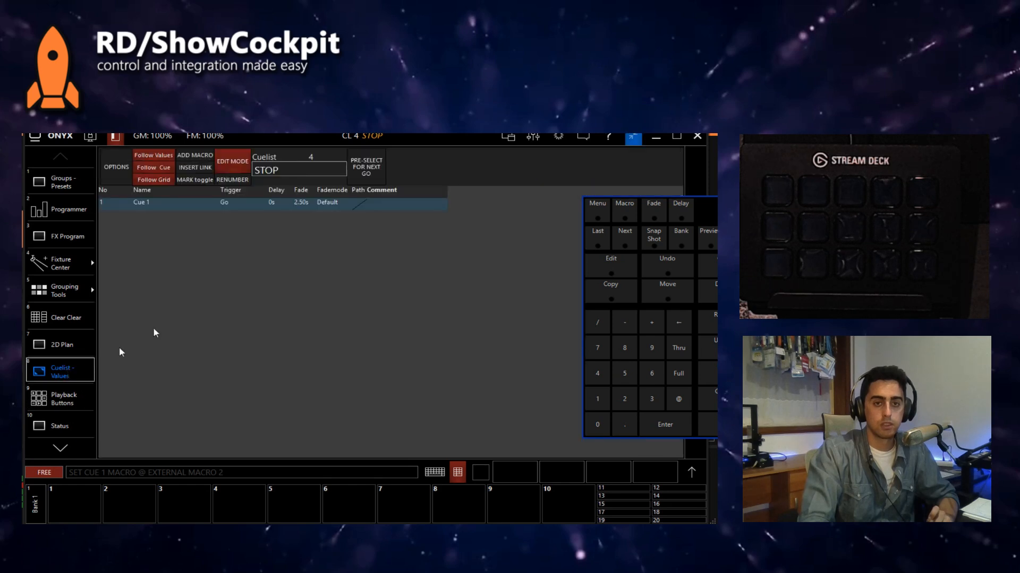
Step: Add a macro to Cue 1 of the STOP cuelist and set it to EXTERNAL MACRO 3
{"action": "left_click", "coordinate": [187, 158]}
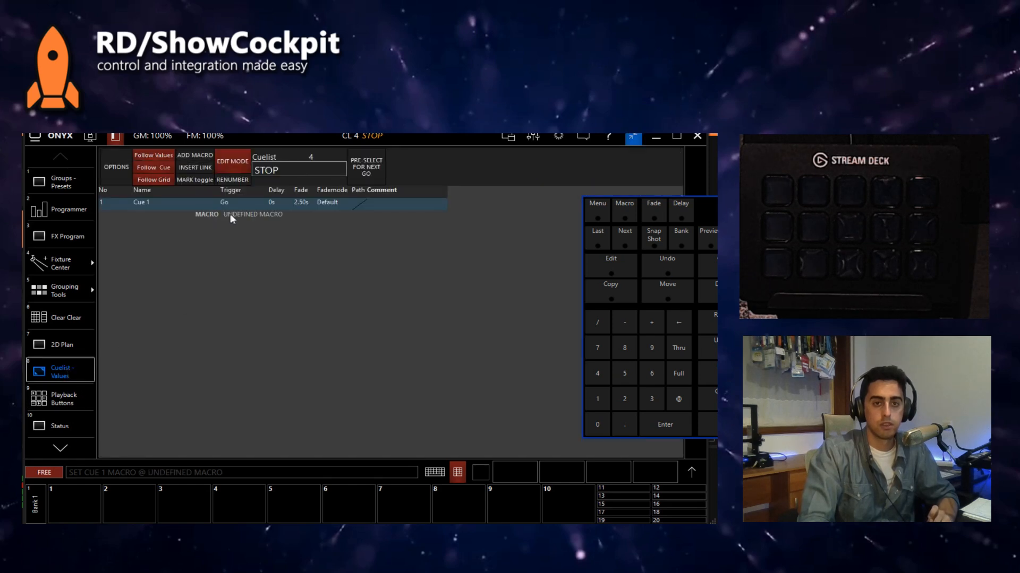
{"action": "left_click", "coordinate": [235, 216]}
{"action": "left_click", "coordinate": [186, 162]}
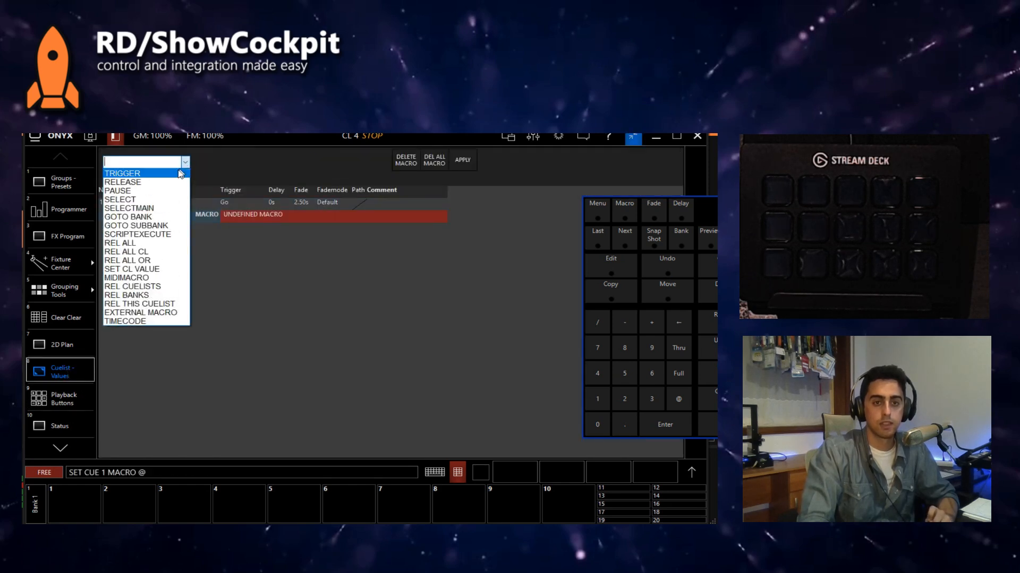
{"action": "left_click", "coordinate": [141, 312]}
{"action": "left_click", "coordinate": [256, 162]}
{"action": "left_click", "coordinate": [249, 190]}
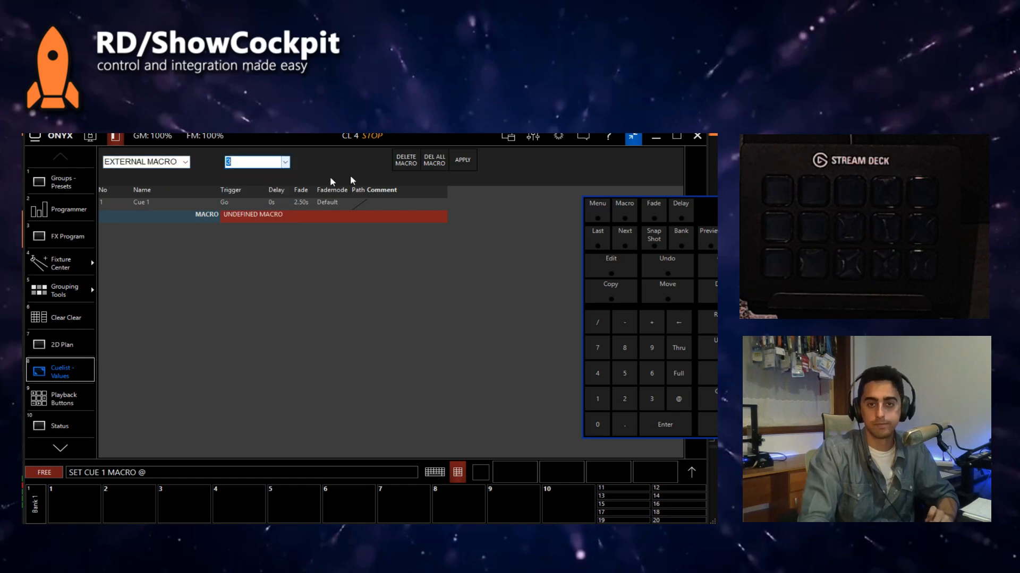
{"action": "left_click", "coordinate": [470, 162]}
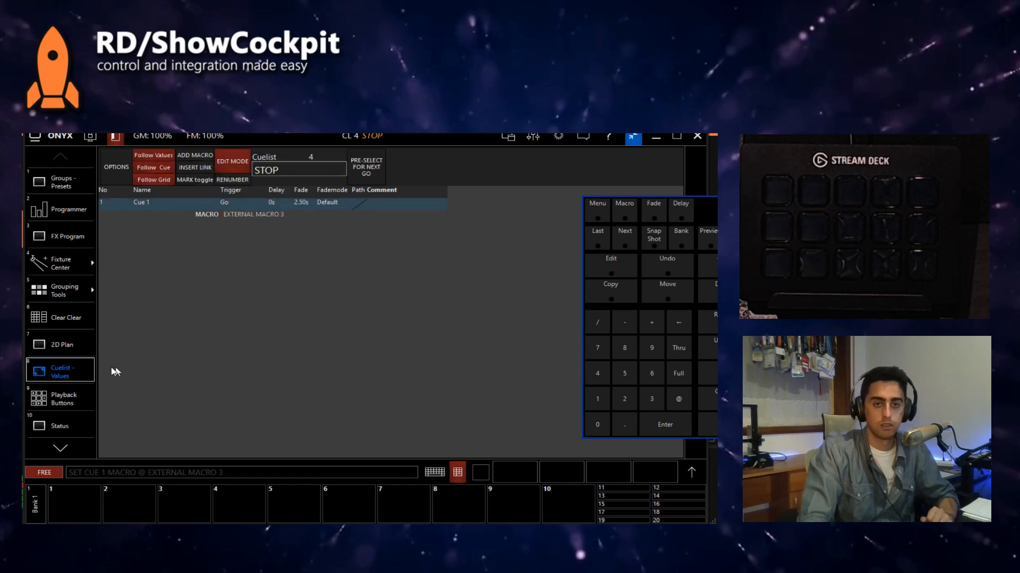
Step: Show the playback buttons in Go mode and fire the PLAY, PAUSE and STOP cuelists, ending with PLAY
{"action": "left_click", "coordinate": [61, 399]}
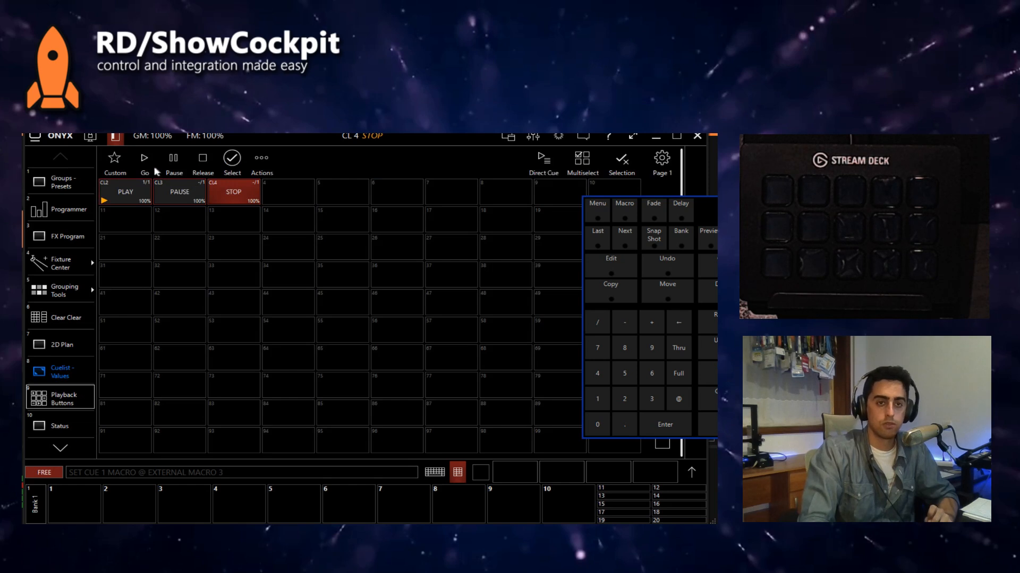
{"action": "left_click", "coordinate": [134, 199]}
{"action": "left_click", "coordinate": [178, 198]}
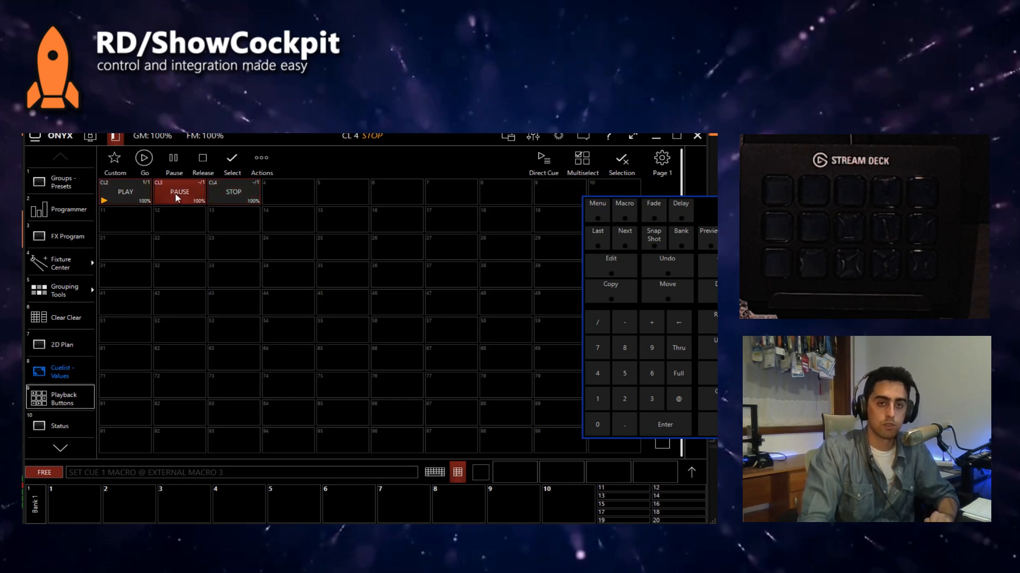
{"action": "left_click", "coordinate": [249, 196]}
{"action": "left_click", "coordinate": [143, 199]}
Step: Reposition the Onyx window so the playback buttons and ShowCockpit's VLC - HTTP and Onyx elements are visible together
{"action": "left_click_drag", "start_coordinate": [245, 137], "coordinate": [403, 151]}
{"action": "left_click_drag", "start_coordinate": [861, 307], "coordinate": [708, 307]}
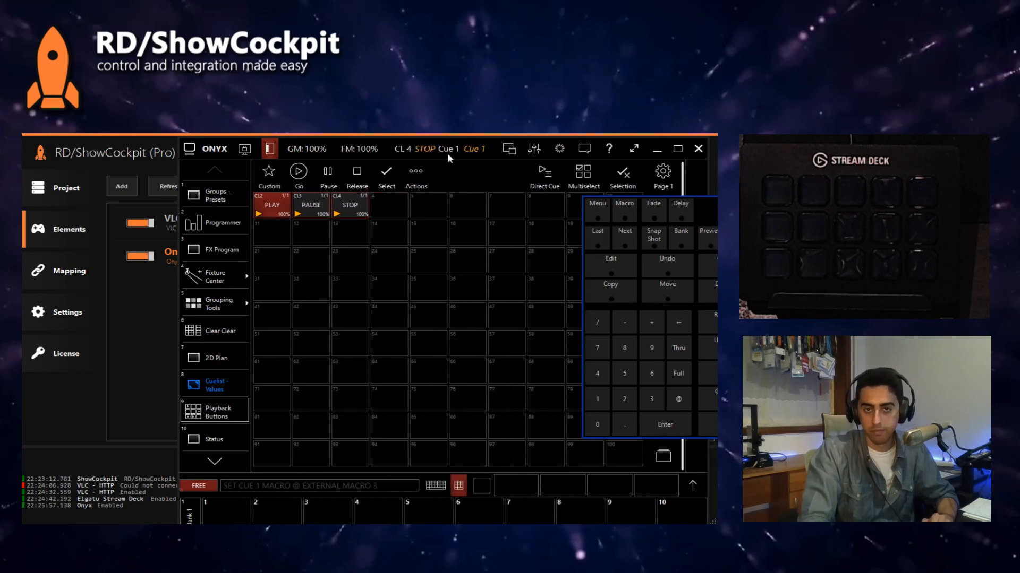
{"action": "left_click_drag", "start_coordinate": [392, 148], "coordinate": [144, 297]}
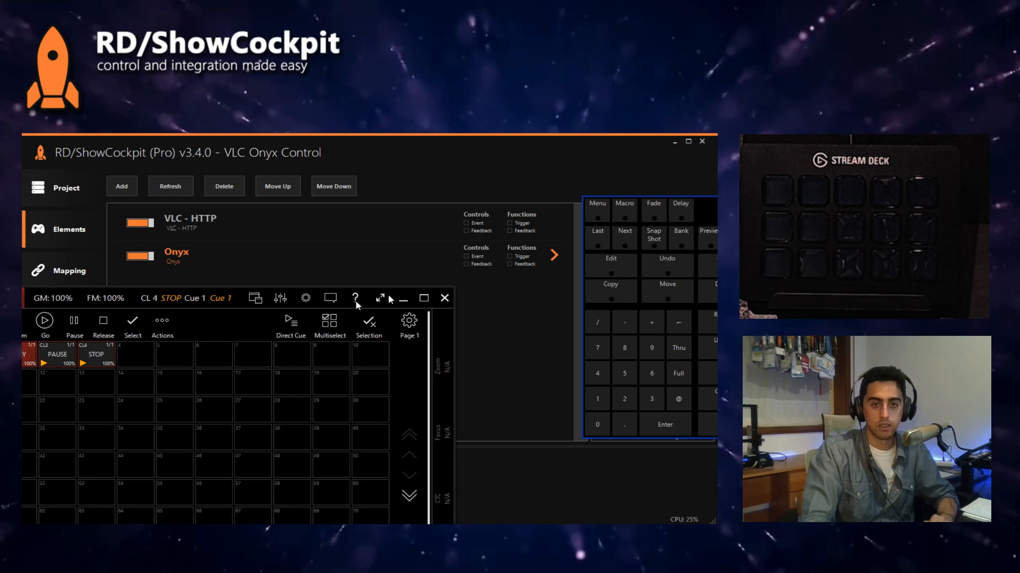
{"action": "left_click_drag", "start_coordinate": [202, 301], "coordinate": [260, 299]}
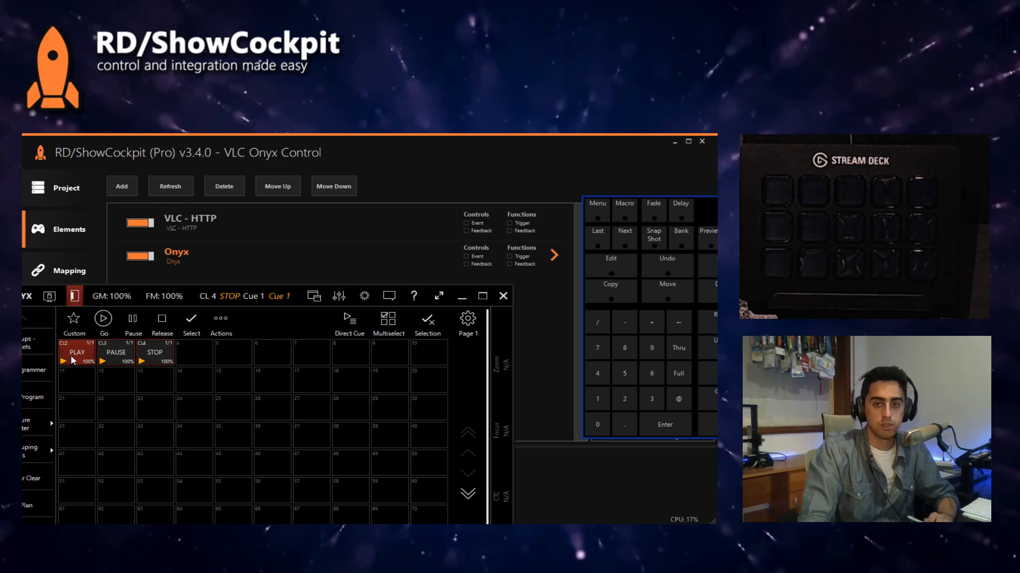
Step: Fire the PAUSE, STOP and PLAY cuelists in turn while watching the Onyx element's Event indicator in ShowCockpit
{"action": "left_click", "coordinate": [115, 356]}
{"action": "left_click", "coordinate": [157, 360]}
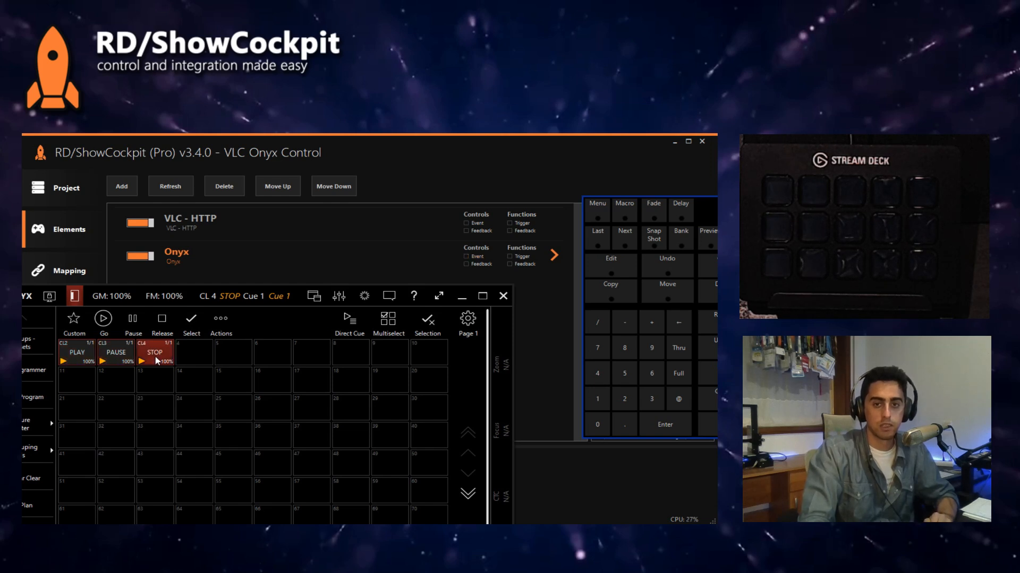
{"action": "left_click", "coordinate": [74, 362]}
{"action": "left_click", "coordinate": [120, 361]}
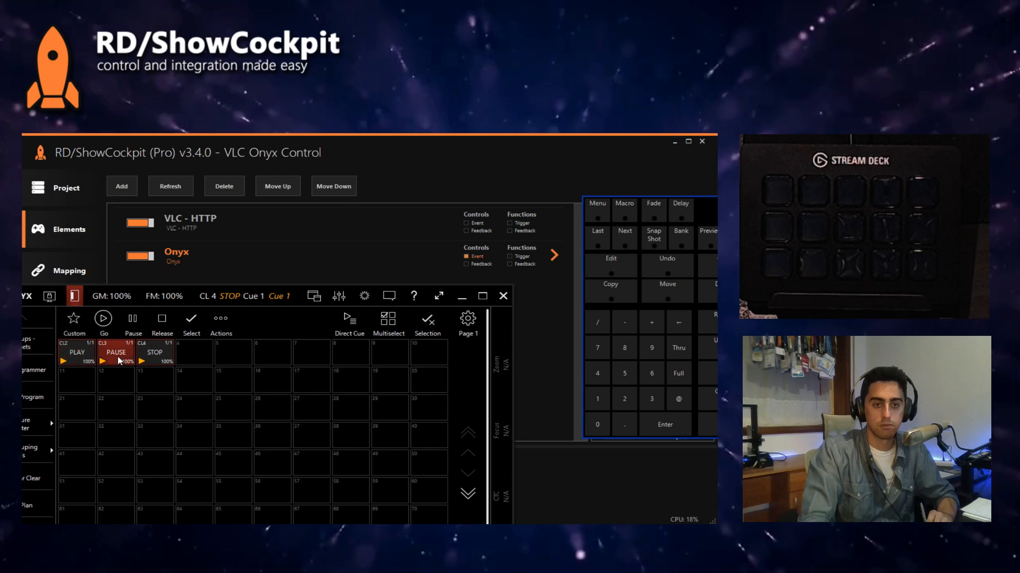
{"action": "left_click", "coordinate": [144, 359]}
{"action": "left_click", "coordinate": [78, 361]}
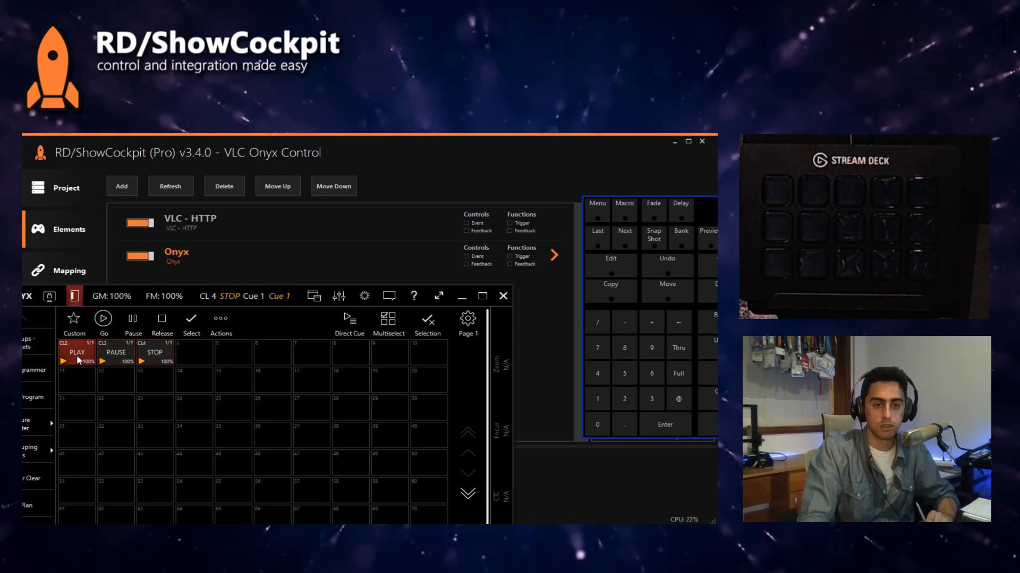
Step: Check the macro in the Cuelist - Values view, return to the playback buttons and fire PAUSE, STOP and PLAY again
{"action": "left_click", "coordinate": [40, 522]}
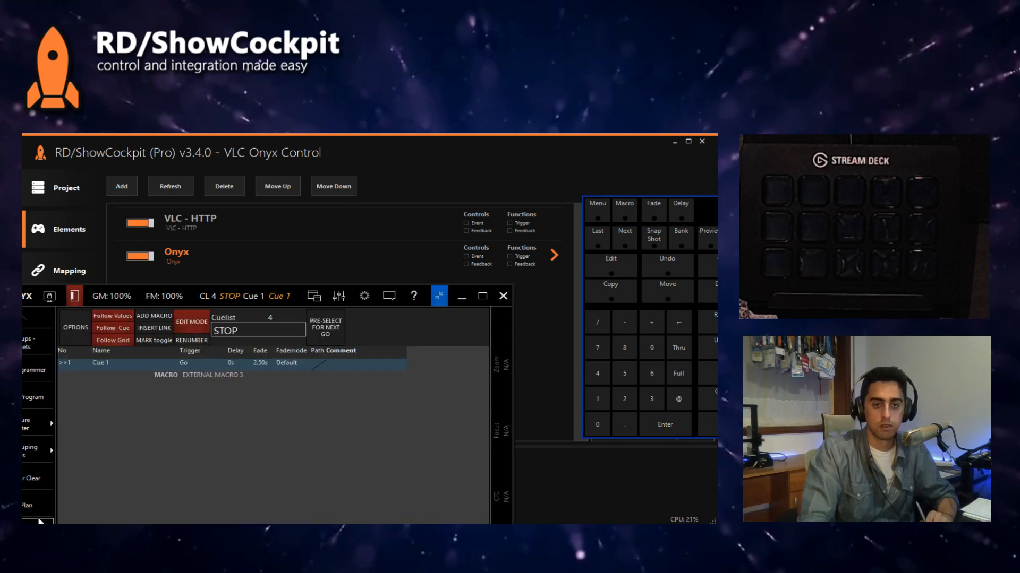
{"action": "left_click", "coordinate": [39, 522]}
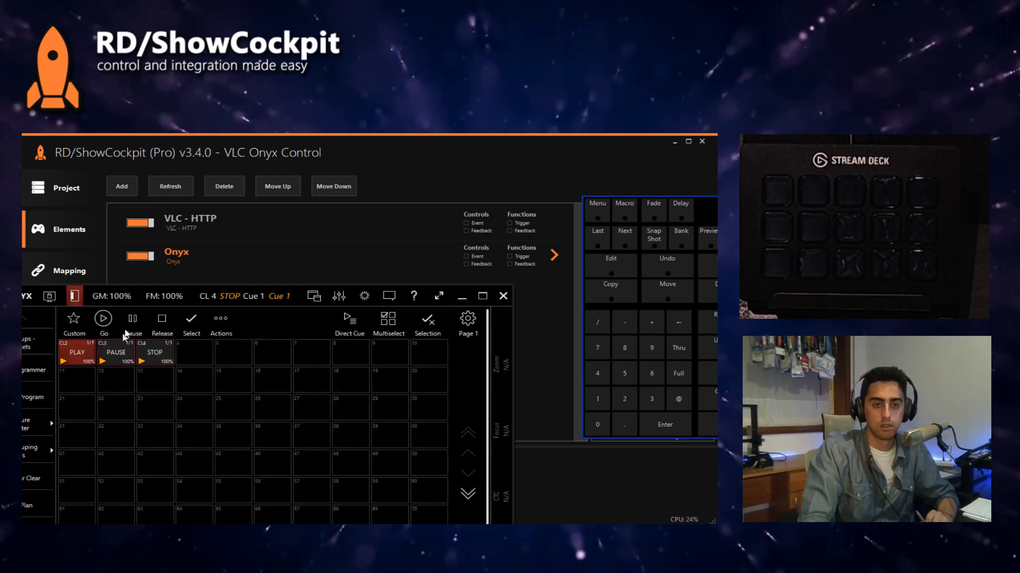
{"action": "left_click", "coordinate": [116, 348]}
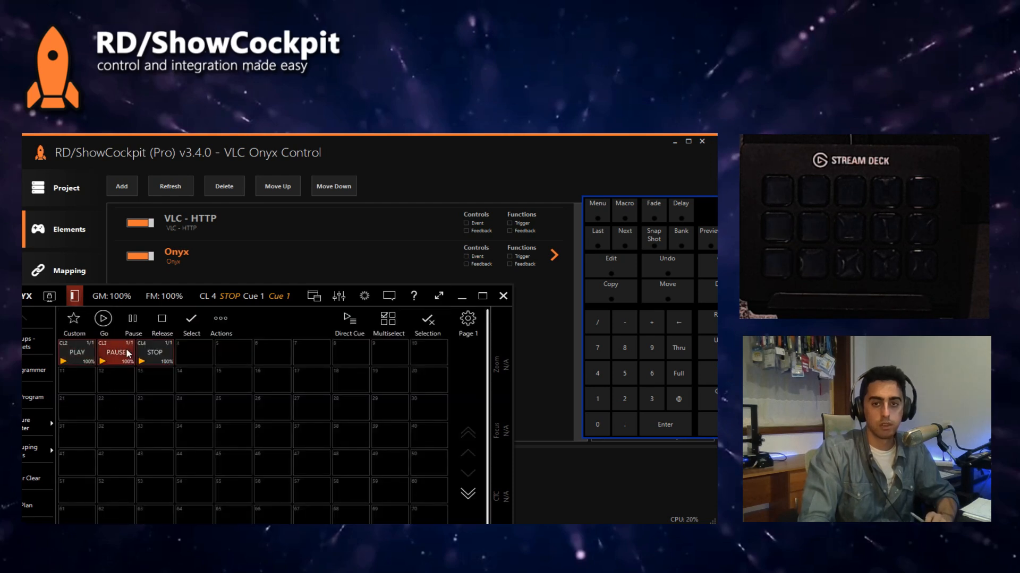
{"action": "left_click", "coordinate": [154, 353]}
{"action": "left_click", "coordinate": [79, 353]}
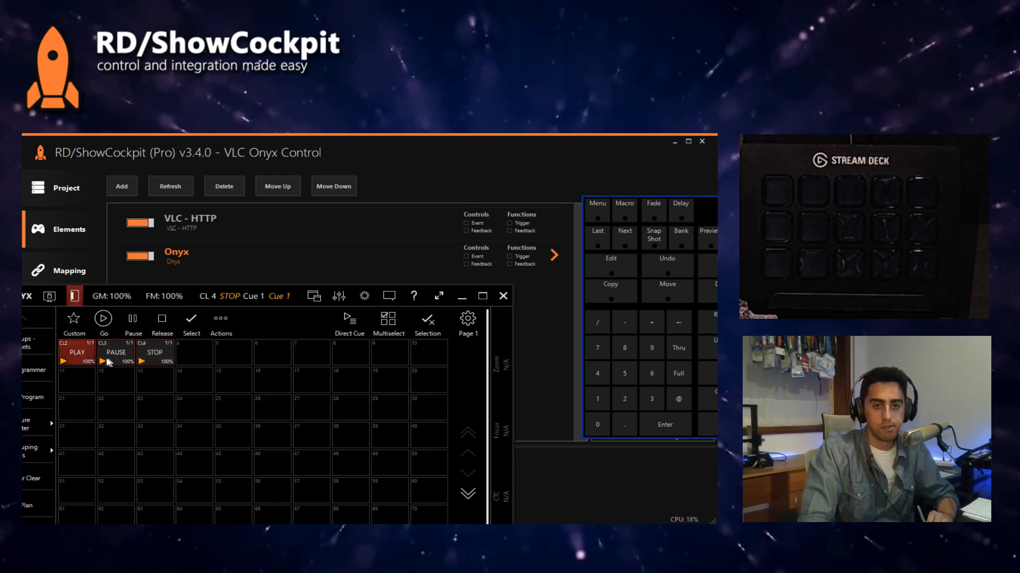
Step: Select the PLAY cuelist and change its Cue 1 macro to EXTERNAL MACRO 4
{"action": "left_click", "coordinate": [190, 320]}
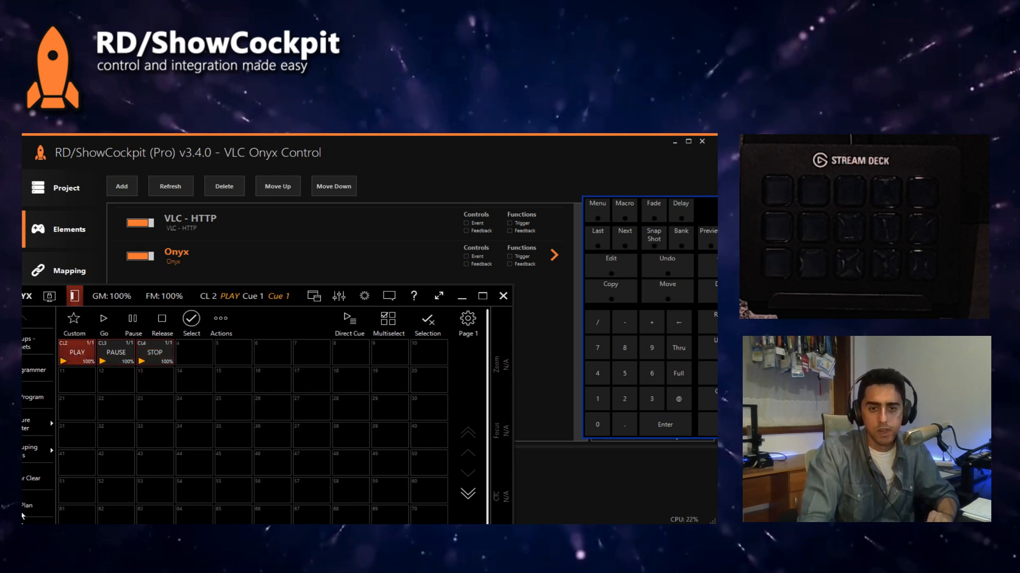
{"action": "left_click", "coordinate": [68, 364]}
{"action": "left_click", "coordinate": [224, 377]}
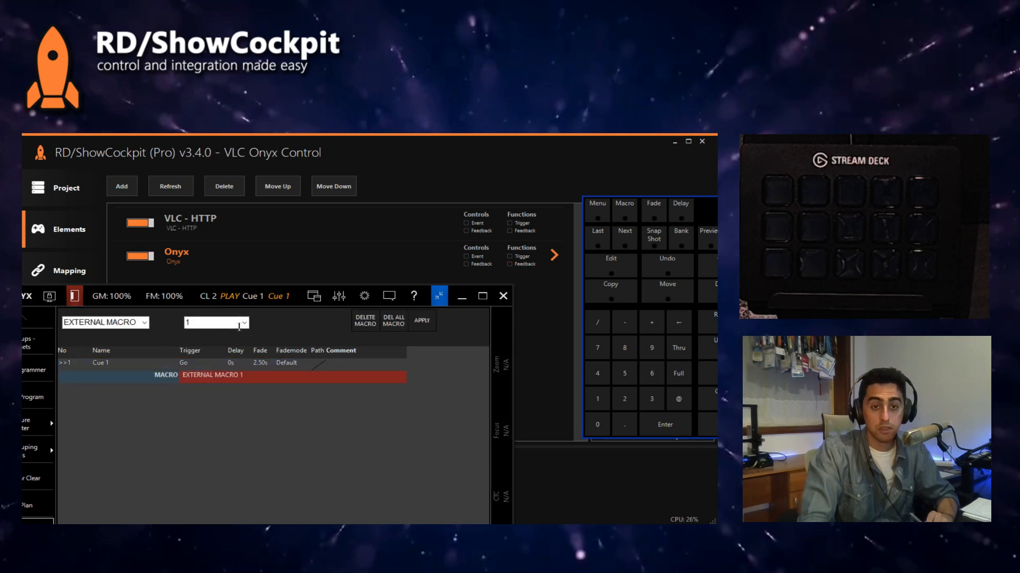
{"action": "left_click", "coordinate": [241, 323]}
{"action": "left_click", "coordinate": [217, 360]}
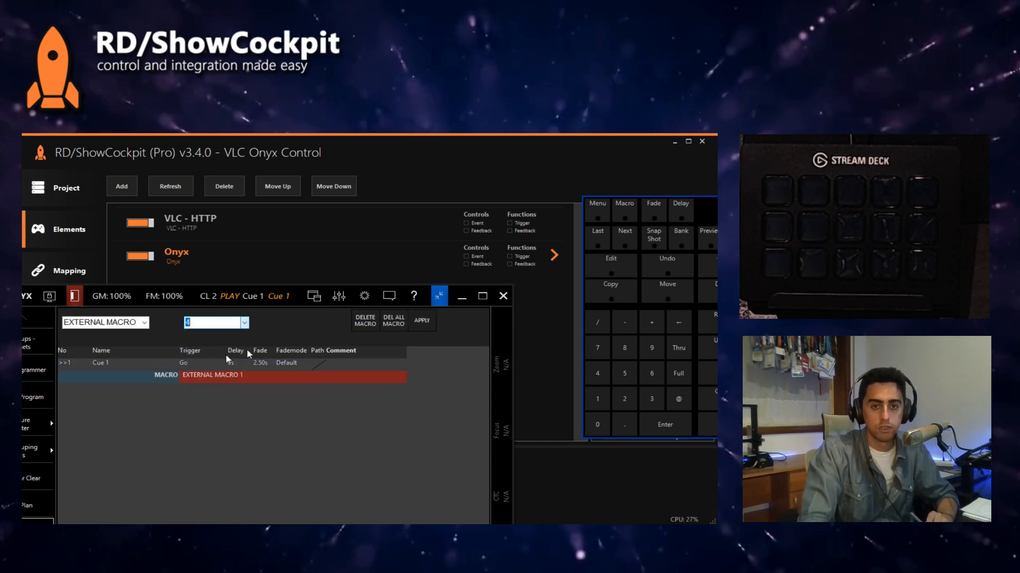
{"action": "left_click", "coordinate": [415, 321]}
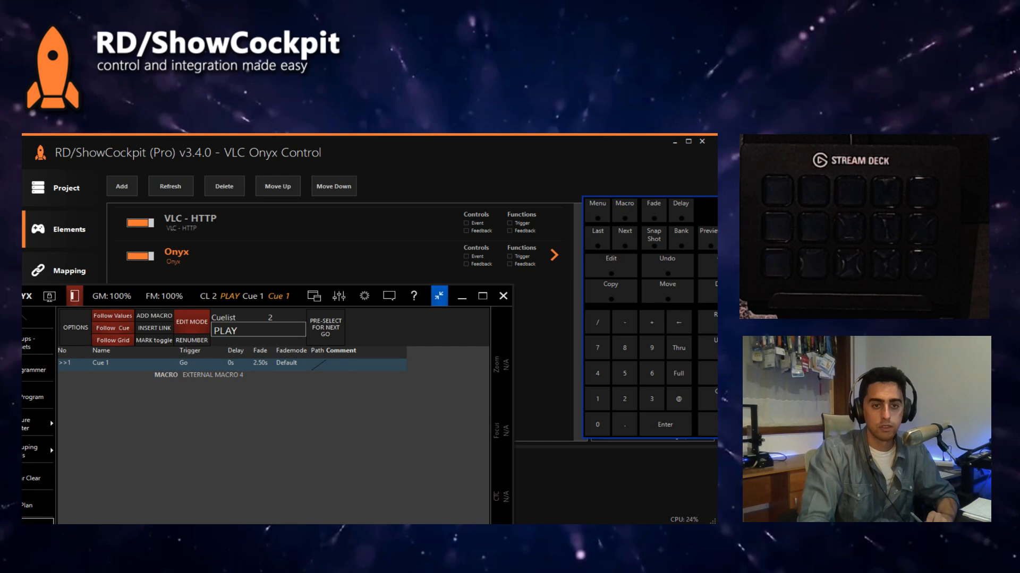
Step: Return to the playback buttons, release the PLAY cuelist and fire it again in Go mode
{"action": "left_click", "coordinate": [438, 296]}
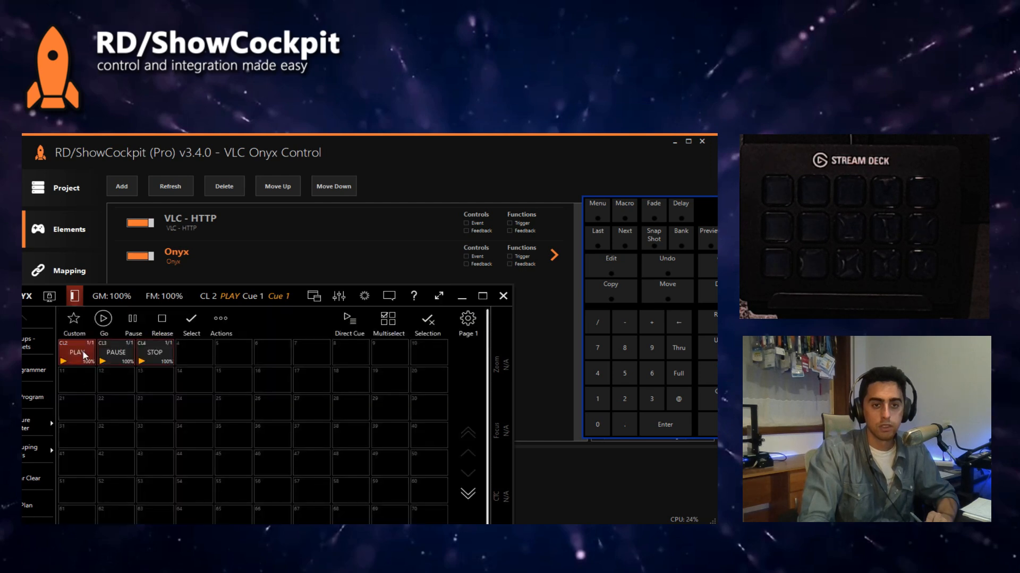
{"action": "left_click", "coordinate": [166, 323]}
{"action": "left_click", "coordinate": [76, 358]}
{"action": "left_click", "coordinate": [108, 319]}
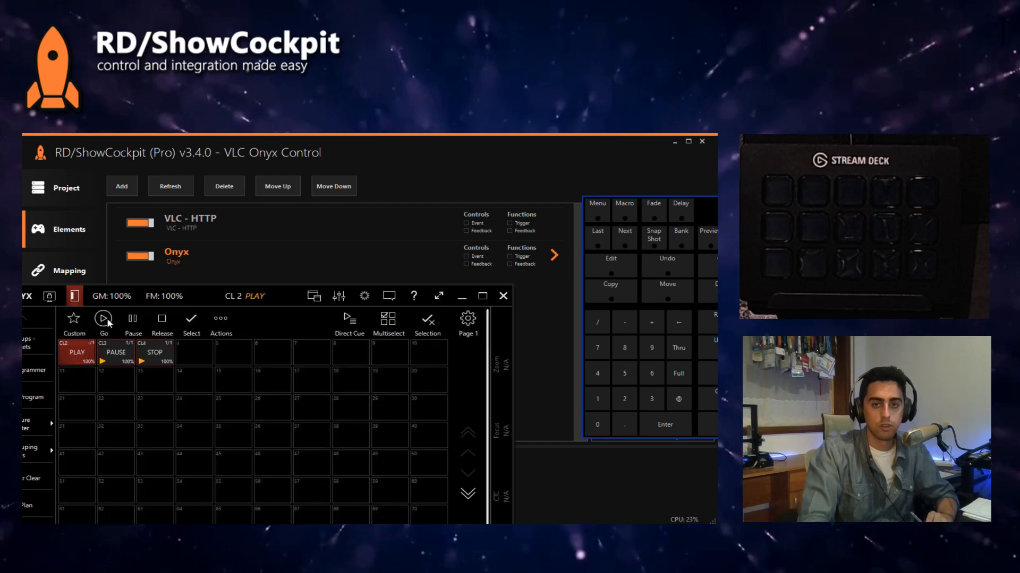
{"action": "left_click", "coordinate": [88, 359]}
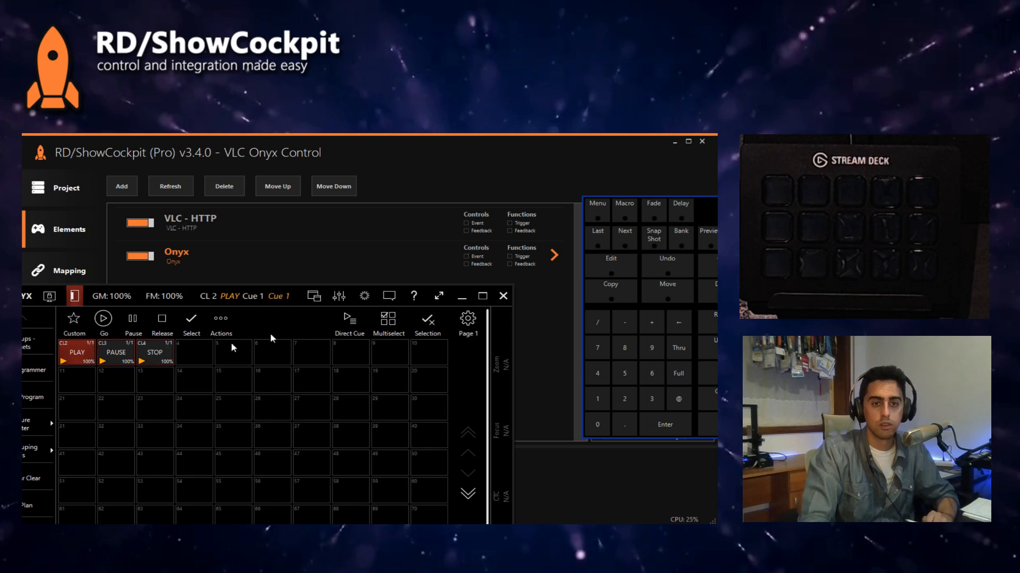
Step: Fire the PAUSE, STOP and PLAY cuelists repeatedly to test their external macros, ending with STOP
{"action": "left_click", "coordinate": [126, 355]}
{"action": "left_click", "coordinate": [154, 352]}
{"action": "left_click", "coordinate": [84, 355]}
{"action": "left_click", "coordinate": [119, 354]}
{"action": "left_click", "coordinate": [160, 354]}
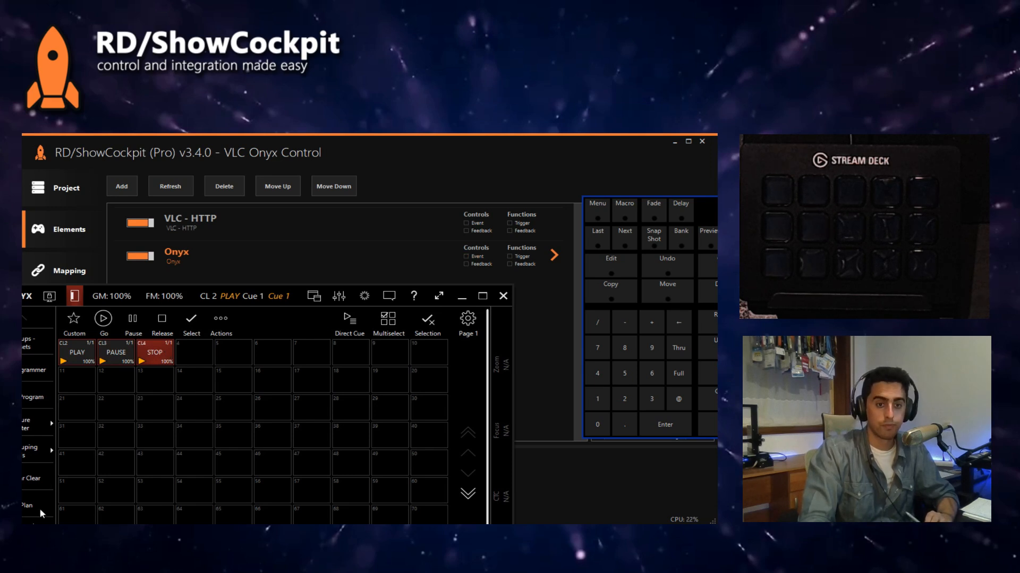
Step: Set the PLAY cuelist's Cue 1 macro back to EXTERNAL MACRO 1 and return to the playback buttons
{"action": "left_click", "coordinate": [40, 529]}
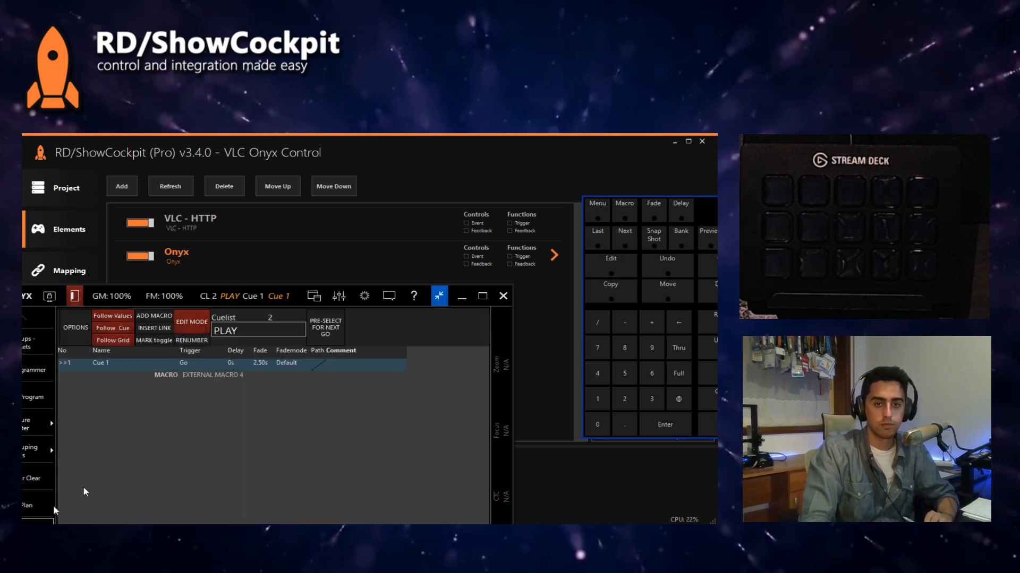
{"action": "left_click", "coordinate": [247, 374]}
{"action": "left_click", "coordinate": [244, 324]}
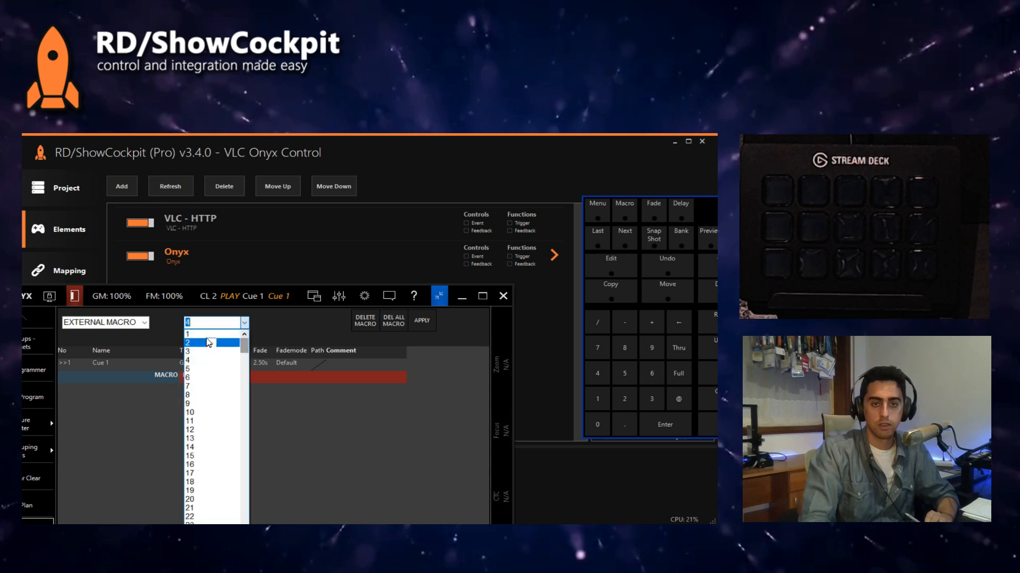
{"action": "left_click", "coordinate": [209, 335]}
{"action": "left_click", "coordinate": [418, 325]}
{"action": "left_click", "coordinate": [439, 296]}
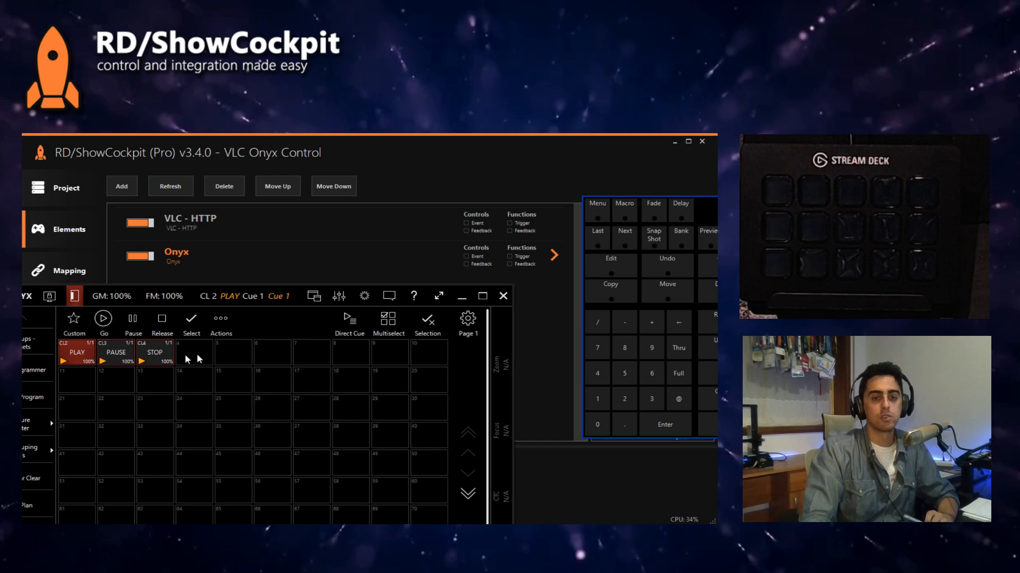
Step: Fire the PAUSE cuelist, switch to ShowCockpit and set the Onyx element's log level to Verbose
{"action": "left_click", "coordinate": [120, 355]}
{"action": "left_click", "coordinate": [551, 325]}
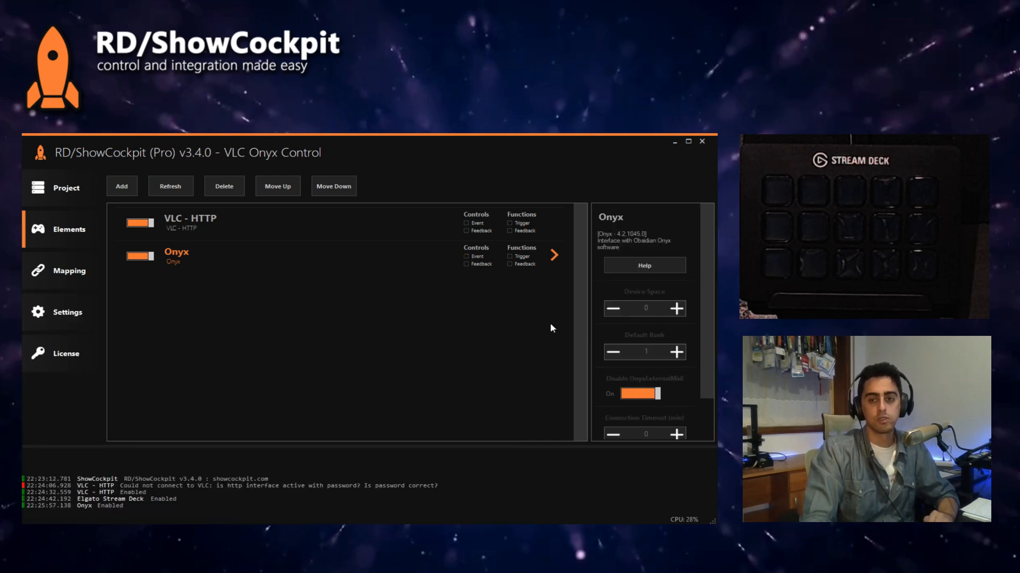
{"action": "scroll", "coordinate": [685, 382], "scroll_direction": "down", "scroll_amount": 2}
{"action": "left_click", "coordinate": [644, 426]}
{"action": "left_click", "coordinate": [636, 485]}
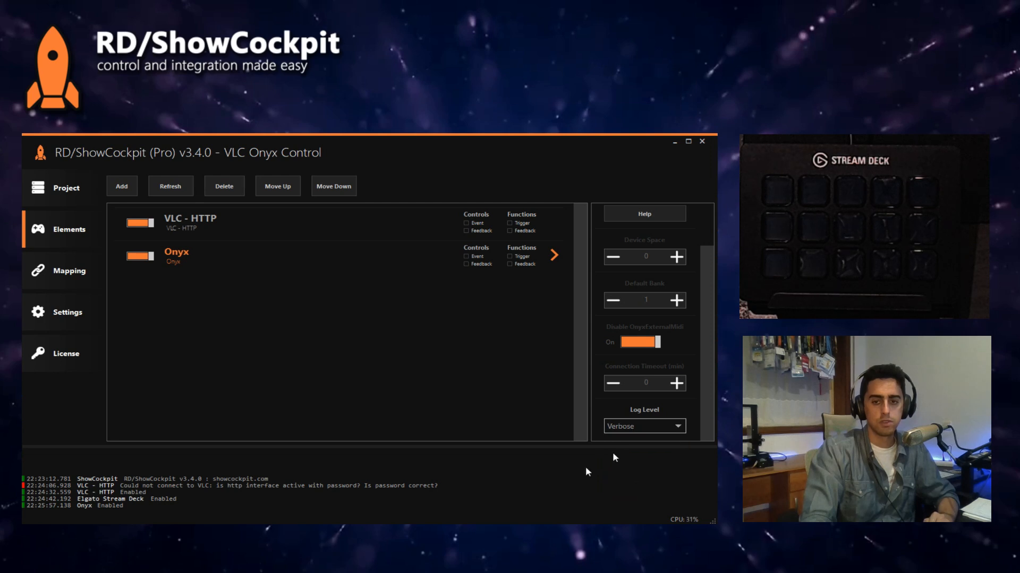
Step: Fire the PLAY cuelist in Onyx and check the ShowCockpit log for the triggered external macro
{"action": "key", "text": "alt+Tab"}
{"action": "left_click", "coordinate": [76, 360]}
{"action": "left_click", "coordinate": [400, 169]}
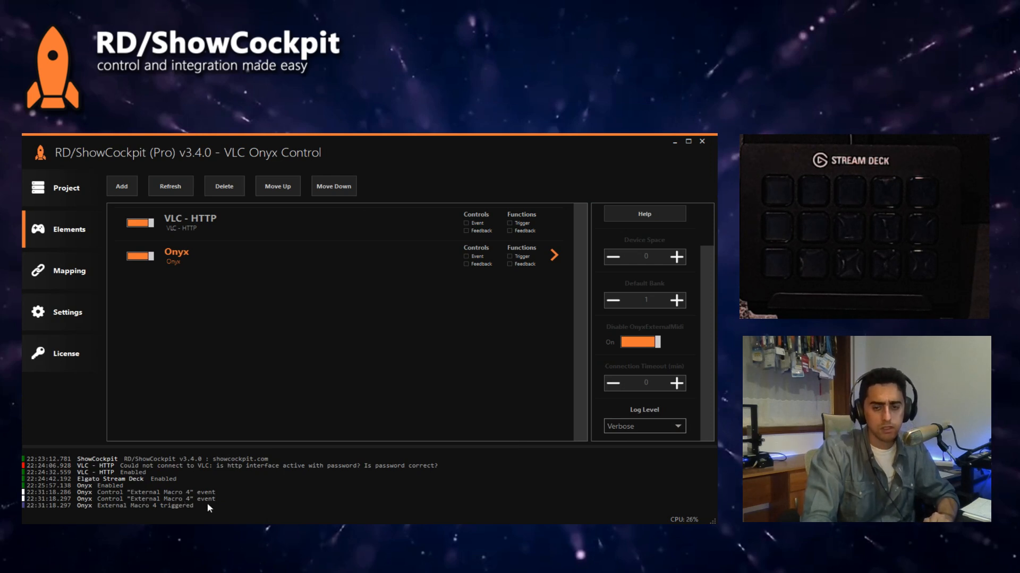
Step: Switch to Onyx, check which macro the PLAY cuelist's Cue 1 holds, and compare it with the ShowCockpit log
{"action": "key", "text": "alt+Tab"}
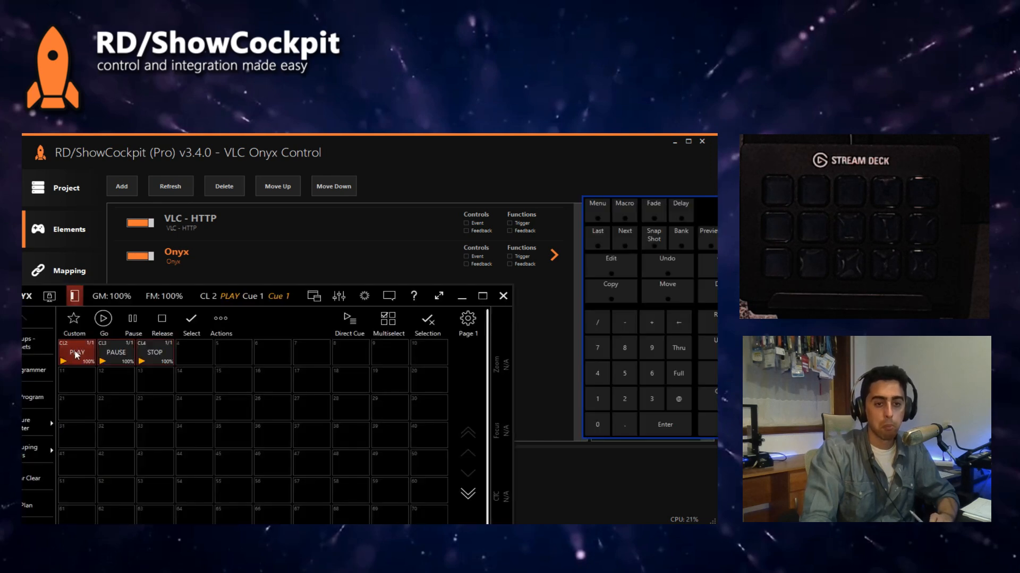
{"action": "left_click", "coordinate": [42, 523]}
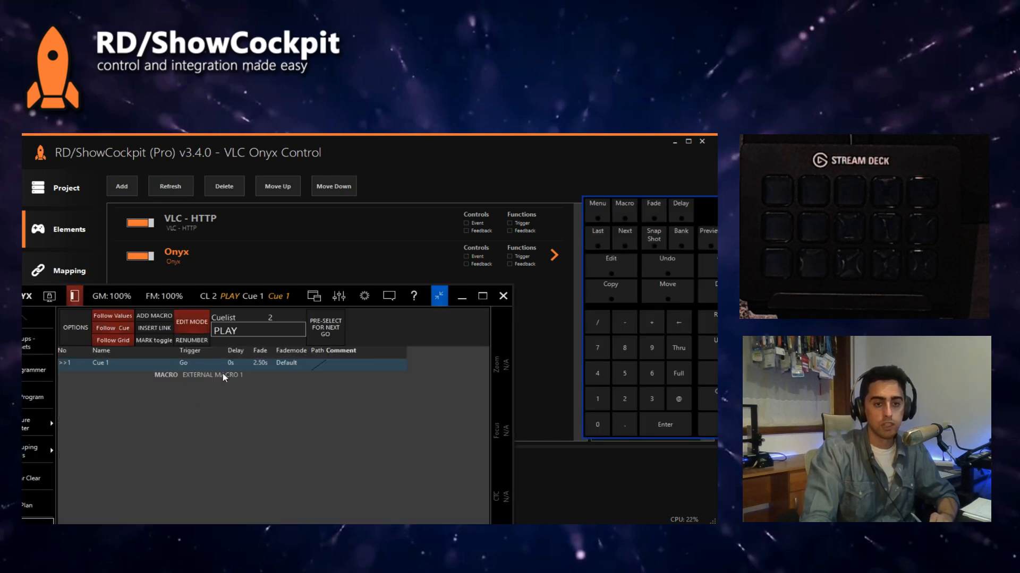
{"action": "left_click", "coordinate": [438, 295]}
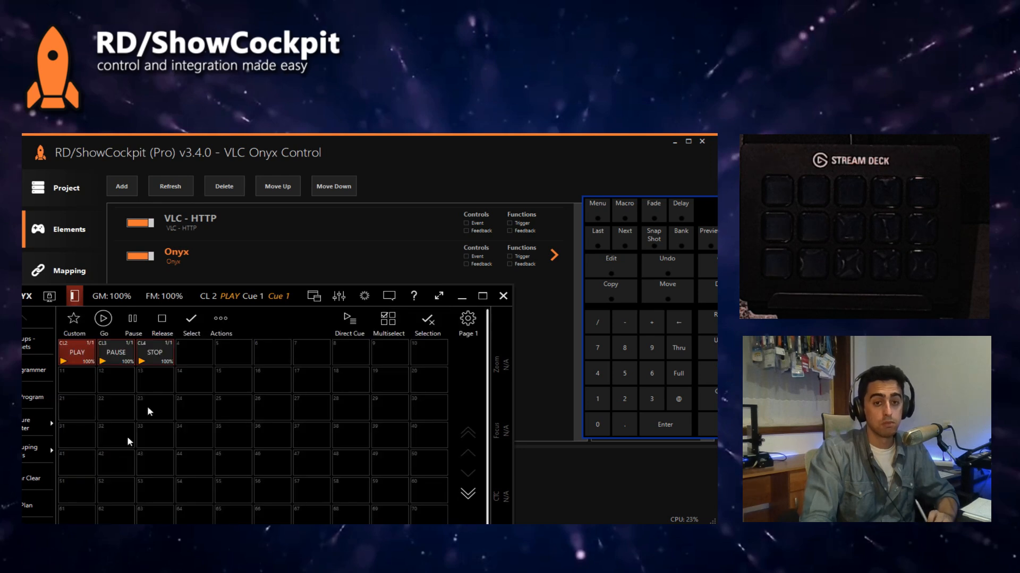
{"action": "left_click", "coordinate": [416, 156]}
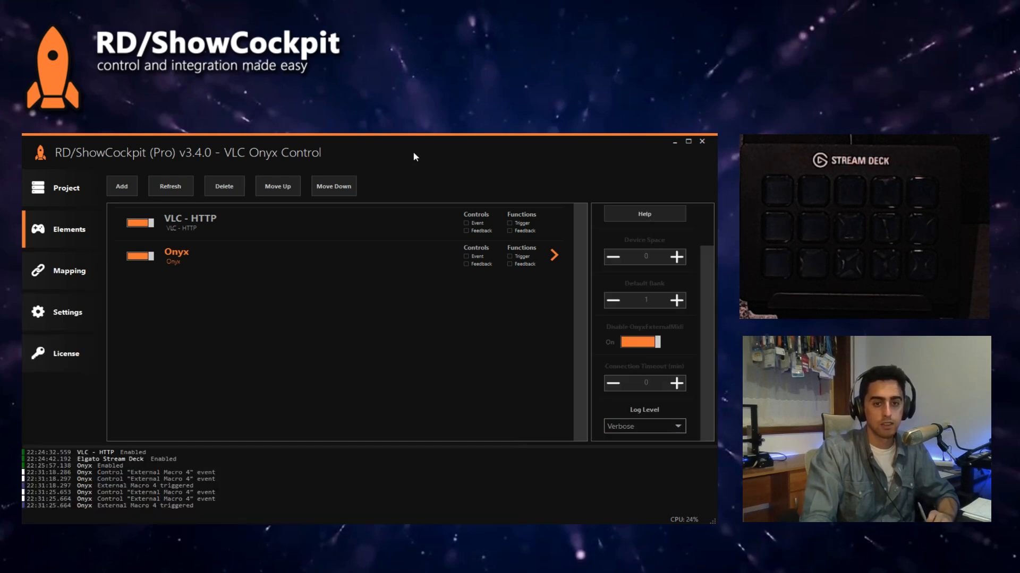
Step: Fire the PAUSE cuelist in Onyx and check its macro event in the ShowCockpit log
{"action": "left_click", "coordinate": [192, 536]}
{"action": "left_click", "coordinate": [120, 355]}
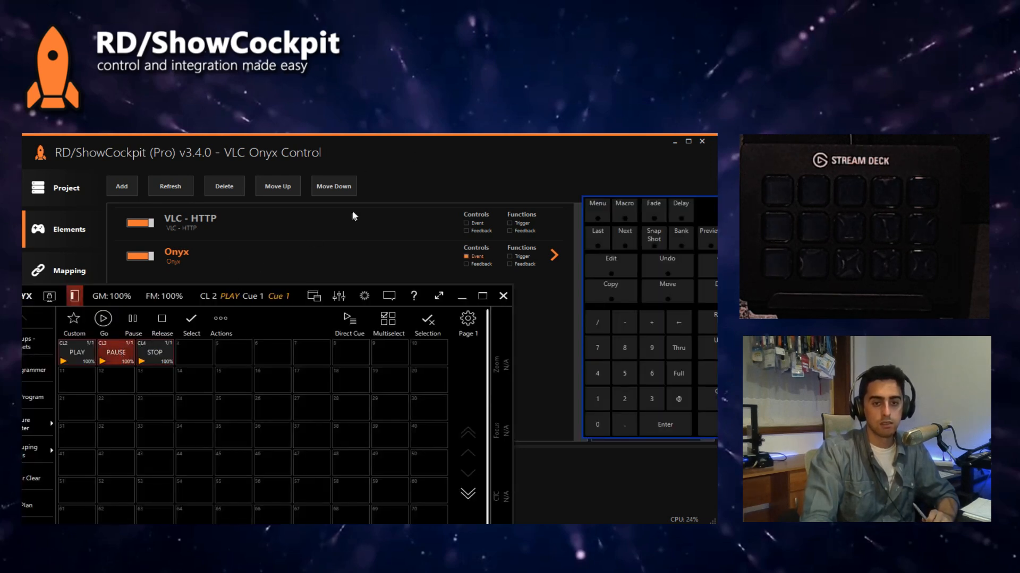
{"action": "left_click", "coordinate": [388, 173]}
Step: Release the PLAY cuelist in Onyx, fire it again and check its macro event in the ShowCockpit log
{"action": "left_click", "coordinate": [199, 535]}
{"action": "left_click", "coordinate": [160, 317]}
{"action": "left_click", "coordinate": [85, 353]}
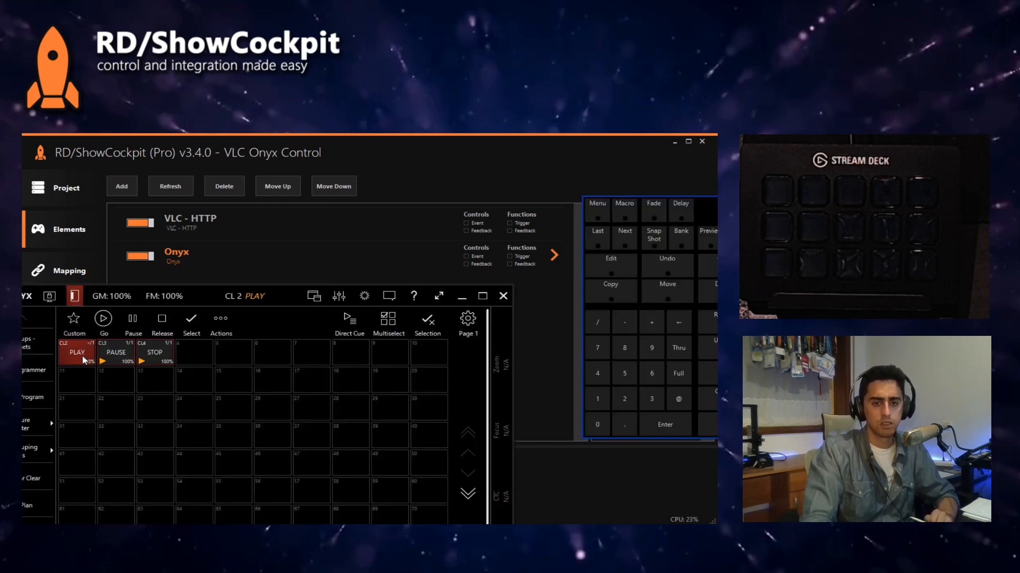
{"action": "left_click", "coordinate": [374, 169]}
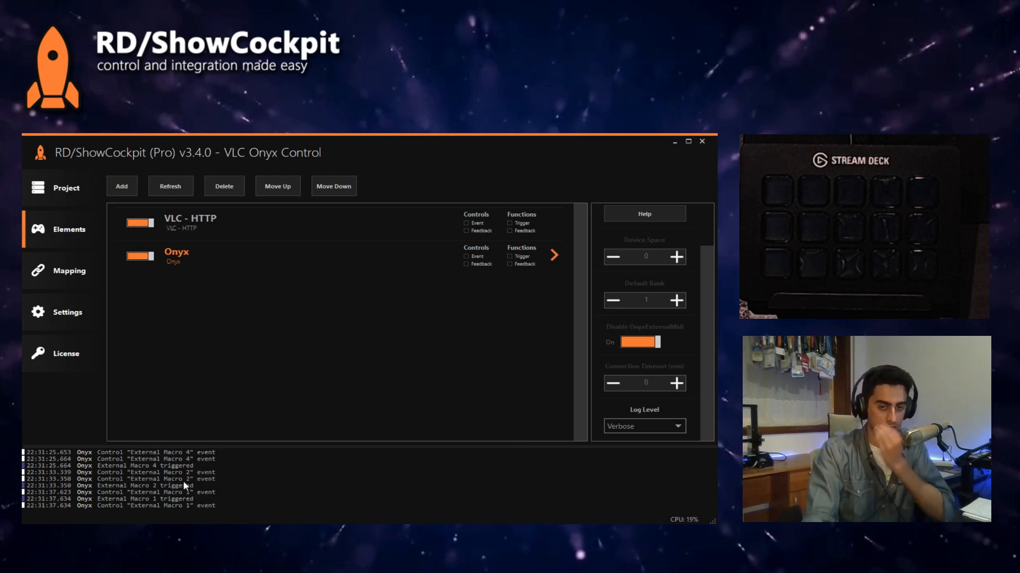
Step: Fire the PLAY, PAUSE and STOP cuelists in Onyx and check their macro events in the ShowCockpit log
{"action": "key", "text": "alt+Tab"}
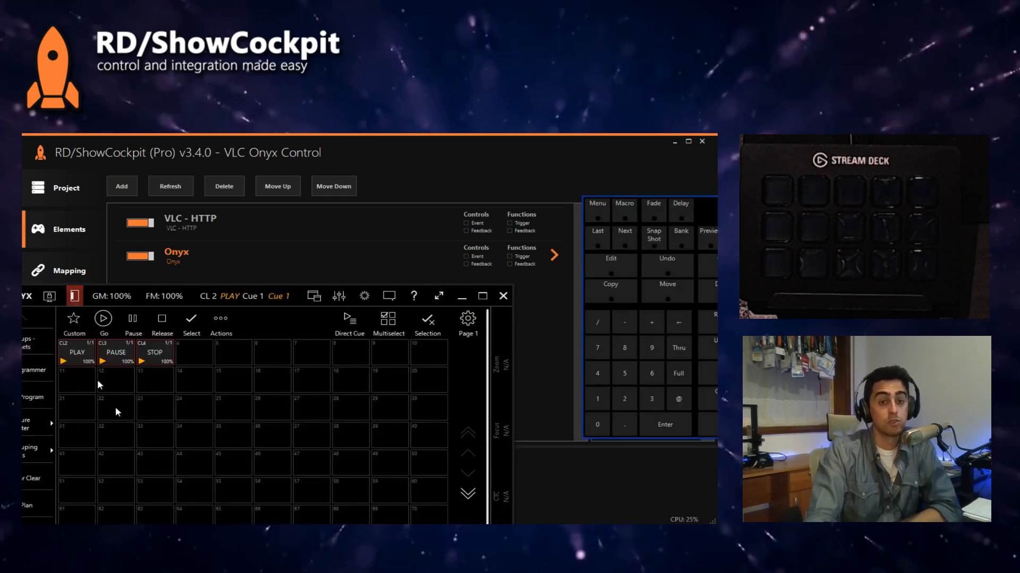
{"action": "left_click", "coordinate": [80, 352]}
{"action": "left_click", "coordinate": [125, 357]}
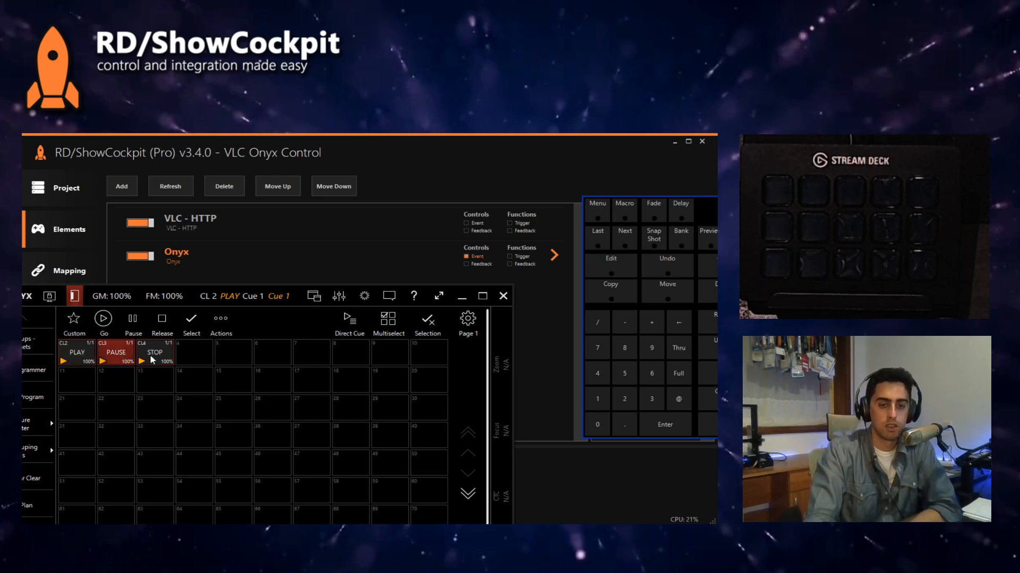
{"action": "key", "text": "alt+Tab"}
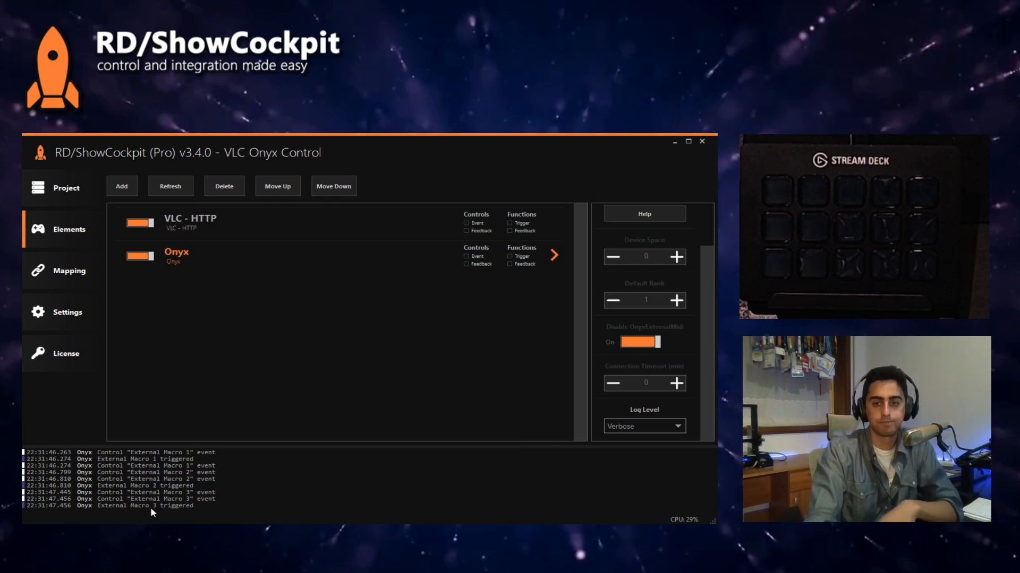
Step: Set the Onyx element's log level to Information, and test the log by firing the PLAY, PAUSE and STOP cuelists in Onyx
{"action": "left_click", "coordinate": [624, 430]}
{"action": "left_click", "coordinate": [625, 476]}
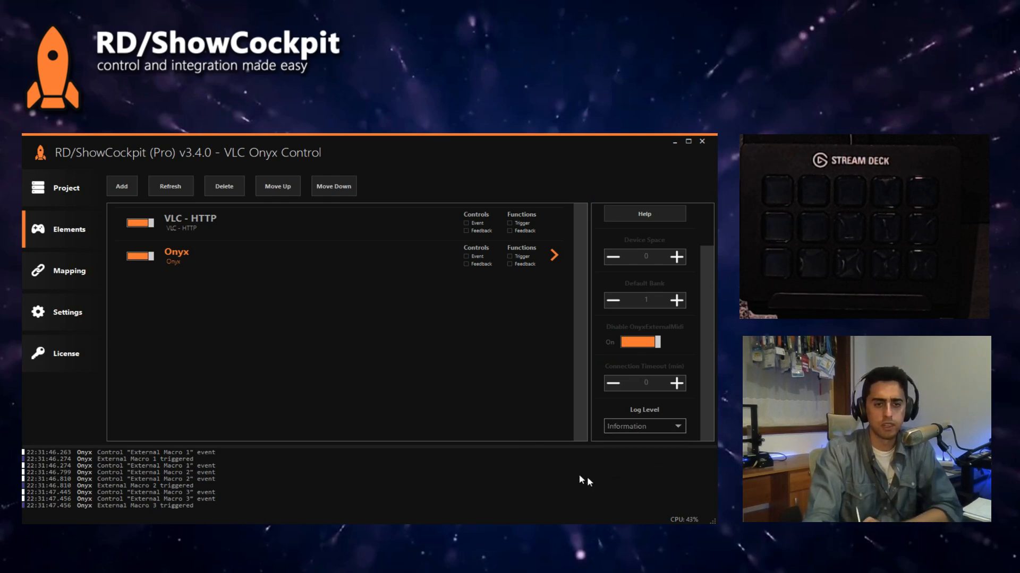
{"action": "key", "text": "alt+Tab"}
{"action": "left_click", "coordinate": [88, 351]}
{"action": "left_click", "coordinate": [118, 353]}
{"action": "left_click", "coordinate": [152, 352]}
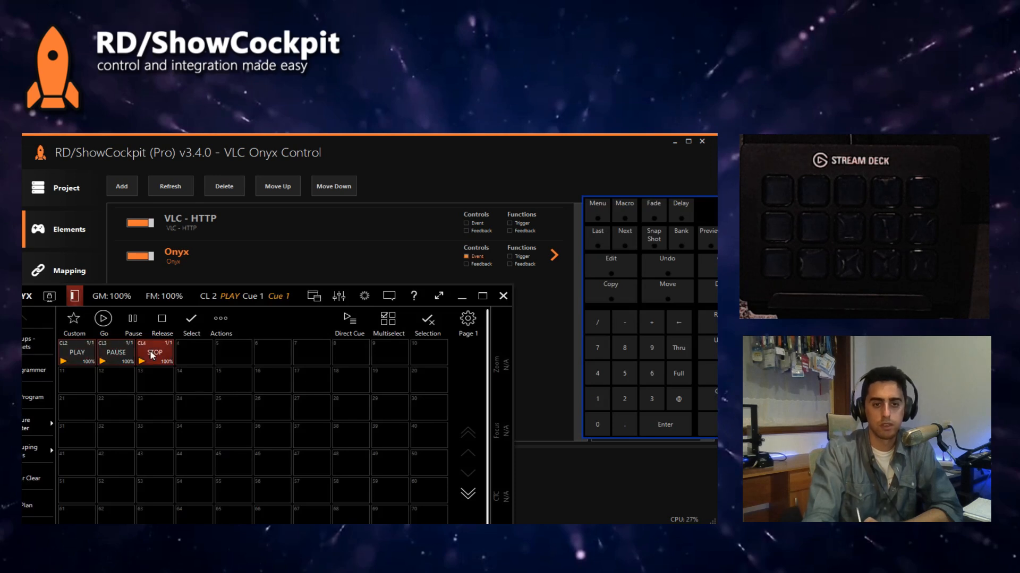
{"action": "left_click", "coordinate": [436, 165]}
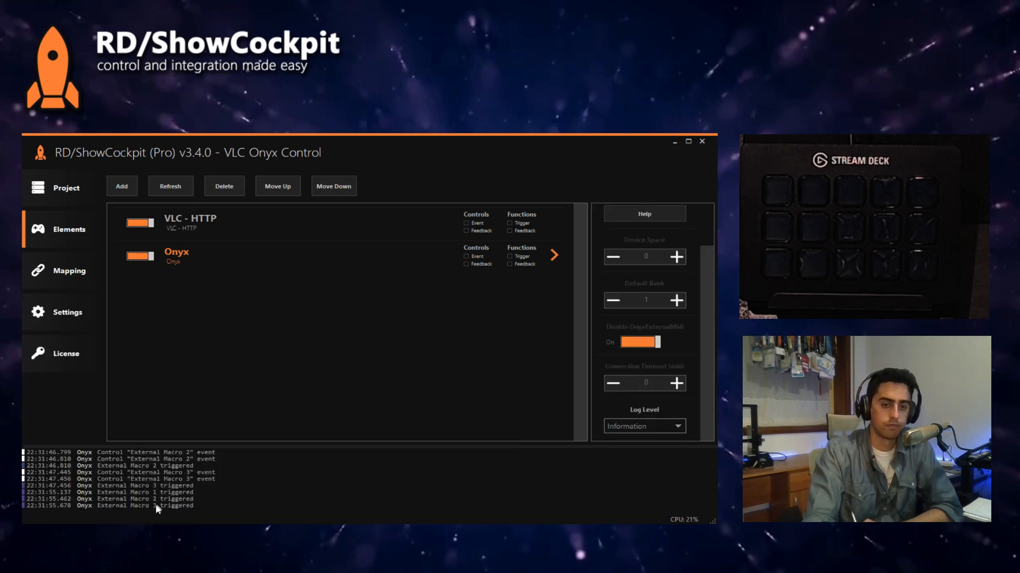
Step: Map VLC - HTTP's Transport Control function, set to Play, to Onyx External Macro 1
{"action": "left_click", "coordinate": [78, 273]}
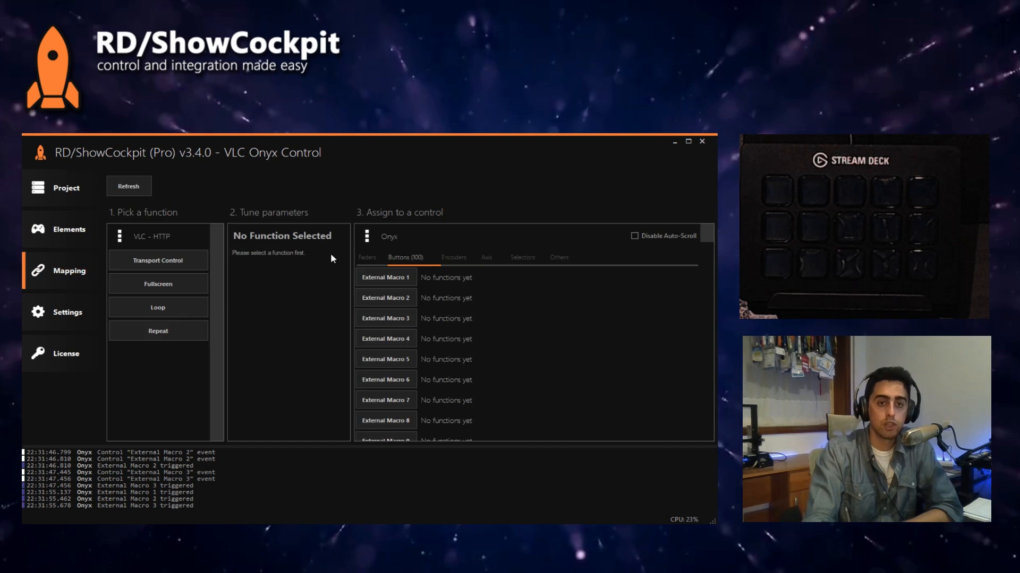
{"action": "left_click", "coordinate": [160, 261]}
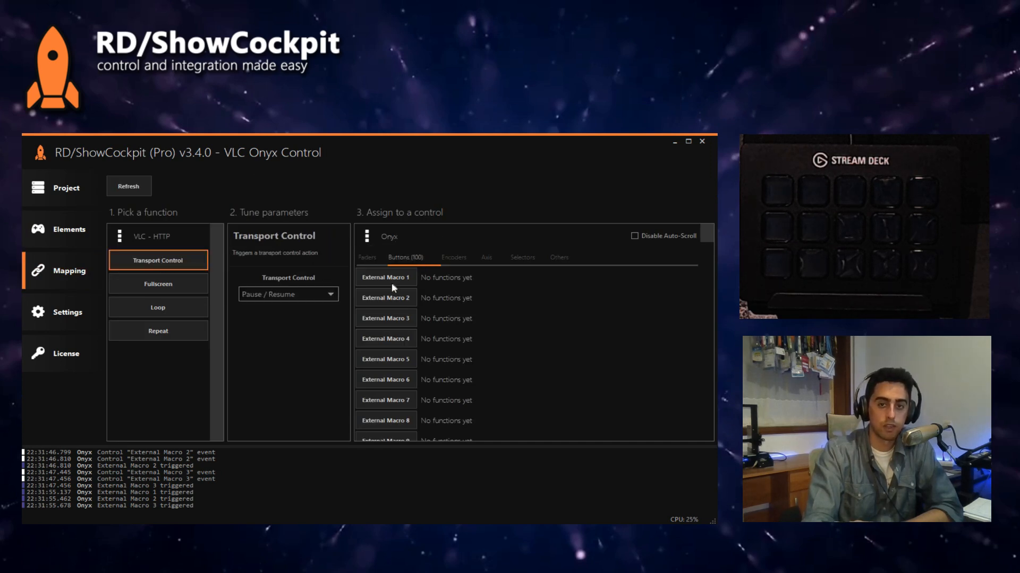
{"action": "scroll", "coordinate": [423, 360], "scroll_direction": "down", "scroll_amount": 3}
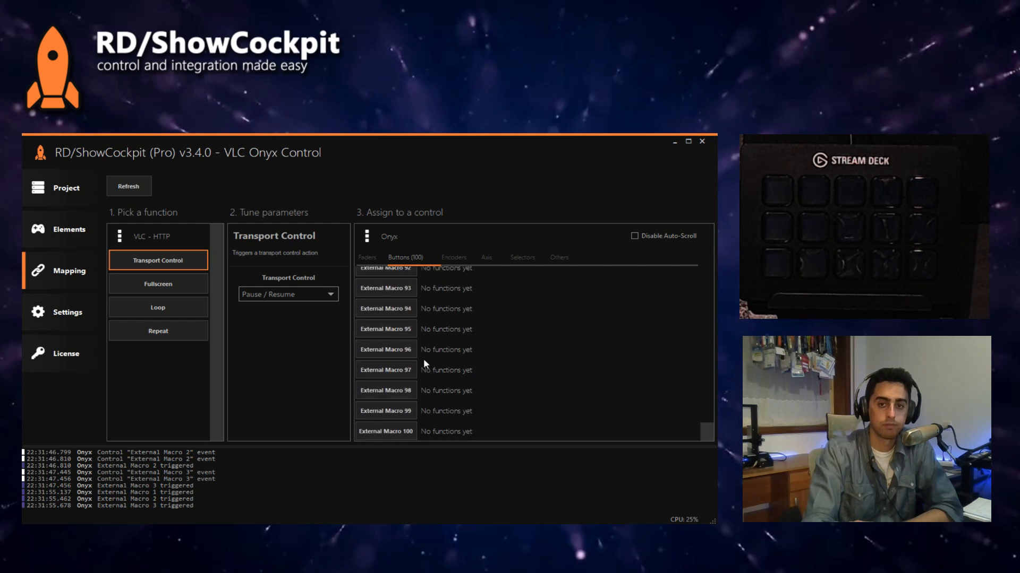
{"action": "scroll", "coordinate": [423, 359], "scroll_direction": "up", "scroll_amount": 3}
{"action": "scroll", "coordinate": [401, 302], "scroll_direction": "down", "scroll_amount": 20}
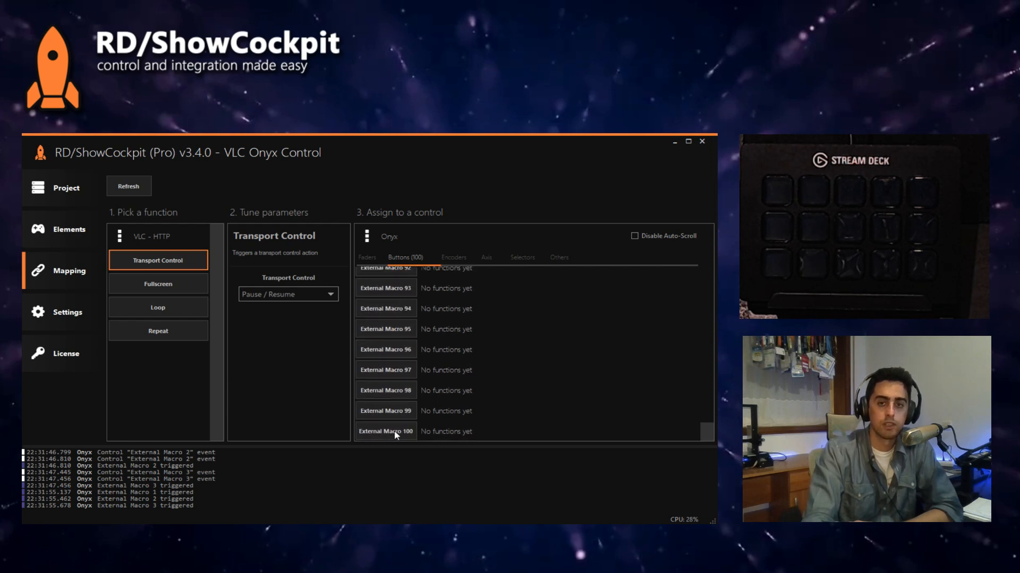
{"action": "scroll", "coordinate": [420, 371], "scroll_direction": "up", "scroll_amount": 20}
{"action": "left_click", "coordinate": [286, 293]}
{"action": "left_click", "coordinate": [260, 306]}
{"action": "left_click", "coordinate": [390, 282]}
Step: Map the Transport Control function, set to Stop, to External Macro 2
{"action": "left_click", "coordinate": [296, 294]}
{"action": "left_click", "coordinate": [284, 318]}
{"action": "left_click", "coordinate": [402, 301]}
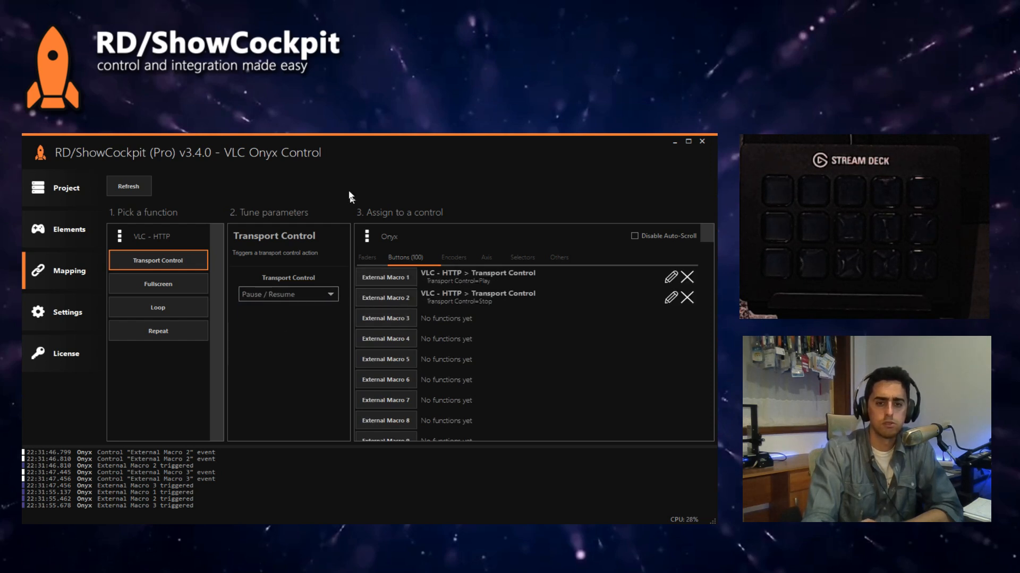
Step: Check the cuelist order in Onyx, and change External Macro 2's Transport Control mapping to Pause / Resume
{"action": "left_click", "coordinate": [304, 523]}
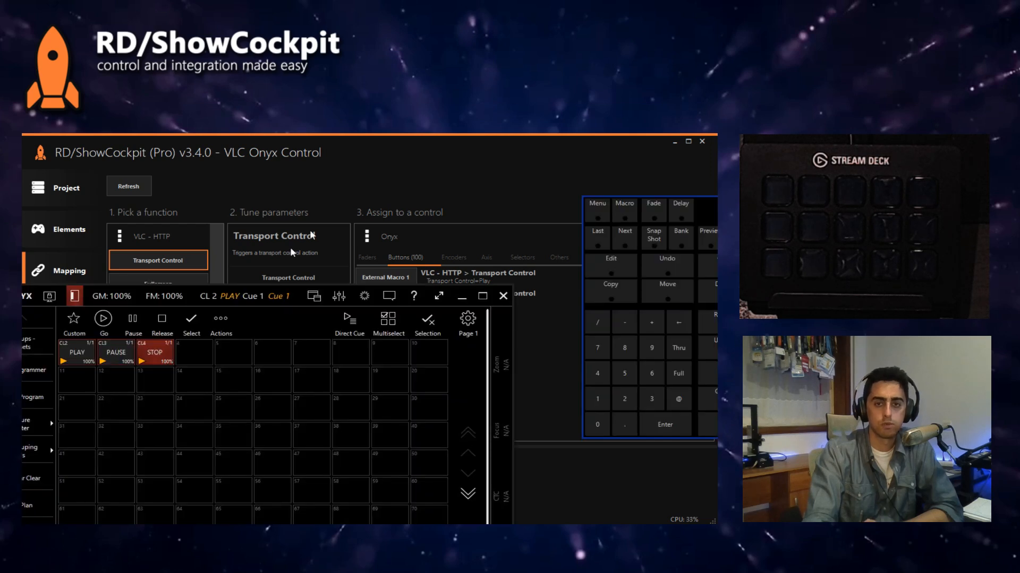
{"action": "left_click", "coordinate": [331, 194]}
{"action": "left_click", "coordinate": [489, 300]}
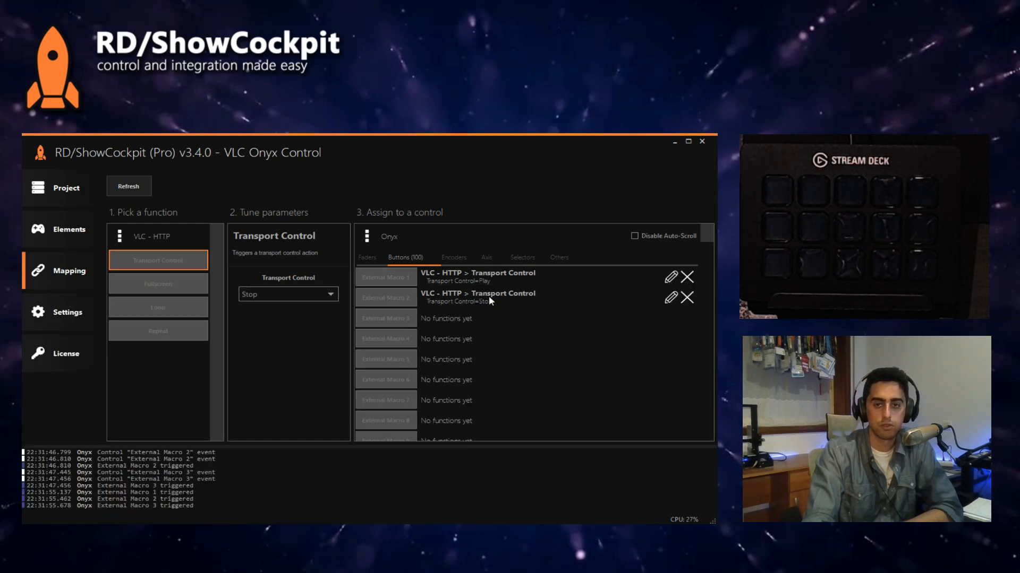
{"action": "left_click", "coordinate": [303, 294]}
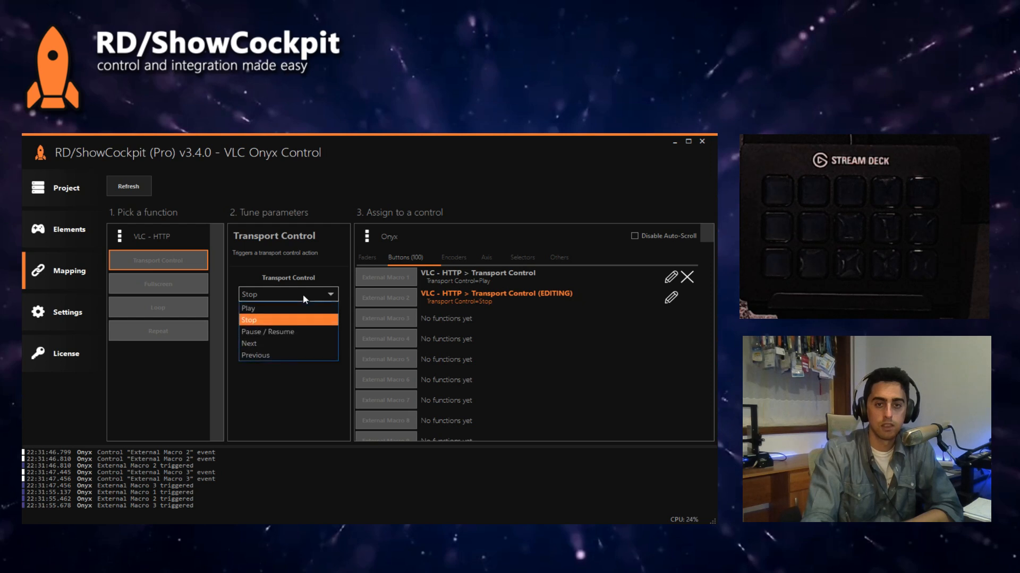
{"action": "left_click", "coordinate": [289, 332]}
{"action": "left_click", "coordinate": [512, 297]}
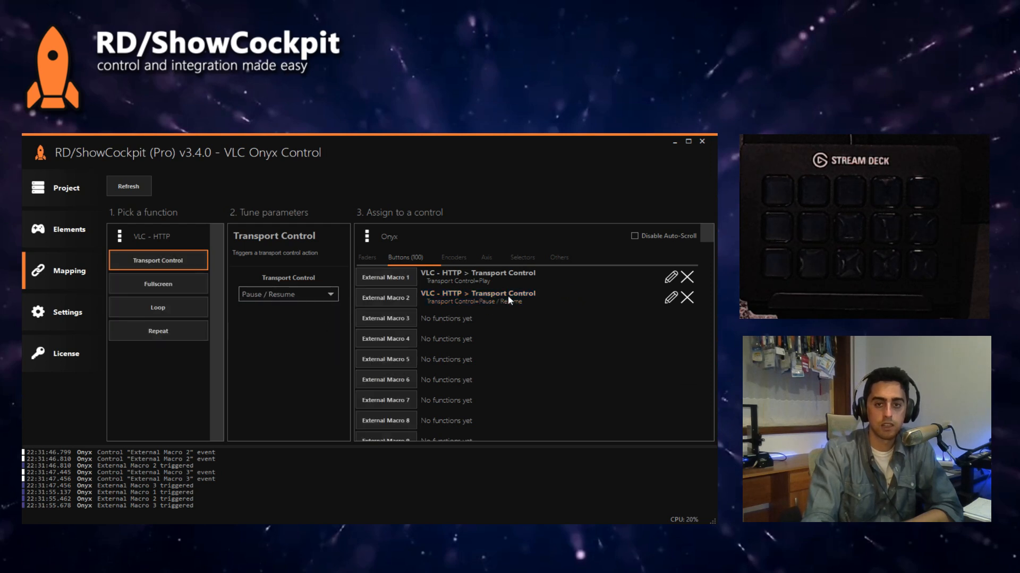
Step: Map the Transport Control function, set to Stop, to External Macro 3
{"action": "left_click", "coordinate": [288, 296]}
{"action": "left_click", "coordinate": [300, 320]}
{"action": "left_click", "coordinate": [400, 322]}
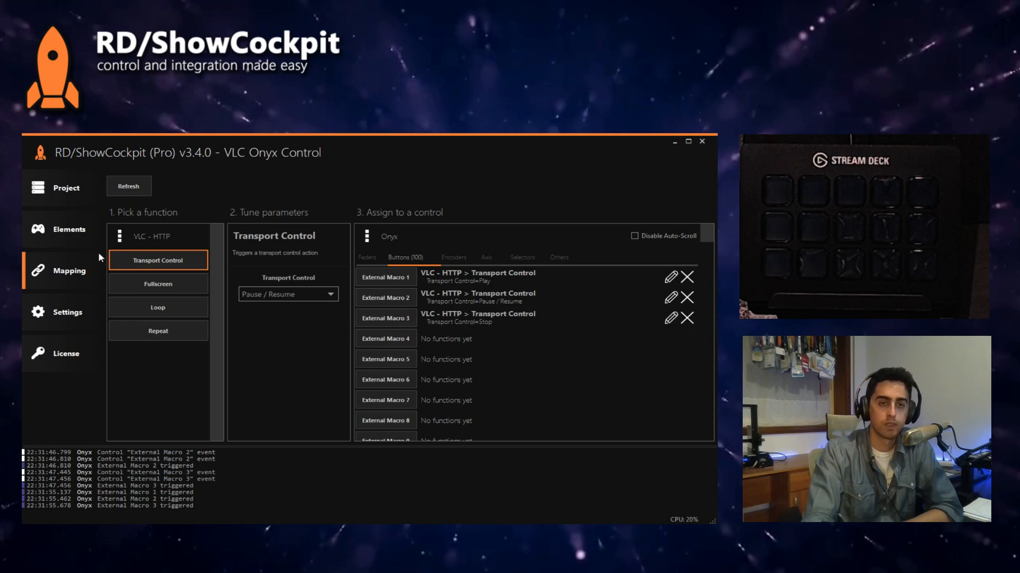
Step: Bring up VLC beside the Onyx playback buttons and fire the PLAY cuelist to start the video
{"action": "left_click", "coordinate": [75, 237]}
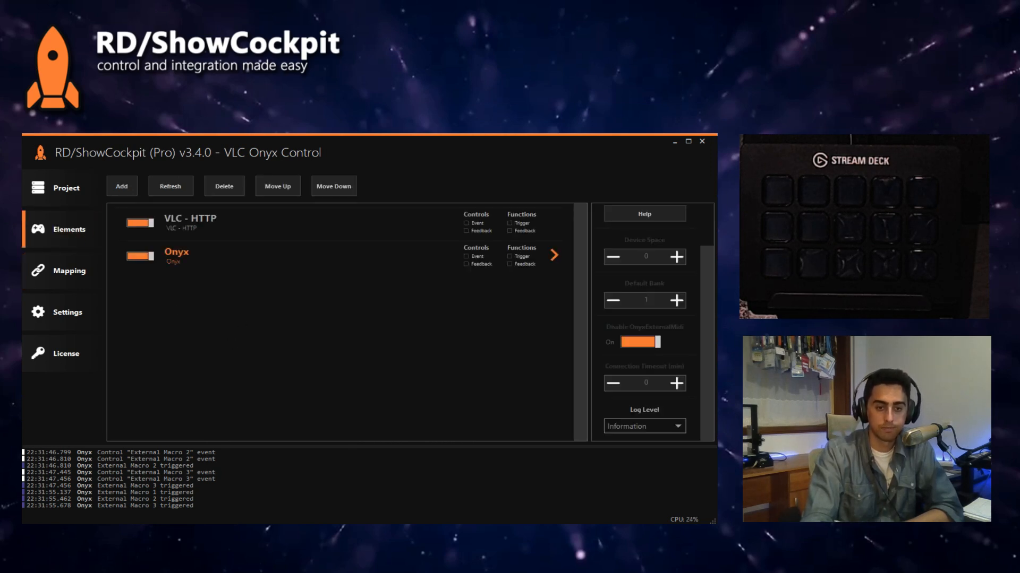
{"action": "key", "text": "alt+Tab"}
{"action": "key", "text": "alt+Tab"}
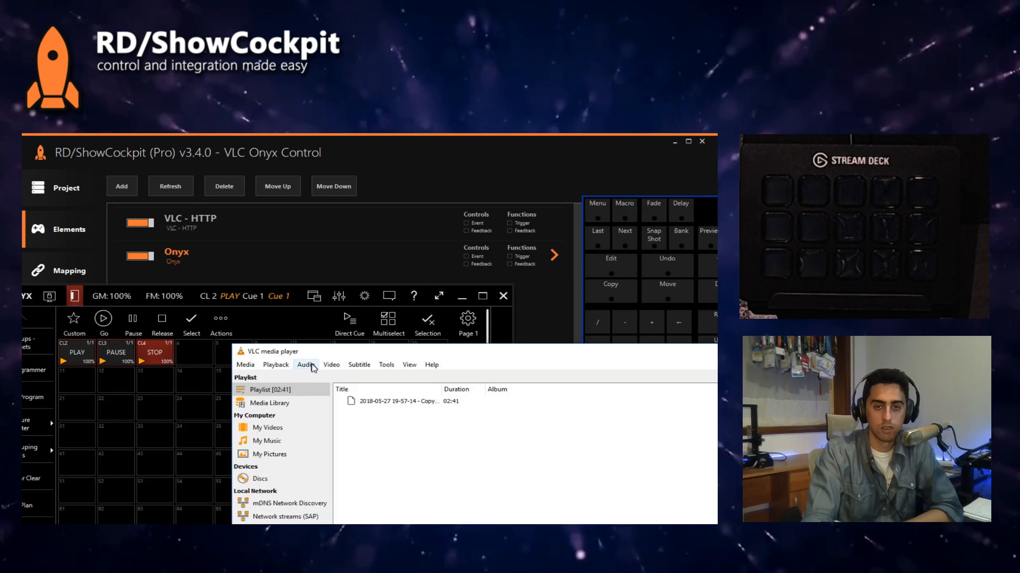
{"action": "left_click_drag", "start_coordinate": [357, 354], "coordinate": [417, 156]}
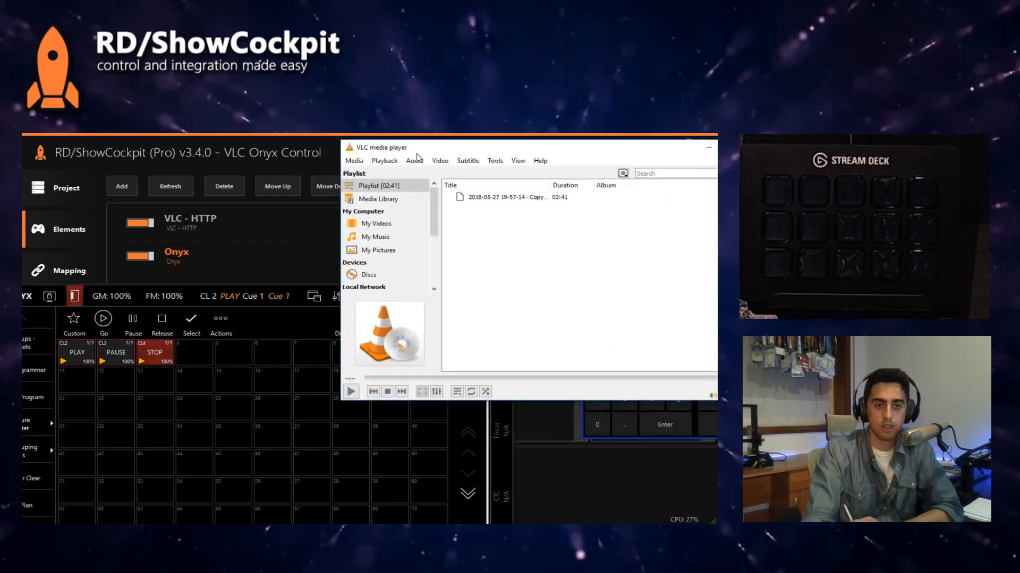
{"action": "left_click", "coordinate": [76, 360]}
Step: Shrink the VLC window and place it above the Onyx window so that the cuelist buttons stay accessible
{"action": "left_click", "coordinate": [522, 149]}
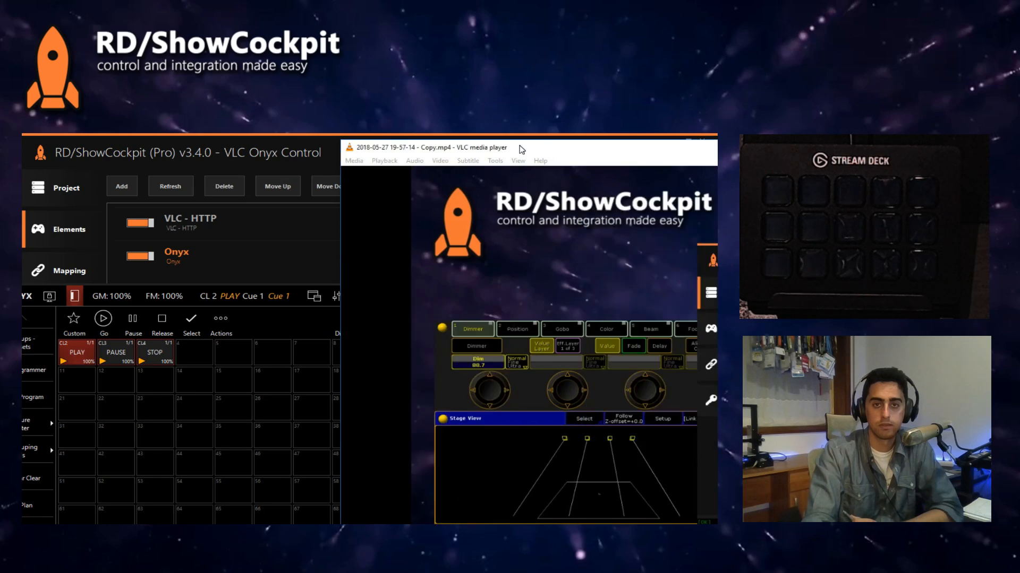
{"action": "left_click_drag", "start_coordinate": [350, 142], "coordinate": [606, 365]}
{"action": "left_click_drag", "start_coordinate": [667, 375], "coordinate": [242, 156]}
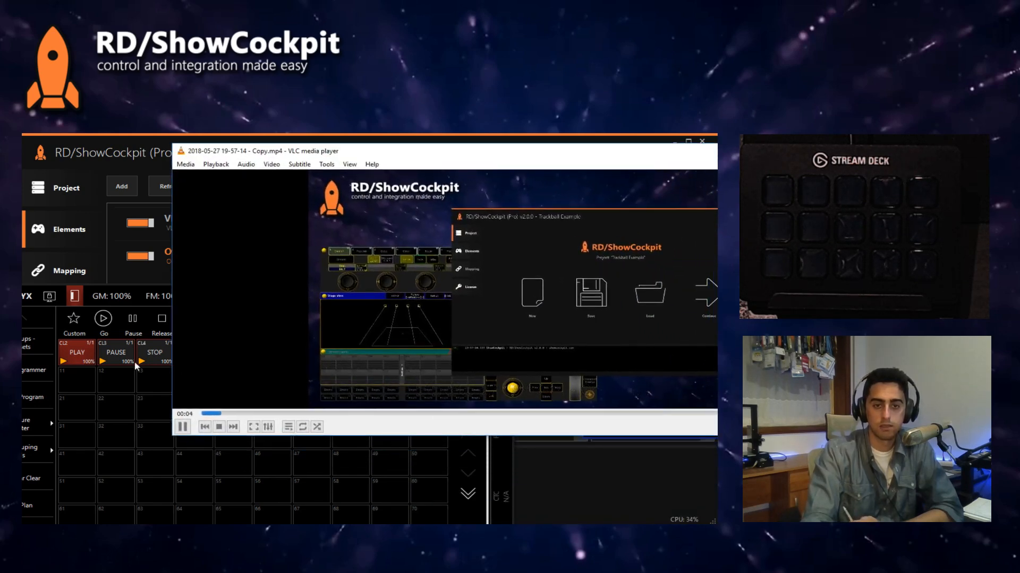
{"action": "left_click_drag", "start_coordinate": [172, 436], "coordinate": [544, 387]}
{"action": "double_click", "coordinate": [653, 151]}
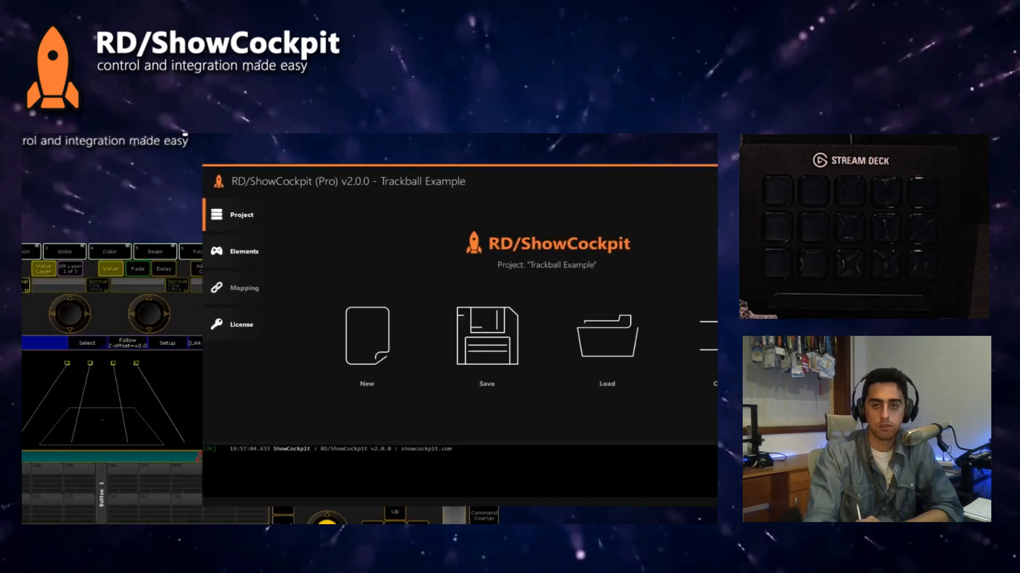
{"action": "double_click", "coordinate": [641, 205]}
{"action": "left_click_drag", "start_coordinate": [658, 153], "coordinate": [498, 105]}
{"action": "left_click_drag", "start_coordinate": [634, 337], "coordinate": [634, 285]}
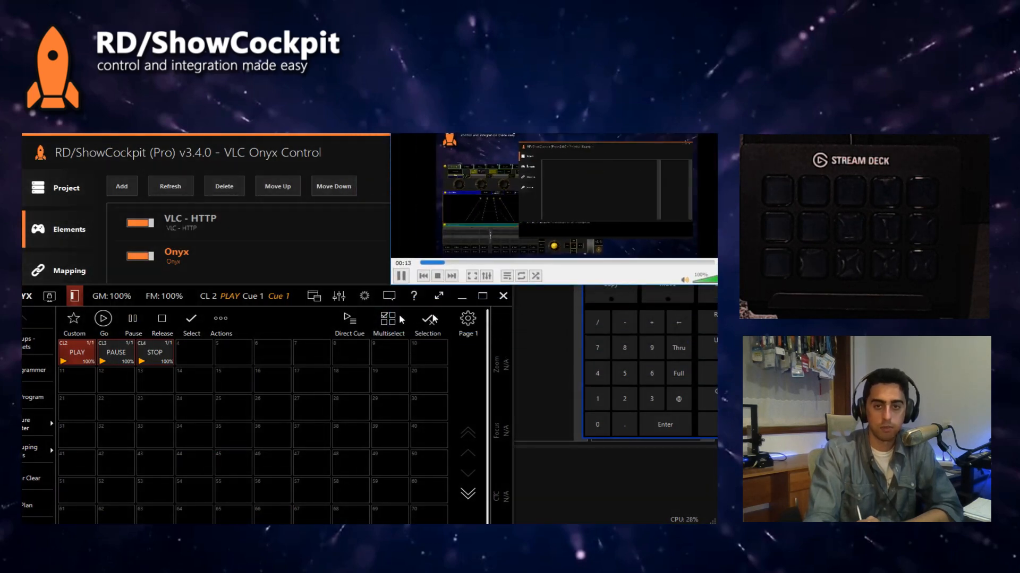
Step: Fire the PAUSE cuelist in Onyx repeatedly to pause and resume the VLC video
{"action": "left_click", "coordinate": [114, 362]}
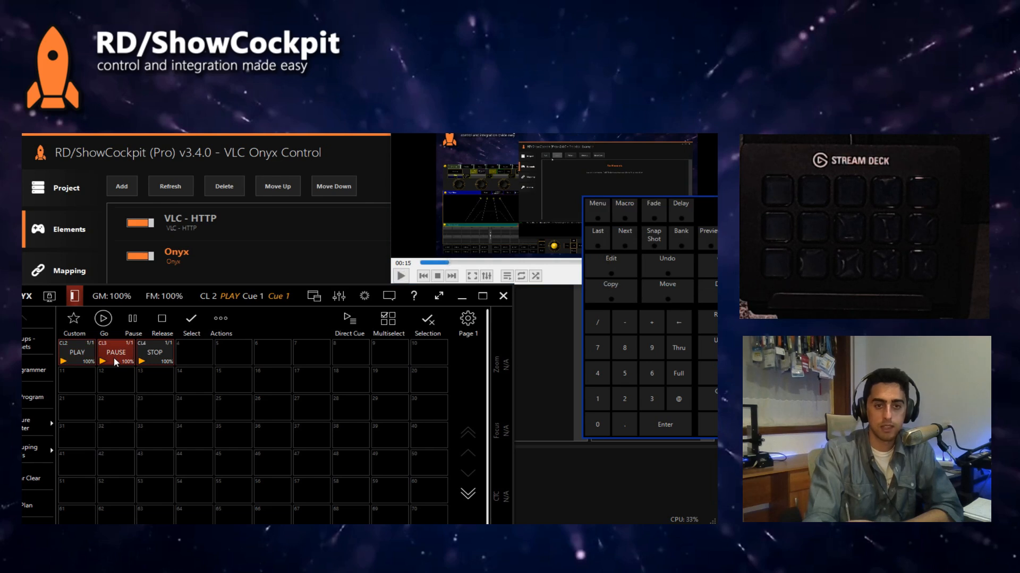
{"action": "left_click", "coordinate": [118, 358]}
{"action": "left_click", "coordinate": [118, 358]}
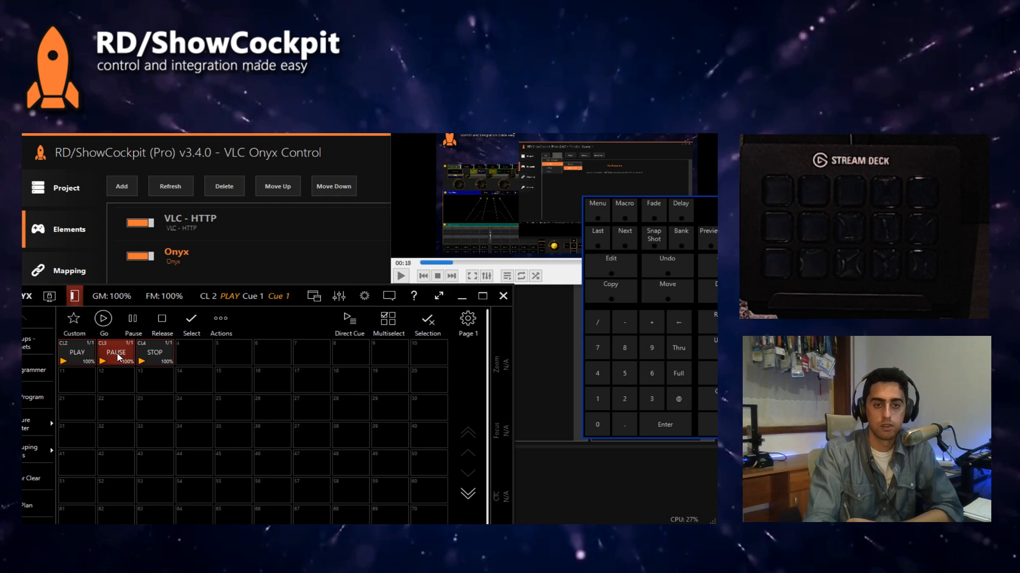
{"action": "left_click", "coordinate": [119, 358]}
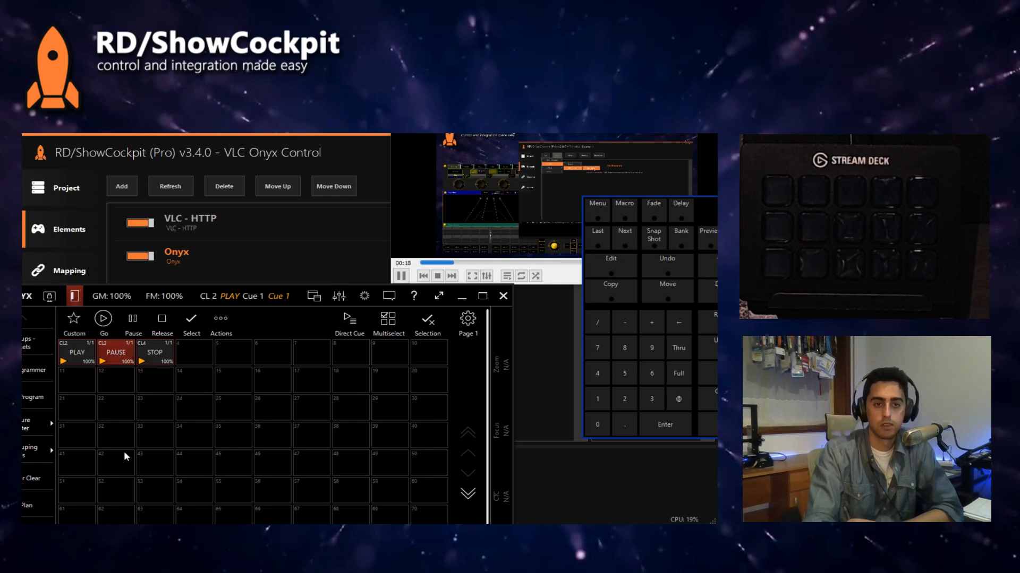
Step: Fire the STOP cuelist to stop the VLC video, check the ShowCockpit log, and clear VLC and Onyx from view
{"action": "left_click", "coordinate": [158, 356]}
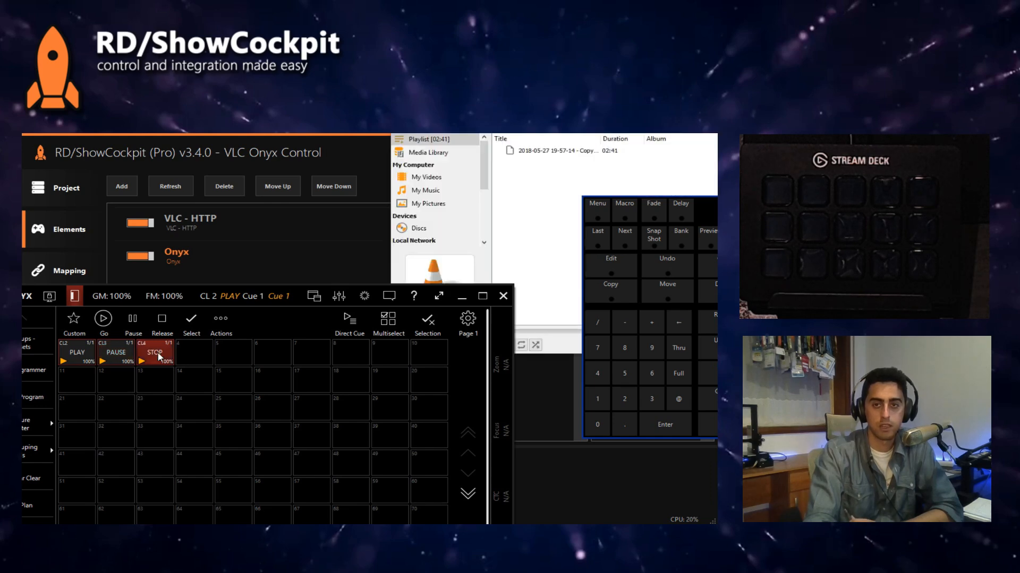
{"action": "left_click", "coordinate": [691, 134]}
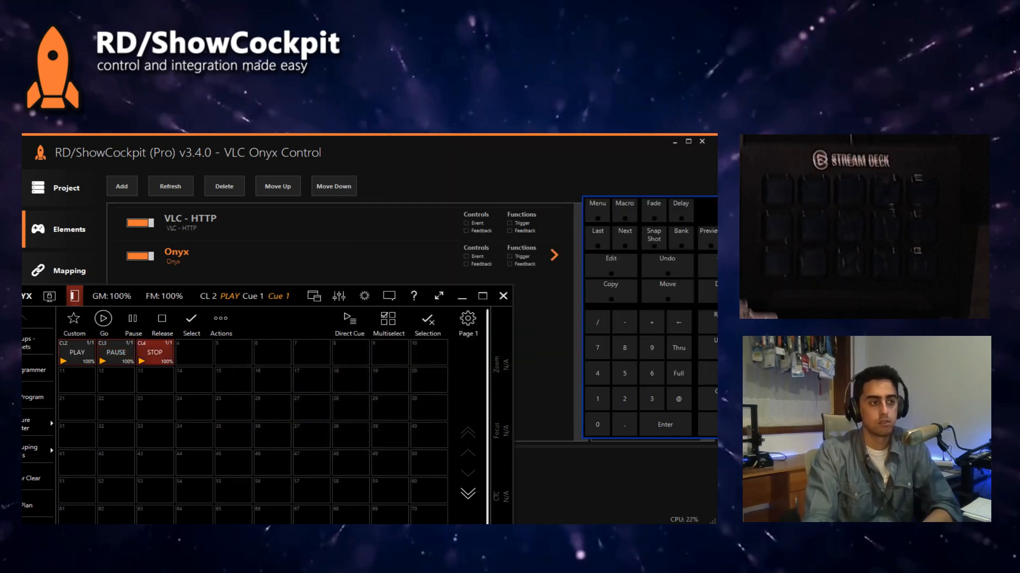
{"action": "left_click", "coordinate": [433, 164]}
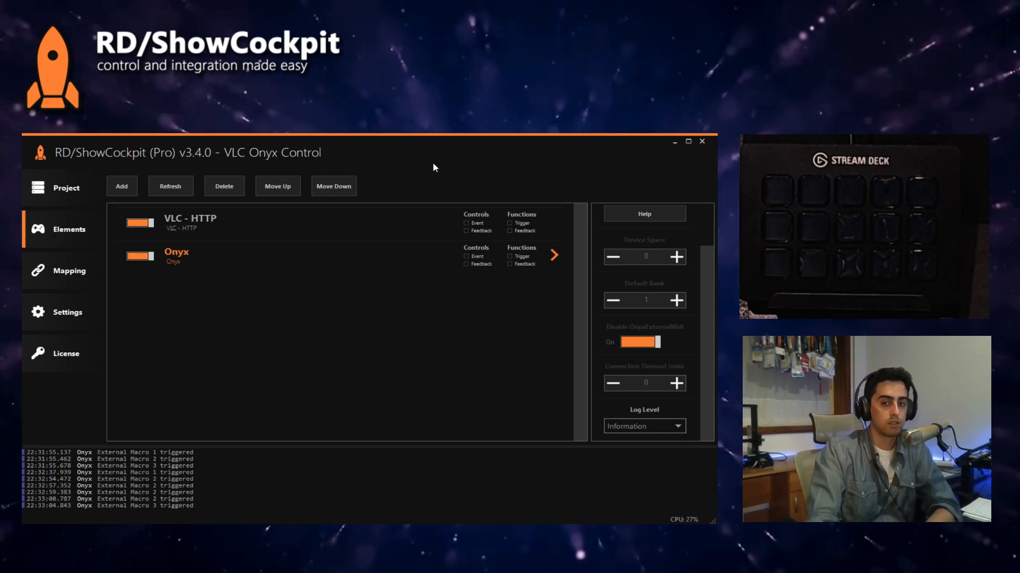
{"action": "key", "text": "alt+Tab"}
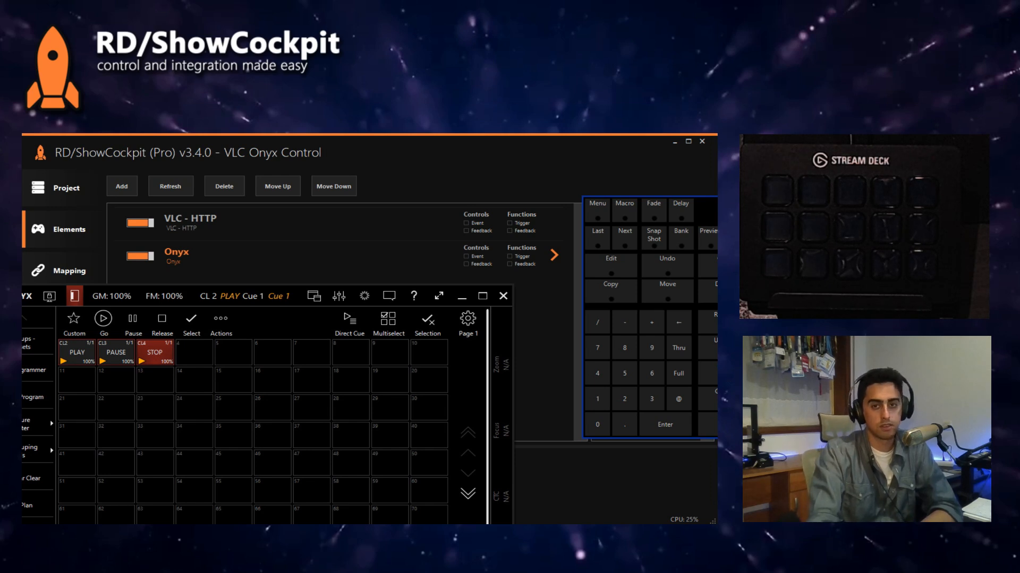
{"action": "left_click", "coordinate": [463, 296]}
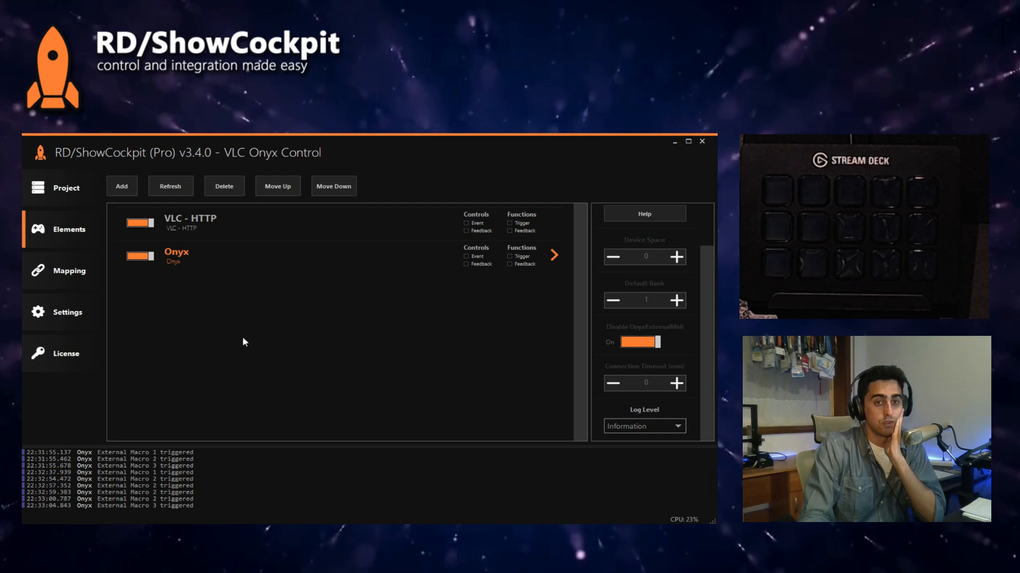
Step: Show the Onyx functions in ShowCockpit's mapping and select the Playback Button function
{"action": "left_click", "coordinate": [86, 272]}
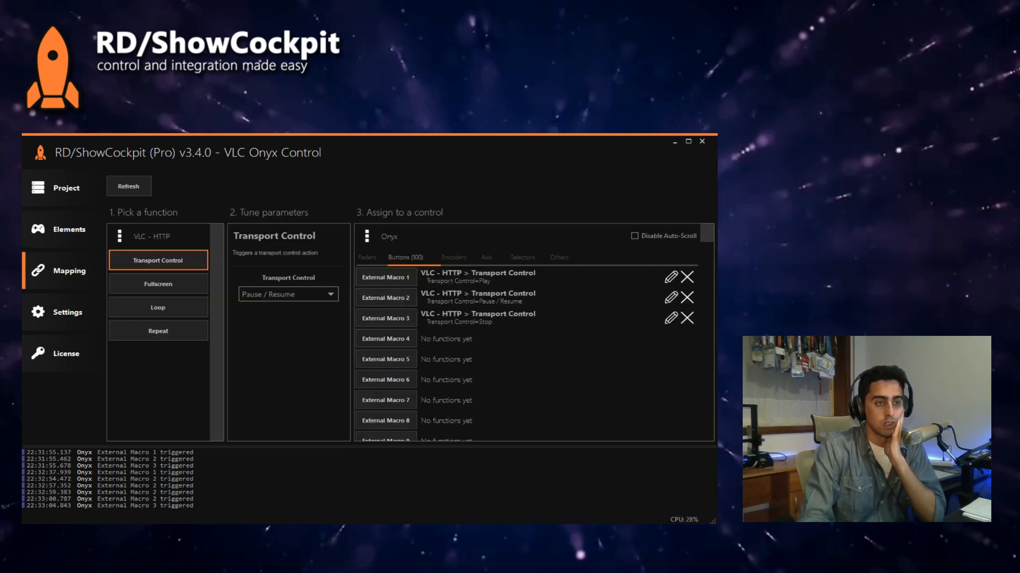
{"action": "left_click", "coordinate": [155, 239]}
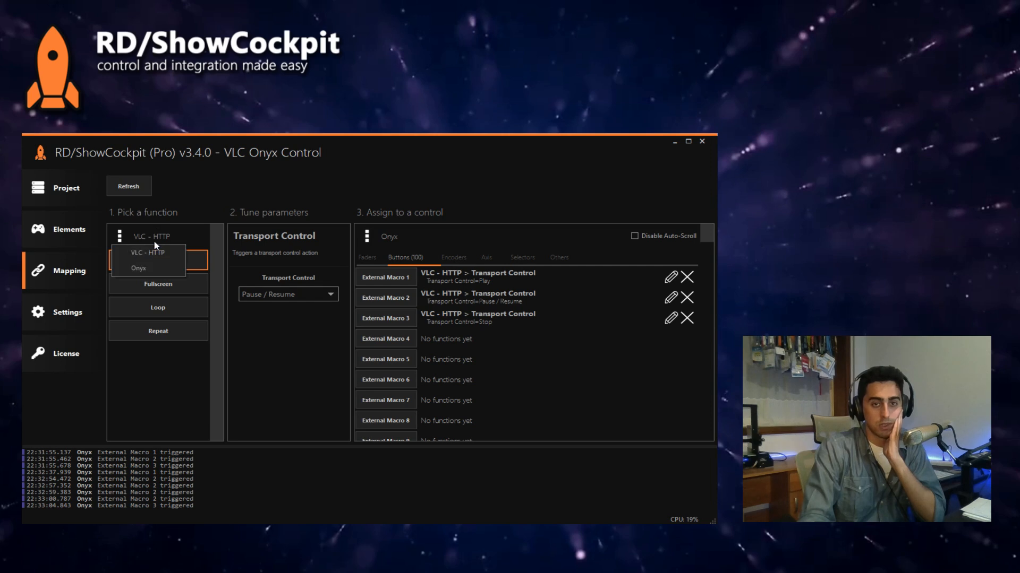
{"action": "left_click", "coordinate": [146, 268]}
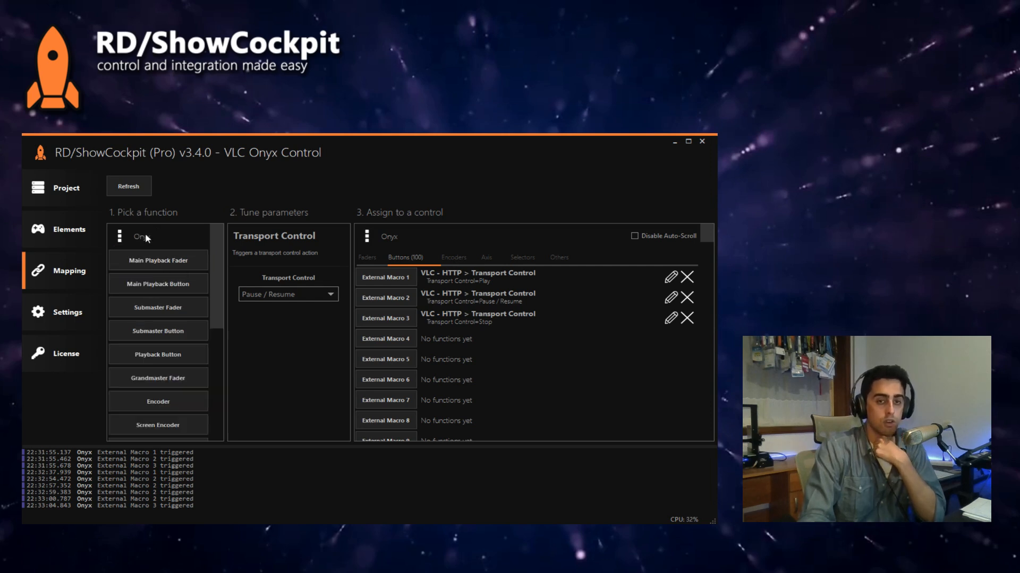
{"action": "left_click", "coordinate": [162, 359]}
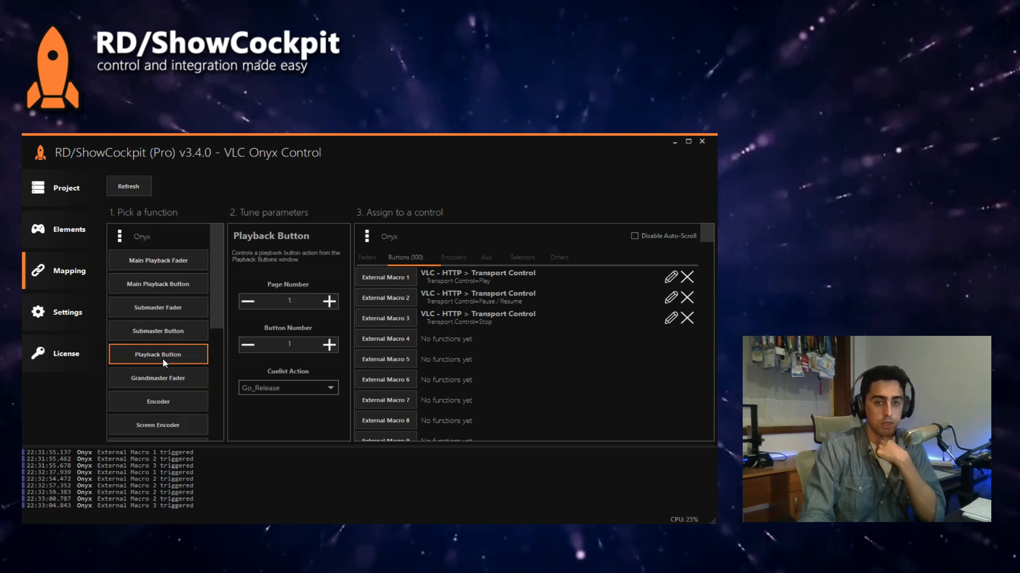
{"action": "left_click", "coordinate": [287, 300]}
{"action": "type", "text": "1"}
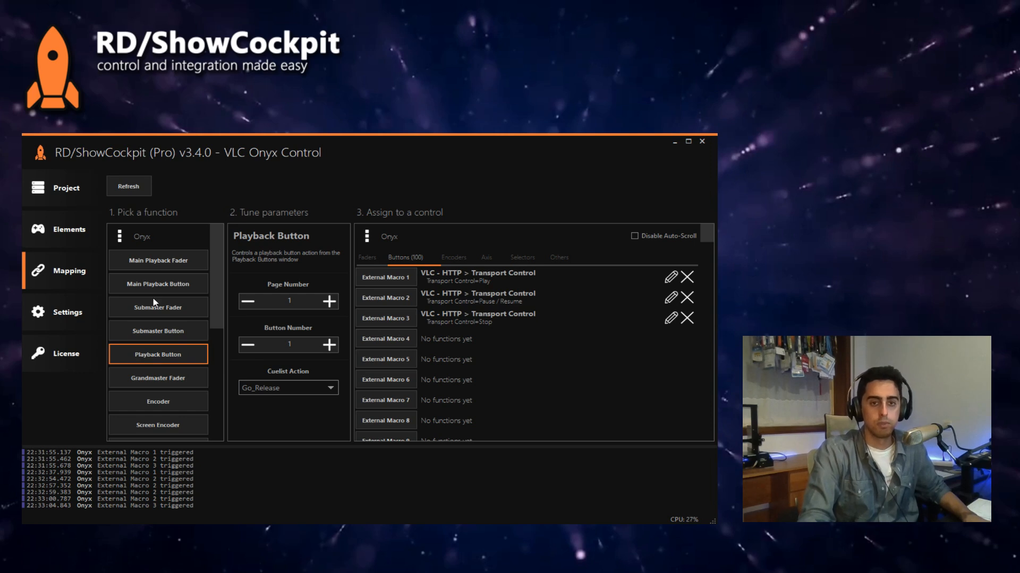
Step: Select the Parameter Scroll function of Onyx and read the info about its Parameter Name setting
{"action": "scroll", "coordinate": [161, 338], "scroll_direction": "down", "scroll_amount": 2}
{"action": "scroll", "coordinate": [173, 345], "scroll_direction": "down", "scroll_amount": 2}
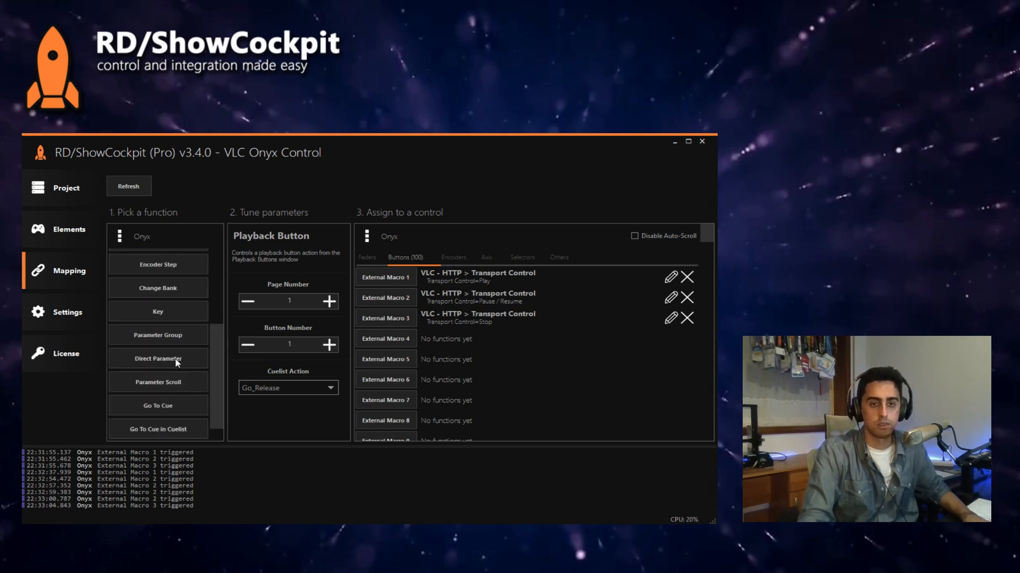
{"action": "left_click", "coordinate": [173, 385]}
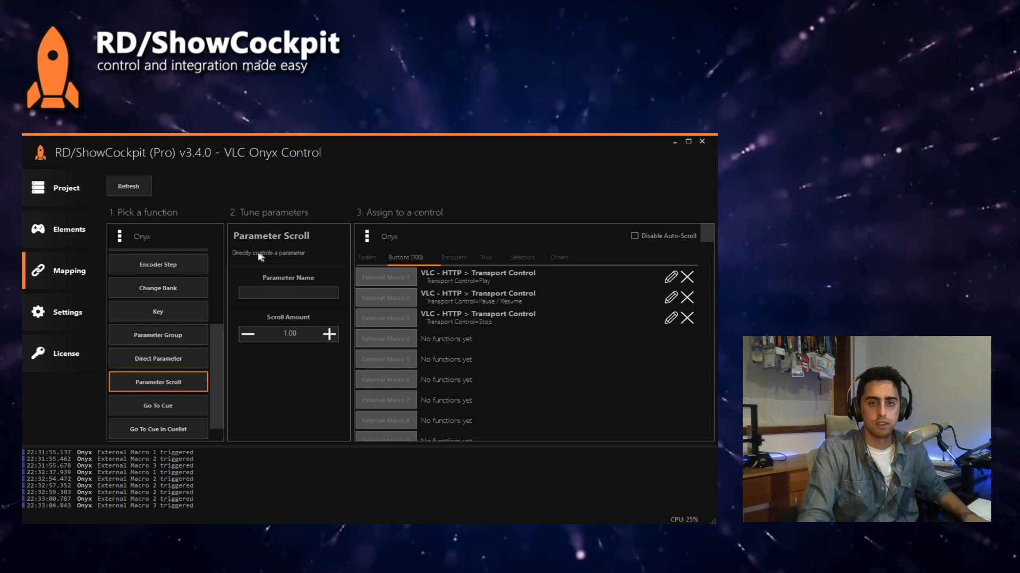
{"action": "left_click", "coordinate": [284, 292]}
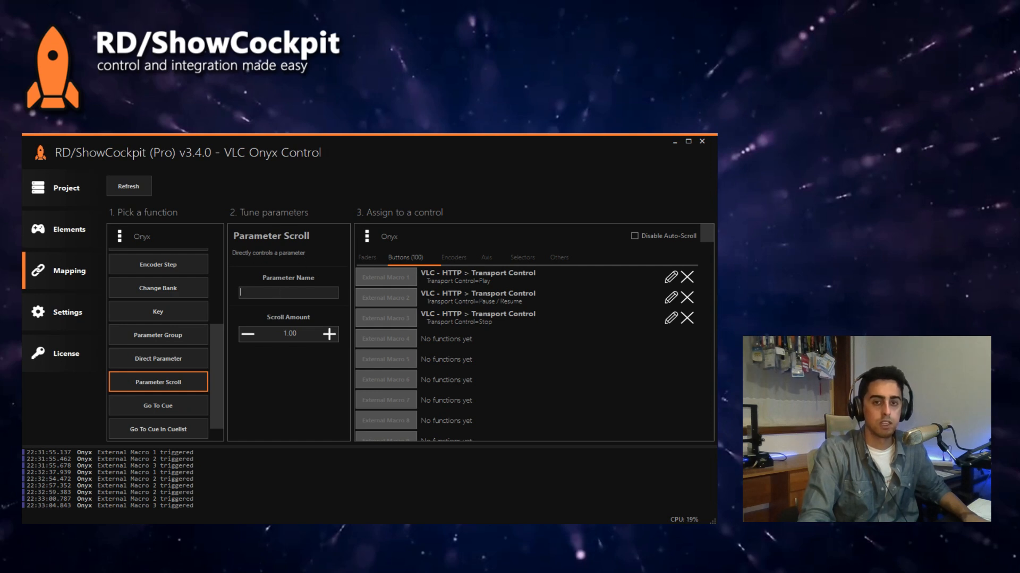
{"action": "left_click", "coordinate": [289, 279]}
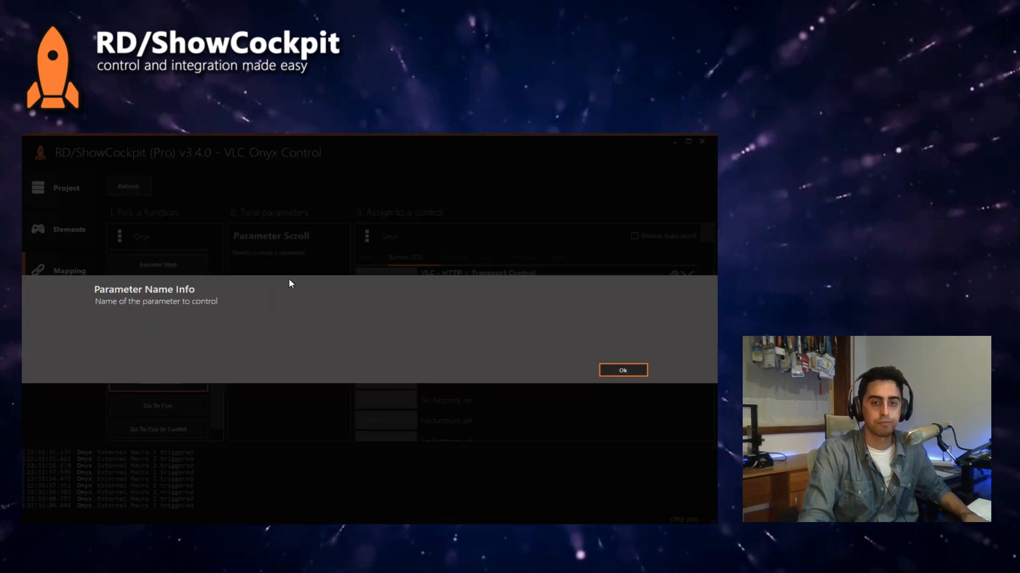
{"action": "left_click", "coordinate": [622, 371]}
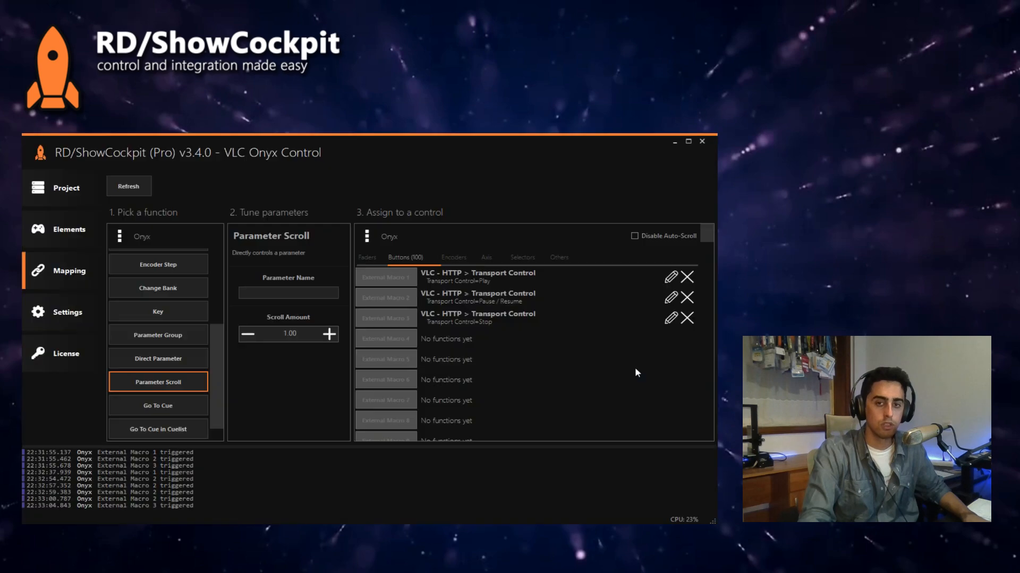
{"action": "left_click", "coordinate": [295, 281]}
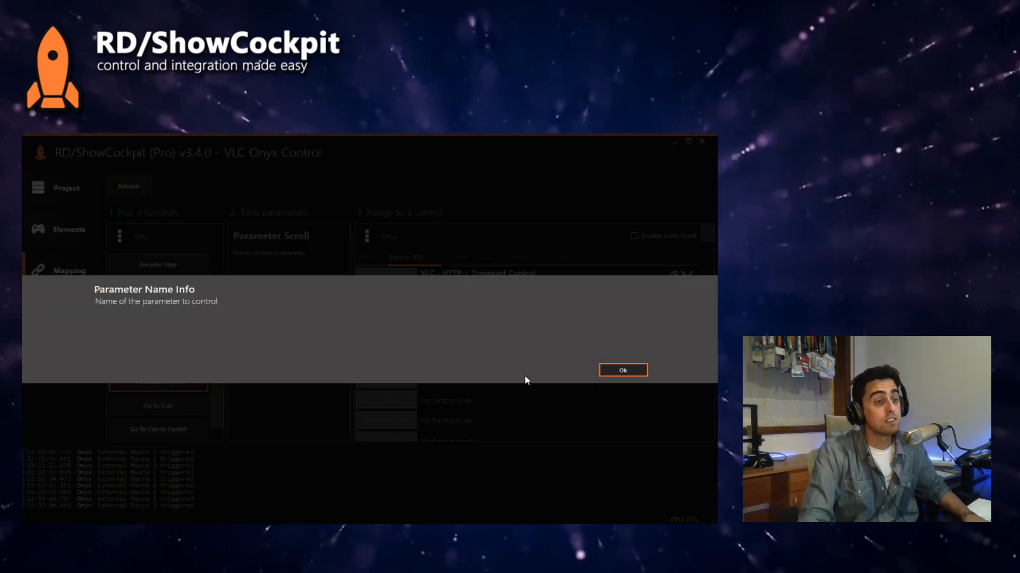
{"action": "left_click", "coordinate": [618, 372]}
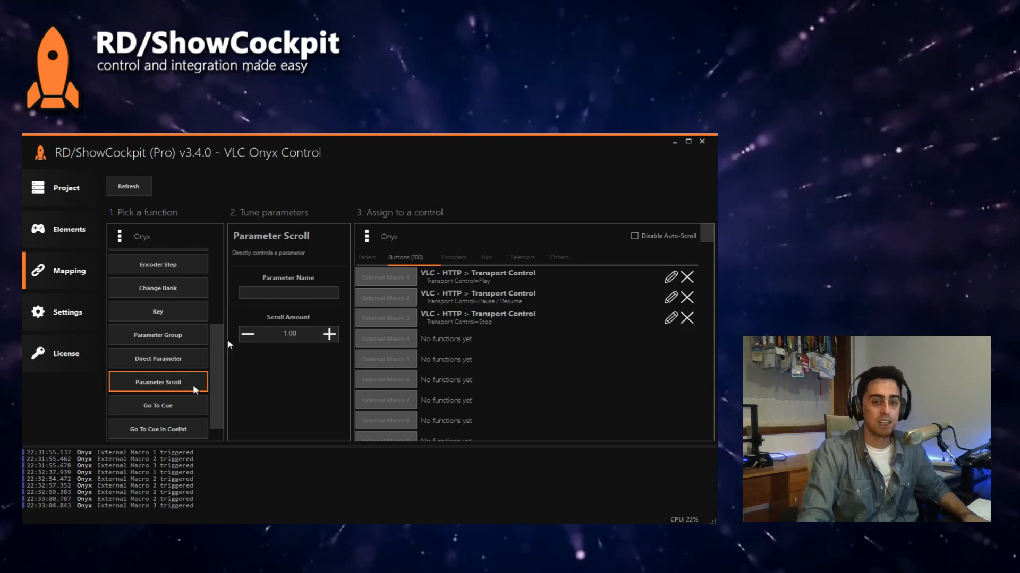
Step: Switch to Onyx, place its window over ShowCockpit, and open the fixture patch
{"action": "key", "text": "alt+Tab"}
{"action": "left_click_drag", "start_coordinate": [306, 295], "coordinate": [377, 167]}
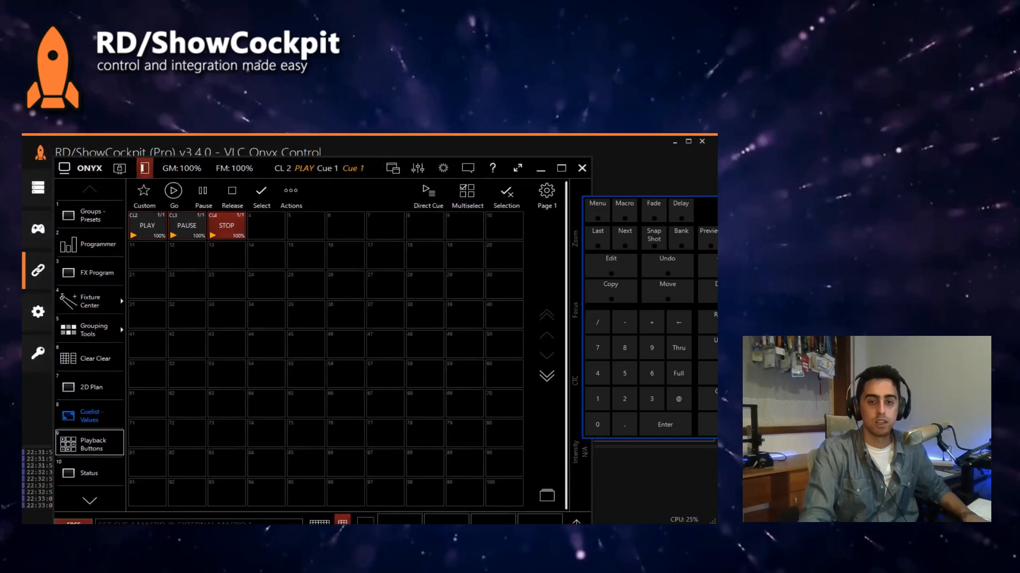
{"action": "left_click", "coordinate": [69, 167]}
{"action": "left_click", "coordinate": [224, 216]}
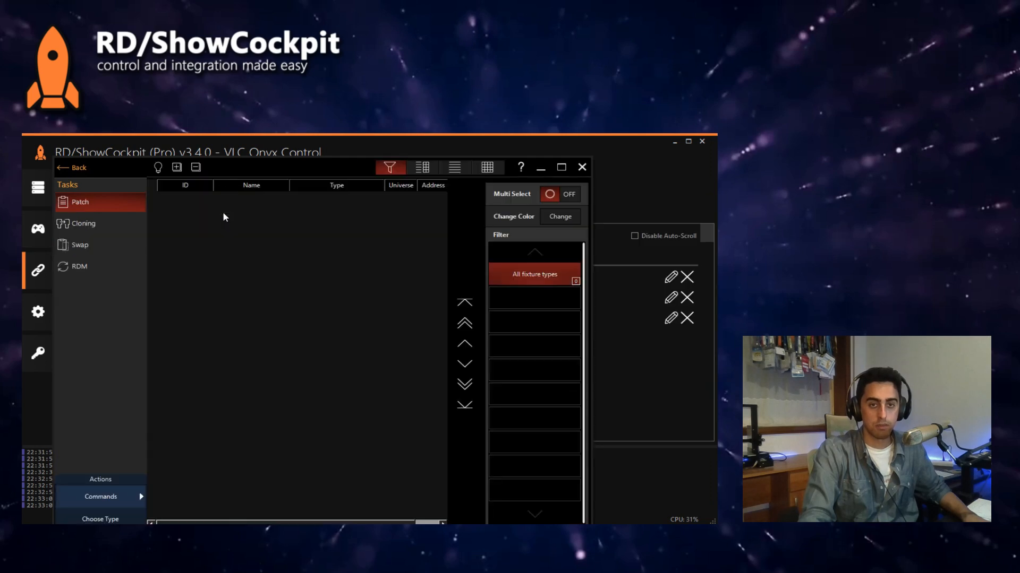
Step: Patch a new Generic Channel fixture with Grand Master enabled and leave the patch
{"action": "left_click", "coordinate": [119, 494]}
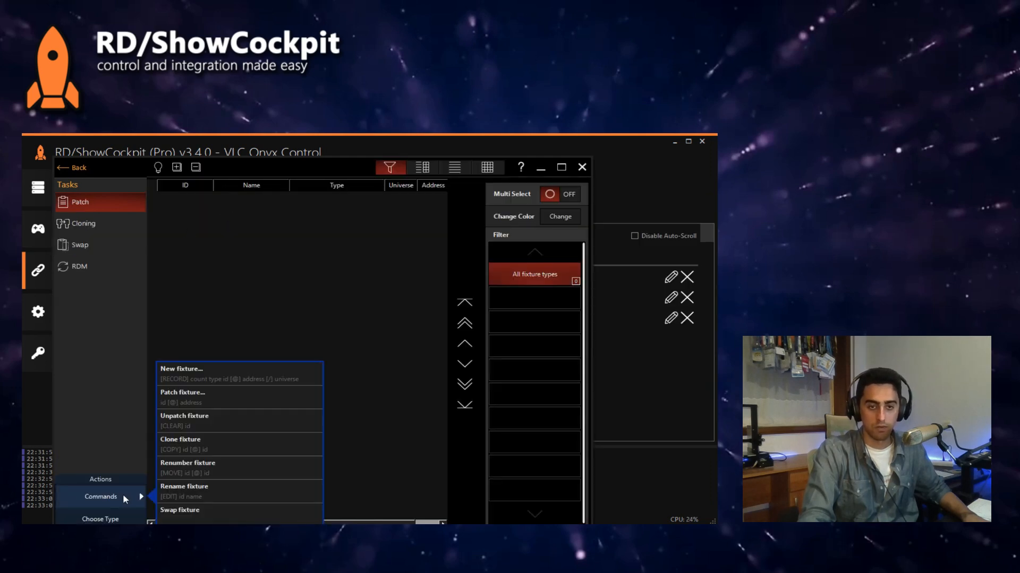
{"action": "left_click", "coordinate": [196, 375]}
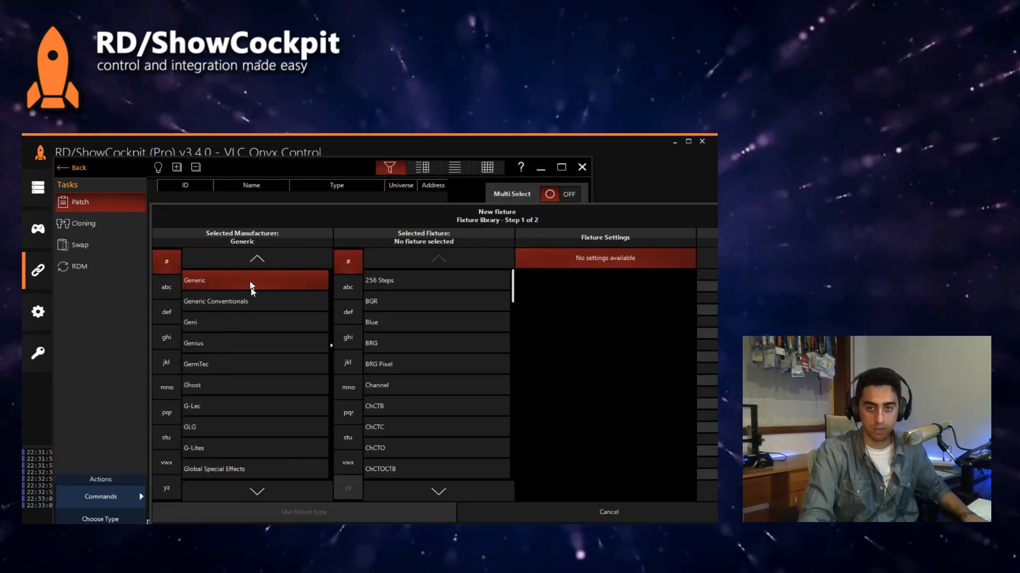
{"action": "left_click", "coordinate": [409, 387]}
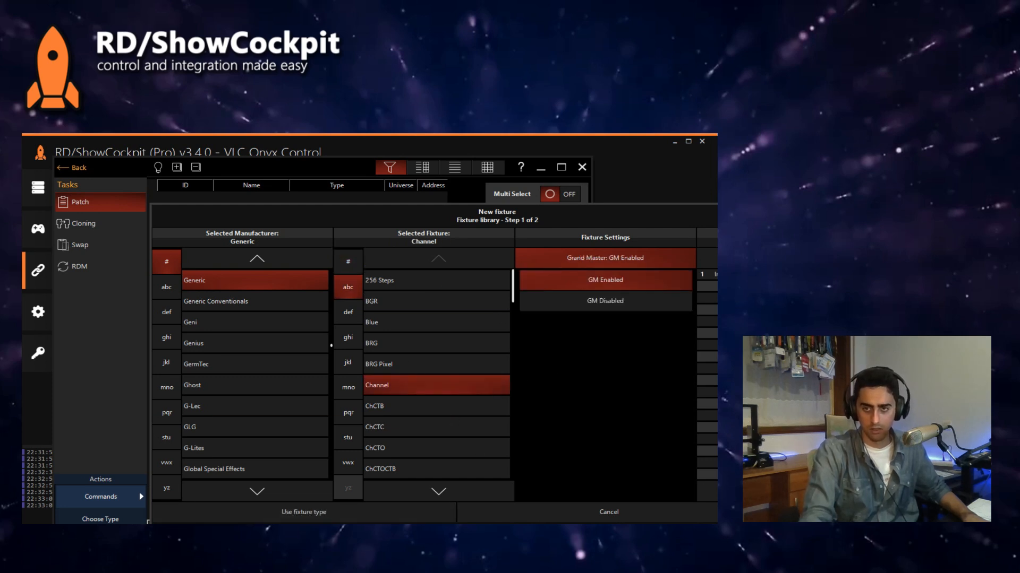
{"action": "left_click", "coordinate": [304, 513]}
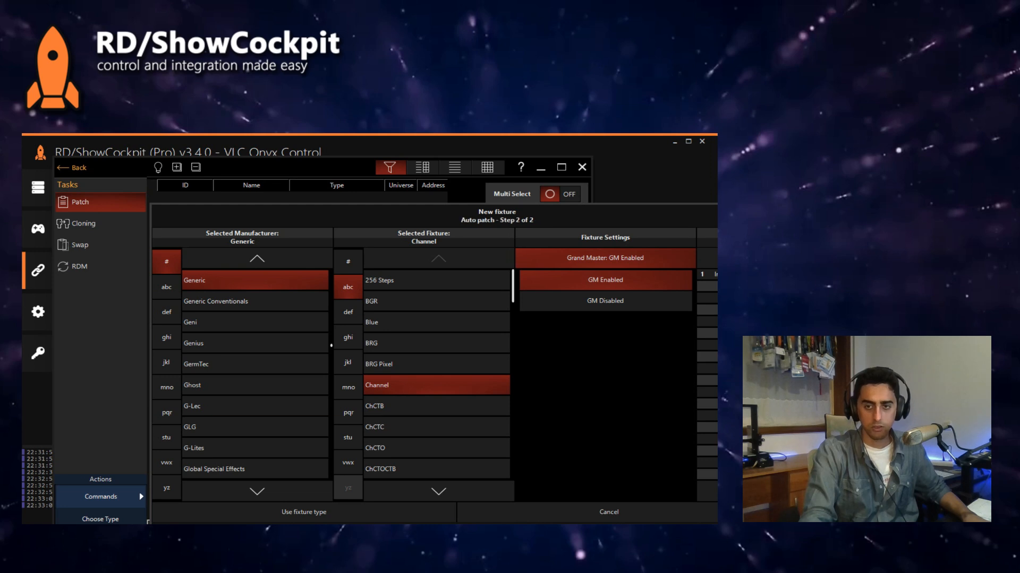
{"action": "left_click", "coordinate": [357, 522]}
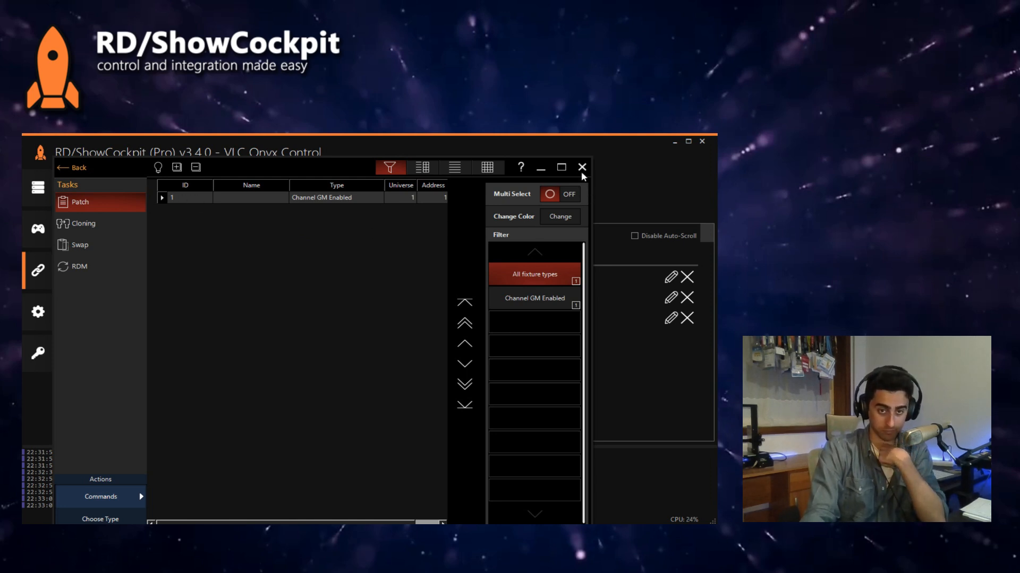
{"action": "left_click", "coordinate": [61, 169]}
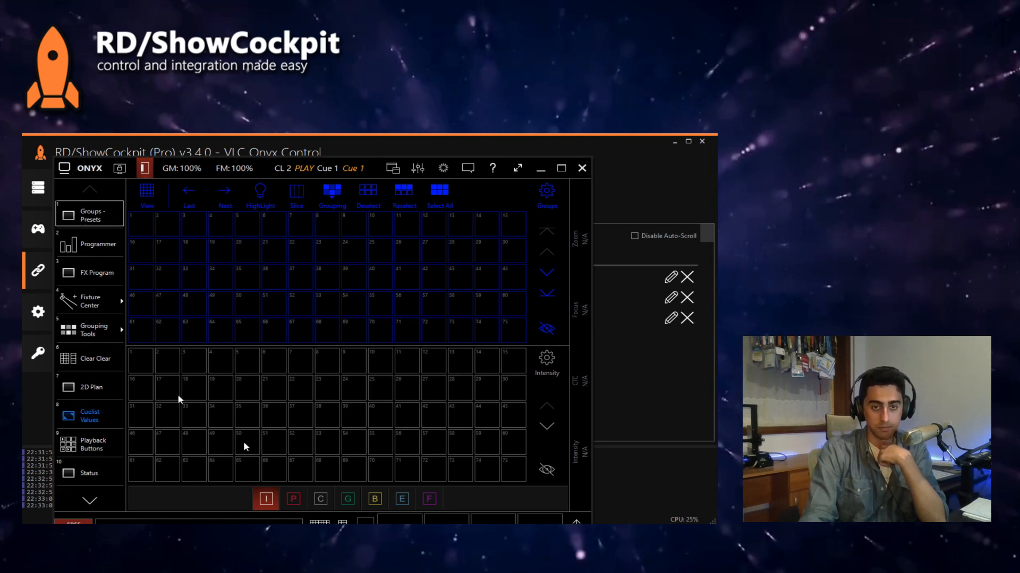
Step: Select the Channel fixture through its Channel GM Enabled automatic group in the Fixture Center
{"action": "left_click", "coordinate": [93, 301]}
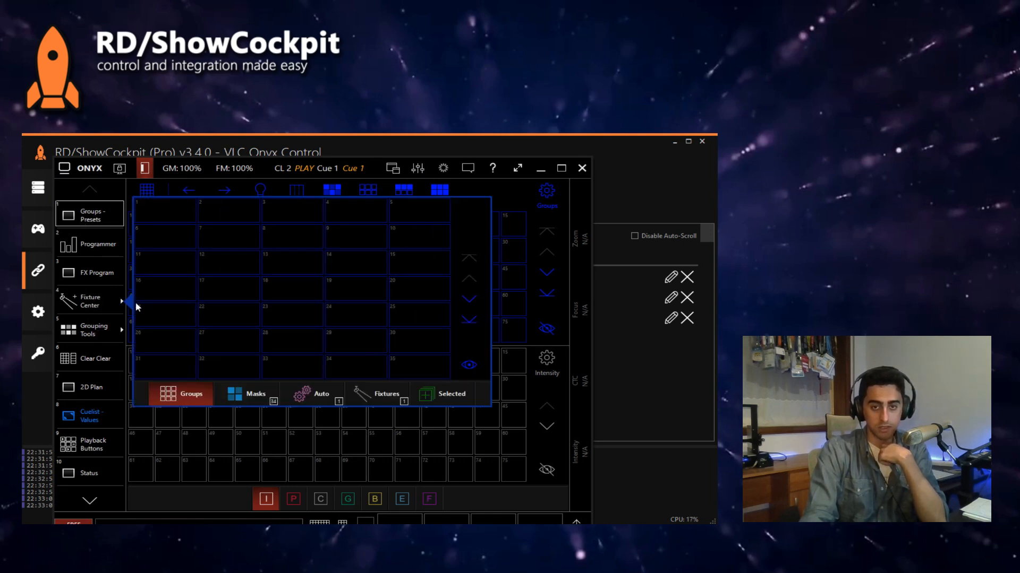
{"action": "left_click", "coordinate": [318, 397]}
{"action": "left_click", "coordinate": [167, 215]}
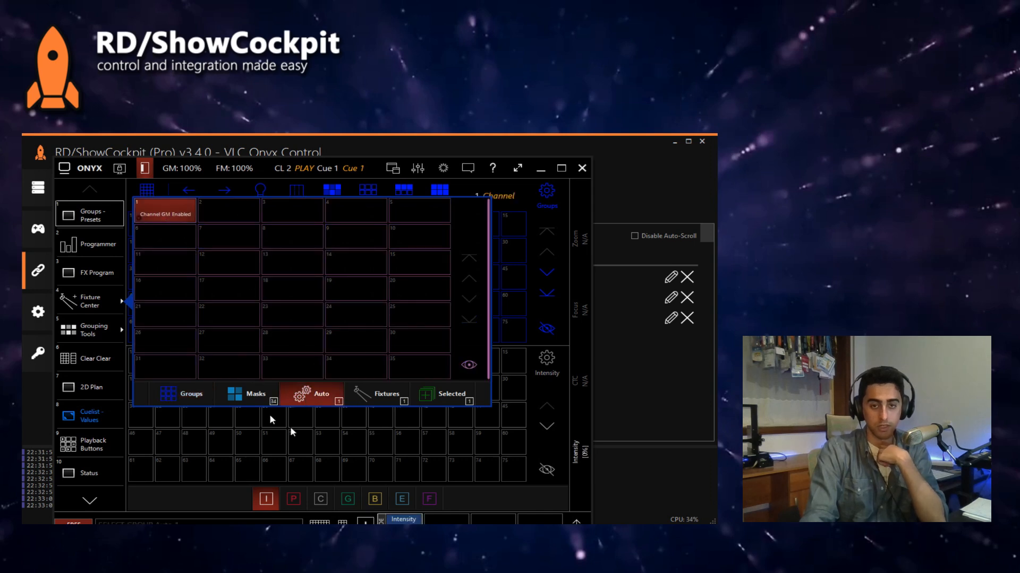
{"action": "left_click", "coordinate": [203, 438]}
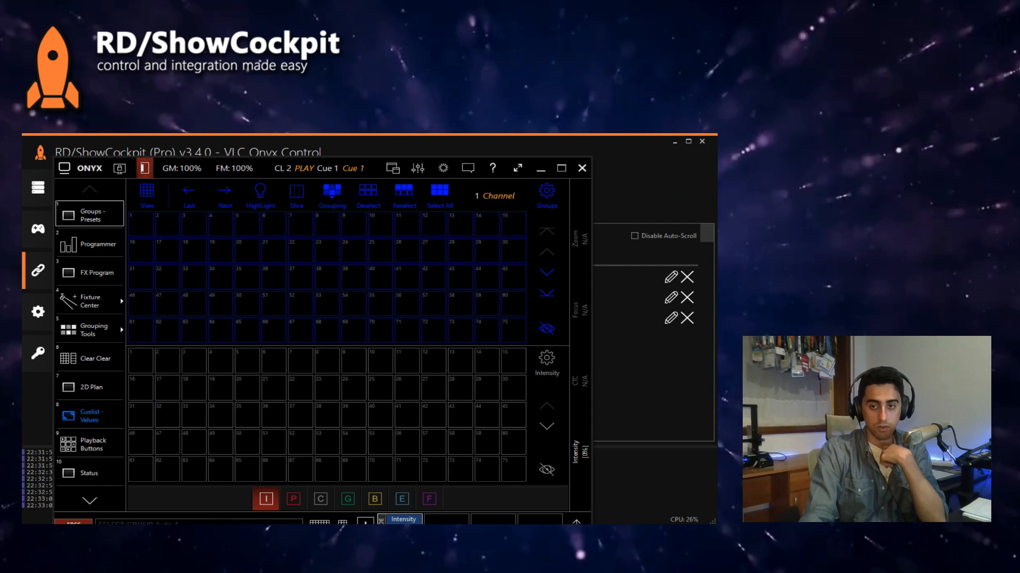
Step: Record the selected Channel fixture into the first group slot and select that group
{"action": "left_click", "coordinate": [342, 522]}
{"action": "left_click", "coordinate": [712, 330]}
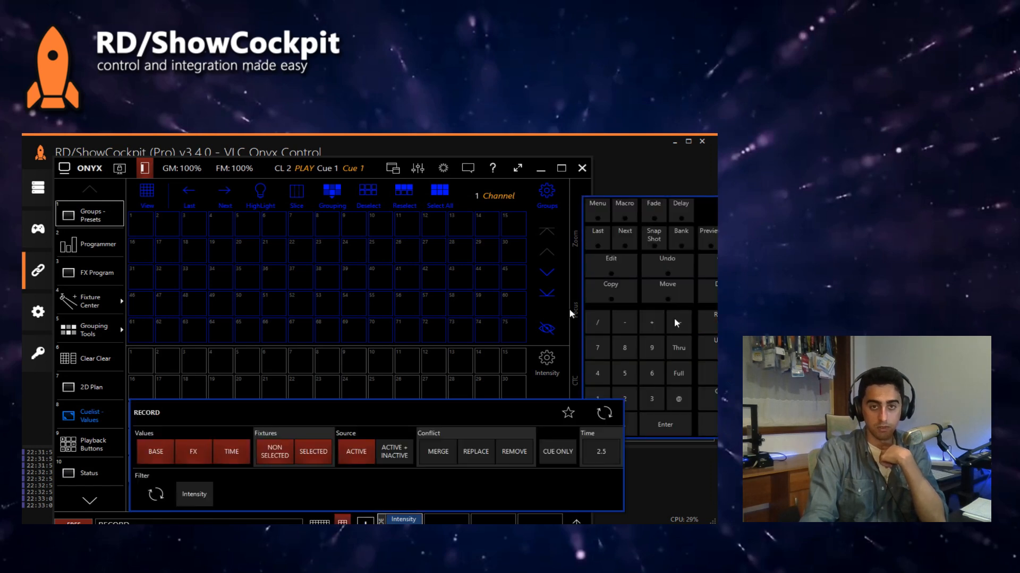
{"action": "left_click", "coordinate": [155, 230]}
{"action": "left_click", "coordinate": [707, 292]}
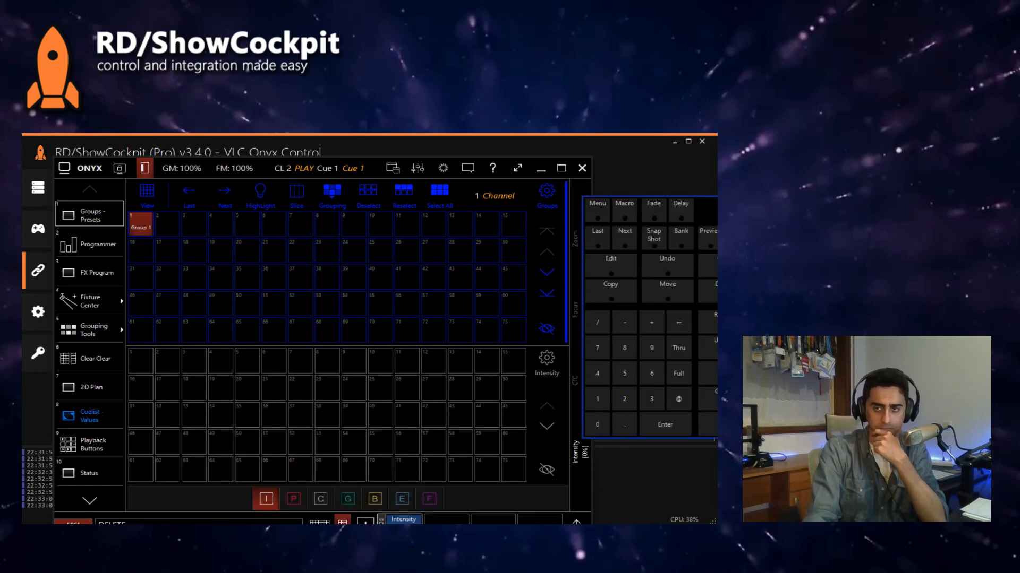
{"action": "left_click", "coordinate": [714, 266]}
{"action": "left_click", "coordinate": [714, 266]}
{"action": "left_click", "coordinate": [148, 227]}
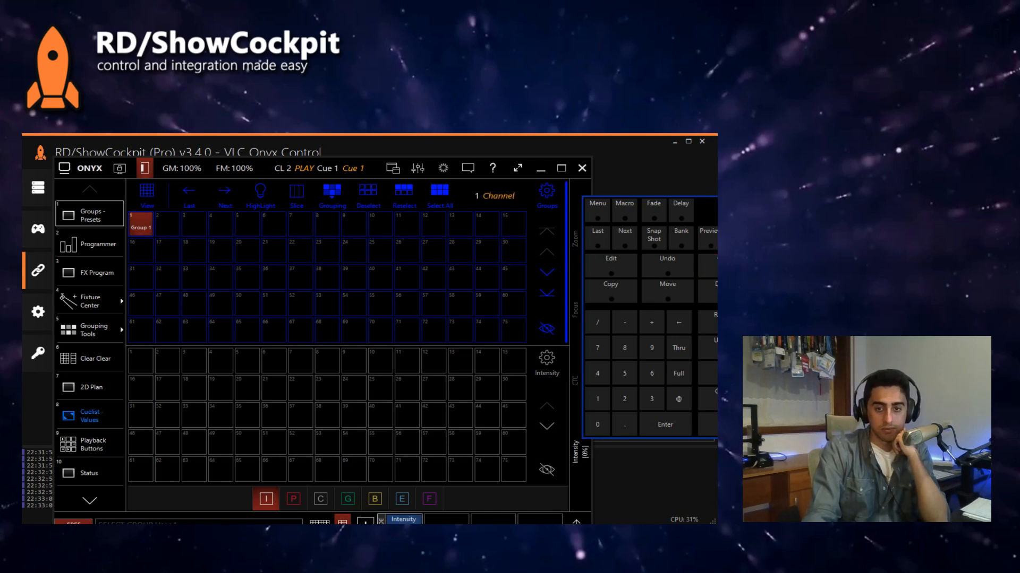
Step: Show the Channel fixture's Intensity parameter in Onyx and compare it with ShowCockpit's Parameter Scroll settings
{"action": "left_click", "coordinate": [577, 523]}
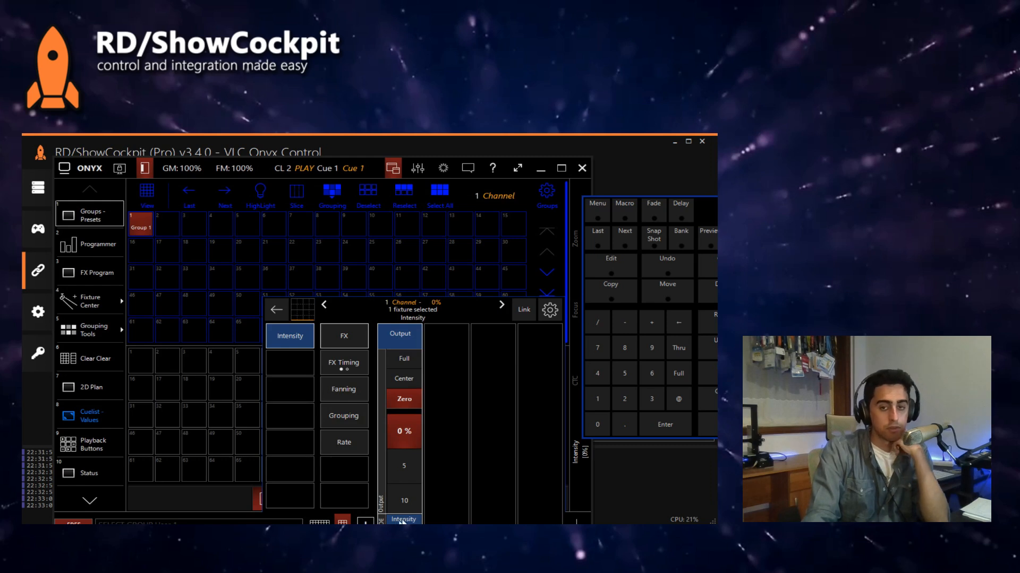
{"action": "left_click", "coordinate": [643, 491]}
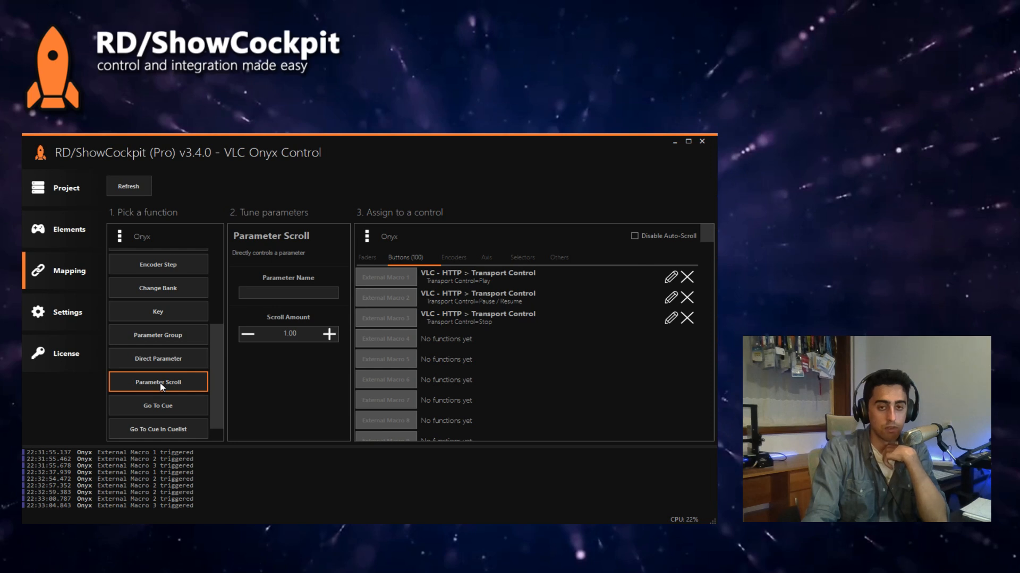
{"action": "left_click", "coordinate": [396, 542]}
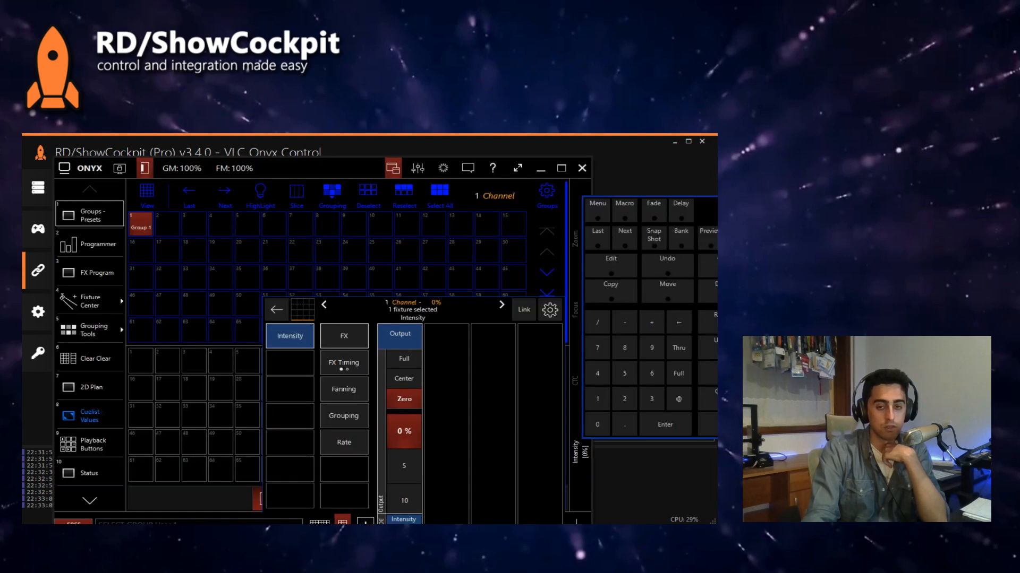
{"action": "left_click", "coordinate": [605, 458]}
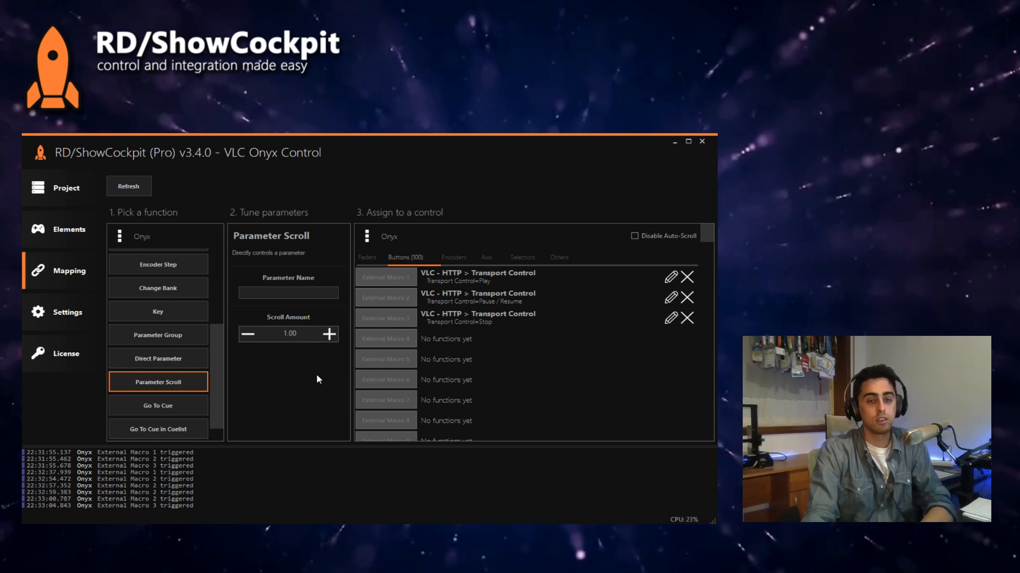
Step: Review the Direct Parameter function's settings in ShowCockpit and return to the Parameter Scroll function
{"action": "left_click", "coordinate": [183, 366]}
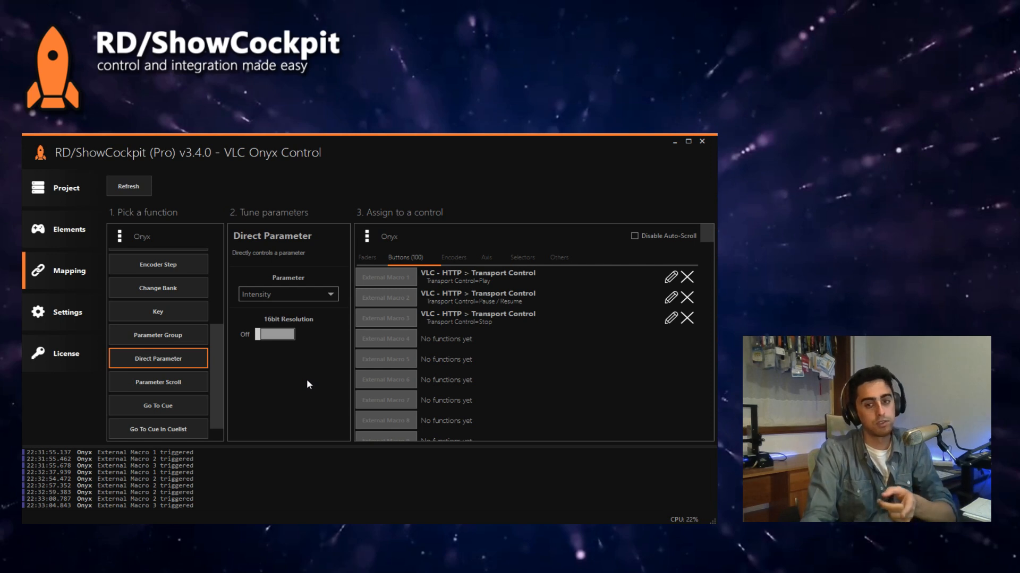
{"action": "left_click", "coordinate": [509, 542]}
{"action": "key", "text": "alt+Tab"}
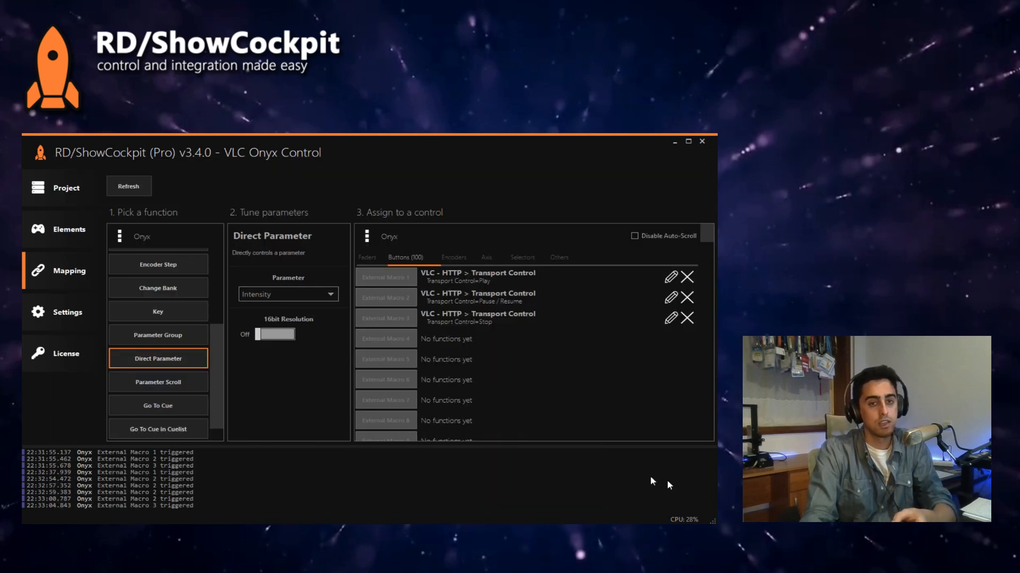
{"action": "left_click", "coordinate": [180, 387]}
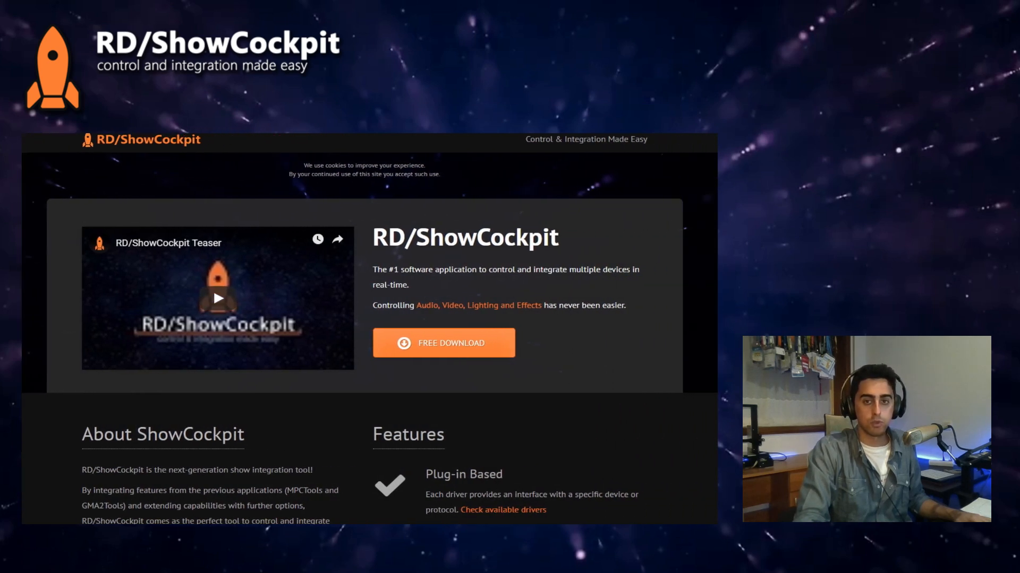
Step: On the ShowCockpit website, look up the available drivers and open the Obsidian Onyx driver documentation
{"action": "scroll", "coordinate": [599, 484], "scroll_direction": "down", "scroll_amount": 2}
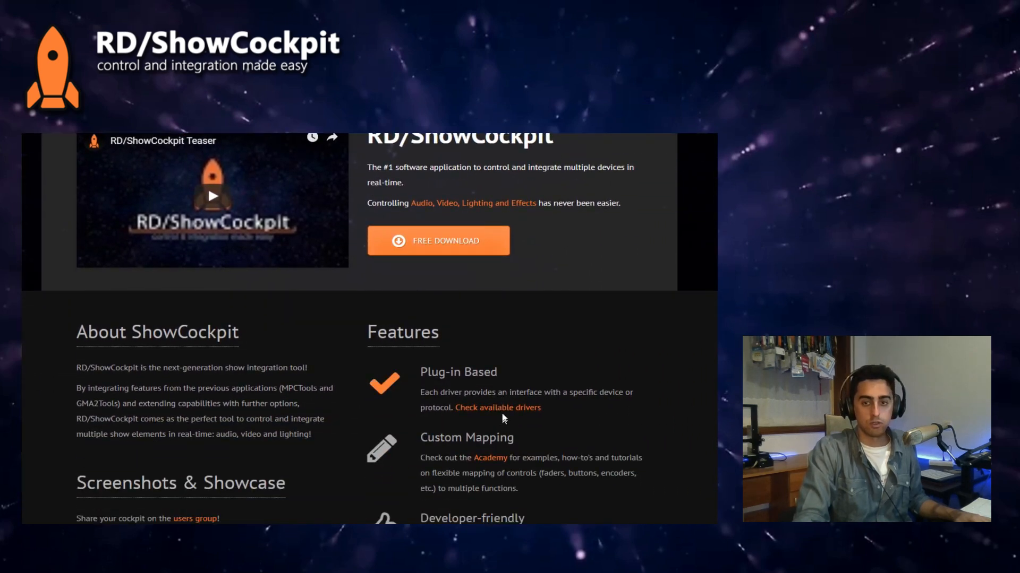
{"action": "left_click", "coordinate": [506, 414]}
{"action": "scroll", "coordinate": [438, 352], "scroll_direction": "down", "scroll_amount": 8}
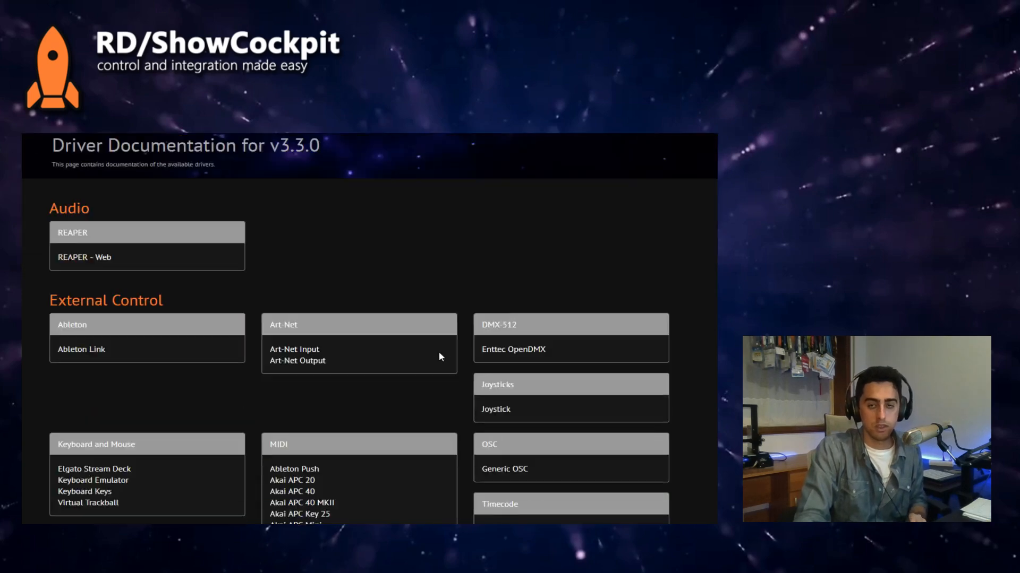
{"action": "scroll", "coordinate": [378, 382], "scroll_direction": "down", "scroll_amount": 1}
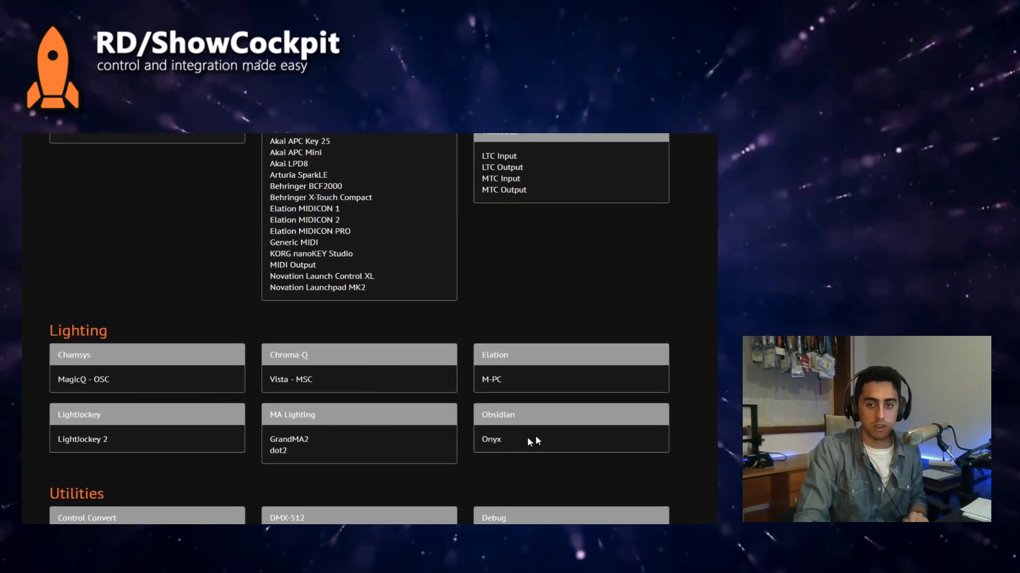
{"action": "left_click", "coordinate": [498, 443]}
Step: Find the Parameter Scroll entry in the Onyx function list and highlight its name
{"action": "scroll", "coordinate": [349, 281], "scroll_direction": "down", "scroll_amount": 15}
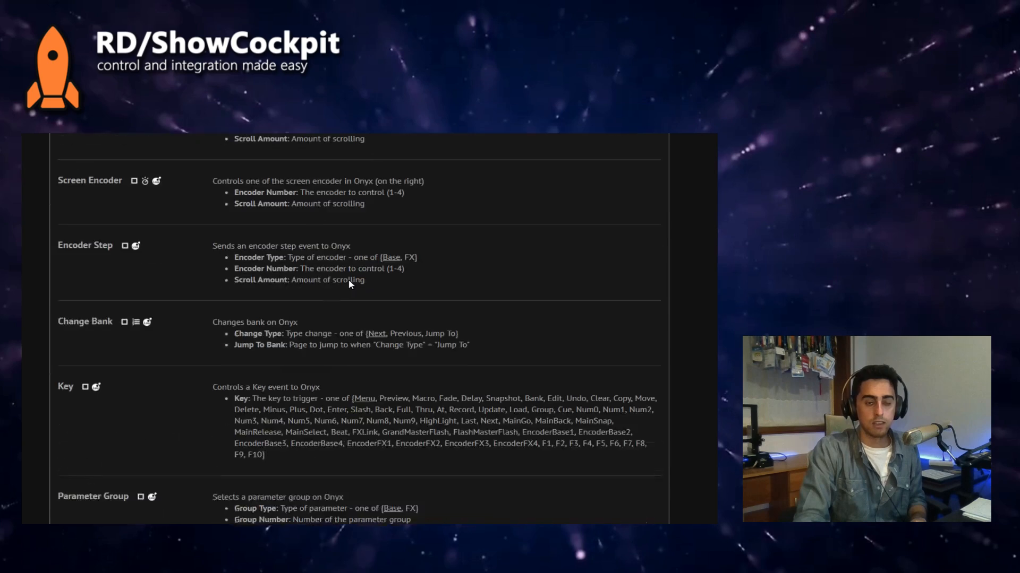
{"action": "scroll", "coordinate": [167, 169], "scroll_direction": "down", "scroll_amount": 2}
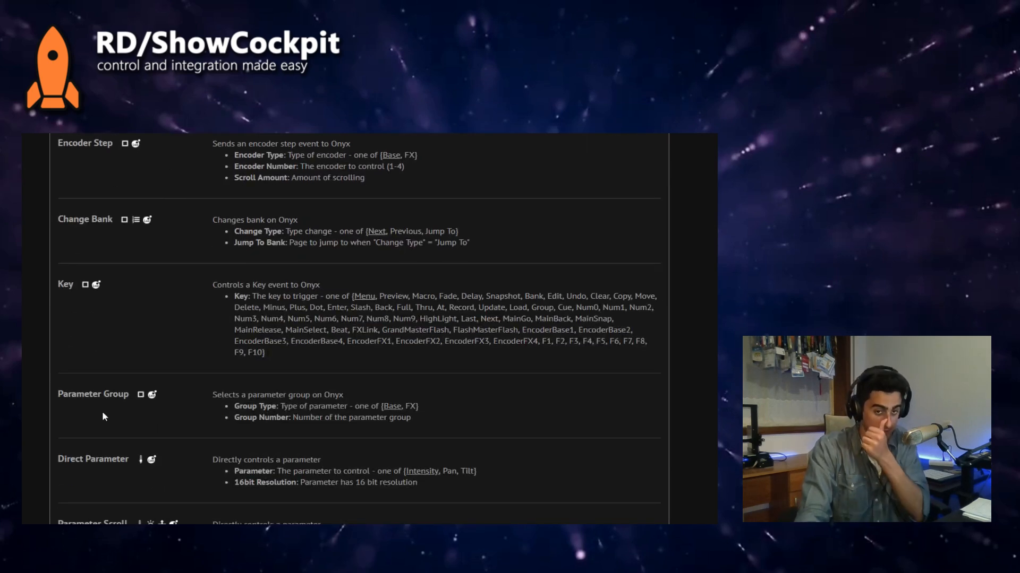
{"action": "left_click_drag", "start_coordinate": [73, 520], "coordinate": [128, 521]}
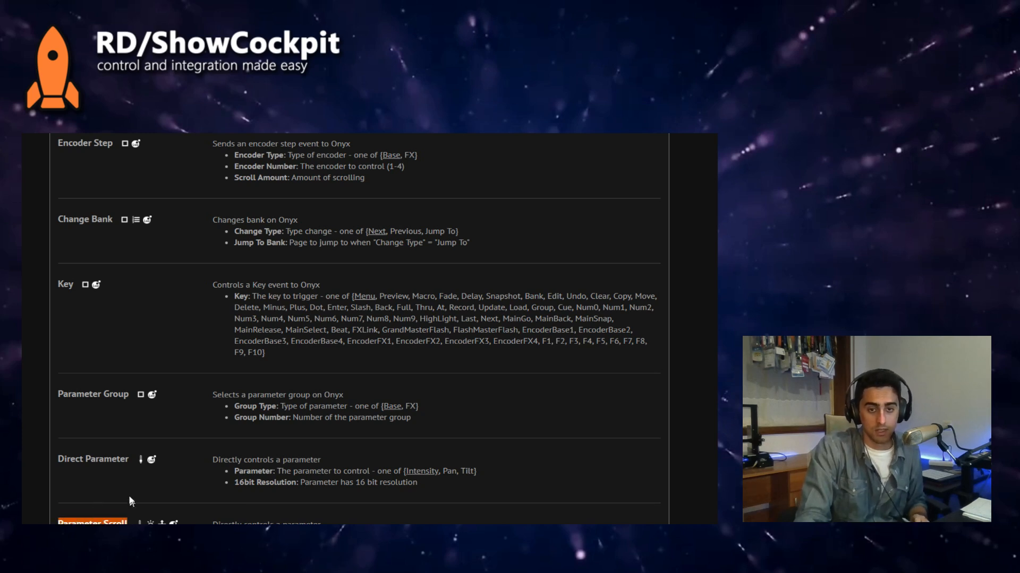
Step: Switch back to ShowCockpit and add an Akai APC 40 MKII MIDI controller to the project's elements
{"action": "scroll", "coordinate": [129, 498], "scroll_direction": "down", "scroll_amount": 2}
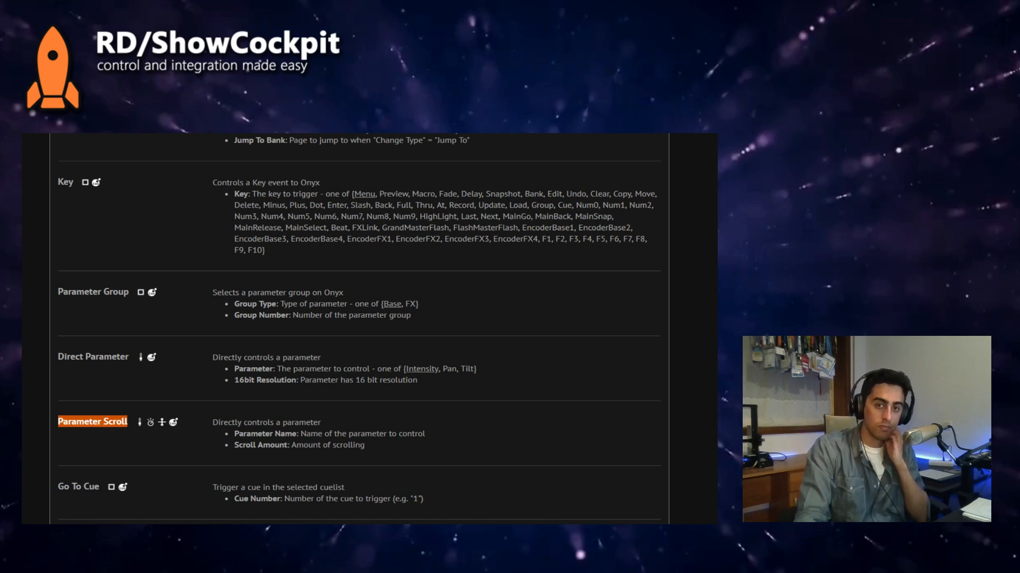
{"action": "key", "text": "alt+Tab"}
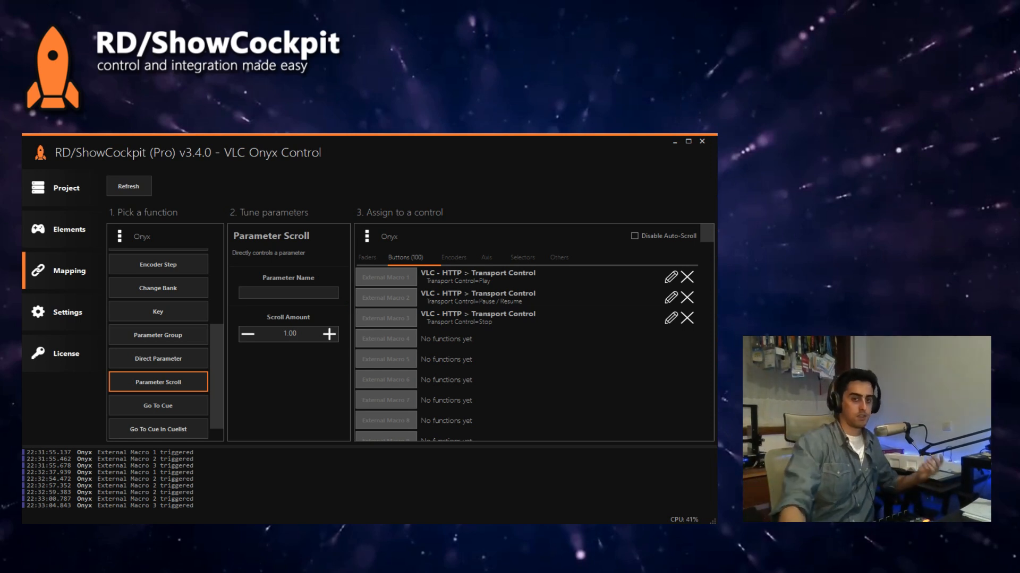
{"action": "left_click", "coordinate": [92, 245]}
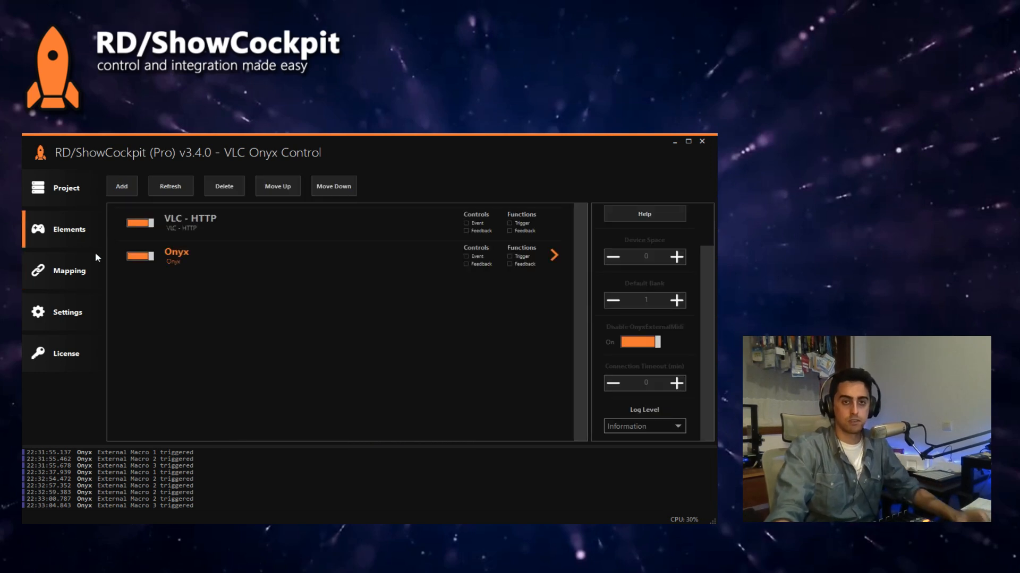
{"action": "left_click", "coordinate": [127, 185]}
{"action": "mouse_move", "coordinate": [159, 222]}
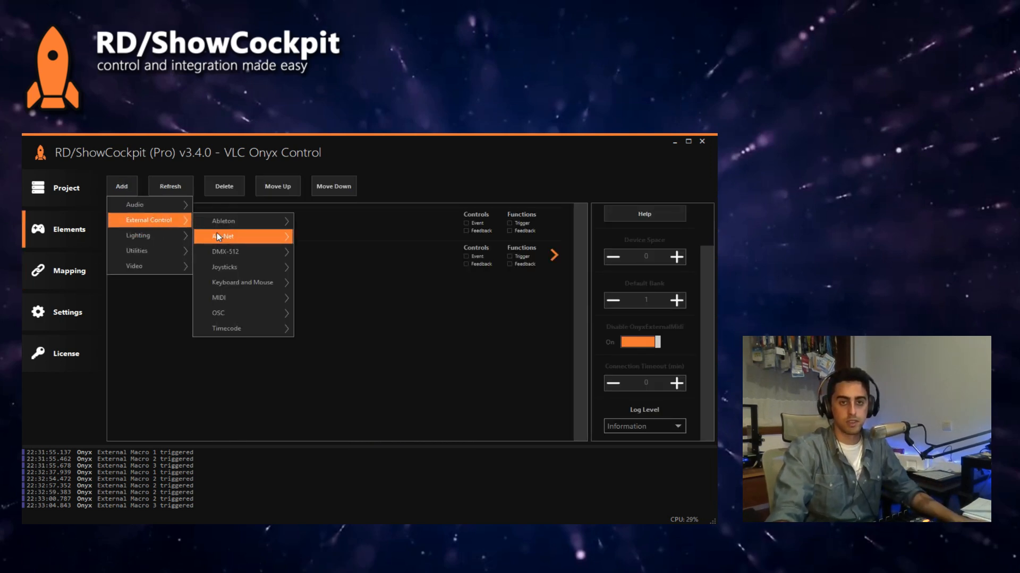
{"action": "mouse_move", "coordinate": [247, 298]}
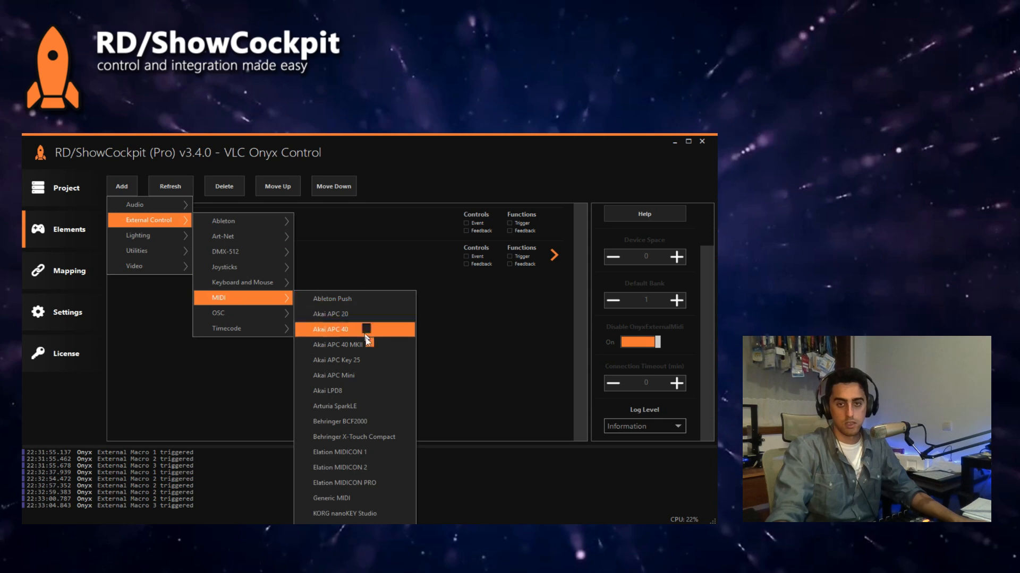
{"action": "left_click", "coordinate": [366, 345]}
{"action": "left_click", "coordinate": [562, 365]}
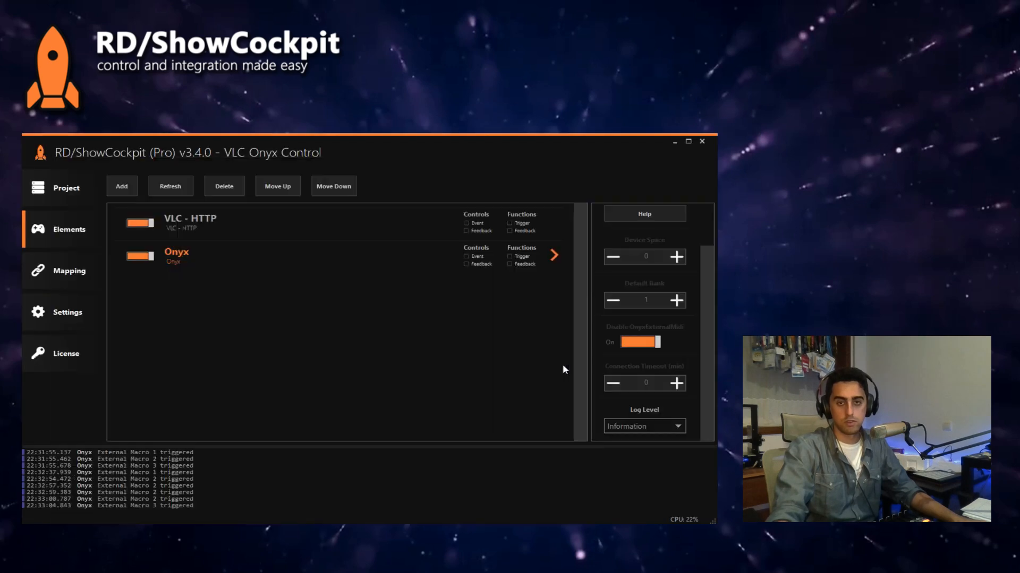
Step: Set the Akai APC 40 MKII's input device to [0] APC40 mkII and output device to [1] APC40 mkII, and enable the element
{"action": "left_click", "coordinate": [648, 321]}
{"action": "left_click", "coordinate": [648, 348]}
{"action": "left_click", "coordinate": [149, 292]}
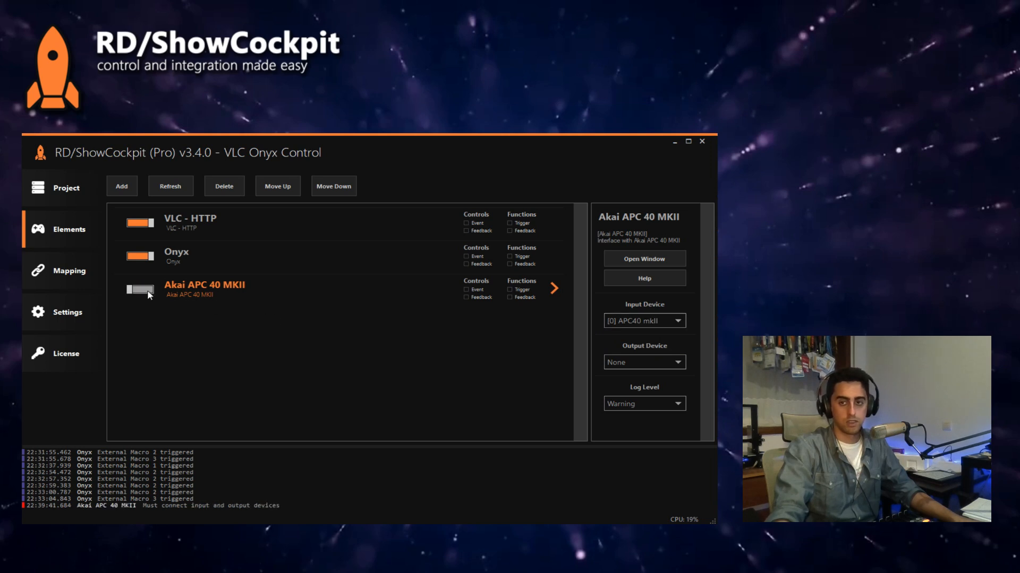
{"action": "left_click", "coordinate": [617, 361]}
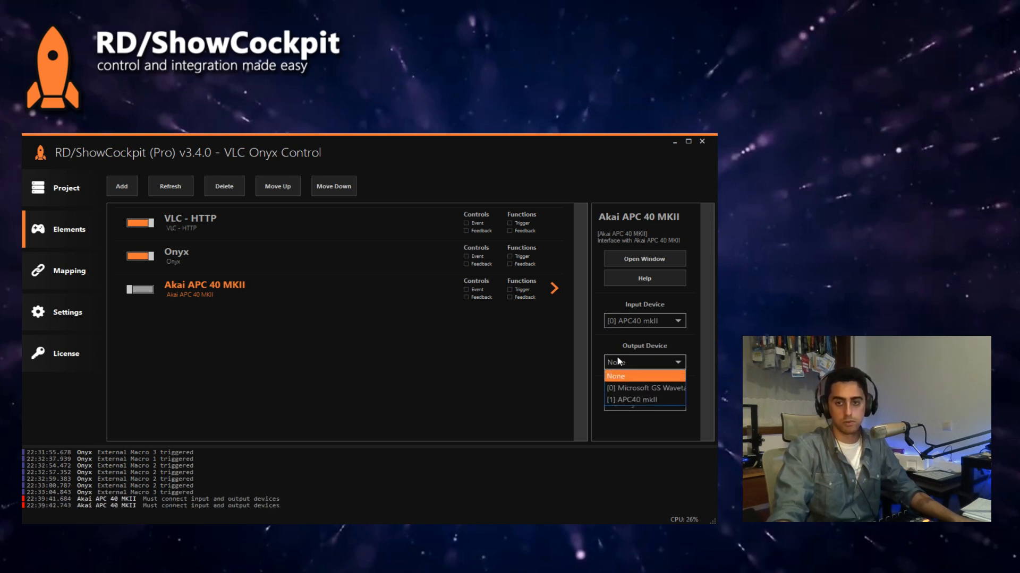
{"action": "left_click", "coordinate": [630, 399]}
{"action": "left_click", "coordinate": [139, 290]}
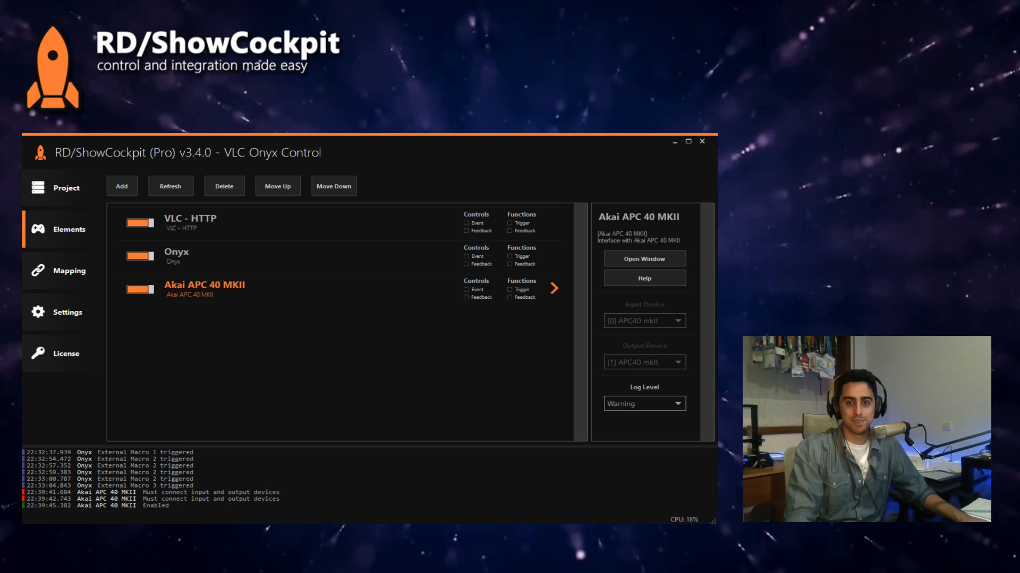
Step: Set the Akai APC 40 MKII element's log level to Information
{"action": "left_click", "coordinate": [76, 273]}
{"action": "left_click", "coordinate": [73, 235]}
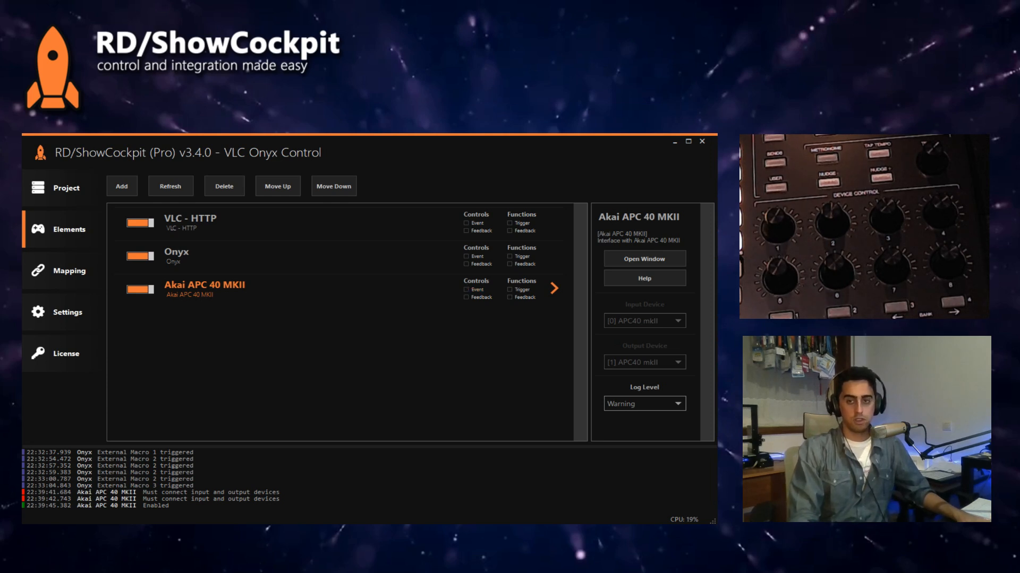
{"action": "left_click", "coordinate": [615, 406]}
{"action": "left_click", "coordinate": [620, 466]}
{"action": "left_click", "coordinate": [632, 403]}
{"action": "left_click", "coordinate": [627, 452]}
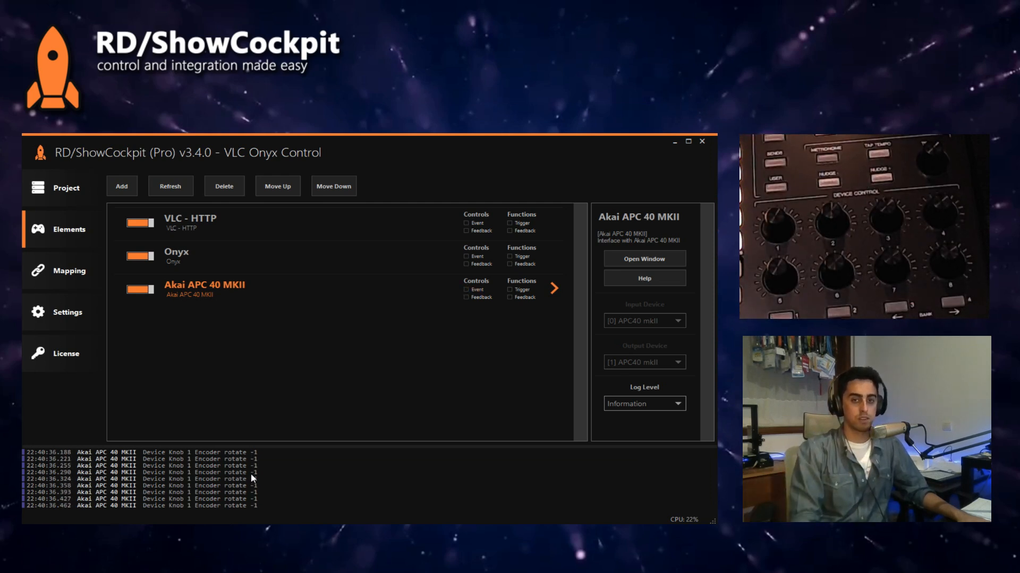
Step: Review the Akai APC 40 MKII's encoder types and feedback states in its own window and return to the elements
{"action": "double_click", "coordinate": [199, 292]}
{"action": "left_click", "coordinate": [142, 186]}
{"action": "double_click", "coordinate": [214, 296]}
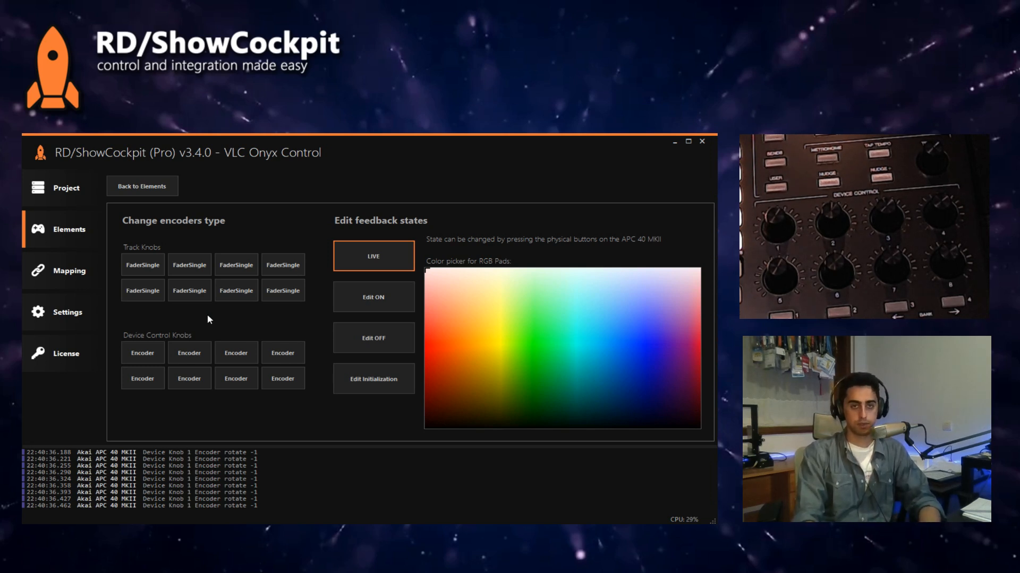
{"action": "left_click", "coordinate": [151, 186]}
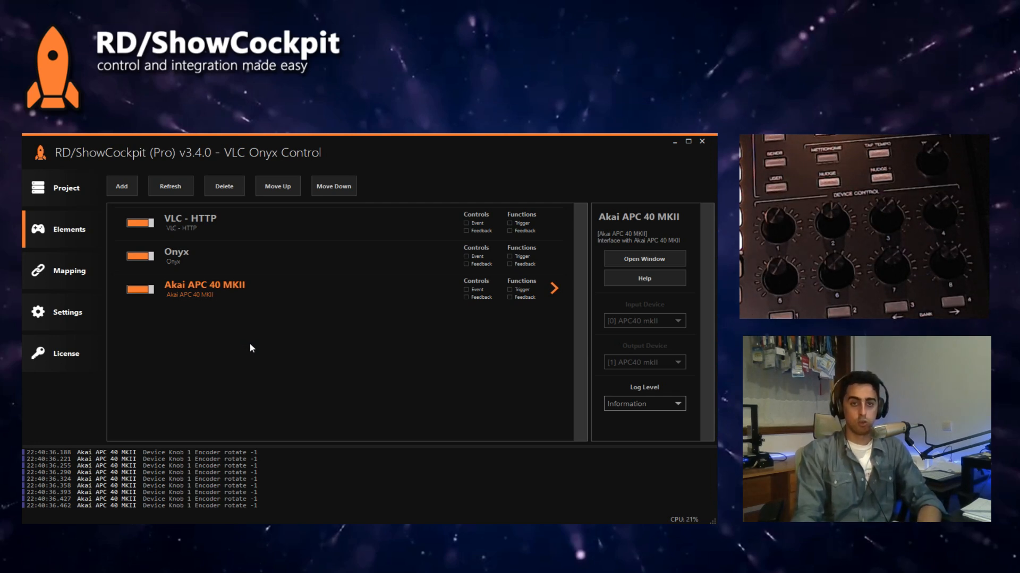
Step: In the mapping, choose Onyx as the function source and show the Akai APC 40 MKII's encoders as the controls
{"action": "left_click", "coordinate": [60, 271]}
{"action": "left_click", "coordinate": [173, 240]}
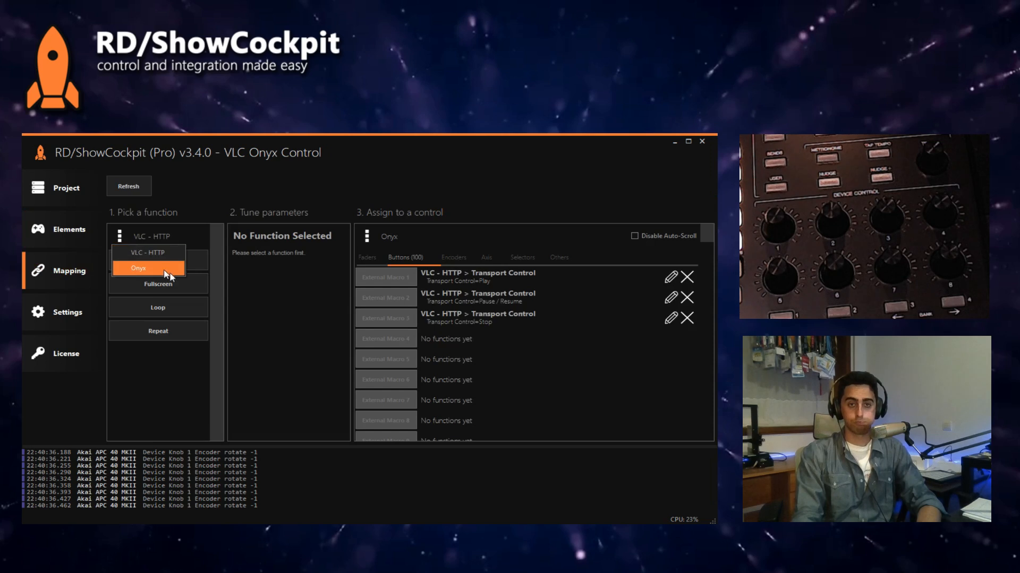
{"action": "left_click", "coordinate": [161, 269]}
{"action": "left_click", "coordinate": [385, 238]}
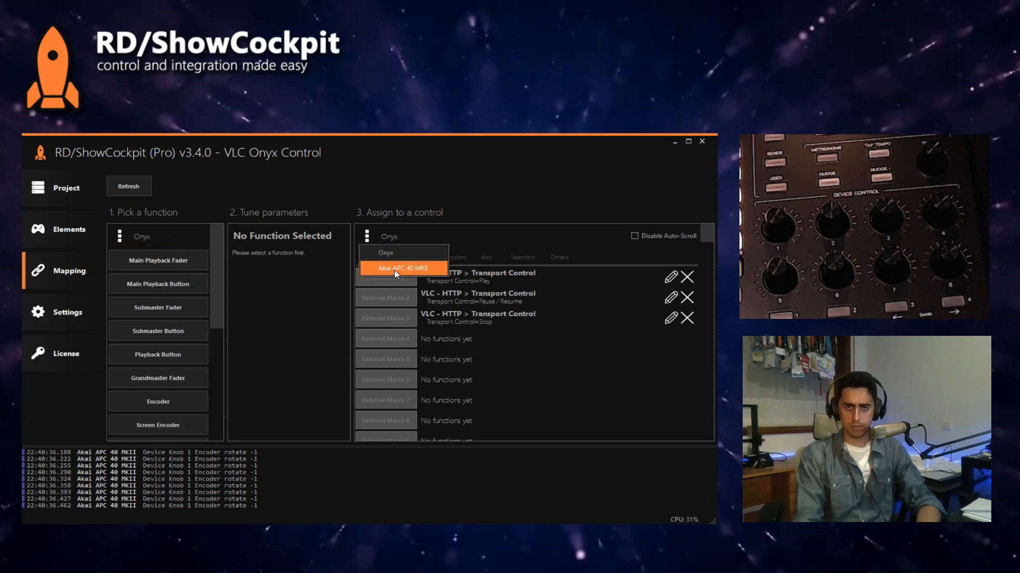
{"action": "left_click", "coordinate": [433, 268]}
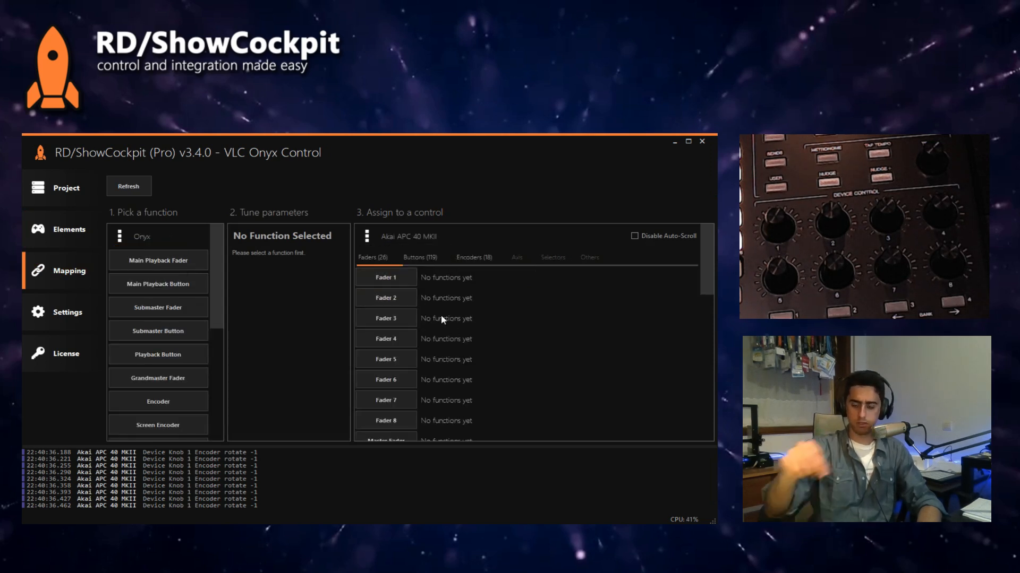
{"action": "left_click", "coordinate": [467, 259]}
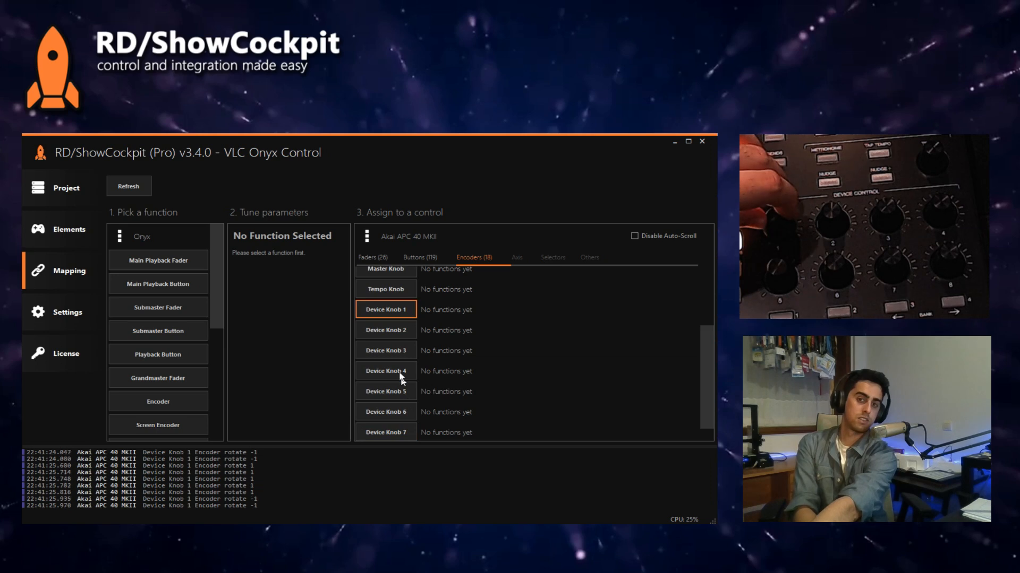
Step: Assign Onyx's Parameter Scroll with parameter name Intensity and scroll amount 1.00 to Device Knob 1, and check its effect in Onyx
{"action": "scroll", "coordinate": [223, 314], "scroll_direction": "down", "scroll_amount": 3}
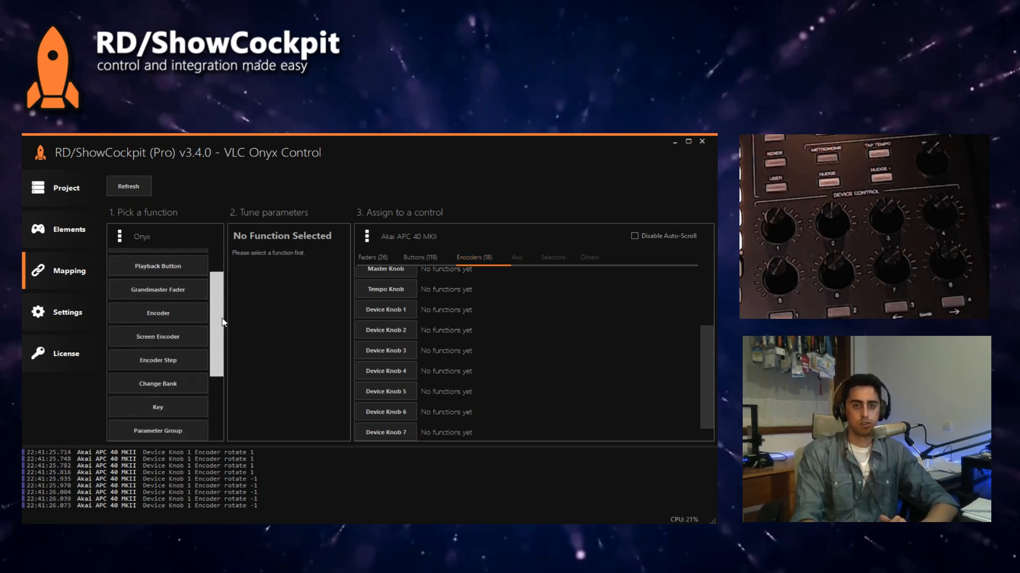
{"action": "scroll", "coordinate": [223, 322], "scroll_direction": "up", "scroll_amount": 3}
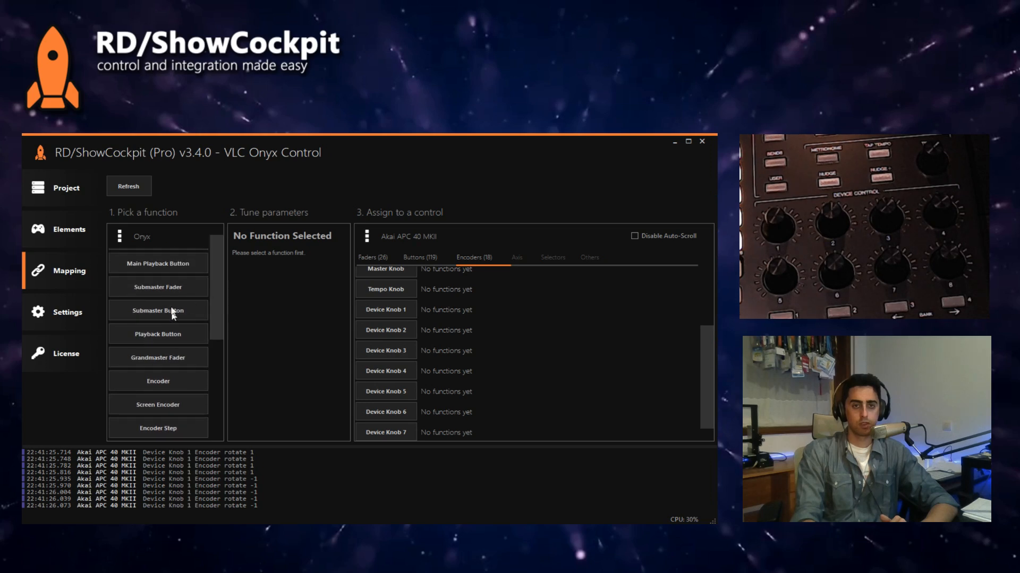
{"action": "left_click_drag", "start_coordinate": [216, 290], "coordinate": [229, 380]}
{"action": "left_click", "coordinate": [197, 379]}
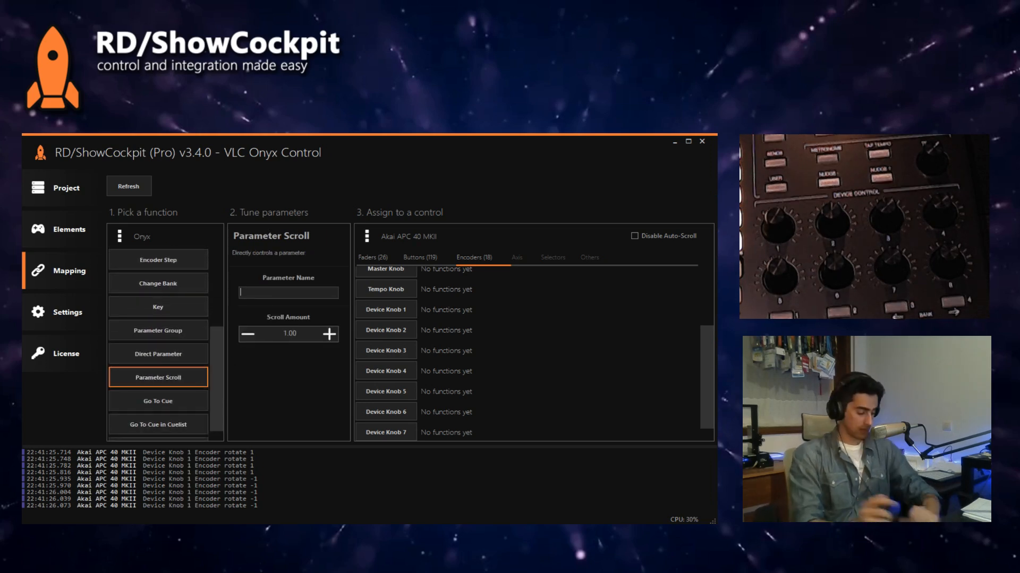
{"action": "type", "text": "Intensy"}
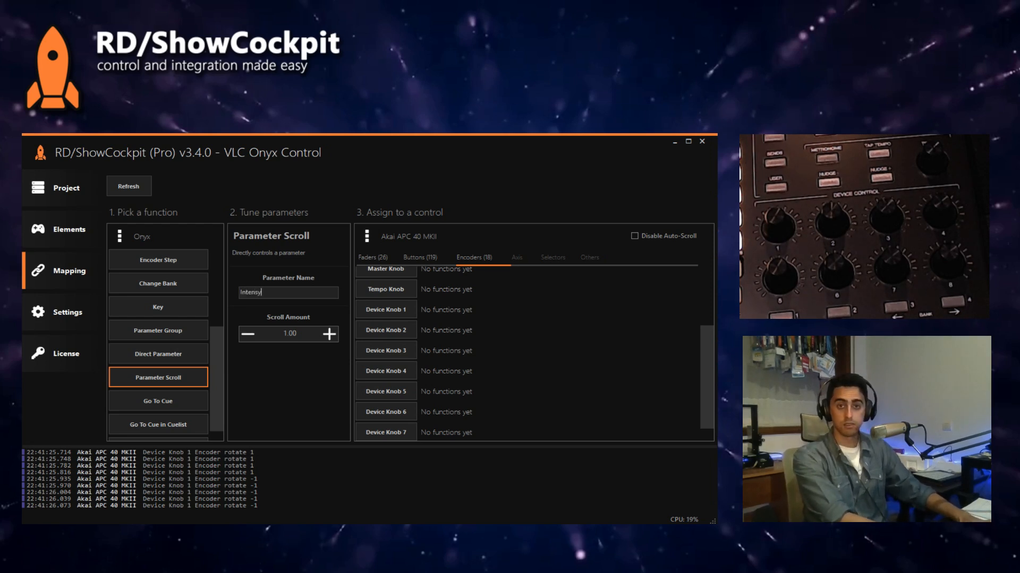
{"action": "key", "text": "BackSpace"}
{"action": "type", "text": "ity"}
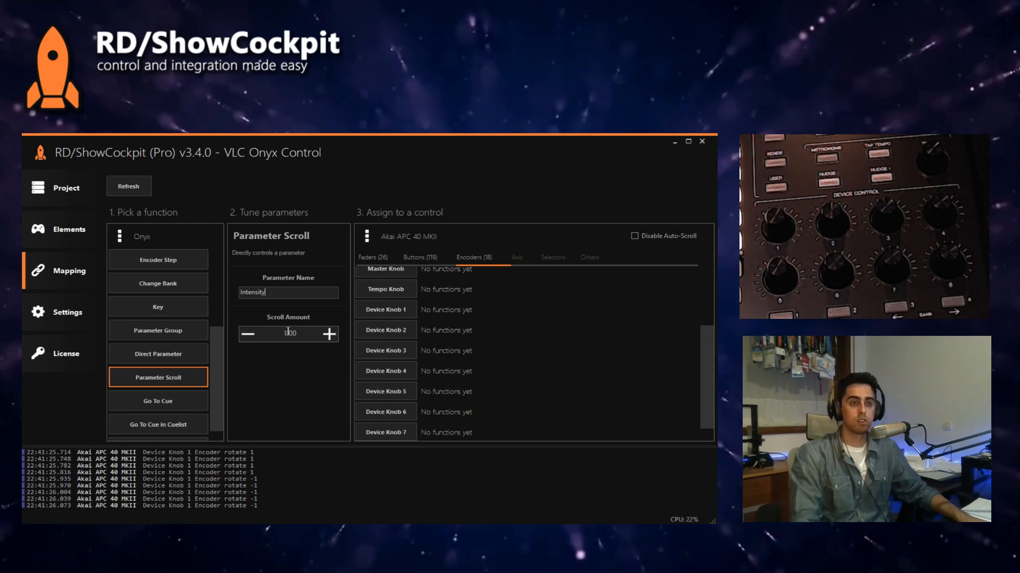
{"action": "left_click", "coordinate": [391, 310]}
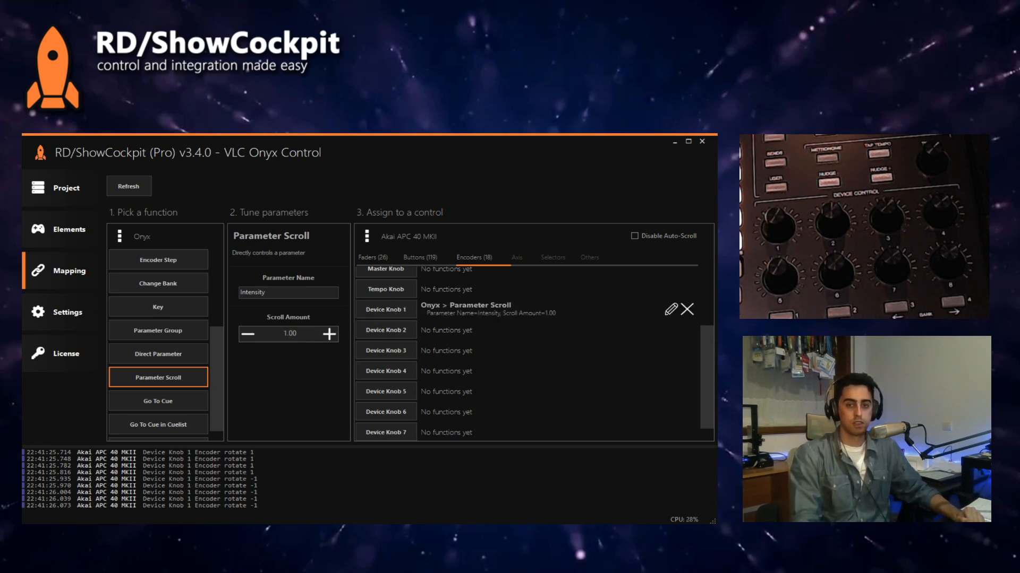
{"action": "key", "text": "alt+Tab"}
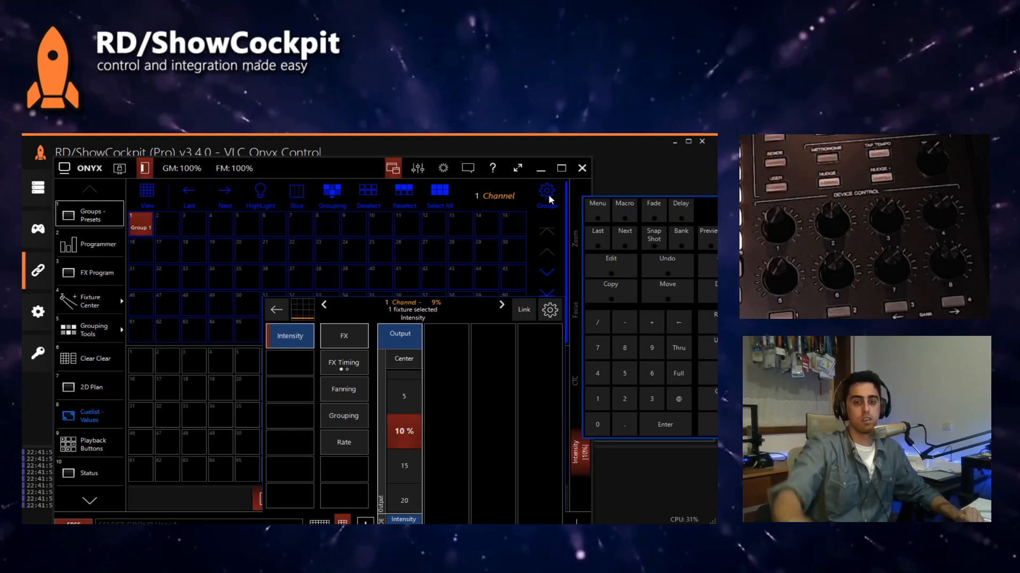
{"action": "left_click", "coordinate": [427, 145]}
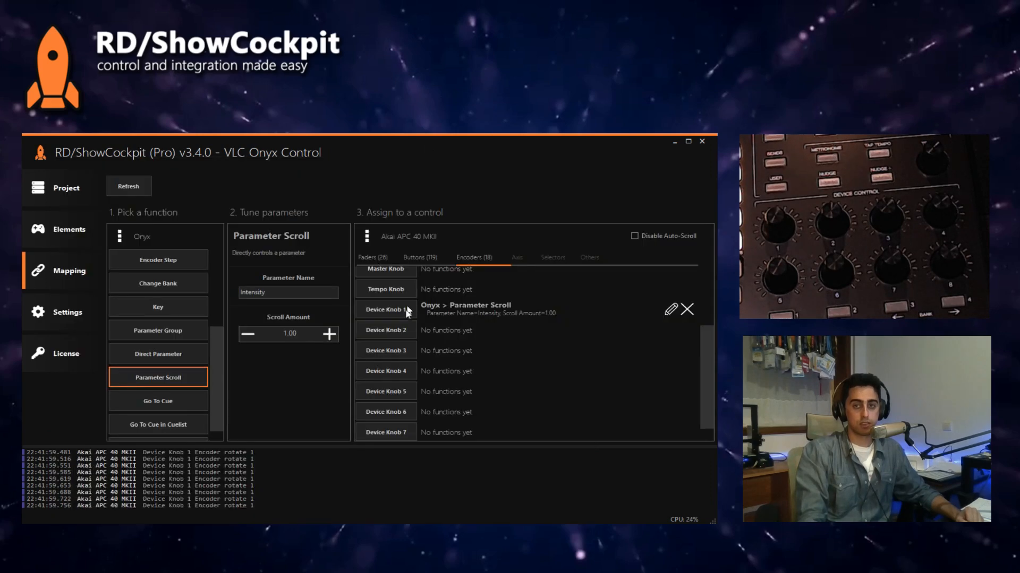
Step: Set the scroll amount of Device Knob 1's Parameter Scroll mapping to 0.40 and test it on the Intensity in Onyx
{"action": "left_click", "coordinate": [493, 307]}
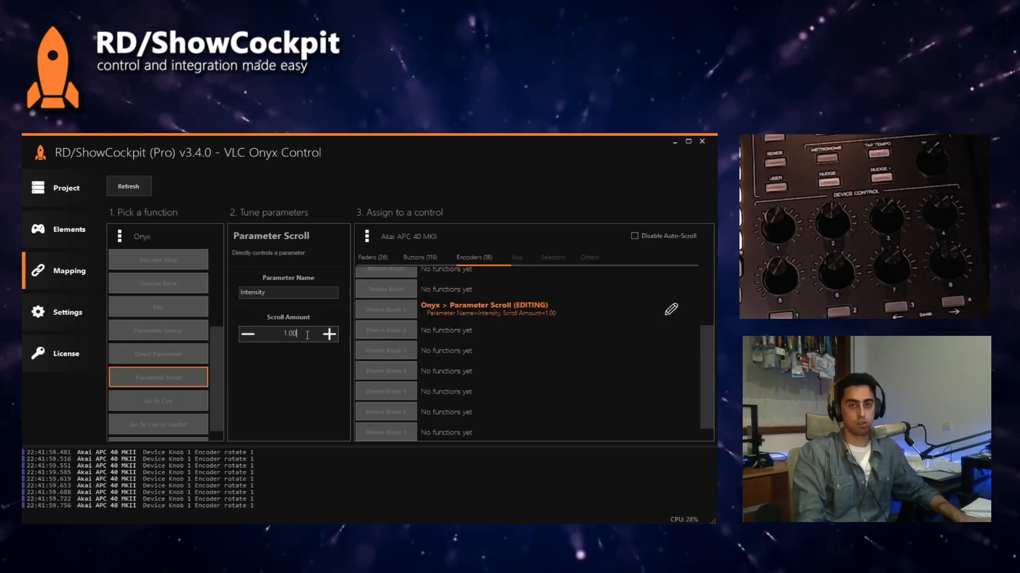
{"action": "left_click", "coordinate": [286, 334]}
{"action": "scroll", "coordinate": [286, 335], "scroll_direction": "down", "scroll_amount": 17}
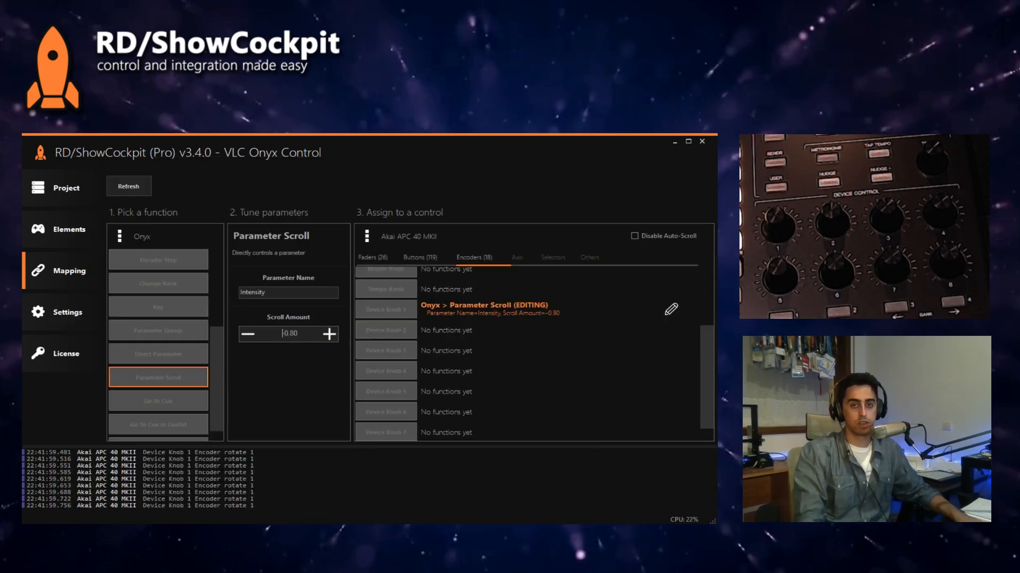
{"action": "scroll", "coordinate": [285, 335], "scroll_direction": "up", "scroll_amount": 5}
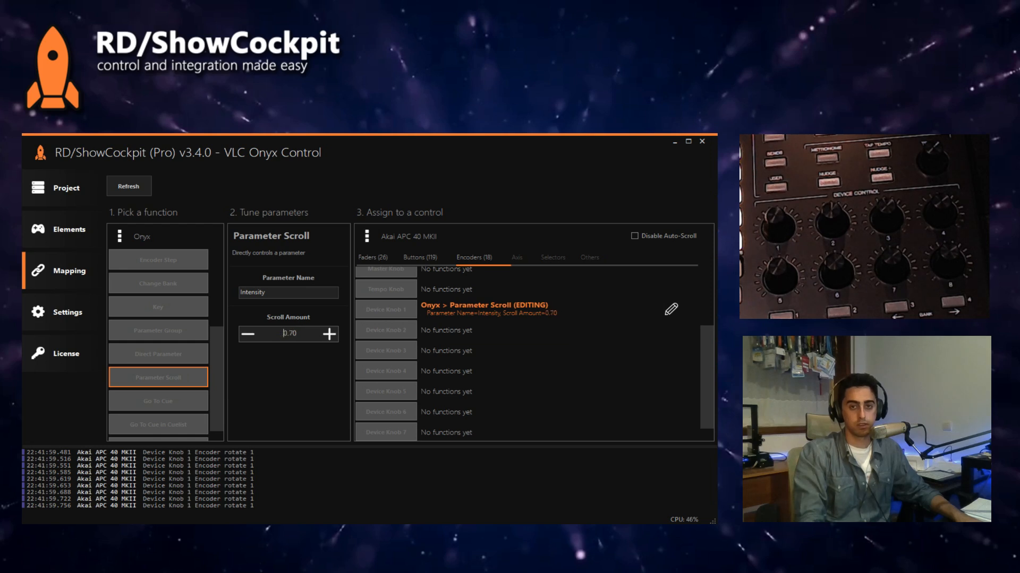
{"action": "left_click", "coordinate": [476, 311]}
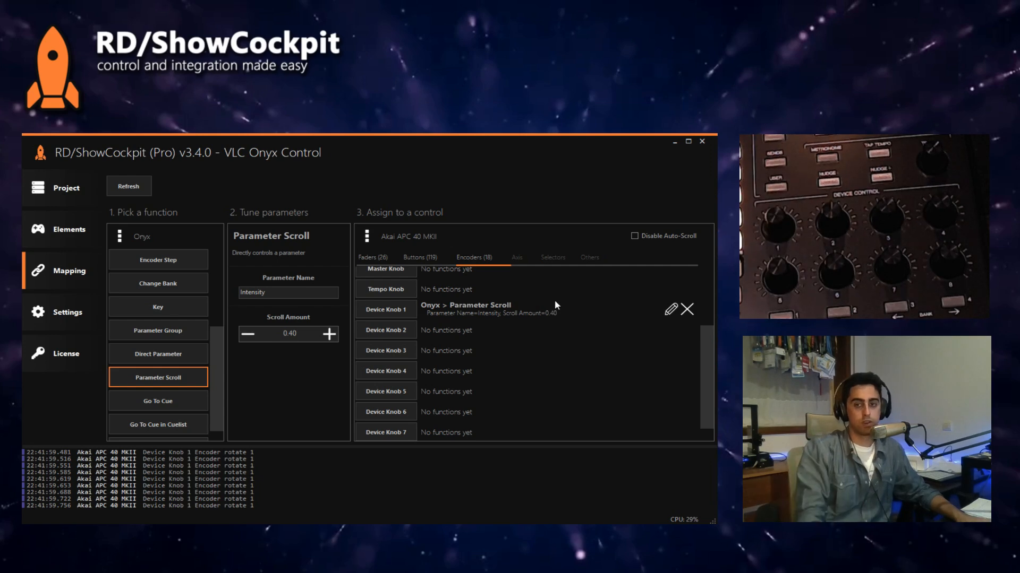
{"action": "key", "text": "alt+Tab"}
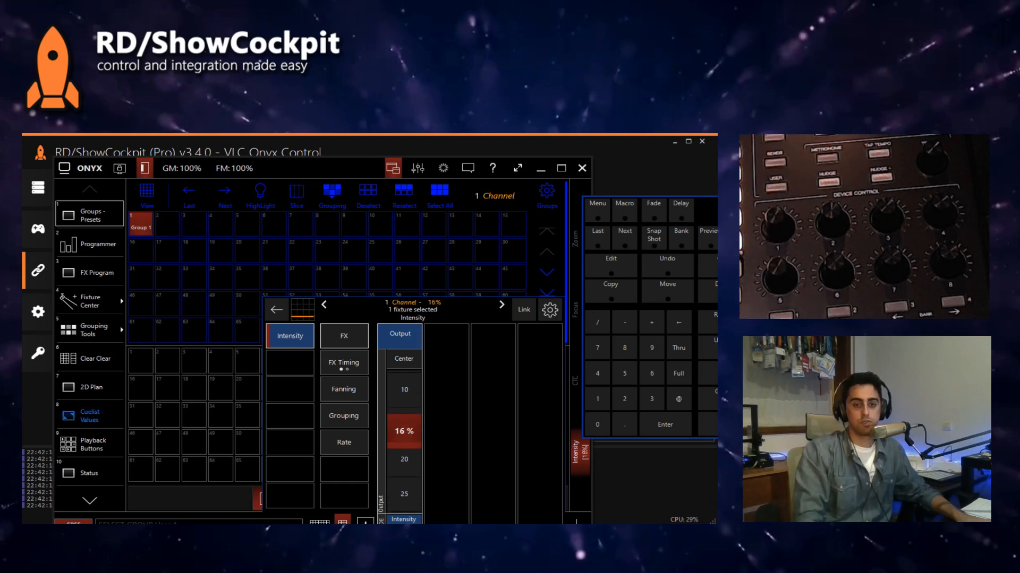
{"action": "key", "text": "alt+Tab"}
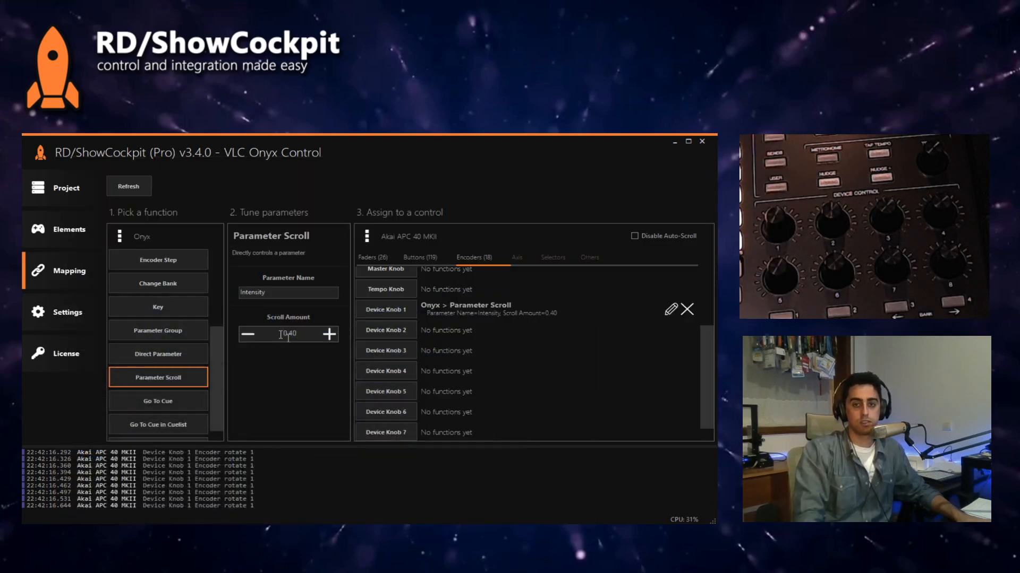
Step: Set the scroll amount of Device Knob 1's Parameter Scroll mapping to 2.80, check it in Onyx and return to the mapping functions
{"action": "left_click", "coordinate": [670, 309]}
{"action": "scroll", "coordinate": [288, 334], "scroll_direction": "up", "scroll_amount": 9}
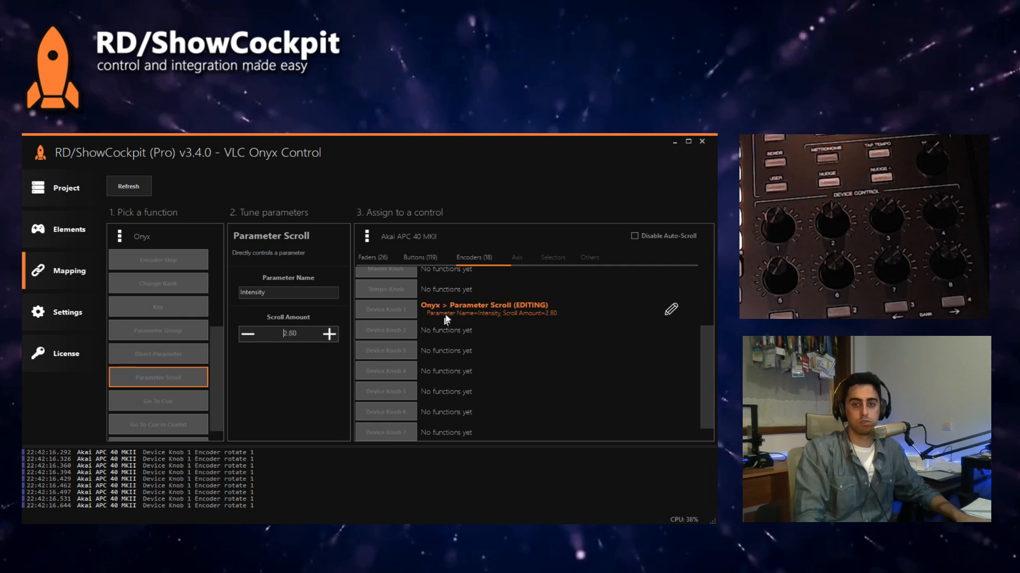
{"action": "left_click", "coordinate": [440, 312]}
{"action": "key", "text": "alt+Tab"}
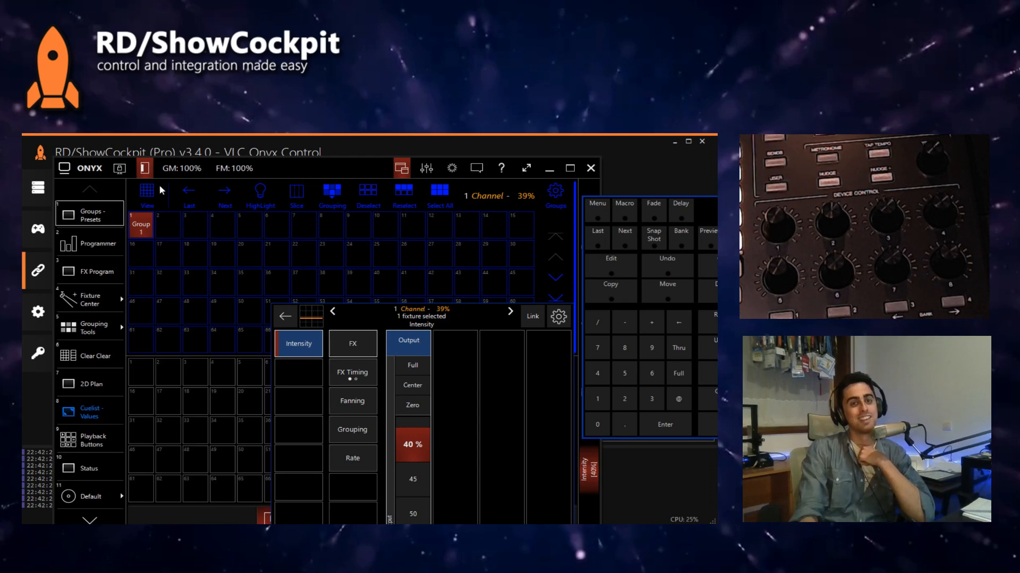
{"action": "left_click", "coordinate": [183, 153]}
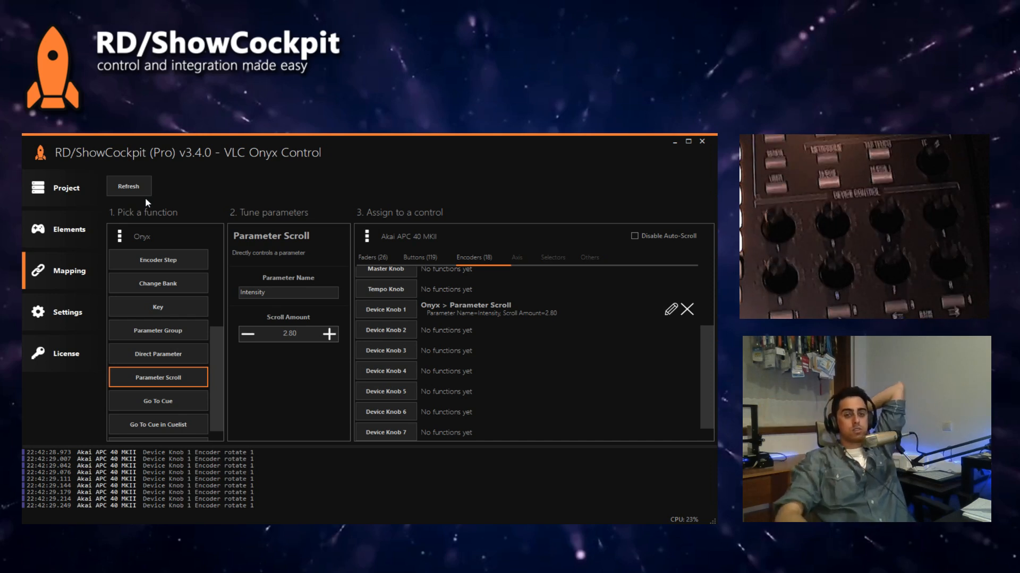
{"action": "scroll", "coordinate": [165, 390], "scroll_direction": "down", "scroll_amount": 1}
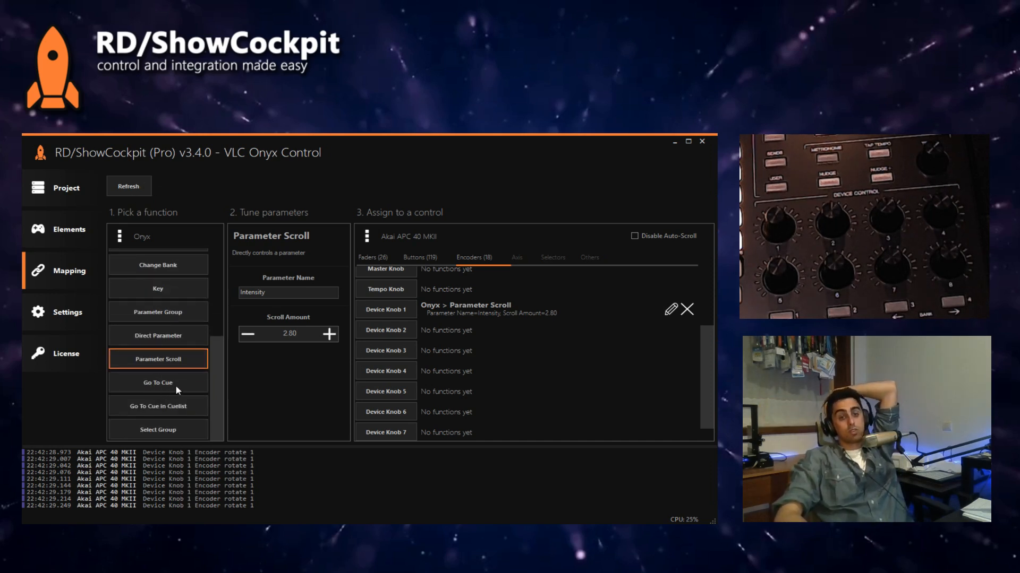
Step: Pick Onyx's Select Group function, look over the other Onyx functions and show the project's elements
{"action": "left_click", "coordinate": [164, 431]}
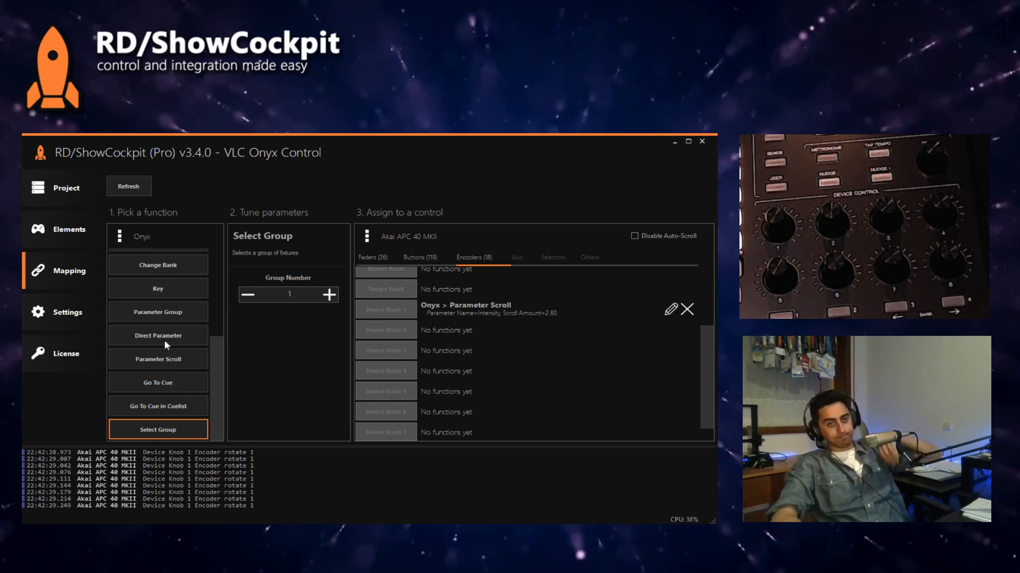
{"action": "scroll", "coordinate": [163, 359], "scroll_direction": "up", "scroll_amount": 1}
{"action": "scroll", "coordinate": [164, 356], "scroll_direction": "up", "scroll_amount": 2}
{"action": "scroll", "coordinate": [164, 357], "scroll_direction": "down", "scroll_amount": 3}
{"action": "scroll", "coordinate": [164, 357], "scroll_direction": "up", "scroll_amount": 3}
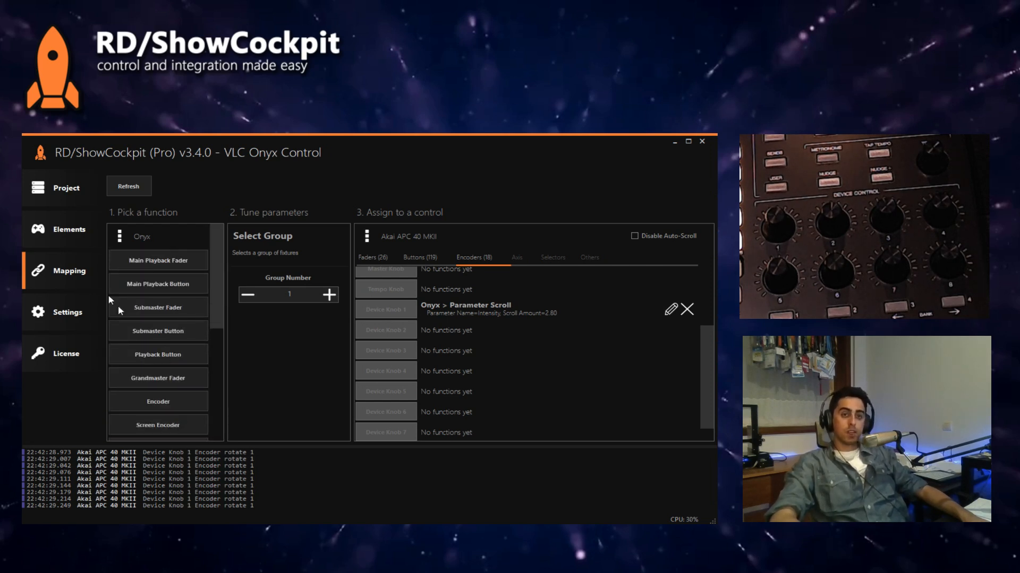
{"action": "left_click", "coordinate": [69, 233]}
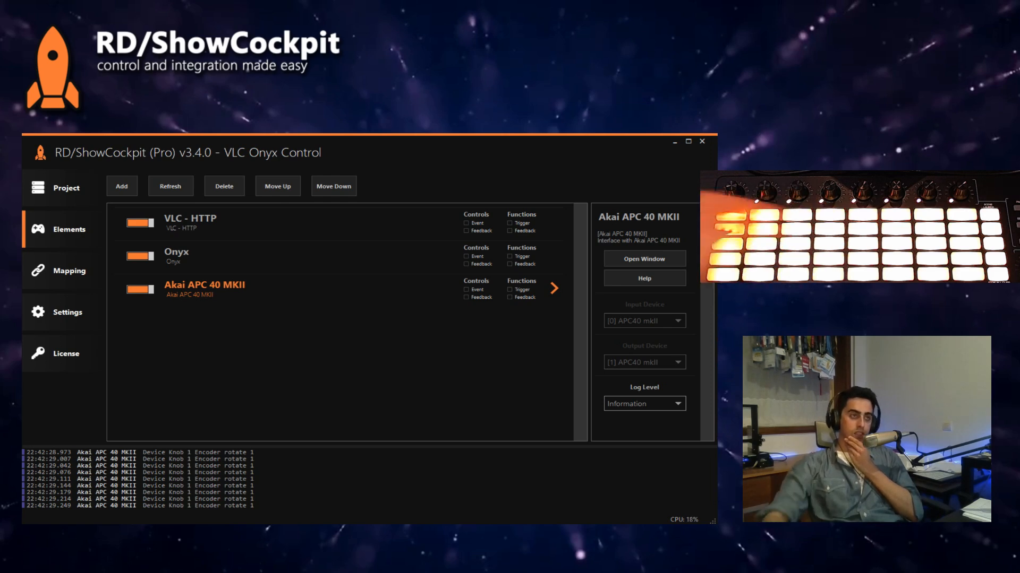
Step: In Onyx, patch 7 more Generic Channel fixtures with GM Enabled and automatic addressing, and return to the groups view
{"action": "key", "text": "alt+Tab"}
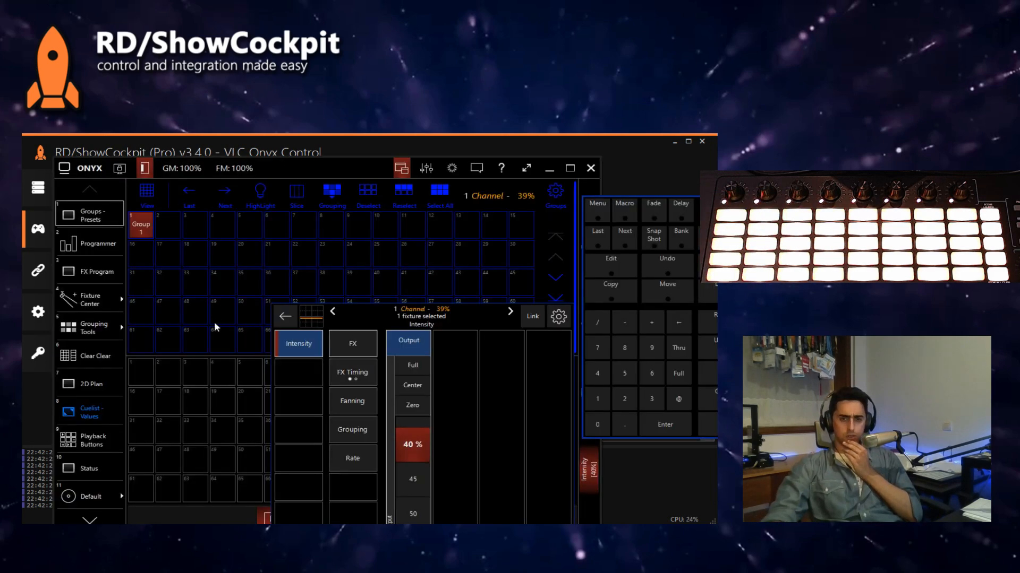
{"action": "left_click", "coordinate": [80, 169]}
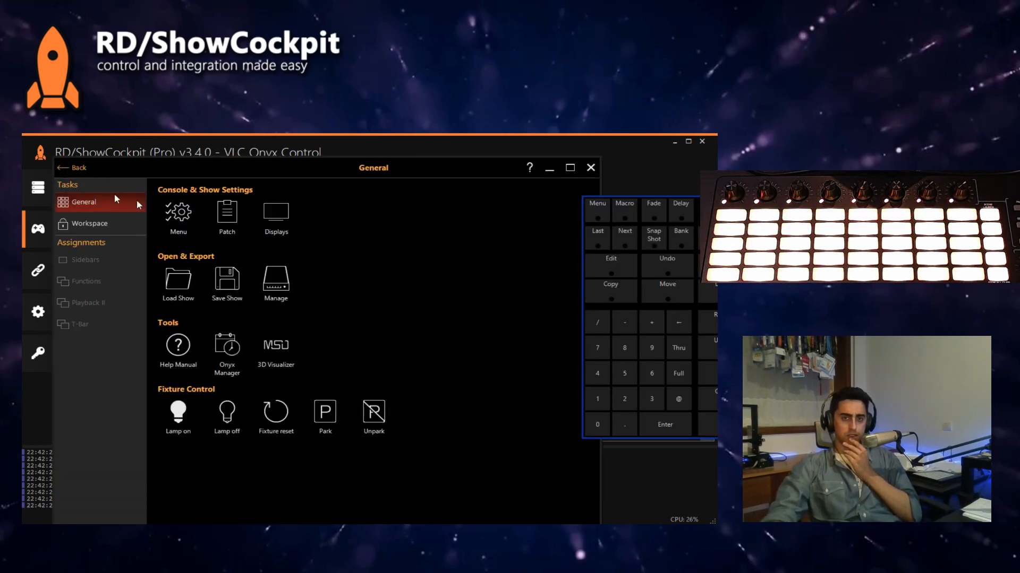
{"action": "left_click", "coordinate": [230, 219]}
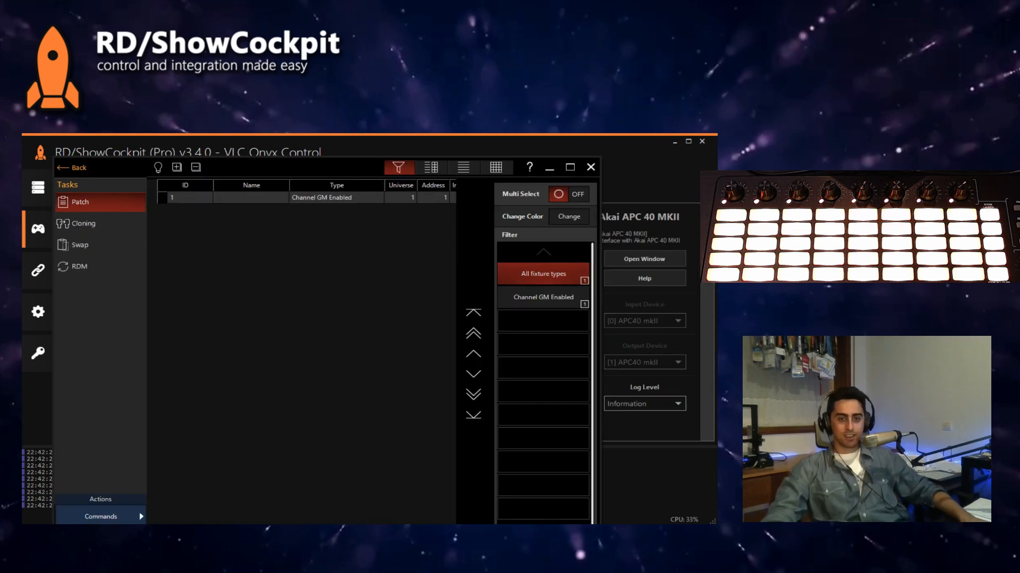
{"action": "left_click", "coordinate": [110, 519]}
{"action": "left_click", "coordinate": [179, 399]}
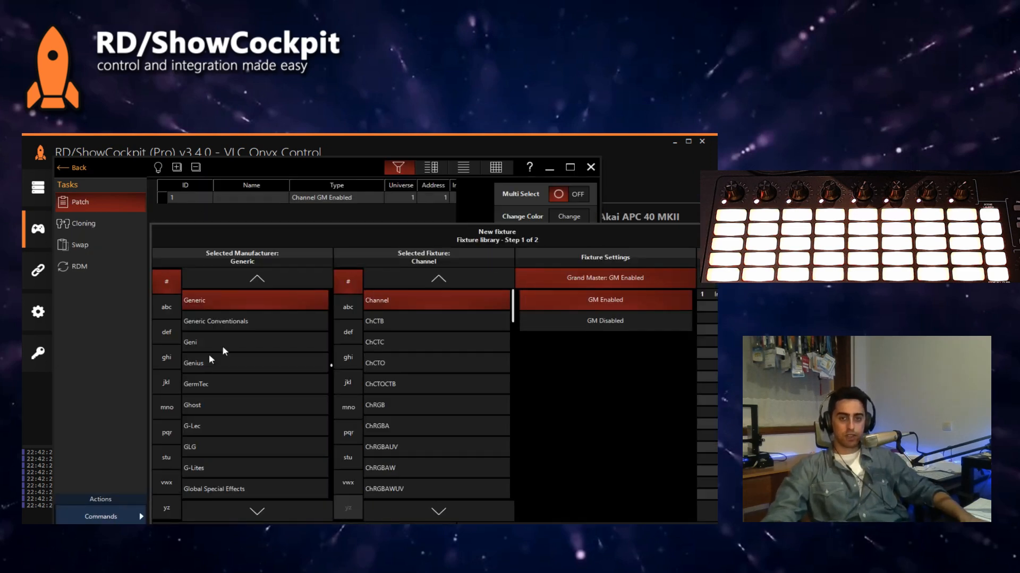
{"action": "left_click", "coordinate": [398, 535]}
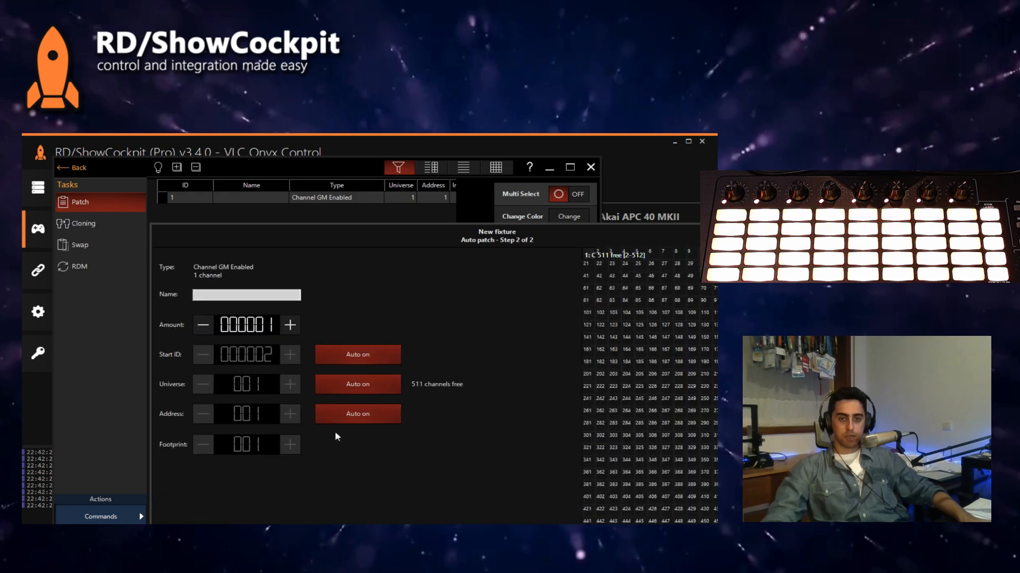
{"action": "left_click", "coordinate": [290, 326]}
{"action": "left_click", "coordinate": [290, 326]}
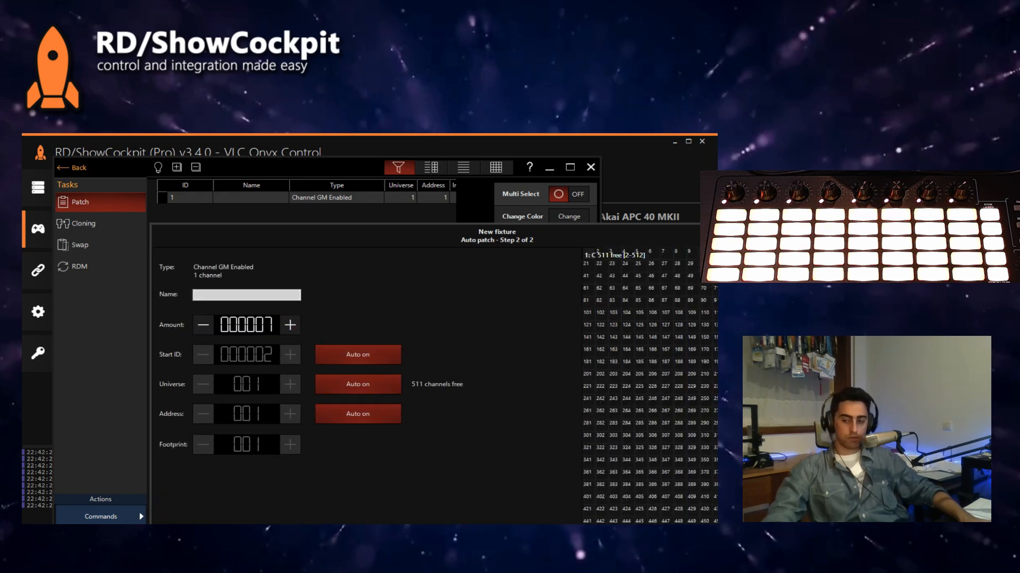
{"action": "left_click", "coordinate": [462, 536]}
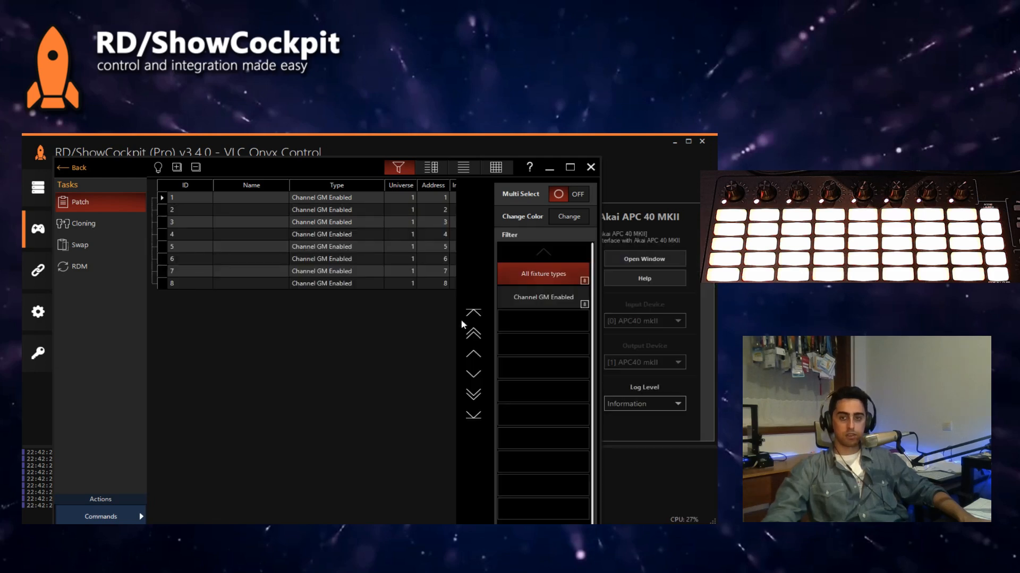
{"action": "left_click", "coordinate": [590, 167]}
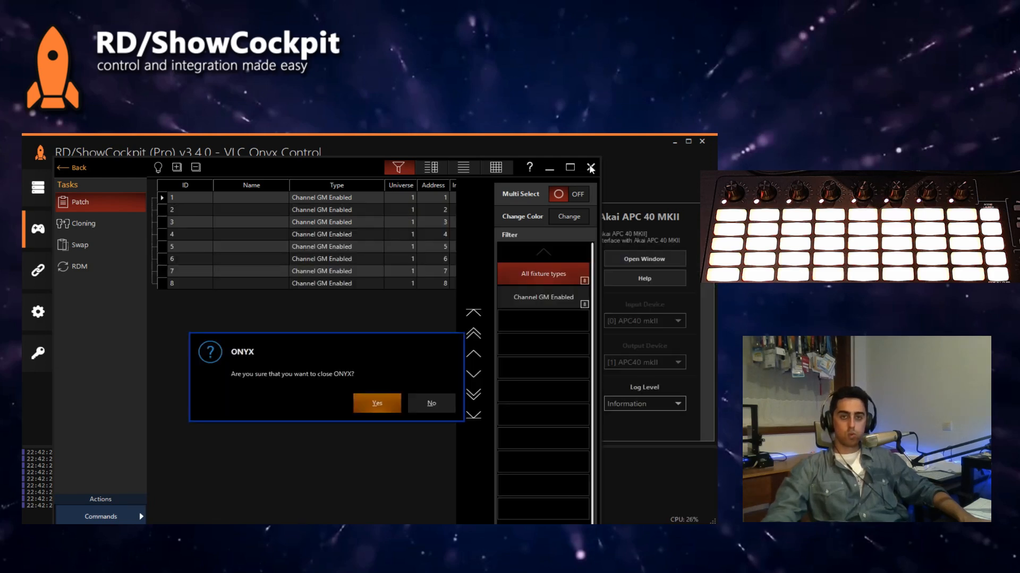
{"action": "left_click", "coordinate": [428, 405]}
{"action": "left_click", "coordinate": [75, 169]}
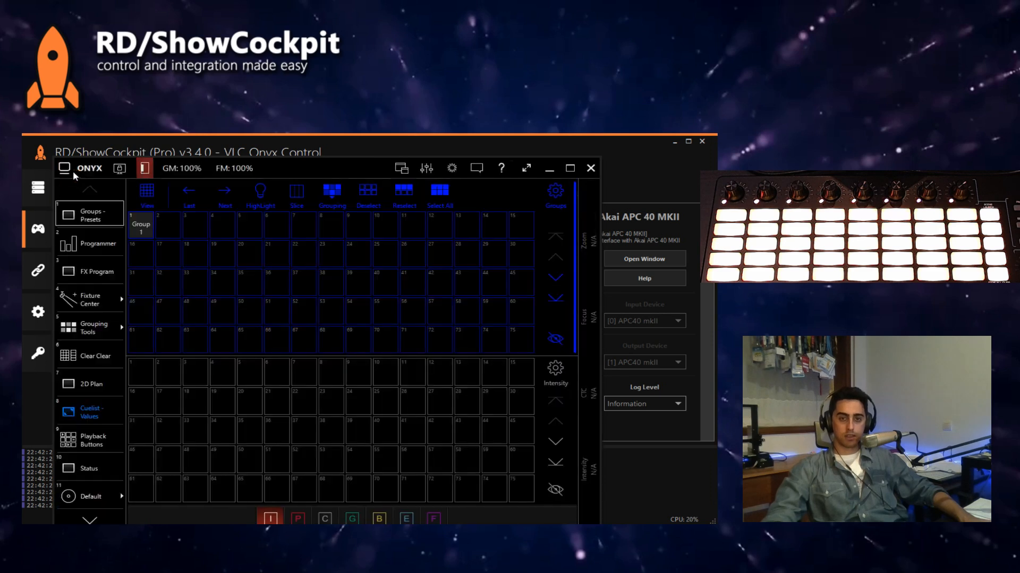
Step: Starting from Group 1's channel, step through channels 2, 3 and 4 and record each as its own group in slots 2 to 4
{"action": "left_click", "coordinate": [143, 225]}
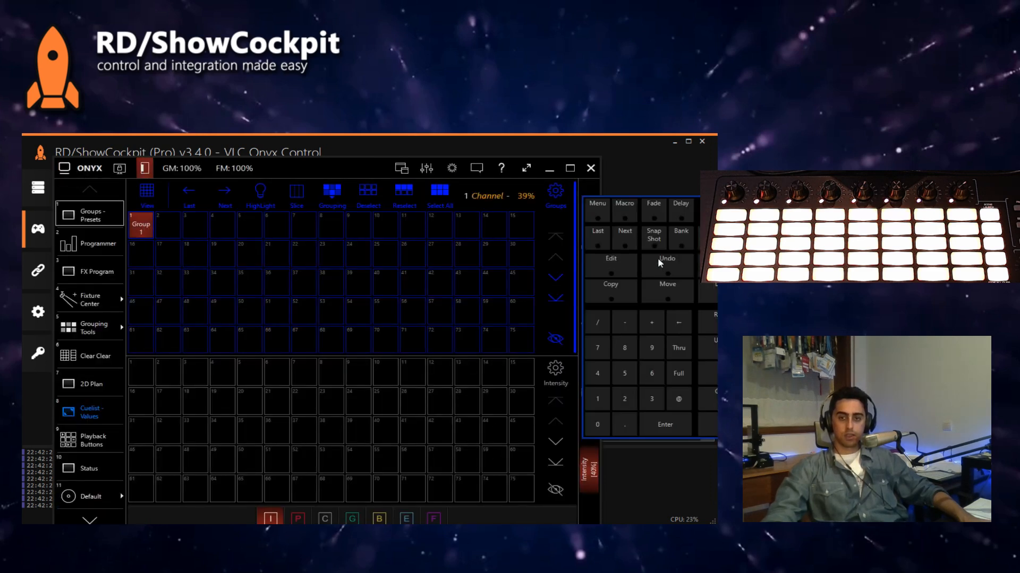
{"action": "left_click", "coordinate": [633, 239]}
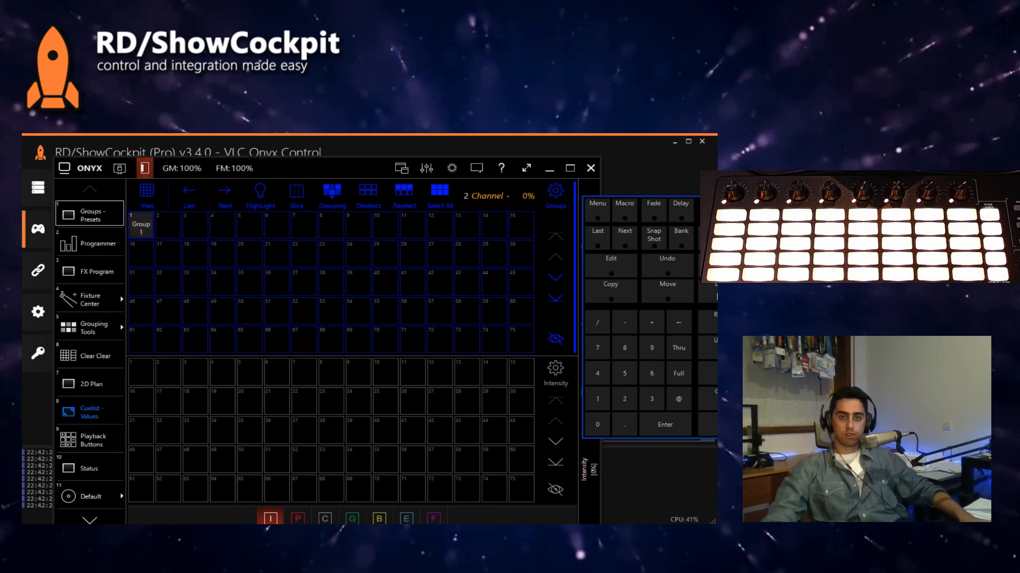
{"action": "left_click", "coordinate": [723, 321]}
{"action": "left_click", "coordinate": [164, 228]}
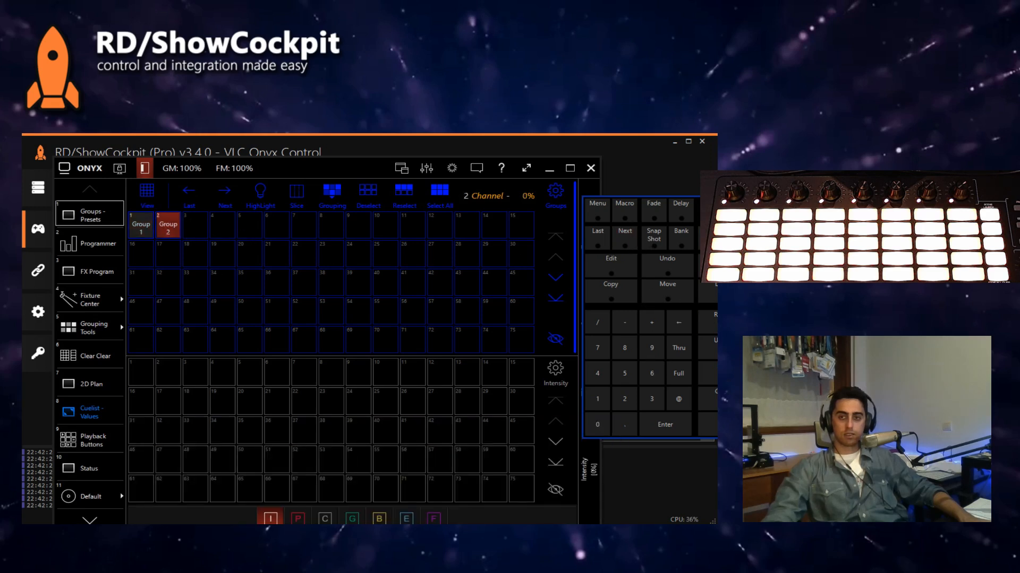
{"action": "left_click", "coordinate": [629, 234]}
{"action": "left_click", "coordinate": [718, 321]}
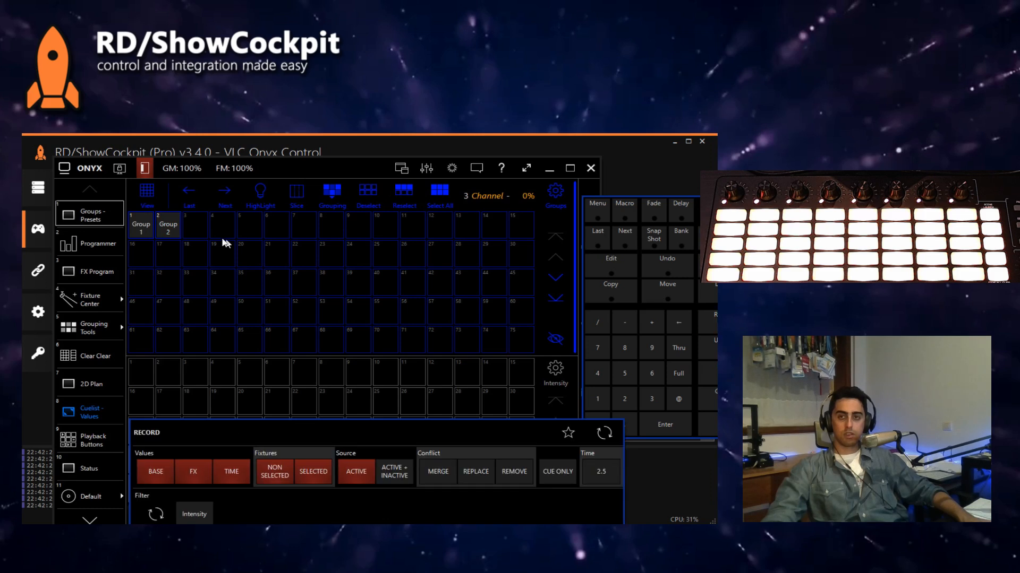
{"action": "left_click", "coordinate": [195, 228]}
{"action": "left_click", "coordinate": [643, 245]}
{"action": "left_click", "coordinate": [712, 321]}
{"action": "left_click", "coordinate": [228, 234]}
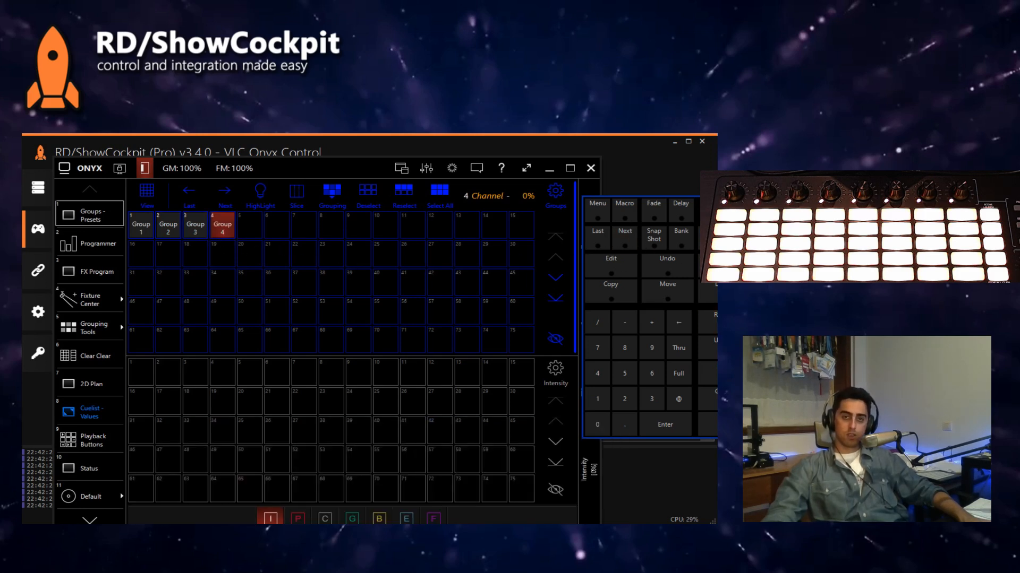
Step: Back in ShowCockpit's mapping, assign Onyx's Select Group with group numbers 1 to 4 to Pads 1,1 to 1,4 respectively
{"action": "left_click", "coordinate": [648, 188]}
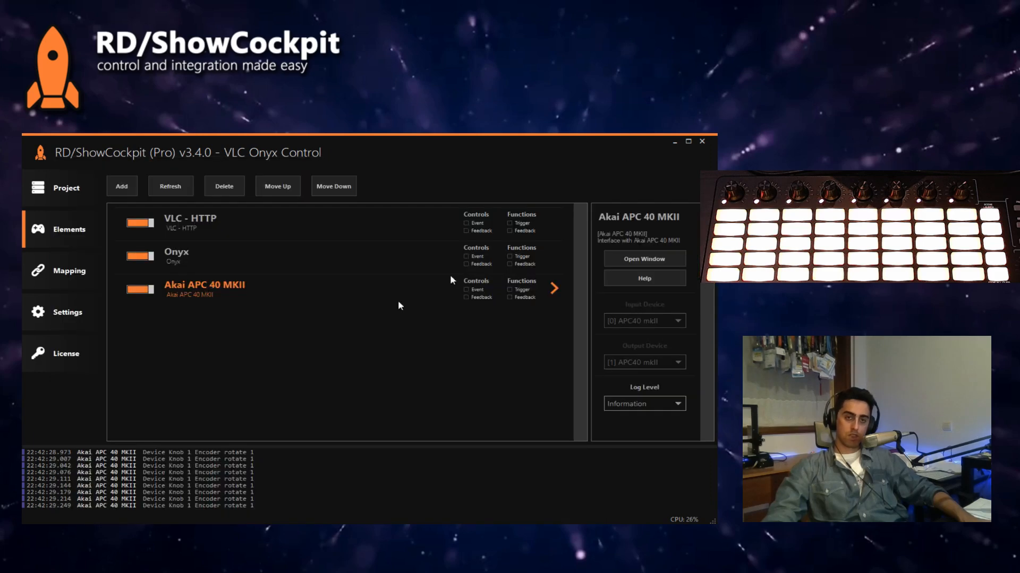
{"action": "left_click", "coordinate": [69, 271]}
{"action": "scroll", "coordinate": [180, 313], "scroll_direction": "down", "scroll_amount": 5}
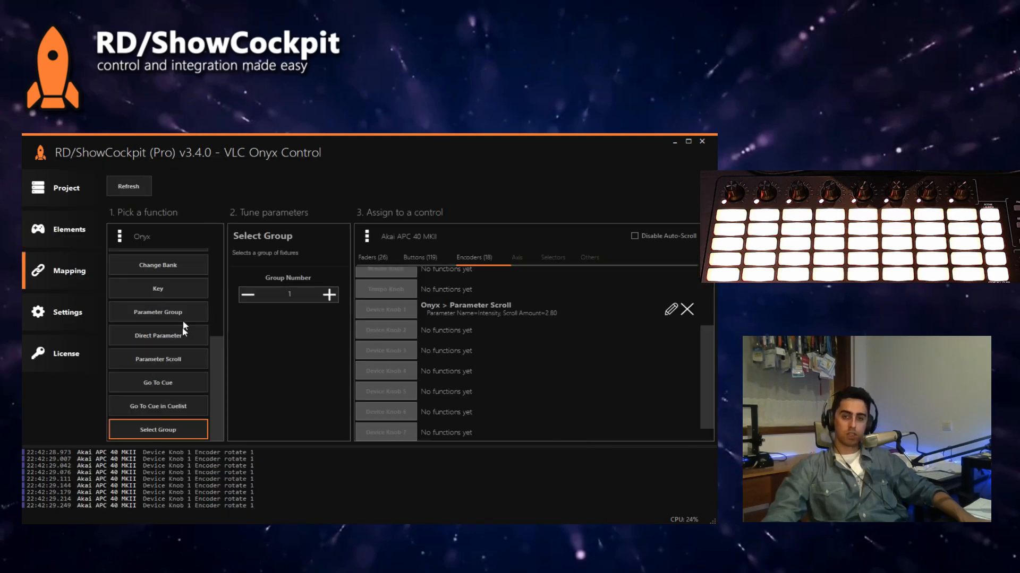
{"action": "left_click", "coordinate": [419, 258]}
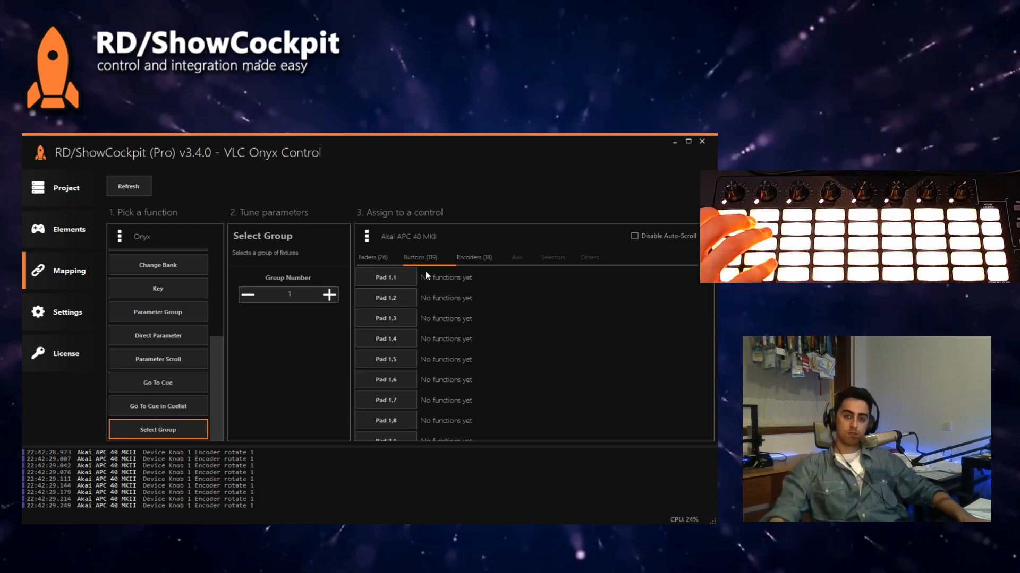
{"action": "left_click", "coordinate": [403, 281]}
{"action": "left_click", "coordinate": [332, 297]}
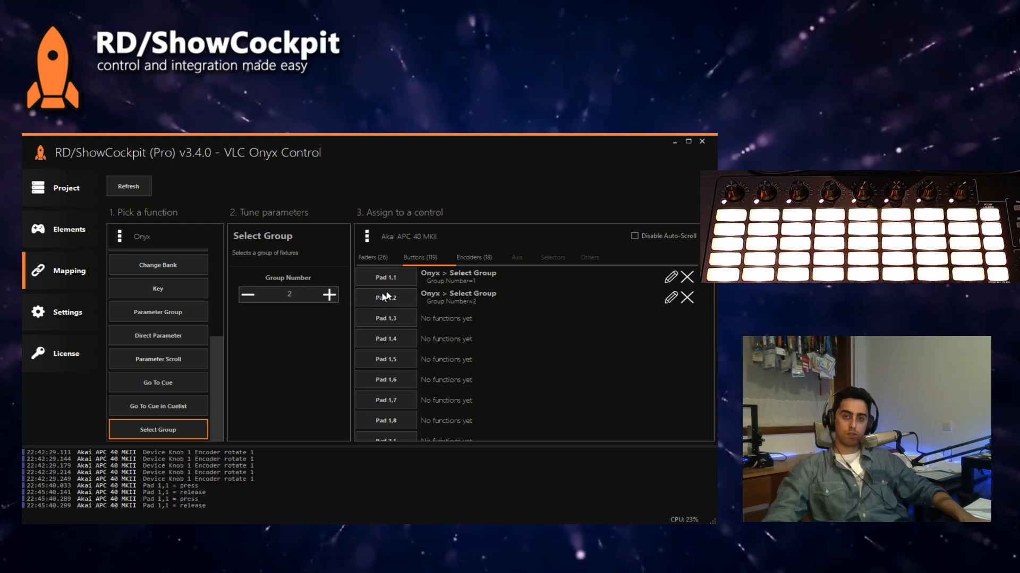
{"action": "left_click", "coordinate": [331, 296]}
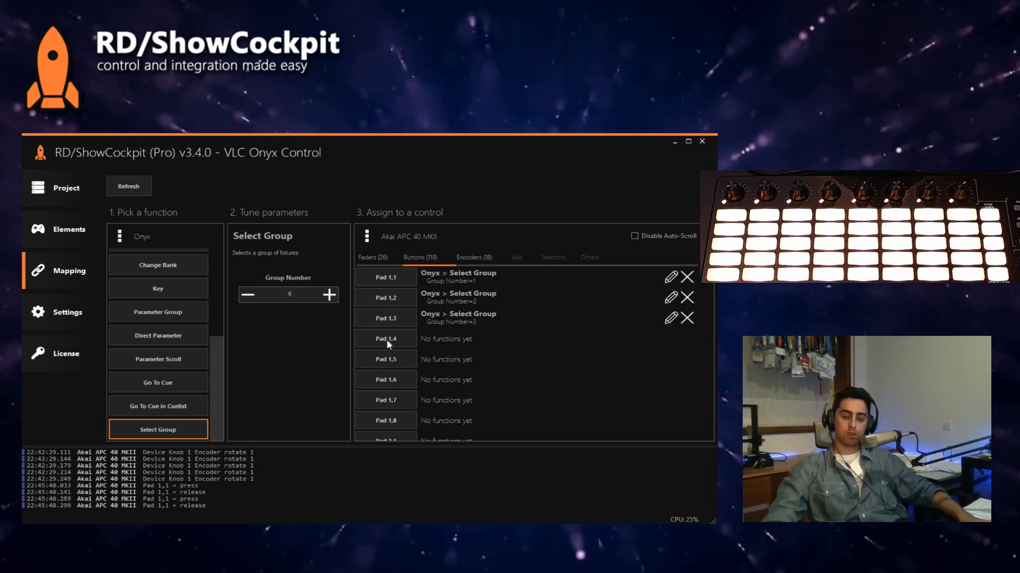
{"action": "left_click", "coordinate": [387, 341]}
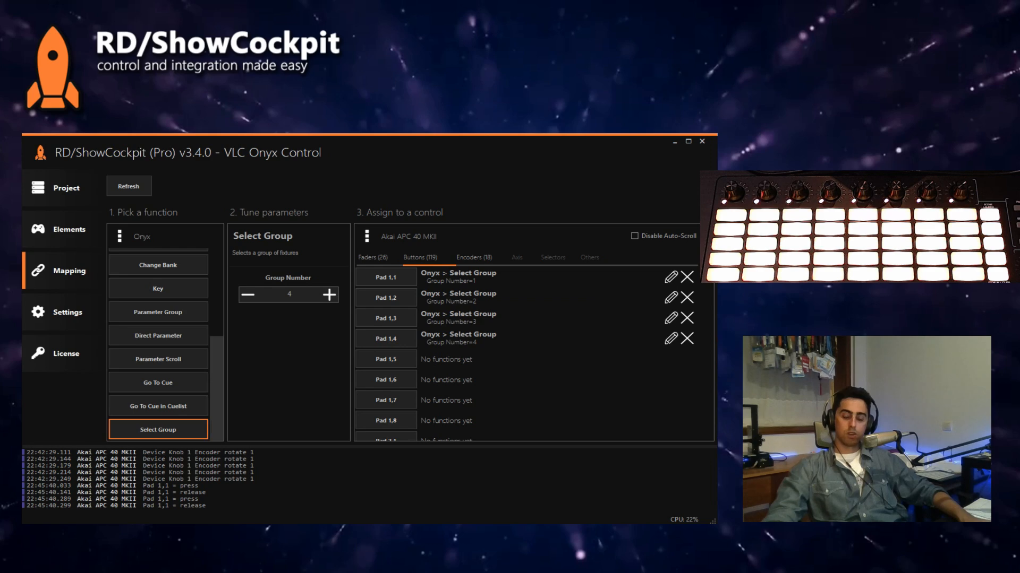
Step: Check in Onyx how the four mapped pads select the groups, and return to the ShowCockpit mapping
{"action": "key", "text": "alt+Tab"}
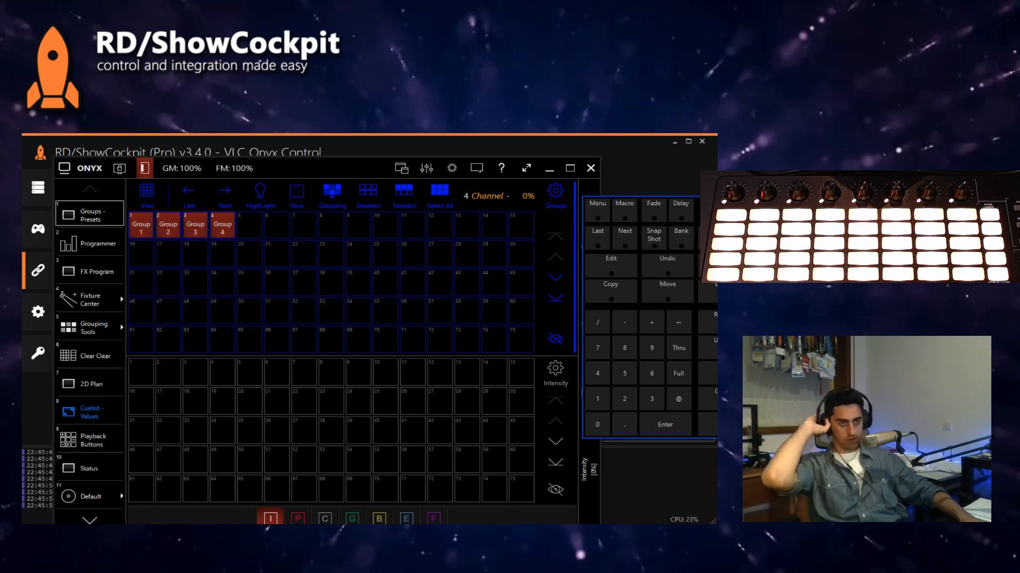
{"action": "left_click", "coordinate": [569, 142]}
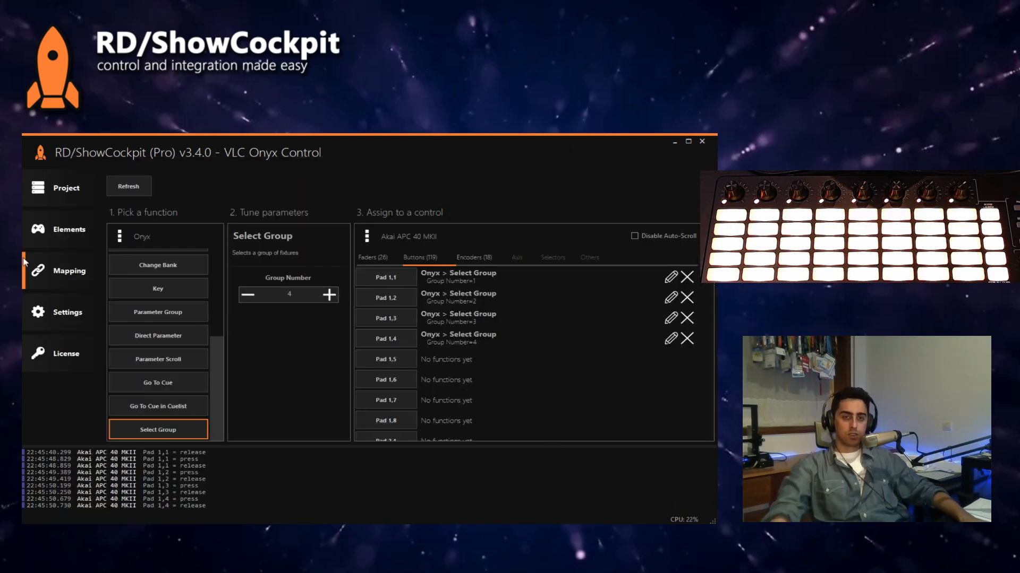
{"action": "left_click", "coordinate": [48, 231]}
{"action": "left_click", "coordinate": [69, 268]}
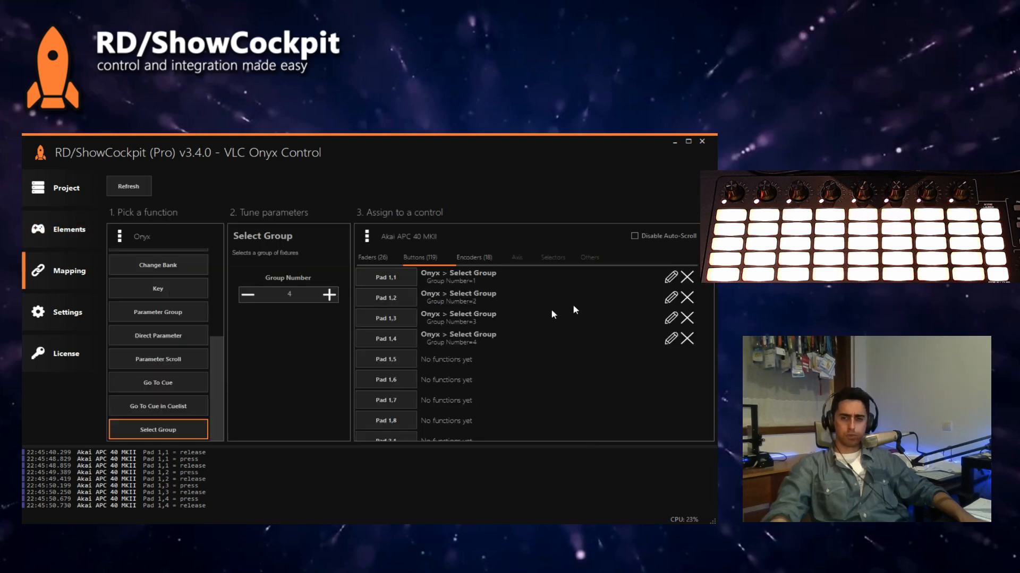
Step: Remove the Select Group functions from Pads 1,1 to 1,4
{"action": "left_click", "coordinate": [687, 338]}
{"action": "left_click", "coordinate": [687, 318]}
{"action": "left_click", "coordinate": [687, 298]}
{"action": "left_click", "coordinate": [687, 278]}
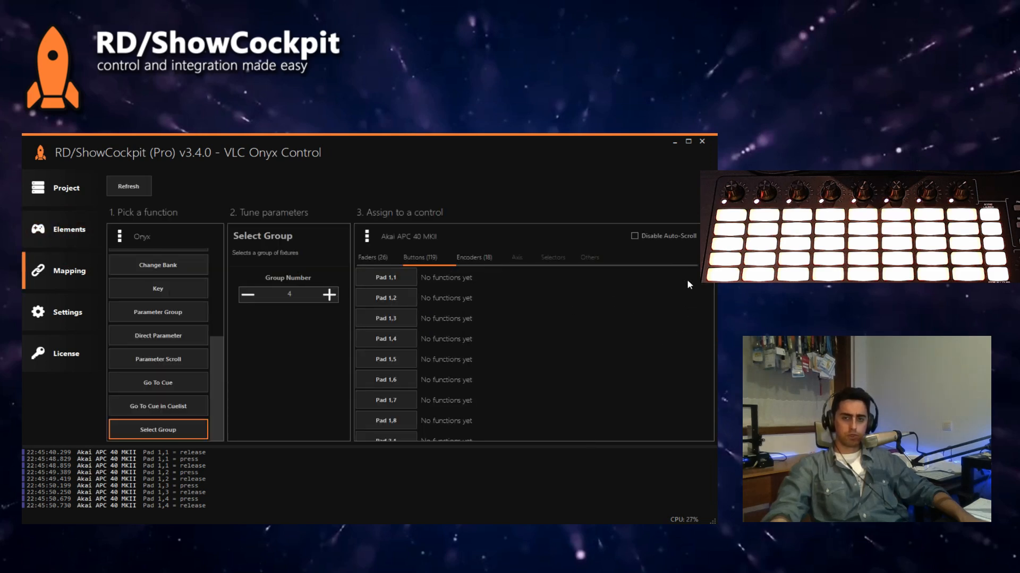
Step: Add a LUA Script utility element to the project, keeping the suggested ID "LUA Script"
{"action": "left_click", "coordinate": [67, 229]}
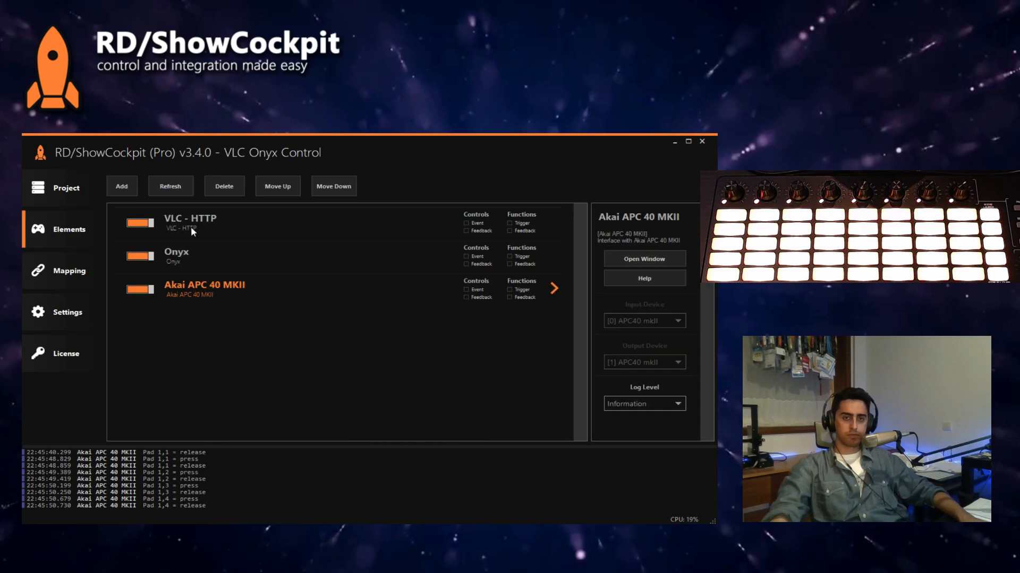
{"action": "left_click", "coordinate": [130, 186]}
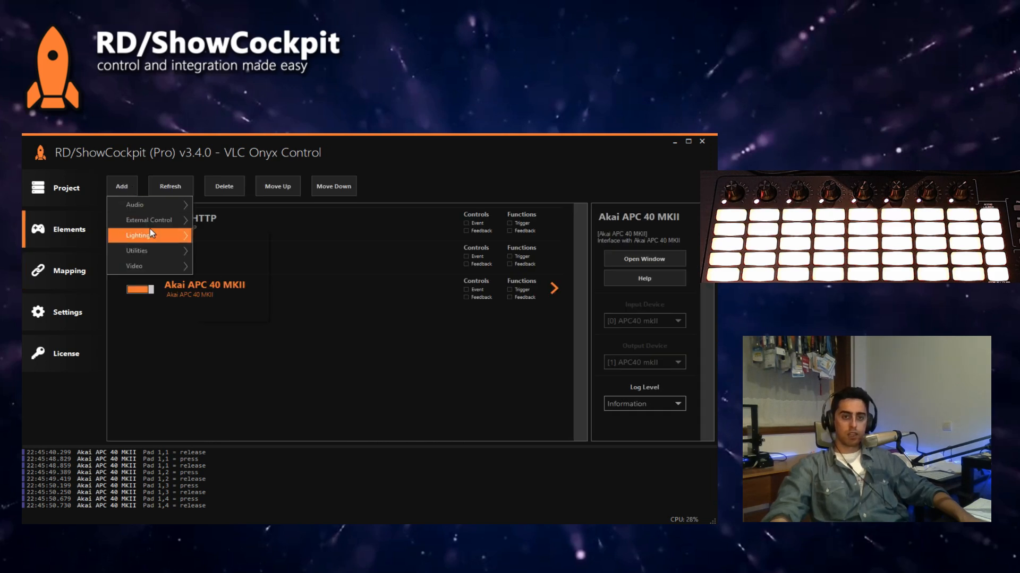
{"action": "mouse_move", "coordinate": [150, 252]}
{"action": "mouse_move", "coordinate": [249, 315]}
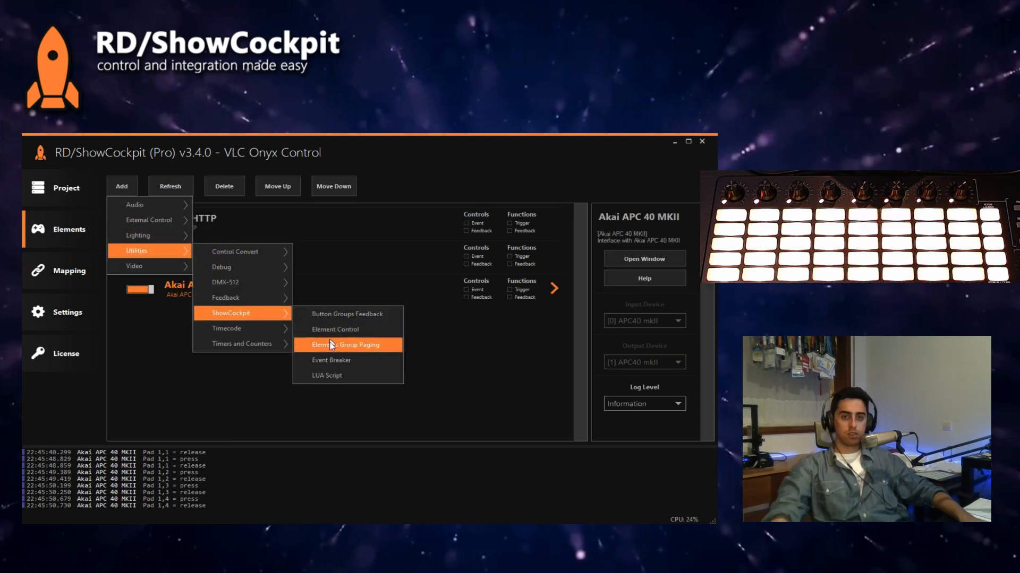
{"action": "left_click", "coordinate": [326, 375]}
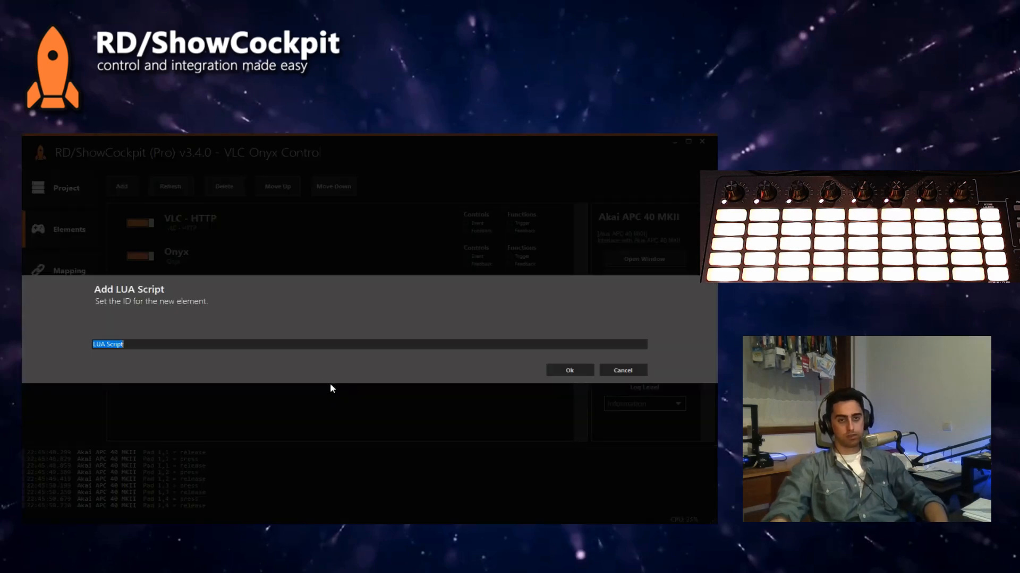
{"action": "key", "text": "Return"}
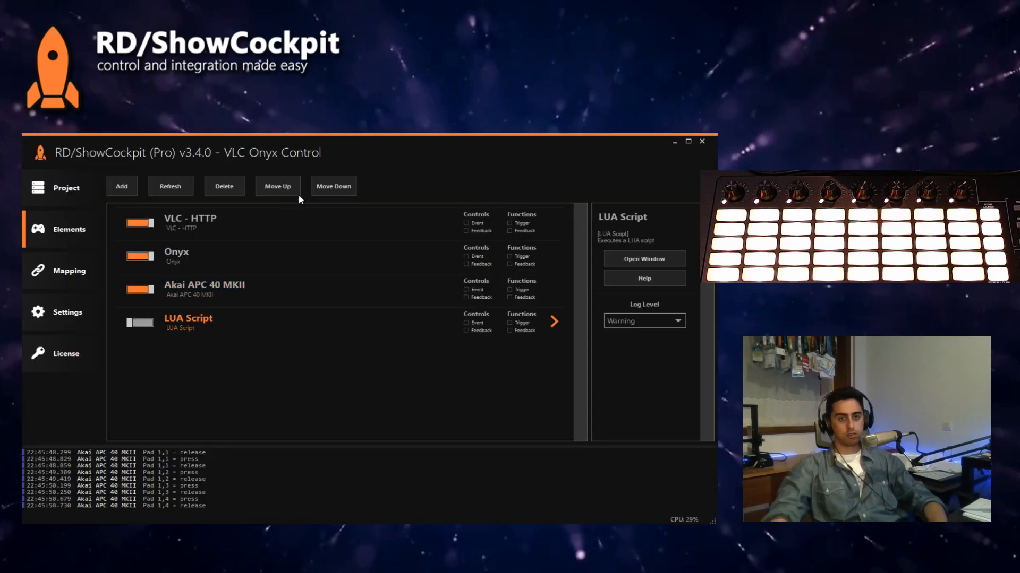
Step: Rename the LUA Script element to "Select Group"
{"action": "right_click", "coordinate": [206, 335]}
{"action": "left_click", "coordinate": [242, 396]}
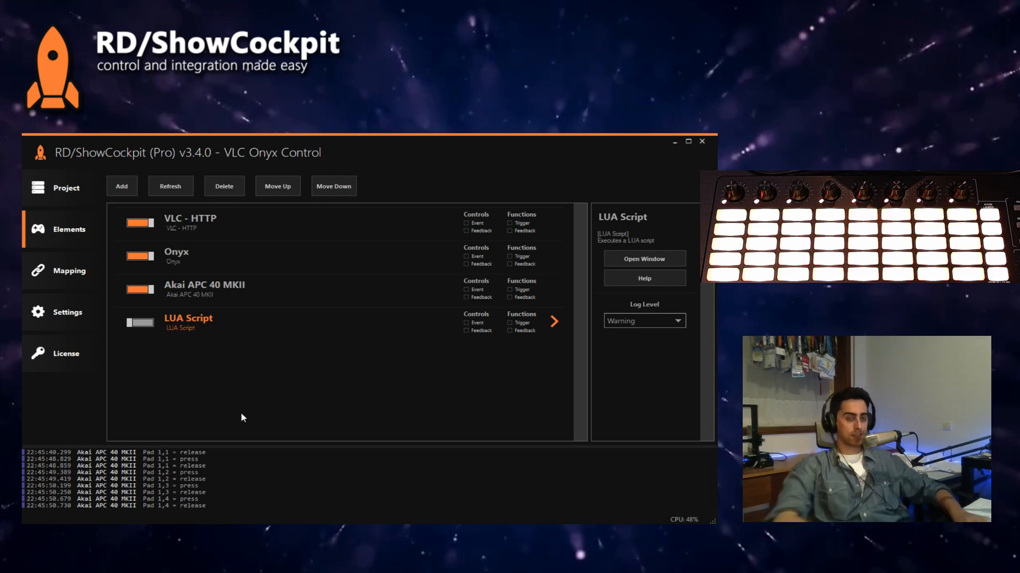
{"action": "type", "text": "Sel"}
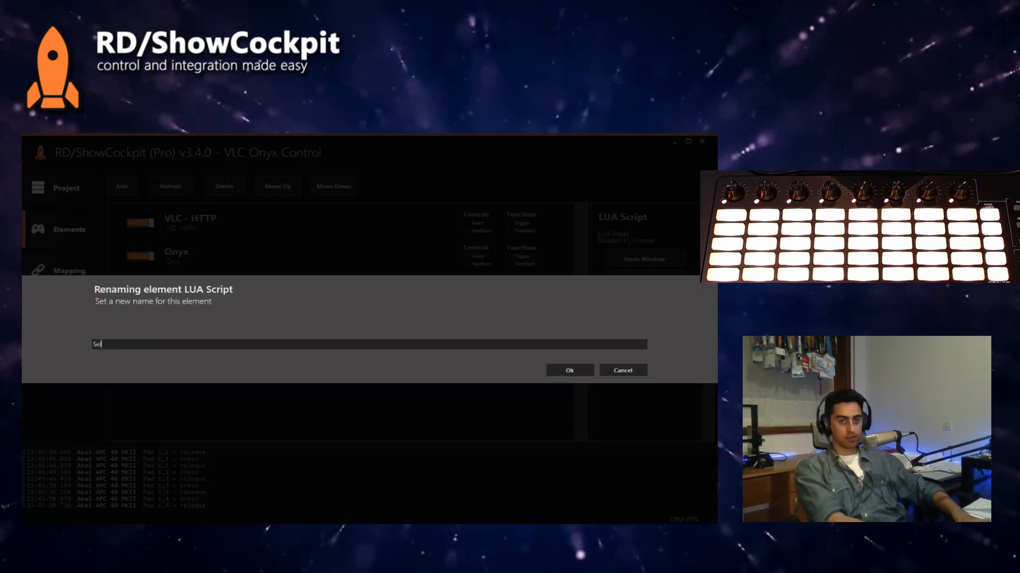
{"action": "type", "text": "ect Group"}
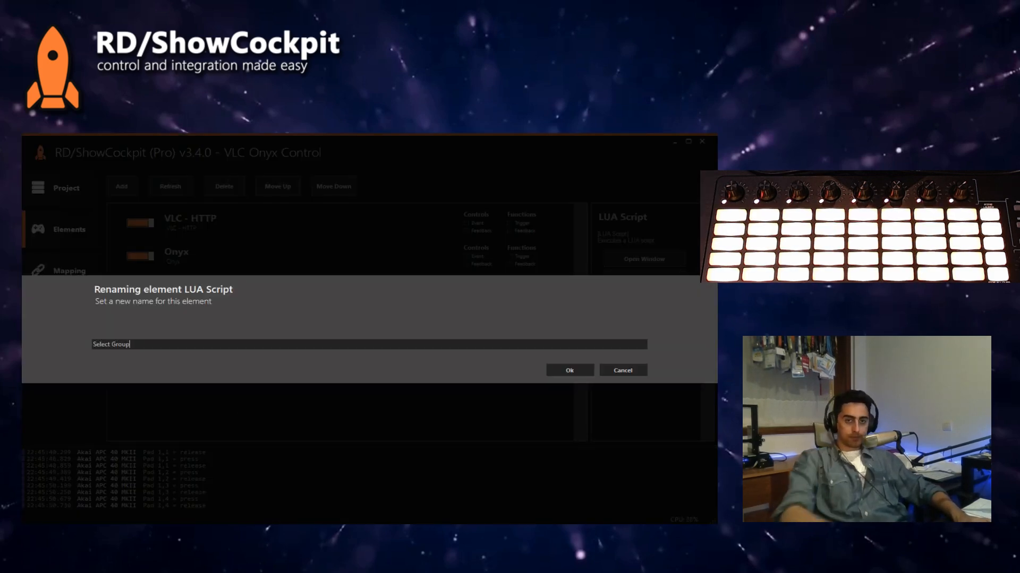
{"action": "key", "text": "Return"}
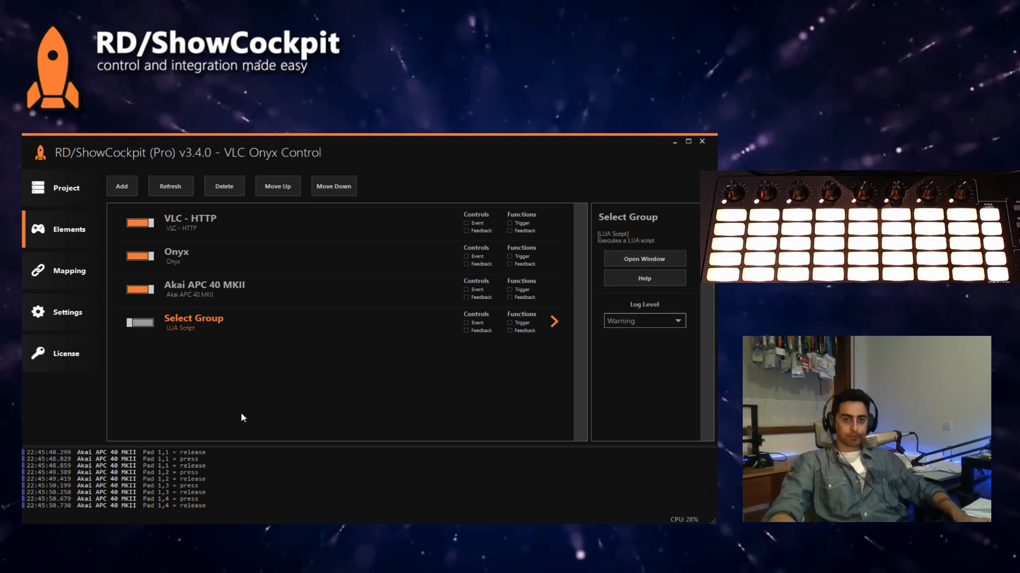
Step: Open the Select Group script and delete its sample print and sleep lines, keeping the header comments
{"action": "double_click", "coordinate": [190, 320]}
{"action": "left_click_drag", "start_coordinate": [202, 279], "coordinate": [120, 246]}
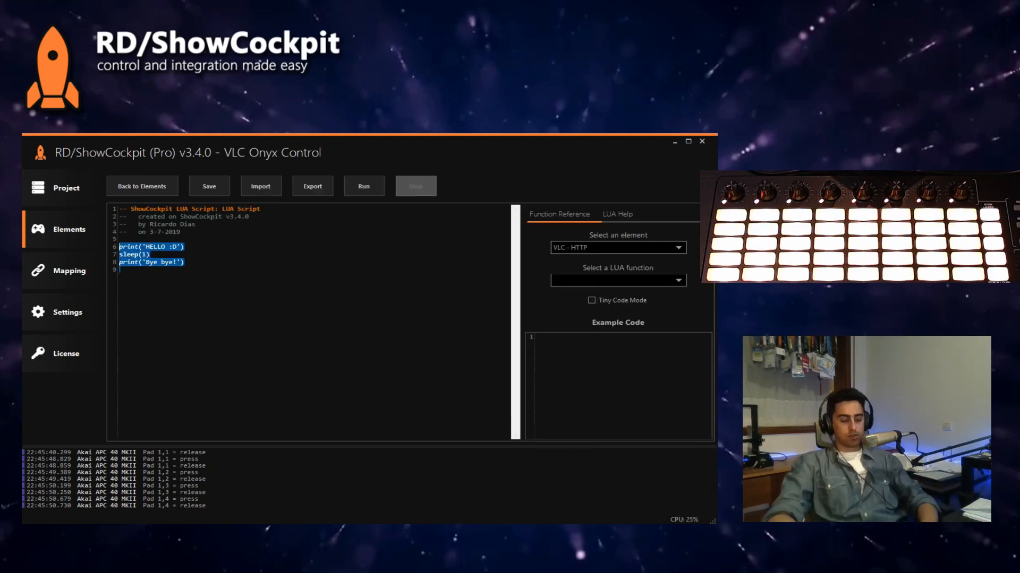
{"action": "key", "text": "BackSpace"}
Step: Copy the example code of Onyx's SelectGroup function from the function reference into the script below the header comments
{"action": "left_click", "coordinate": [604, 248]}
{"action": "left_click", "coordinate": [595, 269]}
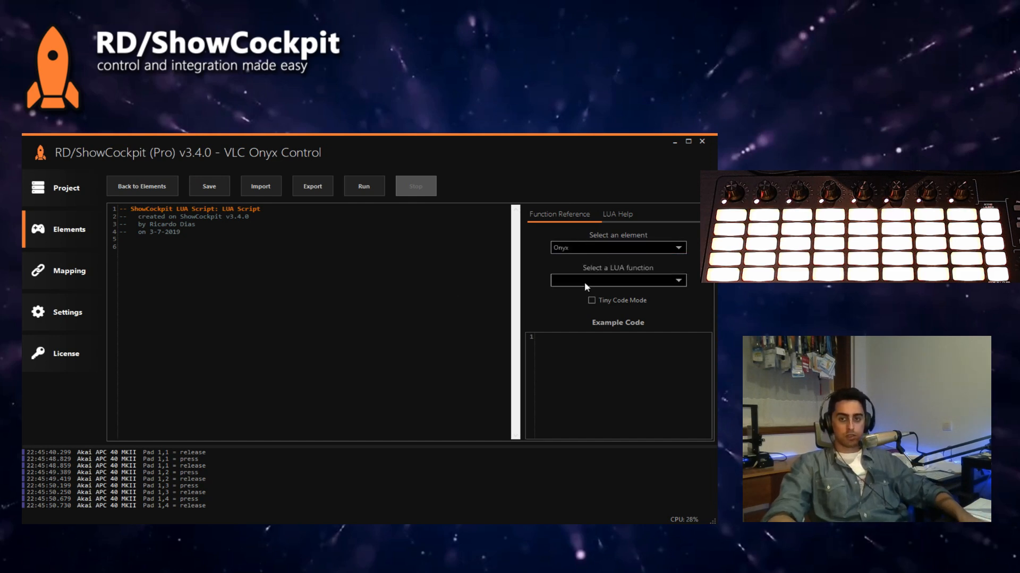
{"action": "left_click", "coordinate": [584, 280]}
{"action": "scroll", "coordinate": [610, 371], "scroll_direction": "down", "scroll_amount": 20}
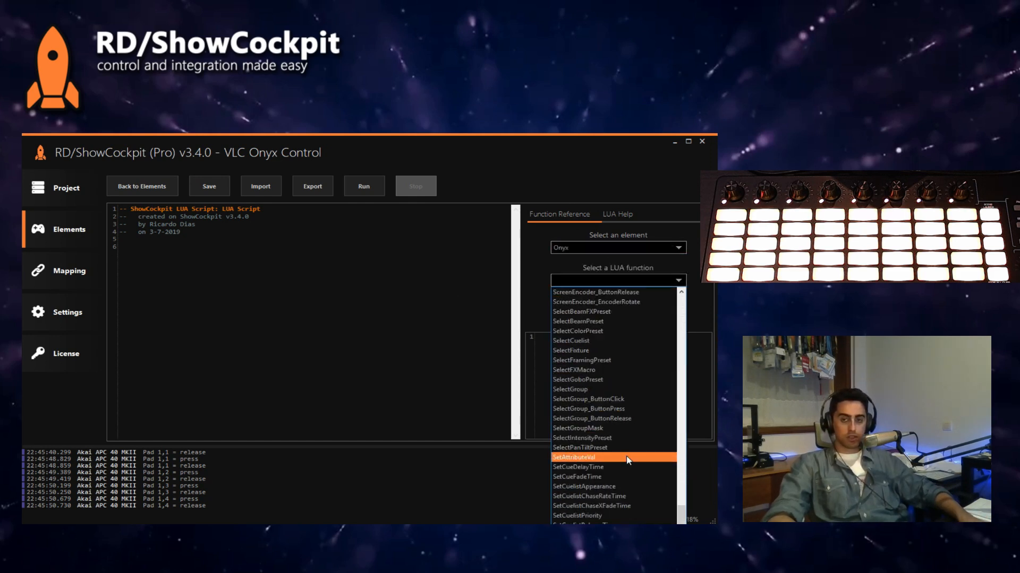
{"action": "left_click", "coordinate": [600, 392]}
{"action": "left_click_drag", "start_coordinate": [655, 399], "coordinate": [535, 331]}
{"action": "key", "text": "ctrl+c"}
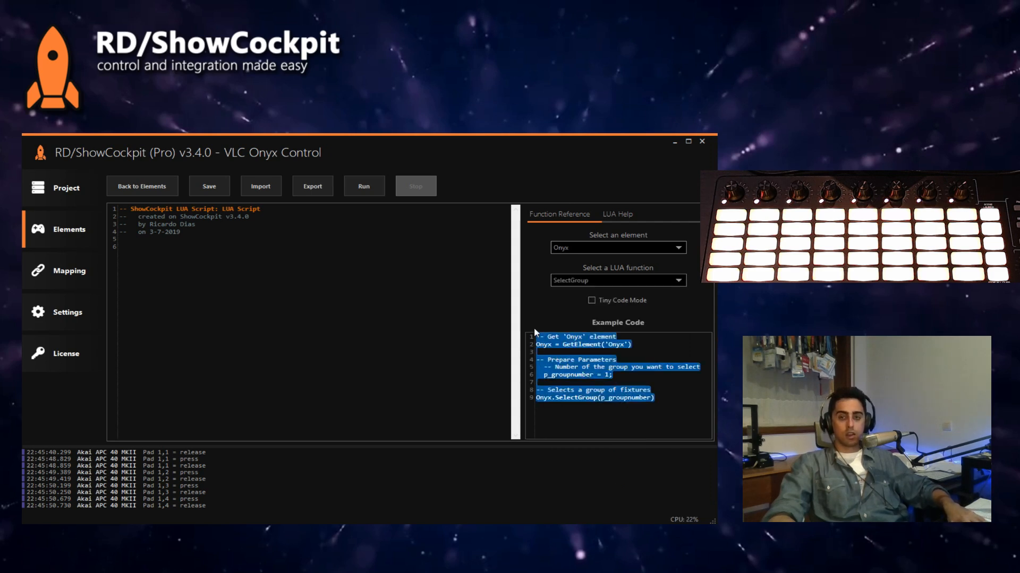
{"action": "left_click", "coordinate": [329, 297]}
{"action": "key", "text": "ctrl+v"}
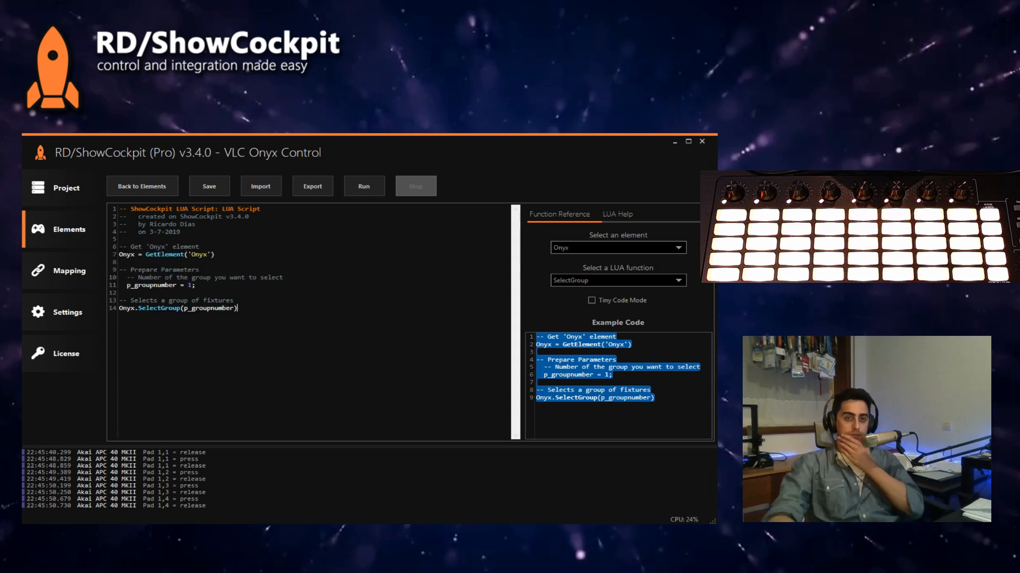
Step: Set the SelectGroup argument to 1, remove the Prepare Parameters block with the p_groupnumber variable, and save the script
{"action": "double_click", "coordinate": [227, 310]}
{"action": "type", "text": "1"}
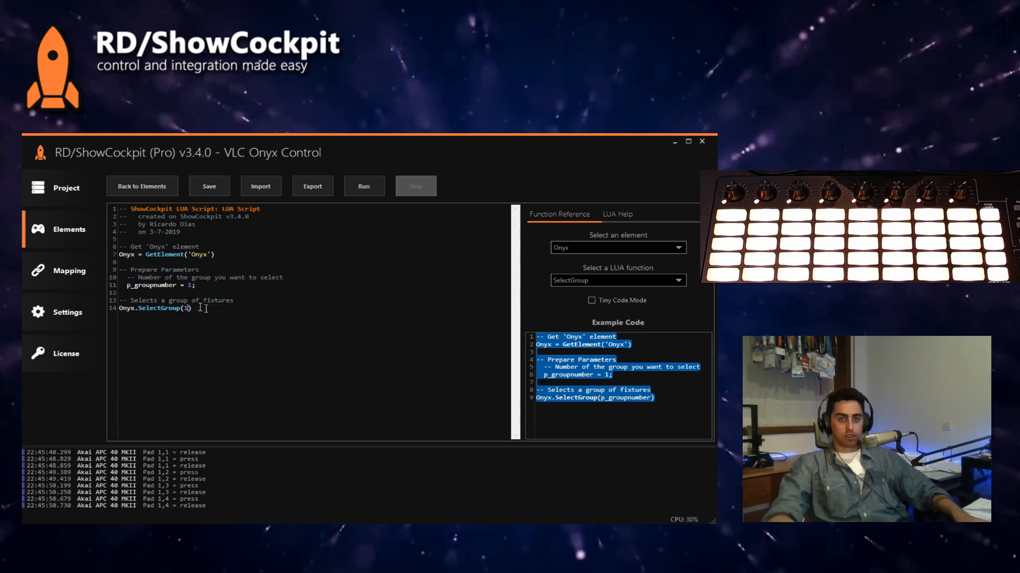
{"action": "left_click_drag", "start_coordinate": [195, 286], "coordinate": [120, 270]}
{"action": "key", "text": "BackSpace"}
{"action": "key", "text": "BackSpace"}
{"action": "key", "text": "BackSpace"}
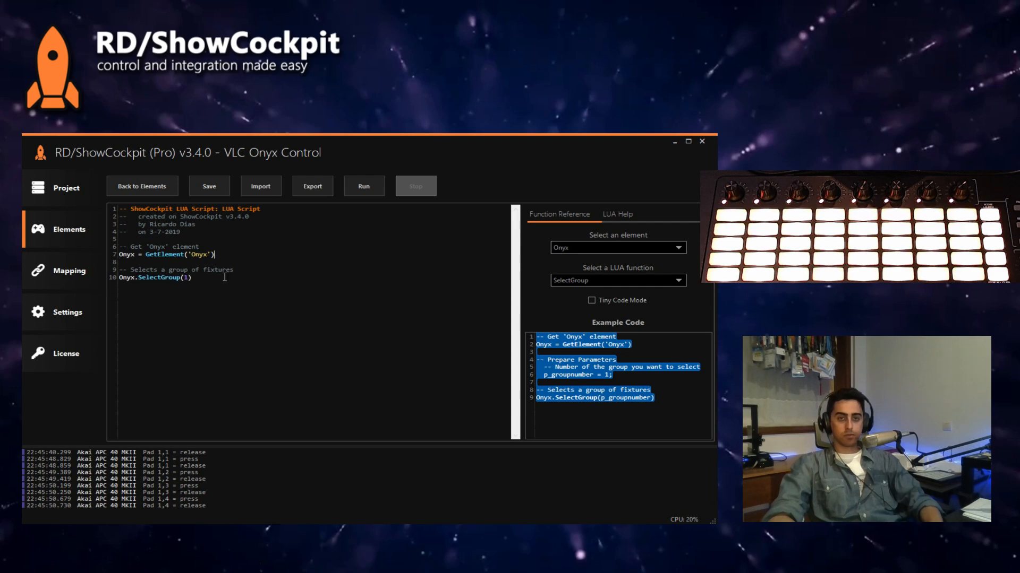
{"action": "left_click", "coordinate": [214, 188]}
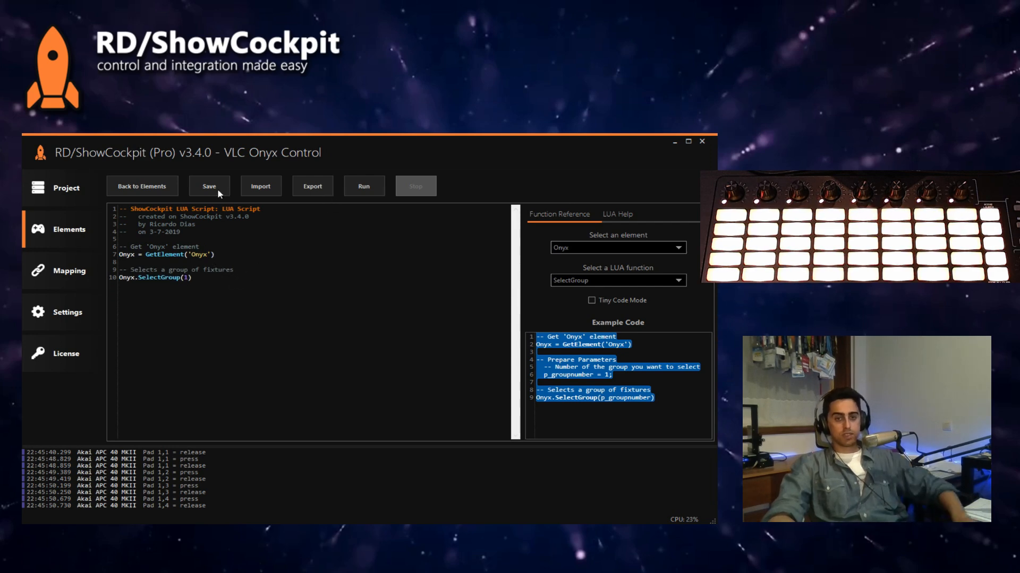
Step: Clear the fixture selection in Onyx, then run the script in ShowCockpit and check the group selection in Onyx
{"action": "key", "text": "alt+Tab"}
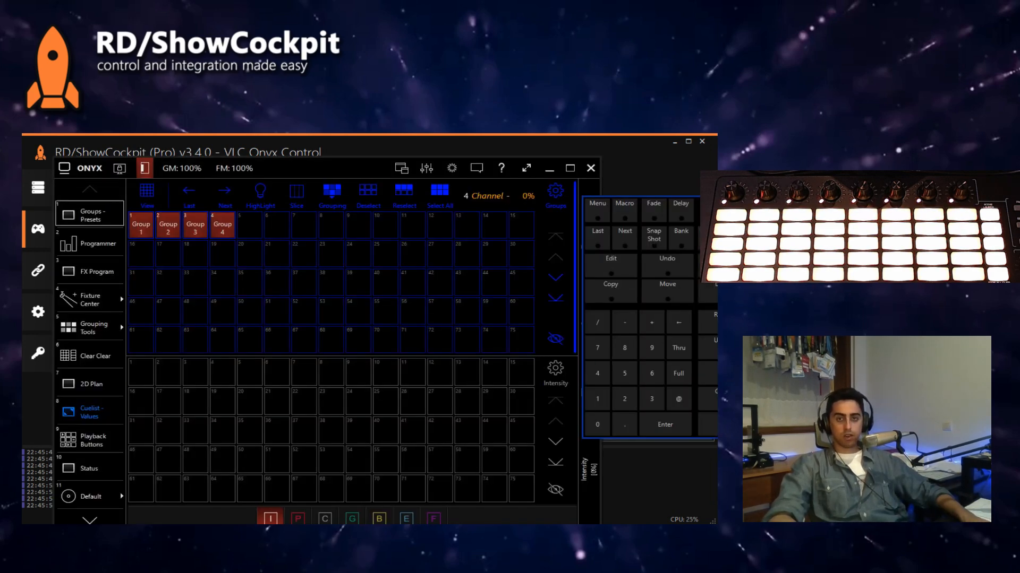
{"action": "left_click", "coordinate": [724, 398]}
{"action": "left_click", "coordinate": [448, 156]}
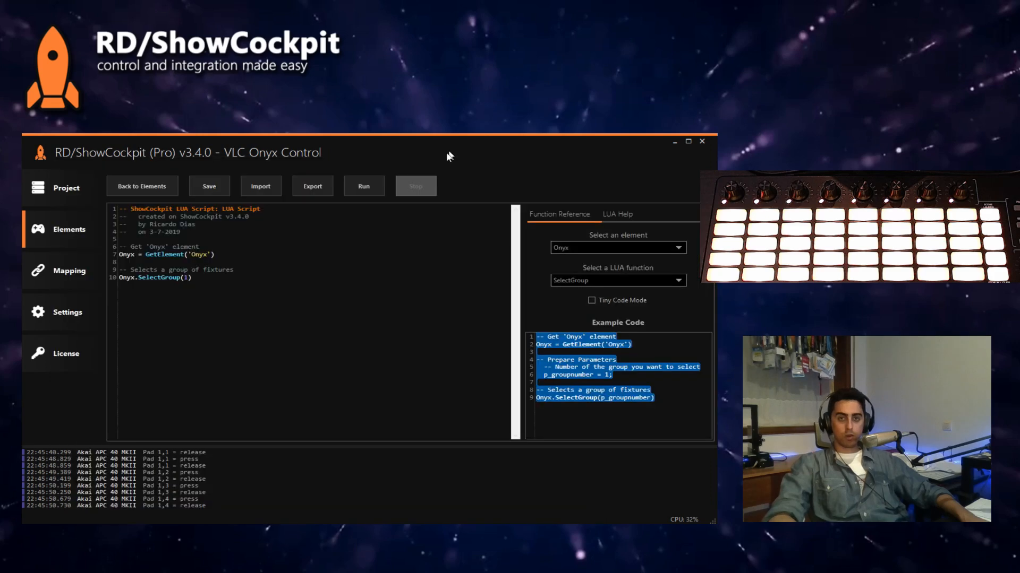
{"action": "left_click", "coordinate": [366, 191]}
{"action": "key", "text": "alt+Tab"}
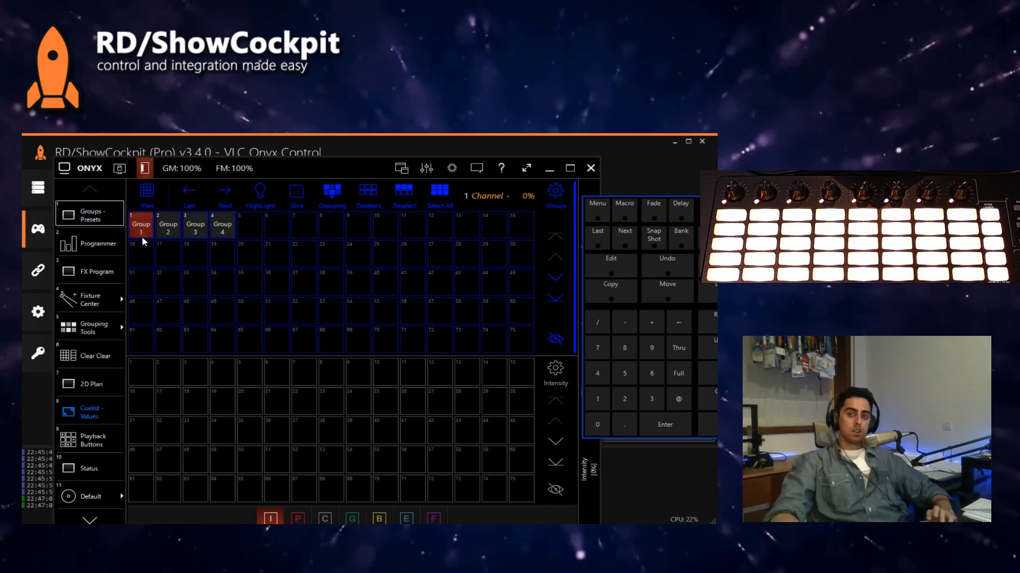
{"action": "left_click", "coordinate": [525, 143]}
Step: Browse the Onyx LUA functions in the reference and bring up the example code for DeselectAll
{"action": "left_click", "coordinate": [610, 281]}
{"action": "scroll", "coordinate": [616, 332], "scroll_direction": "up", "scroll_amount": 1}
{"action": "scroll", "coordinate": [615, 332], "scroll_direction": "up", "scroll_amount": 7}
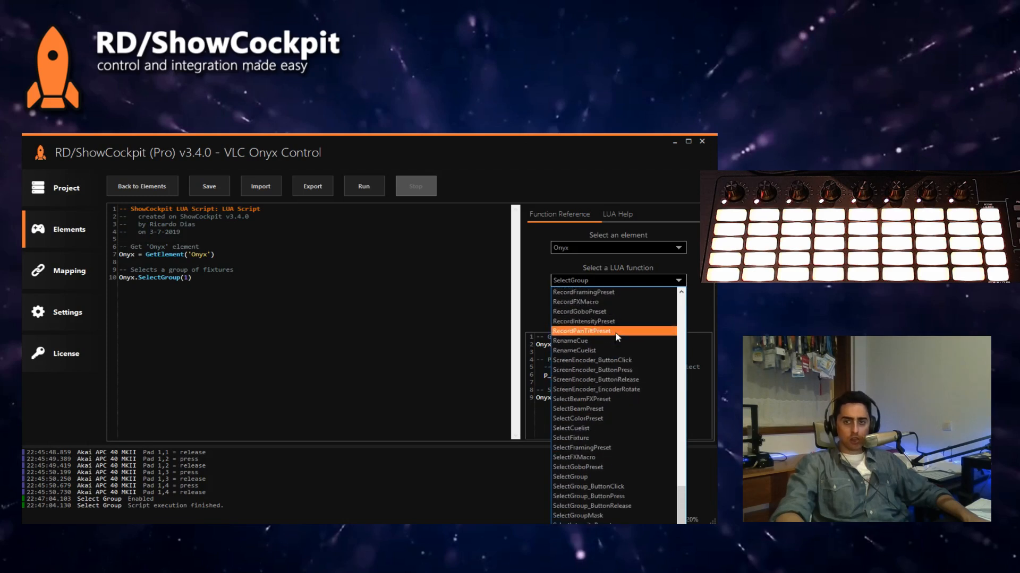
{"action": "scroll", "coordinate": [616, 341], "scroll_direction": "up", "scroll_amount": 15}
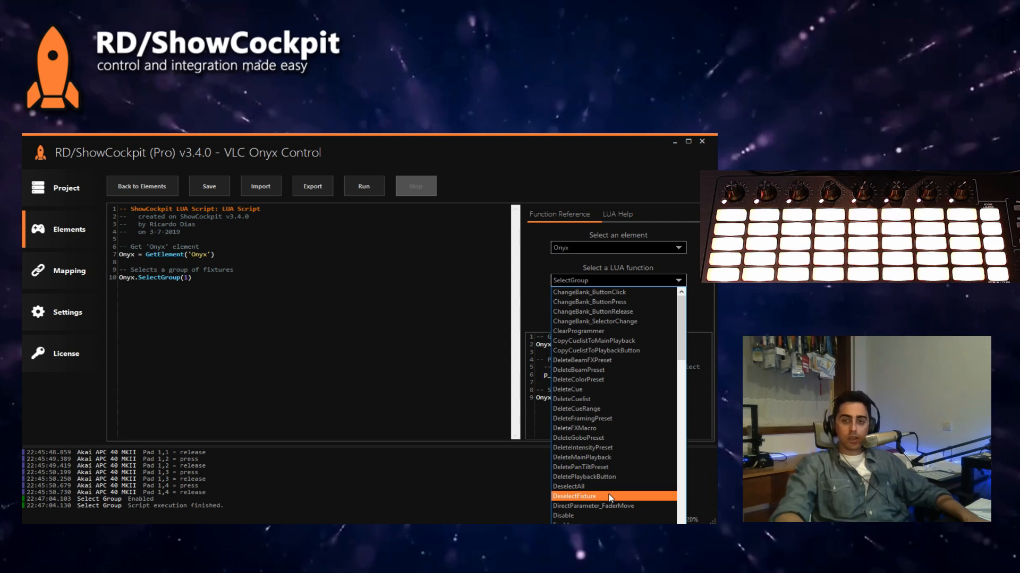
{"action": "scroll", "coordinate": [609, 497], "scroll_direction": "down", "scroll_amount": 10}
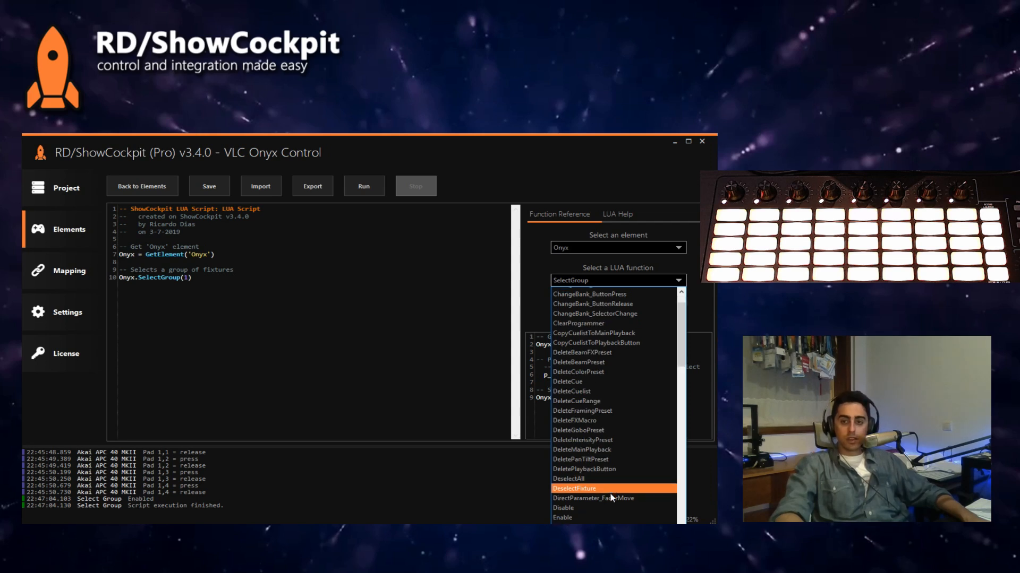
{"action": "scroll", "coordinate": [610, 496], "scroll_direction": "down", "scroll_amount": 12}
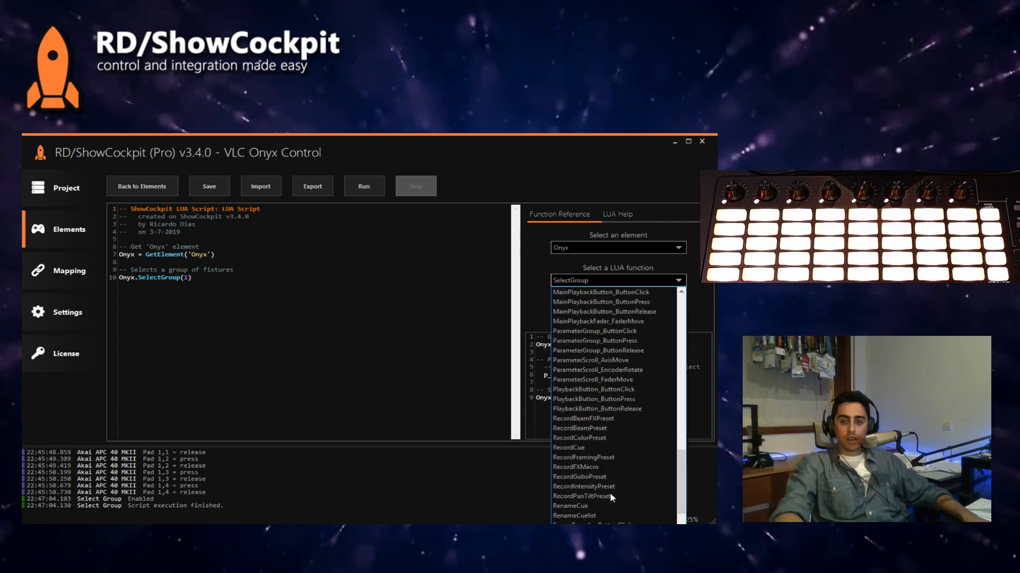
{"action": "scroll", "coordinate": [610, 497], "scroll_direction": "down", "scroll_amount": 1}
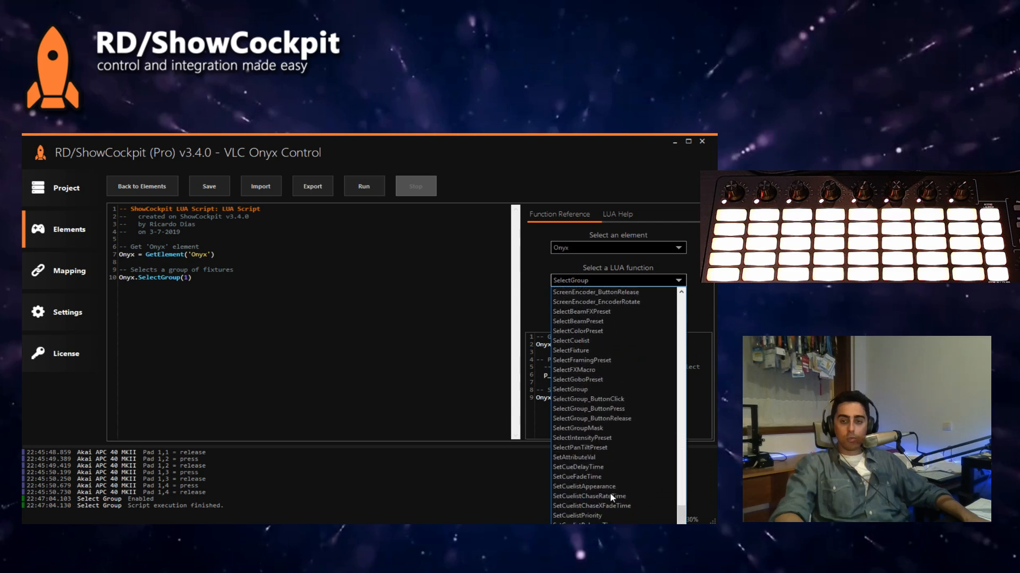
{"action": "scroll", "coordinate": [622, 496], "scroll_direction": "up", "scroll_amount": 20}
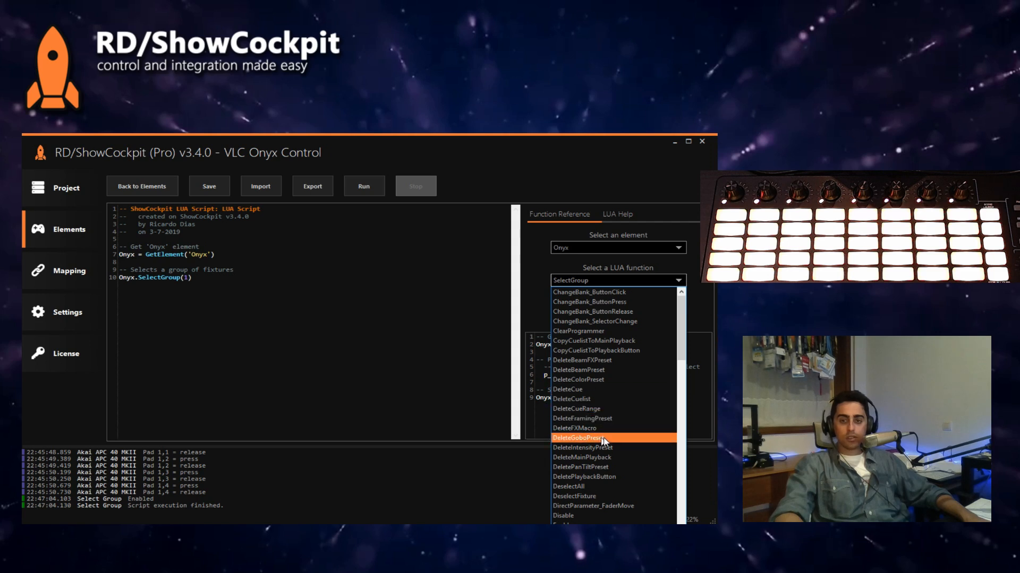
{"action": "left_click", "coordinate": [590, 487]}
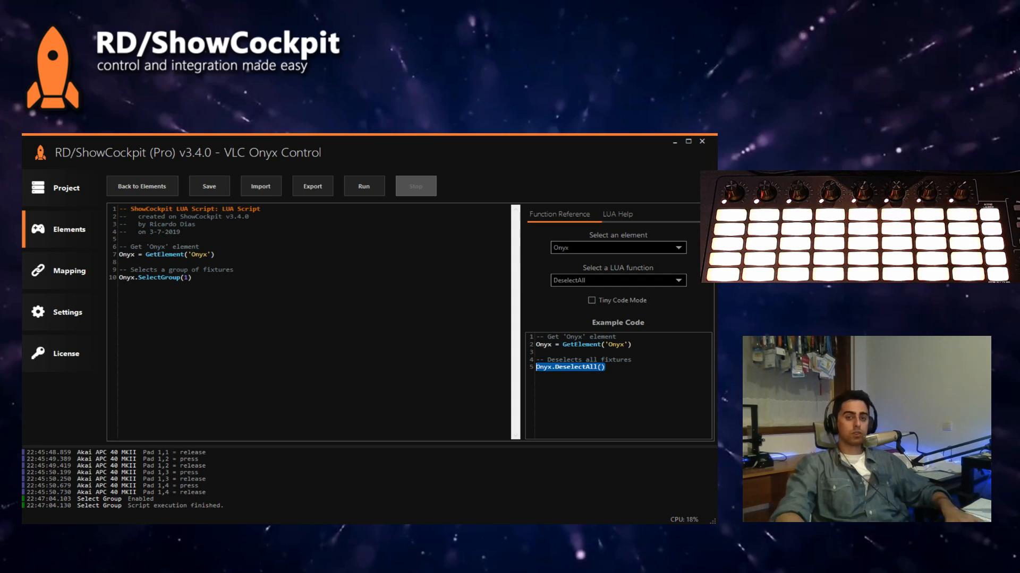
Step: Comment out the Onyx.SelectGroup(1) line and add Onyx.DeselectAll() below it
{"action": "type", "text": "--"}
{"action": "key", "text": "End"}
{"action": "key", "text": "Return"}
{"action": "key", "text": "Return"}
{"action": "type", "text": "Onyx.DeselectAll()"}
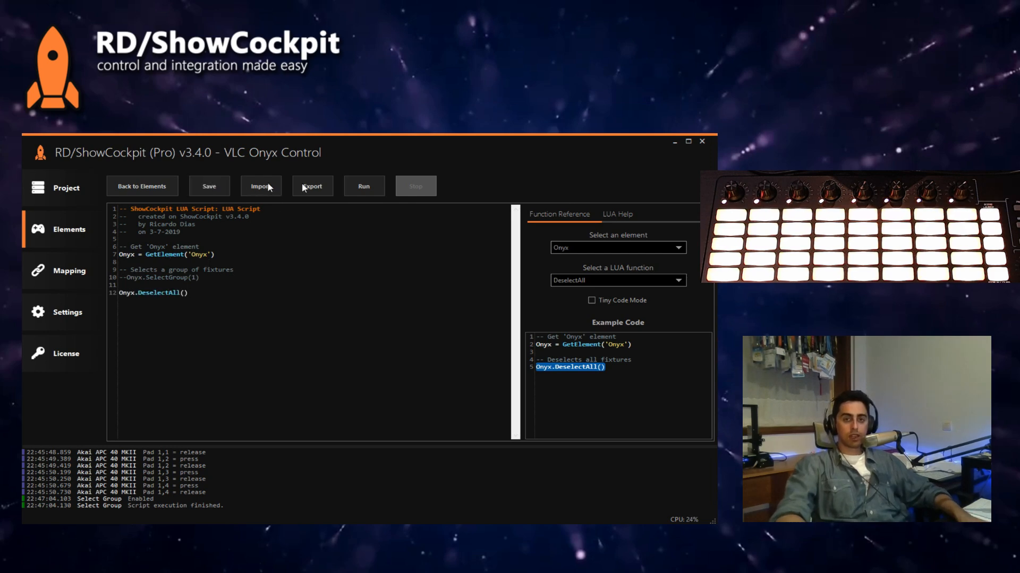
Step: Run the DeselectAll script, check the groups in Onyx, and return to the ShowCockpit script editor
{"action": "left_click", "coordinate": [369, 188]}
{"action": "left_click", "coordinate": [261, 525]}
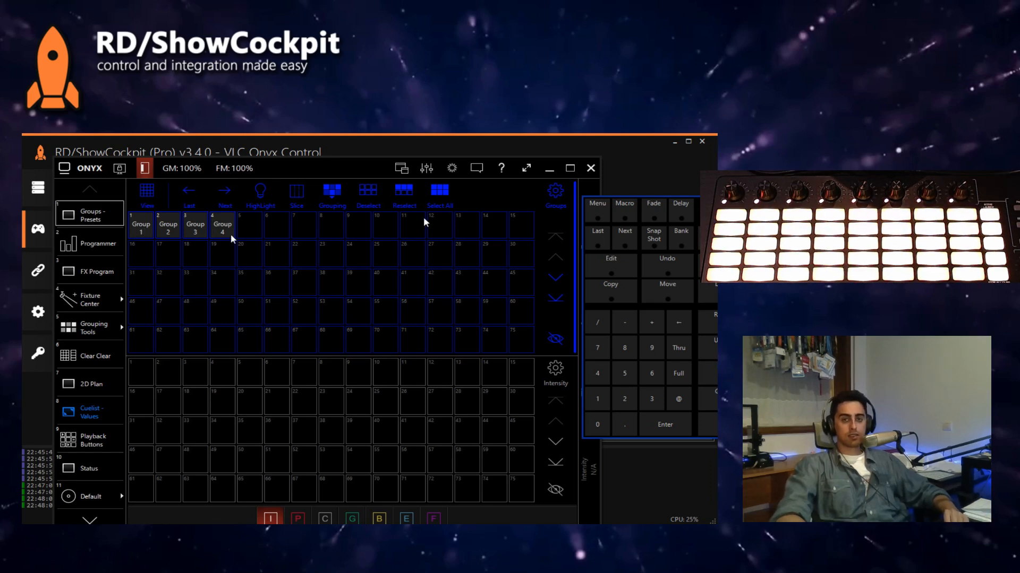
{"action": "left_click", "coordinate": [656, 168]}
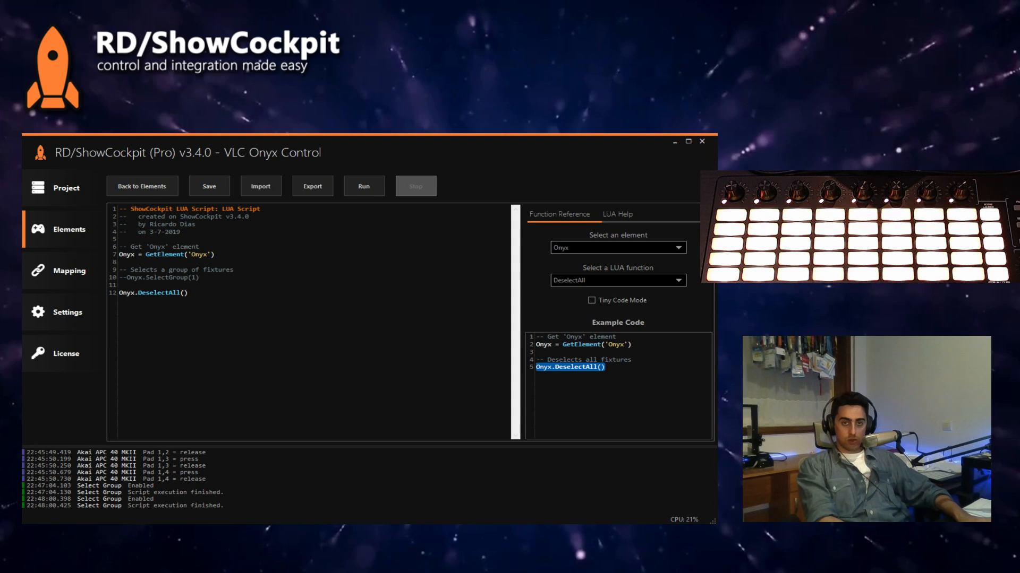
Step: Move the Onyx.DeselectAll() line above the group selection comment and uncomment the Onyx.SelectGroup(1) line
{"action": "left_click_drag", "start_coordinate": [119, 293], "coordinate": [218, 304]}
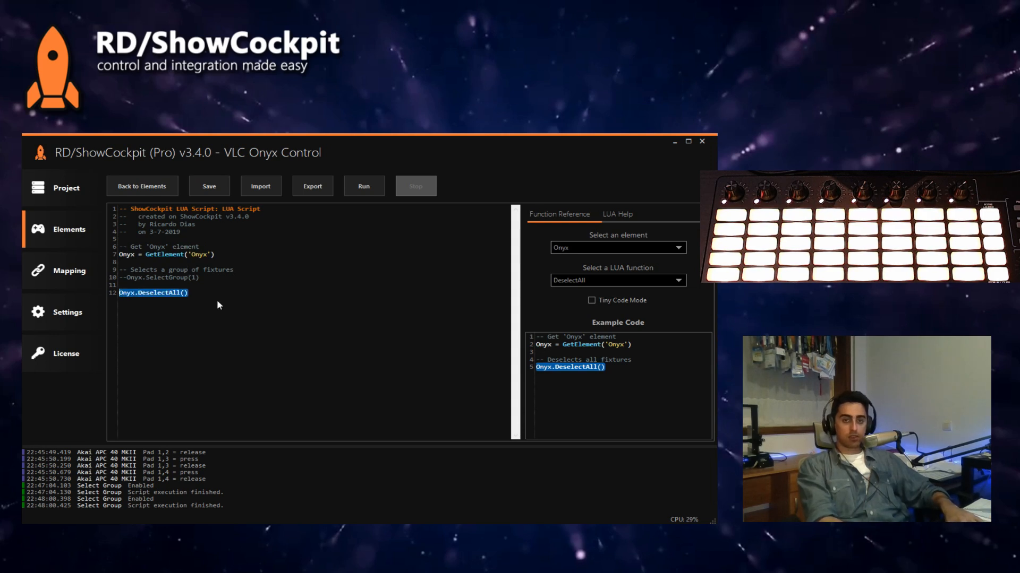
{"action": "key", "text": "ctrl+x"}
{"action": "key", "text": "Up"}
{"action": "key", "text": "Up"}
{"action": "key", "text": "Up"}
{"action": "key", "text": "Up"}
{"action": "key", "text": "Return"}
{"action": "key", "text": "Return"}
{"action": "key", "text": "Return"}
{"action": "key", "text": "Up"}
{"action": "key", "text": "ctrl+v"}
{"action": "key", "text": "Delete"}
{"action": "key", "text": "Delete"}
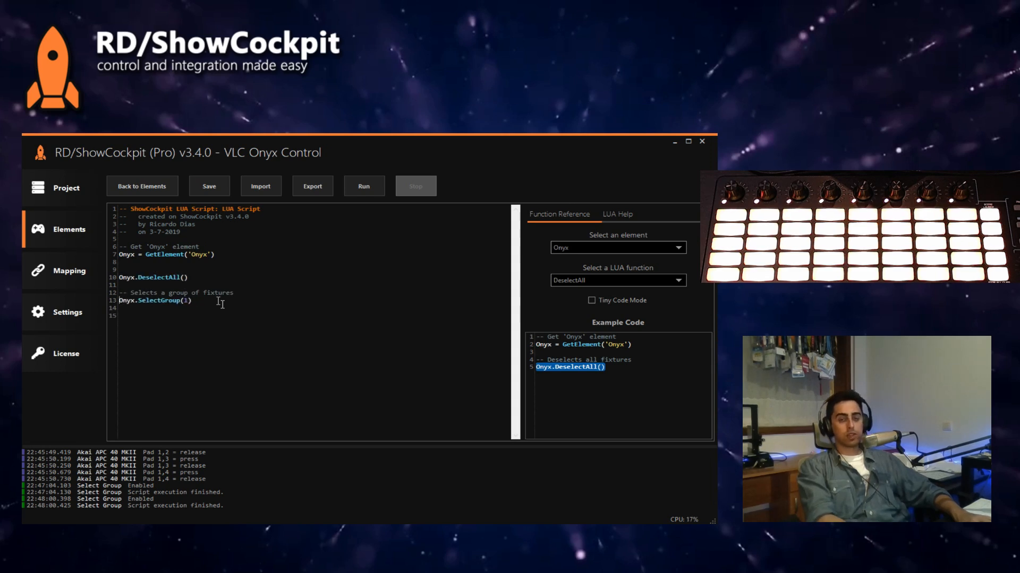
{"action": "key", "text": "Down"}
{"action": "key", "text": "Down"}
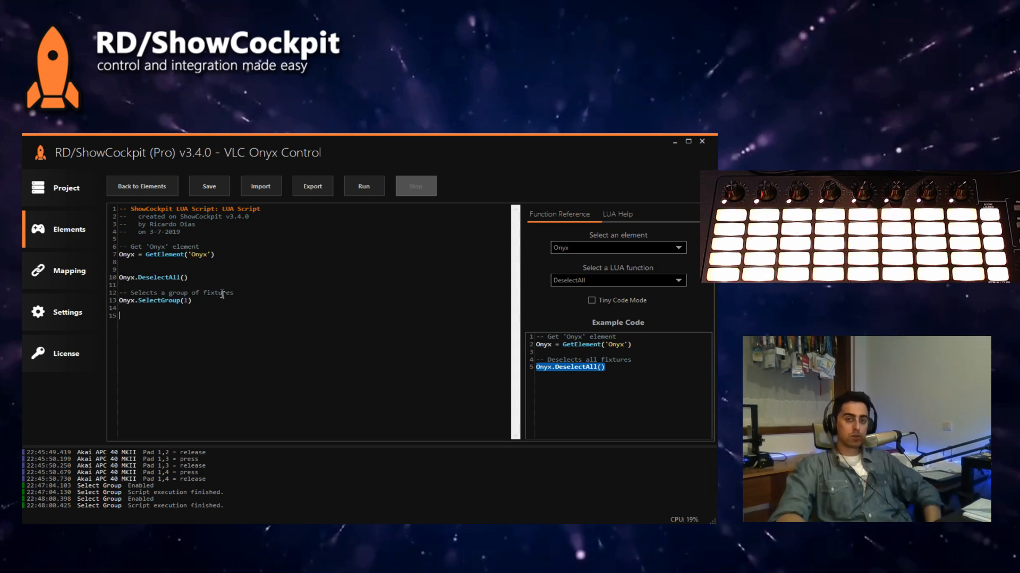
Step: Replace the SelectGroup argument with the variable groupNum and save the script
{"action": "double_click", "coordinate": [186, 301]}
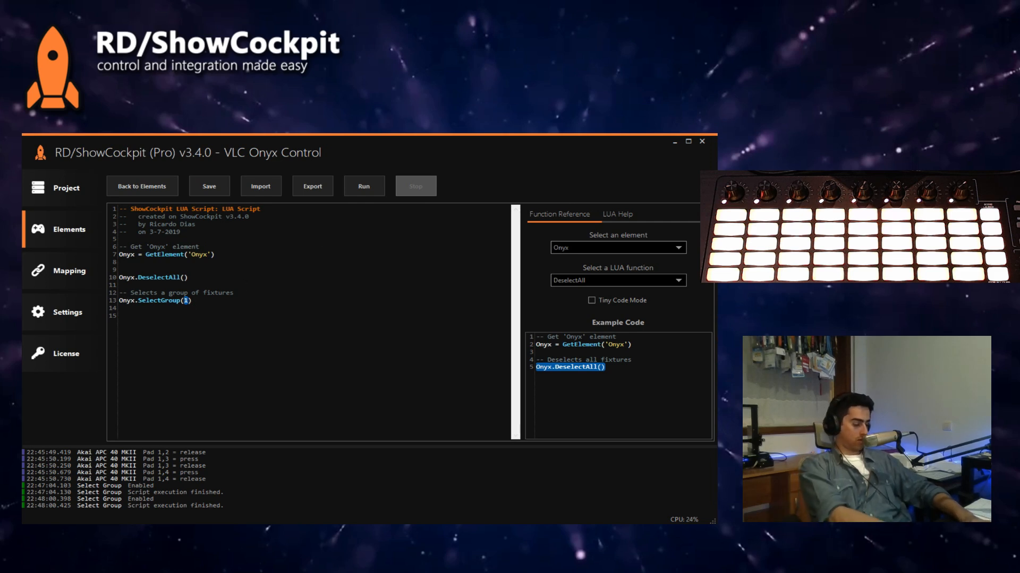
{"action": "type", "text": "groupNum"}
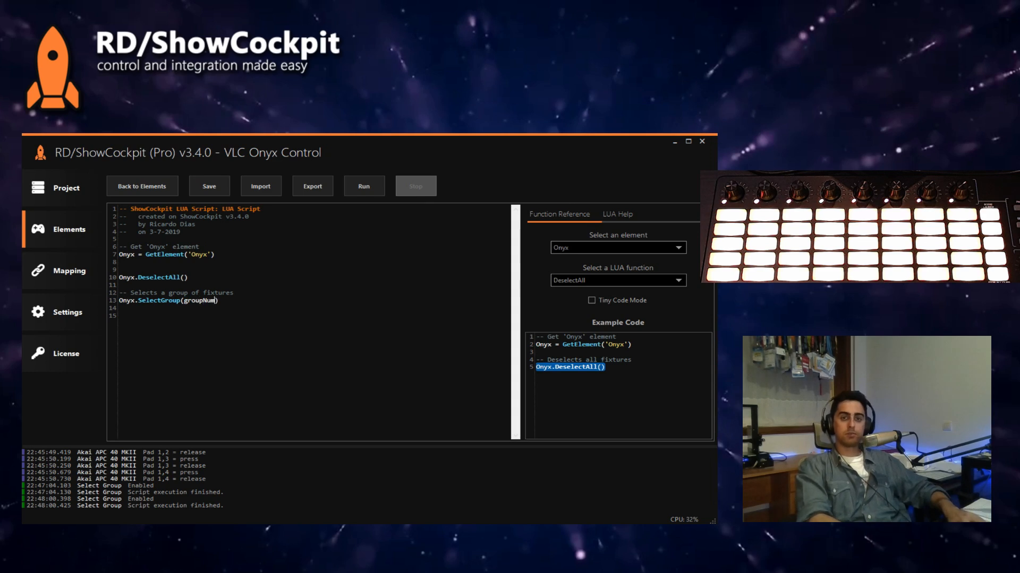
{"action": "double_click", "coordinate": [211, 301]}
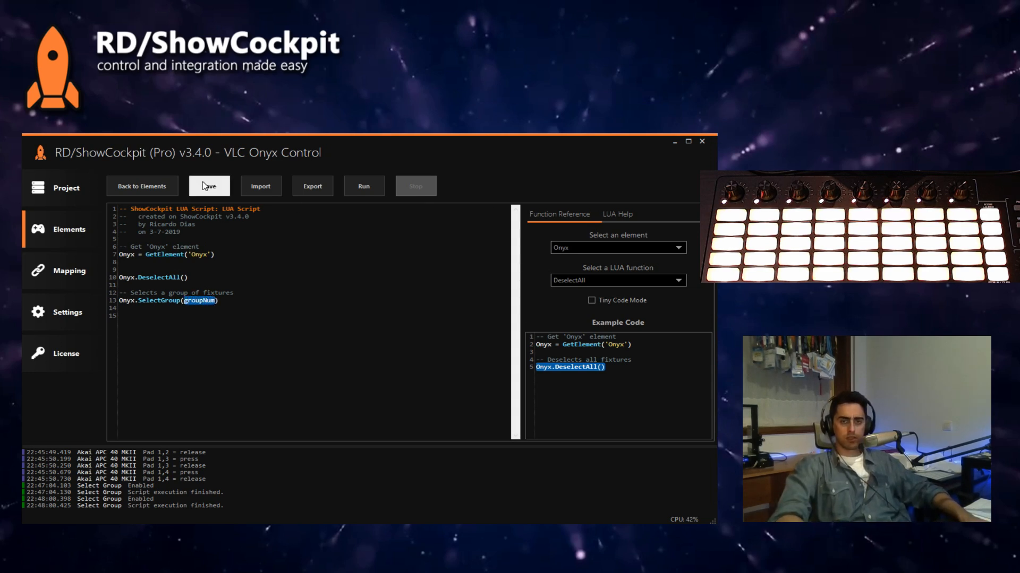
Step: Leave the script editor and display the Akai APC 40 MKII's button controls as assignment targets in the mapping
{"action": "left_click", "coordinate": [141, 188]}
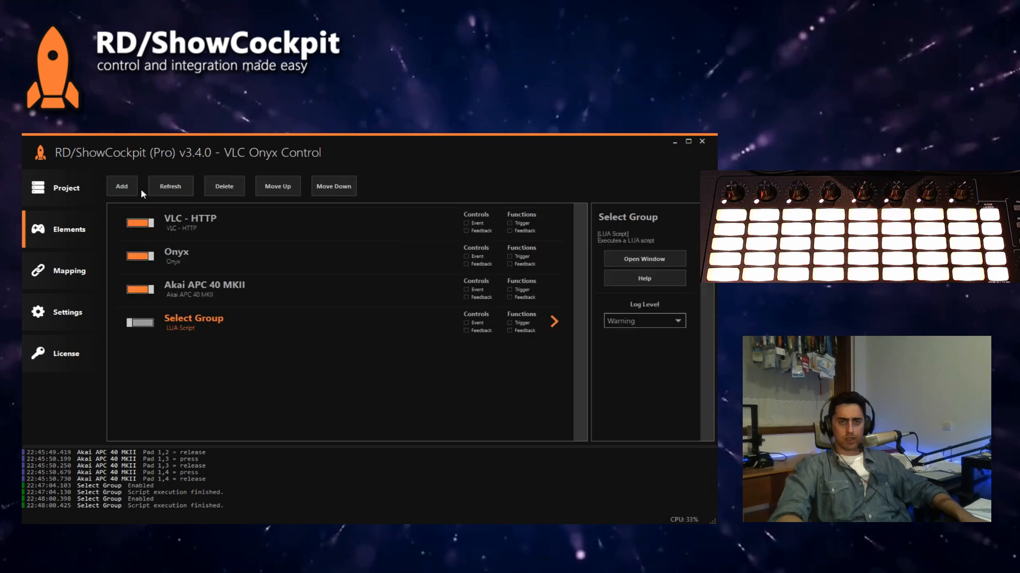
{"action": "left_click", "coordinate": [74, 270]}
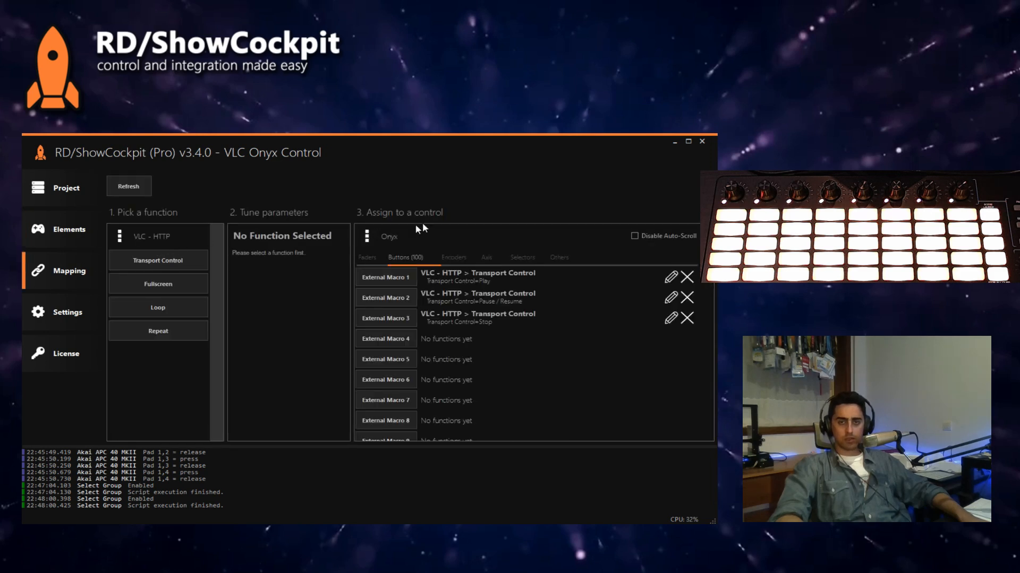
{"action": "left_click", "coordinate": [389, 237]}
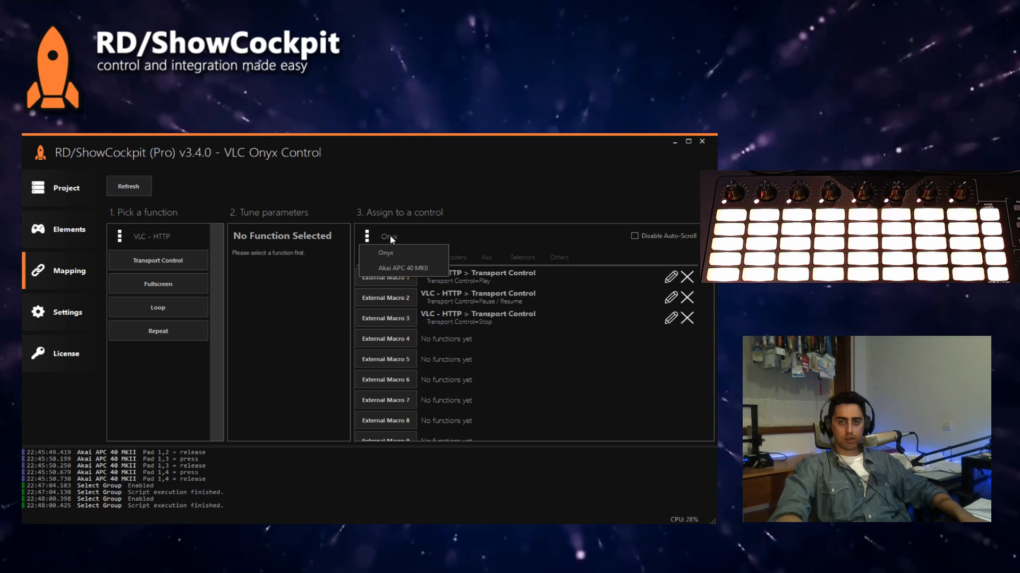
{"action": "left_click", "coordinate": [395, 270]}
{"action": "left_click", "coordinate": [420, 258]}
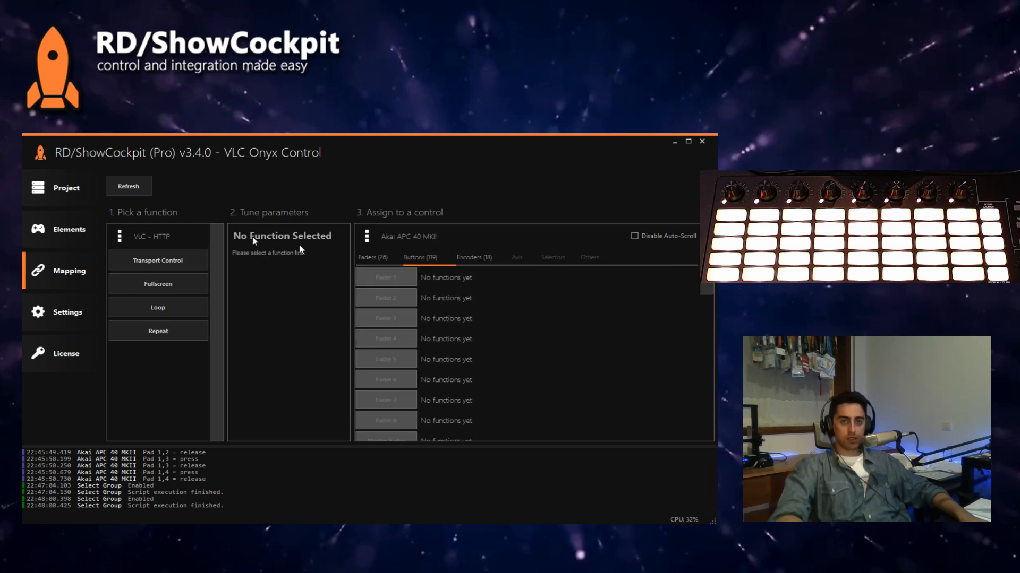
Step: Assign the Select Group element's Execute Script function with Pre-Execute "groupNum = 1" to Pad 1,1 of the Akai APC 40 MKII
{"action": "left_click", "coordinate": [161, 288]}
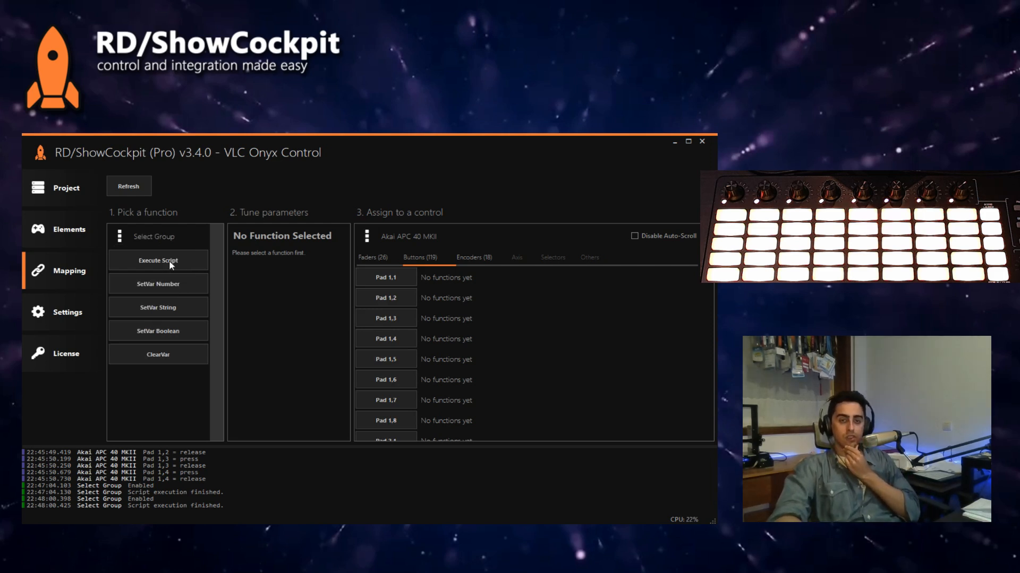
{"action": "left_click", "coordinate": [171, 264]}
{"action": "left_click", "coordinate": [287, 294]}
{"action": "key", "text": "ctrl+v"}
{"action": "type", "text": "= 1"}
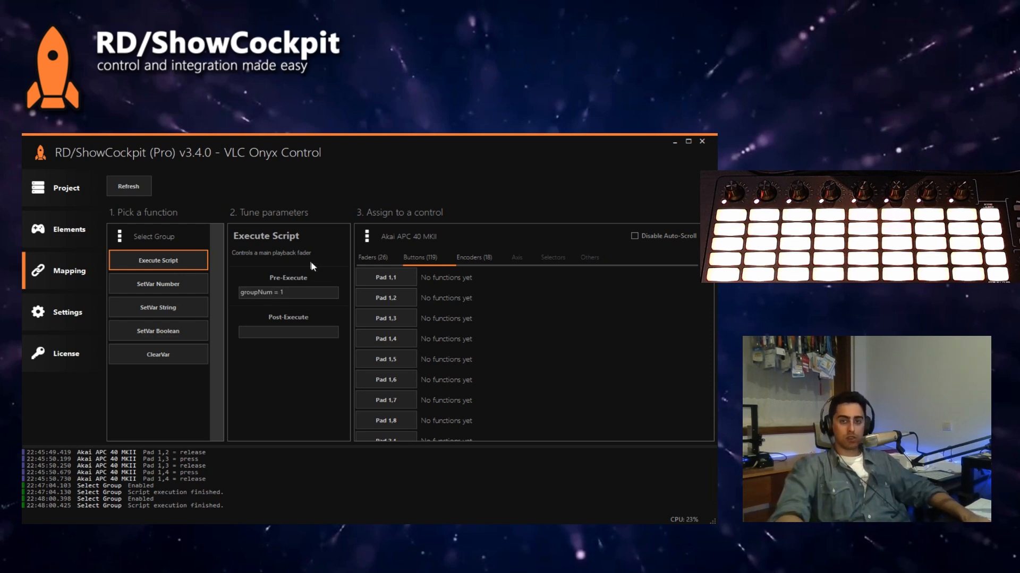
{"action": "triple_click", "coordinate": [285, 293]}
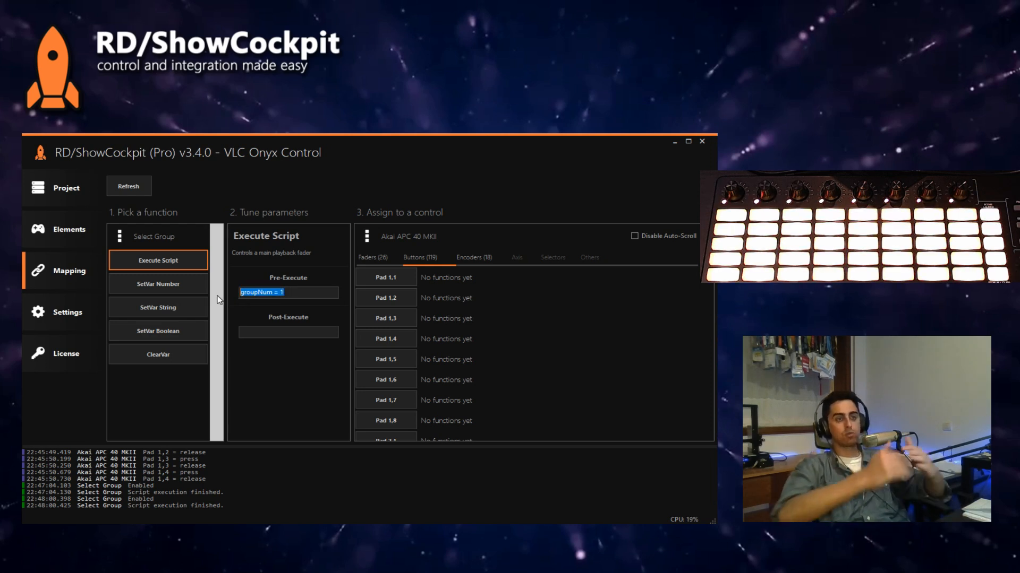
{"action": "double_click", "coordinate": [268, 292]}
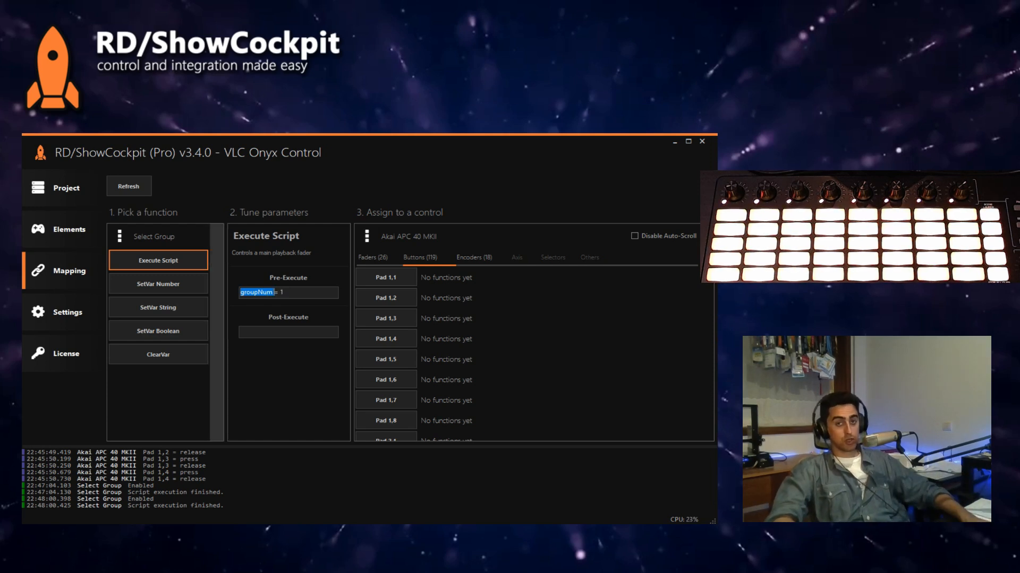
{"action": "left_click", "coordinate": [386, 281]}
Step: Assign Execute Script to Pad 1,2 with Pre-Execute "groupNum = 2" and to Pad 1,3 with "groupNum = 3"
{"action": "left_click", "coordinate": [307, 292]}
{"action": "key", "text": "BackSpace"}
{"action": "type", "text": "2"}
{"action": "left_click", "coordinate": [400, 299]}
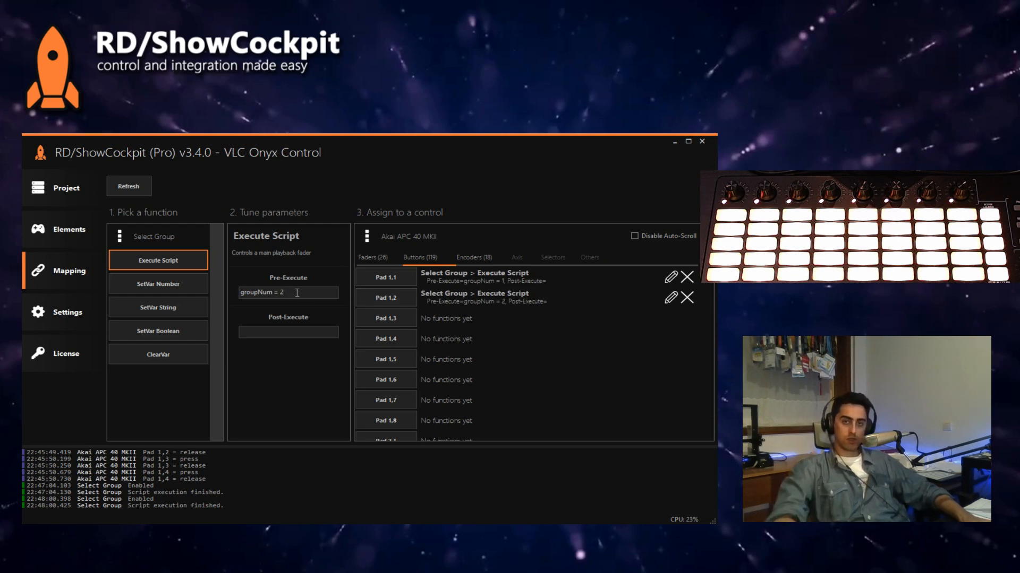
{"action": "left_click", "coordinate": [298, 292]}
{"action": "key", "text": "BackSpace"}
{"action": "type", "text": "3"}
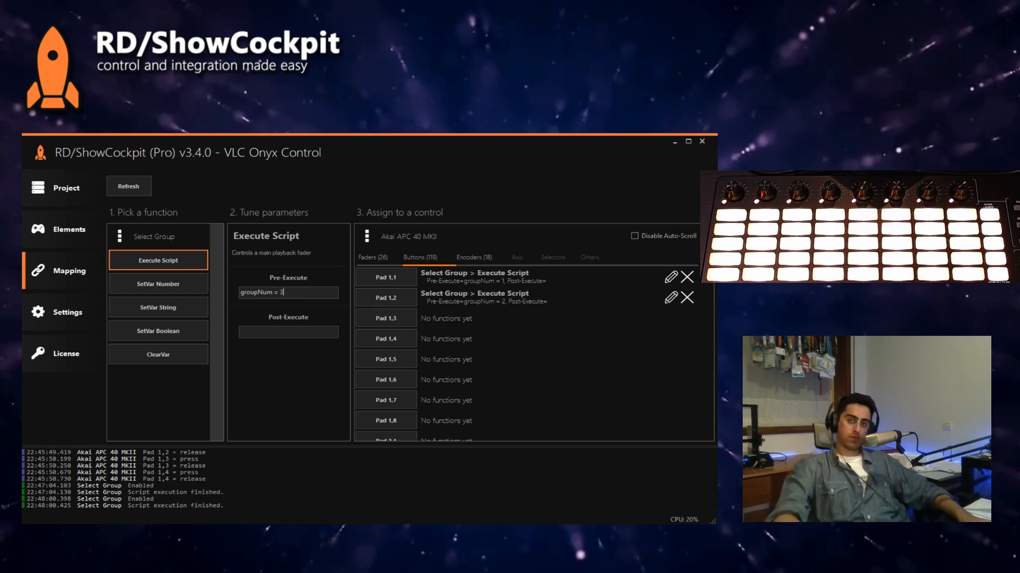
{"action": "left_click", "coordinate": [403, 319]}
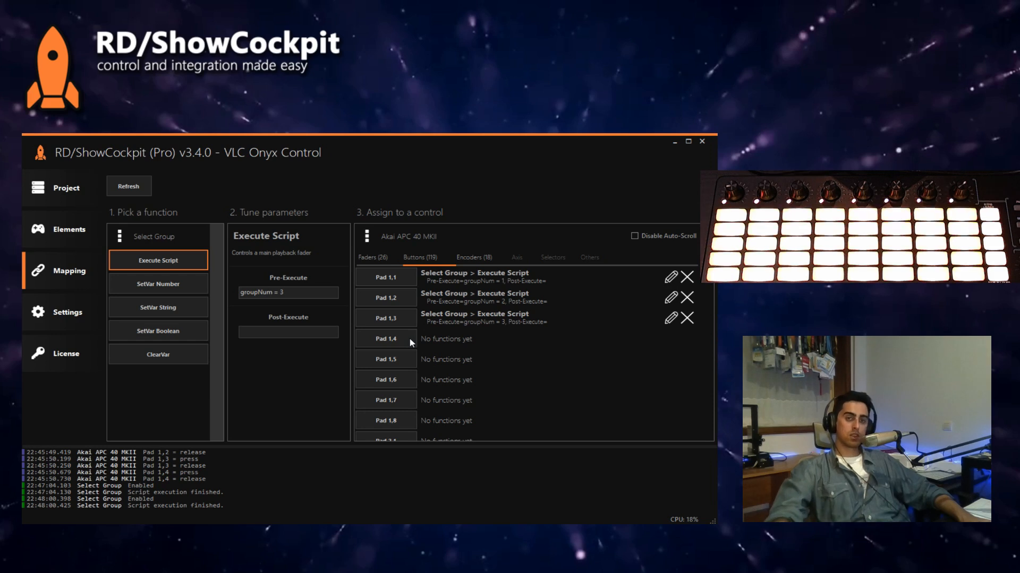
Step: Review the groupNum variable in the Select Group script, check the pads' group selection in Onyx, and return to ShowCockpit
{"action": "double_click", "coordinate": [257, 293]}
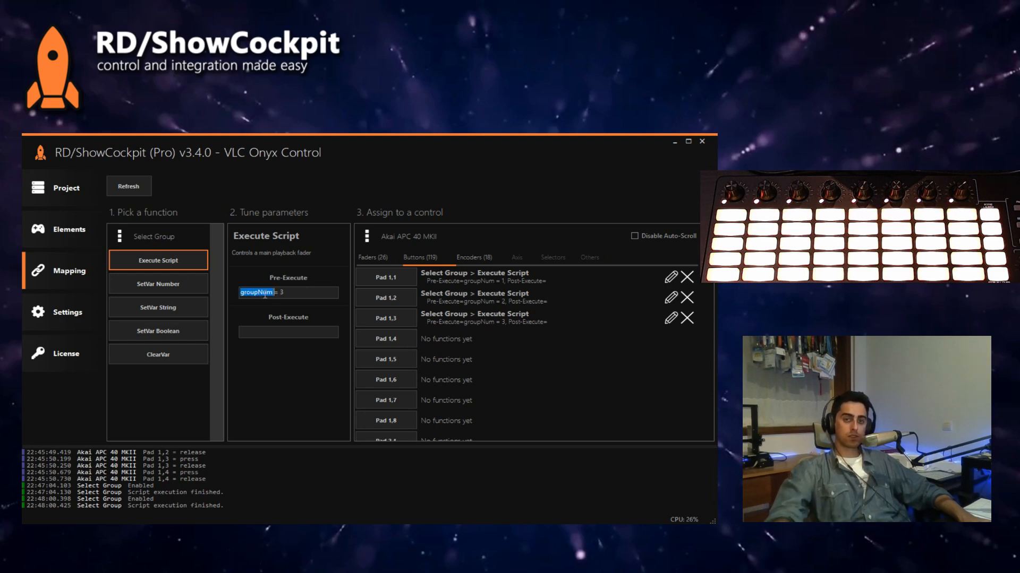
{"action": "left_click", "coordinate": [75, 234]}
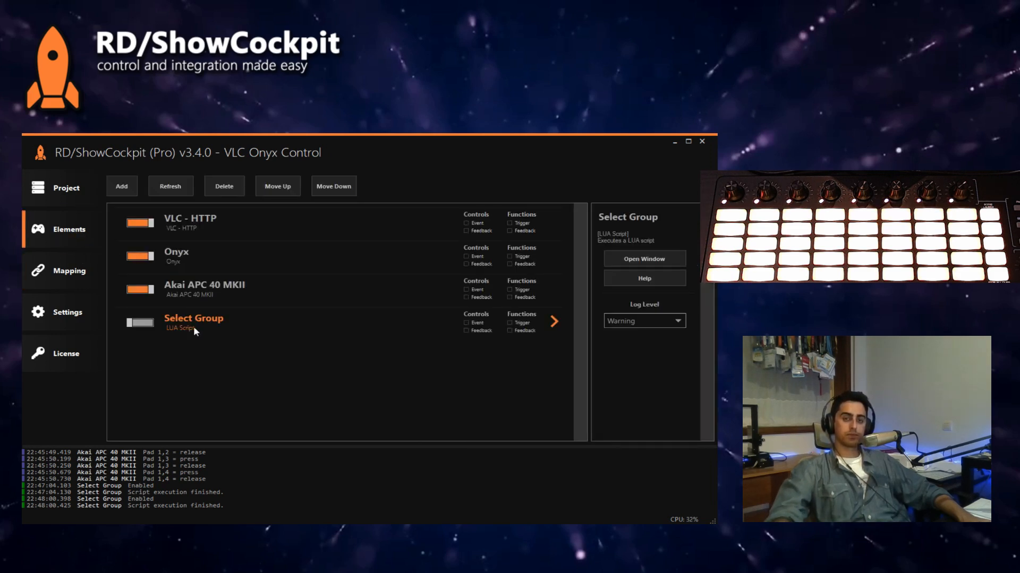
{"action": "double_click", "coordinate": [196, 327]}
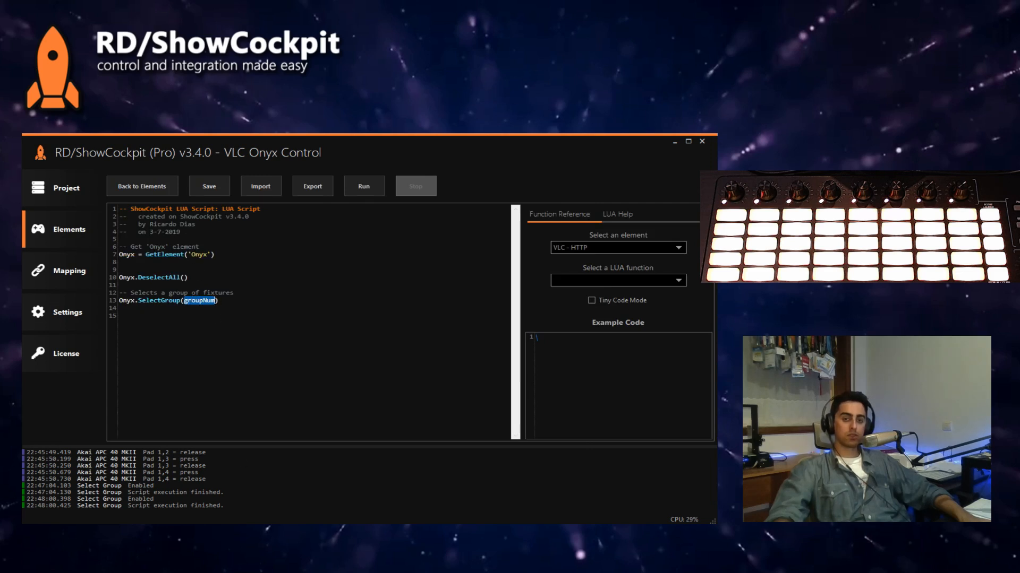
{"action": "left_click", "coordinate": [158, 185]}
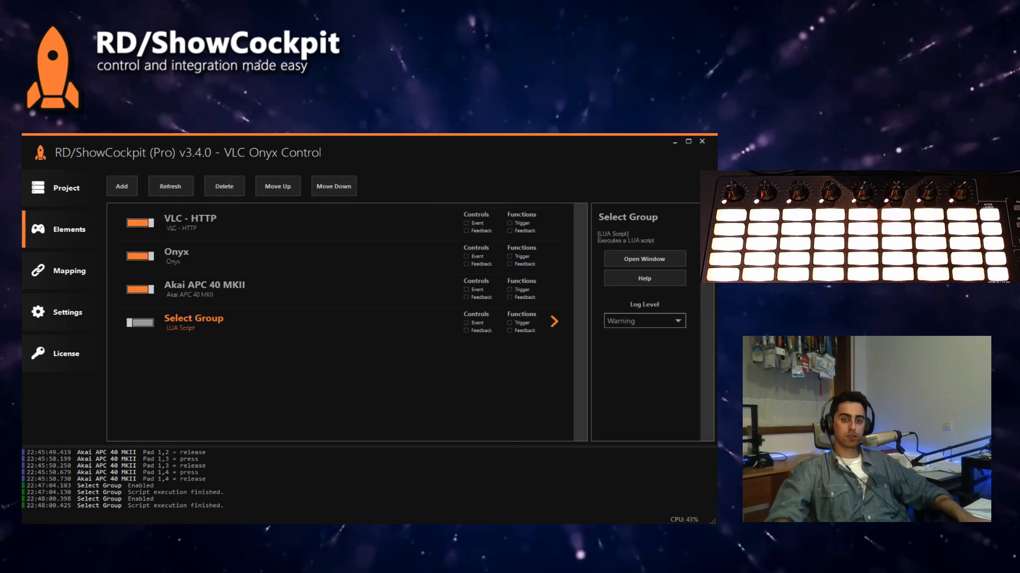
{"action": "left_click", "coordinate": [214, 296]}
{"action": "double_click", "coordinate": [213, 319]}
{"action": "left_click", "coordinate": [164, 186]}
{"action": "key", "text": "alt+Tab"}
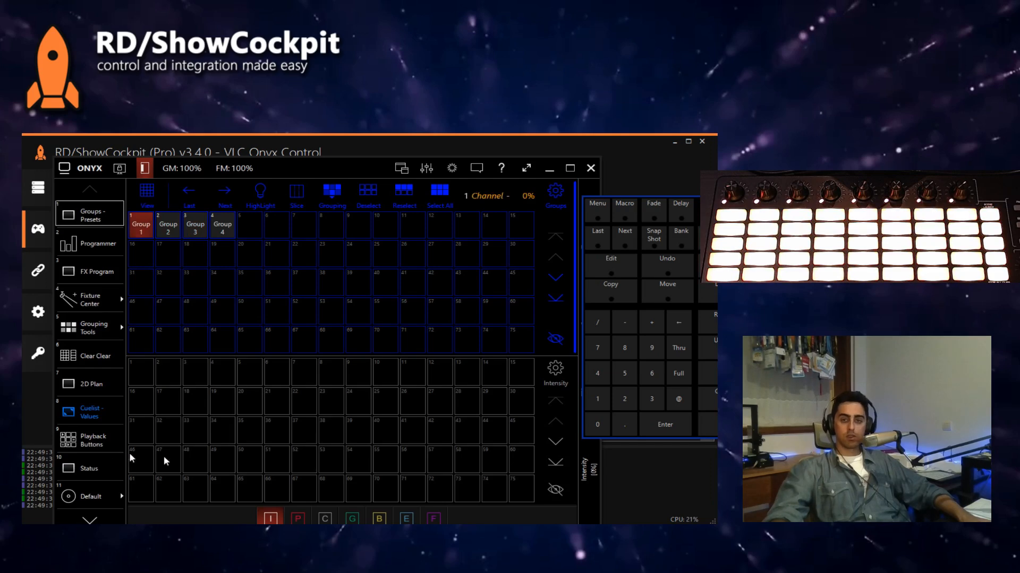
{"action": "left_click", "coordinate": [478, 147]}
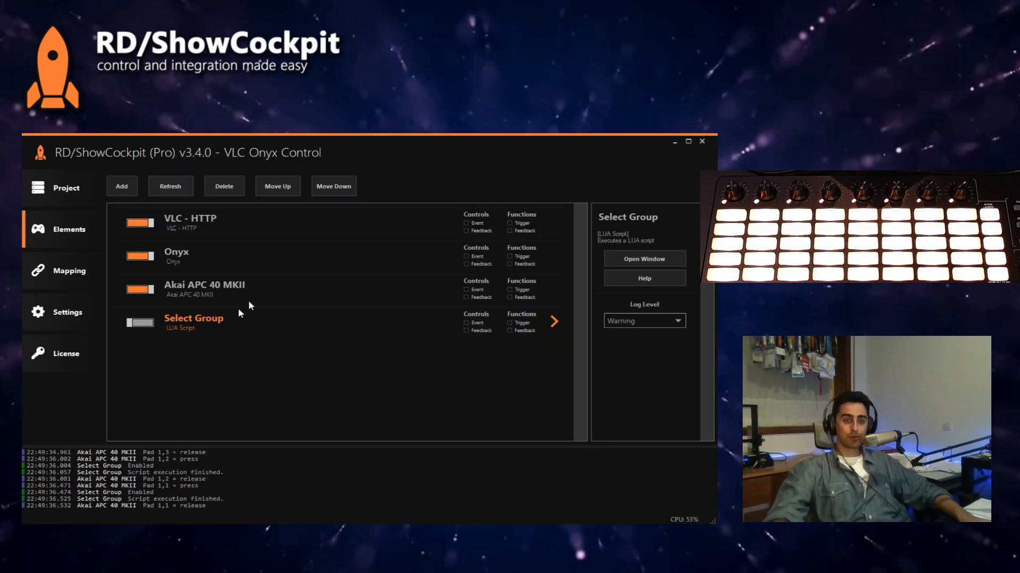
Step: Assign Execute Script with Pre-Execute "groupNum = 4" to Pad 1,4 and check the group selection in Onyx
{"action": "left_click", "coordinate": [77, 274]}
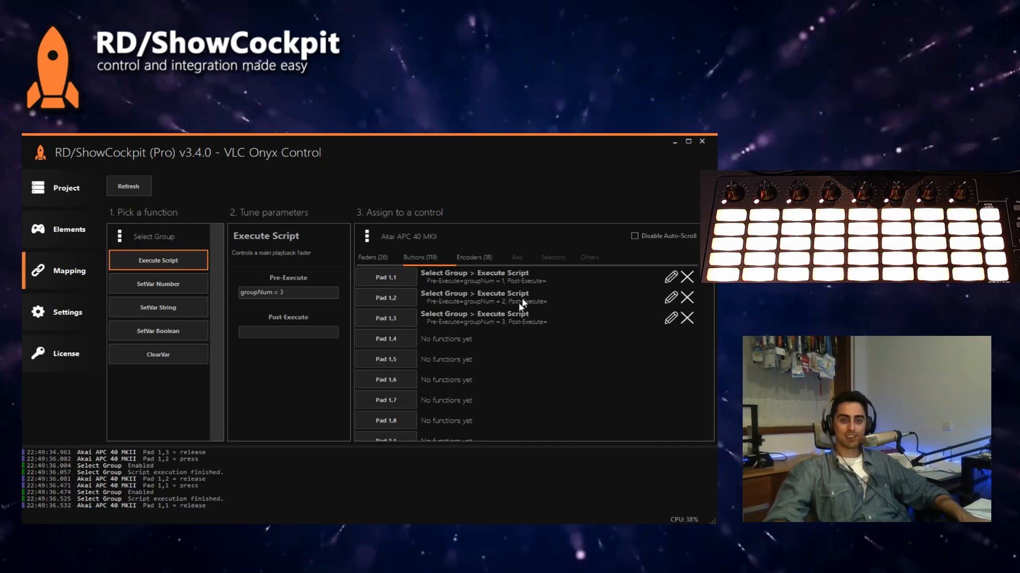
{"action": "left_click", "coordinate": [301, 295]}
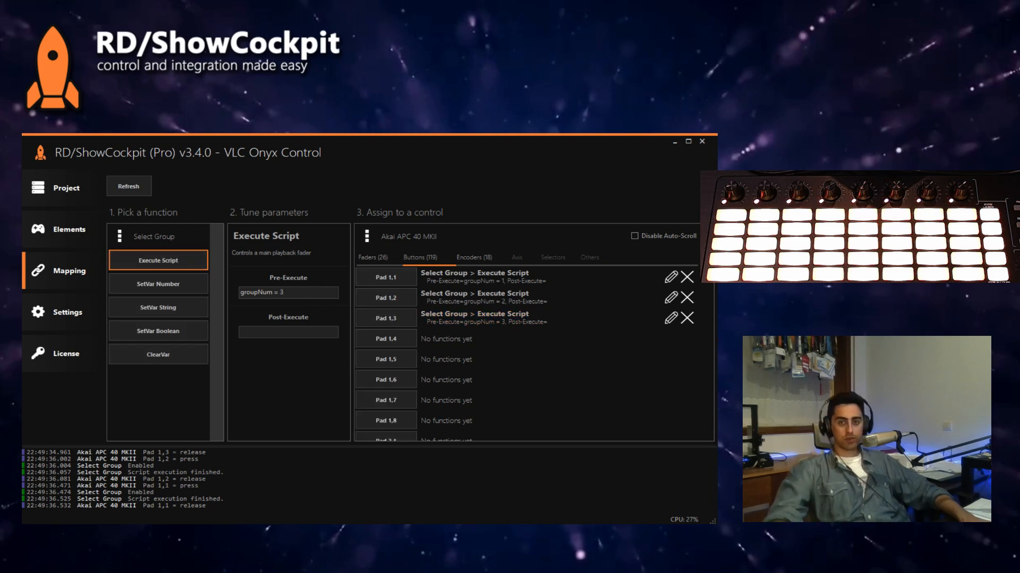
{"action": "left_click", "coordinate": [422, 337]}
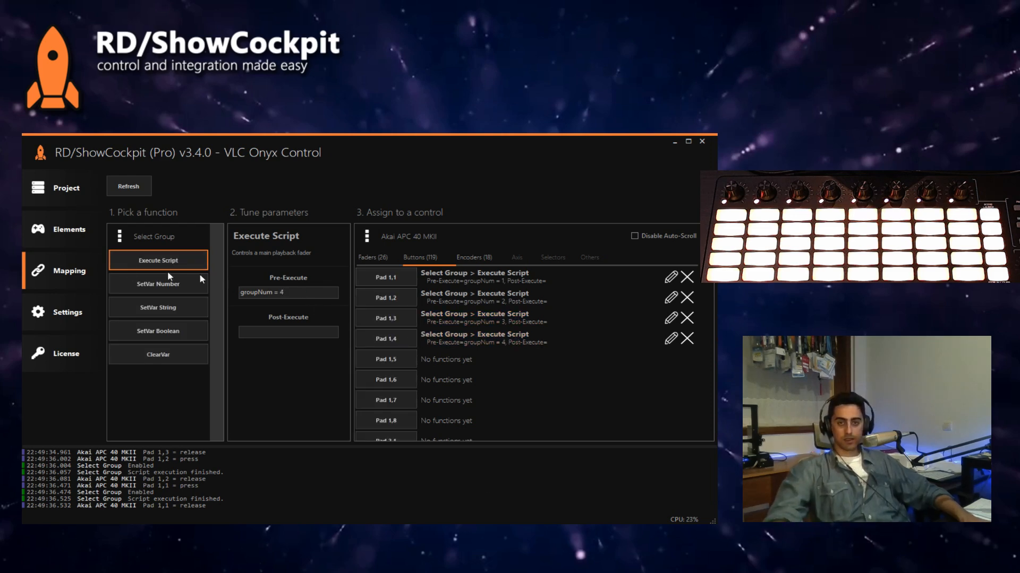
{"action": "left_click", "coordinate": [347, 531]}
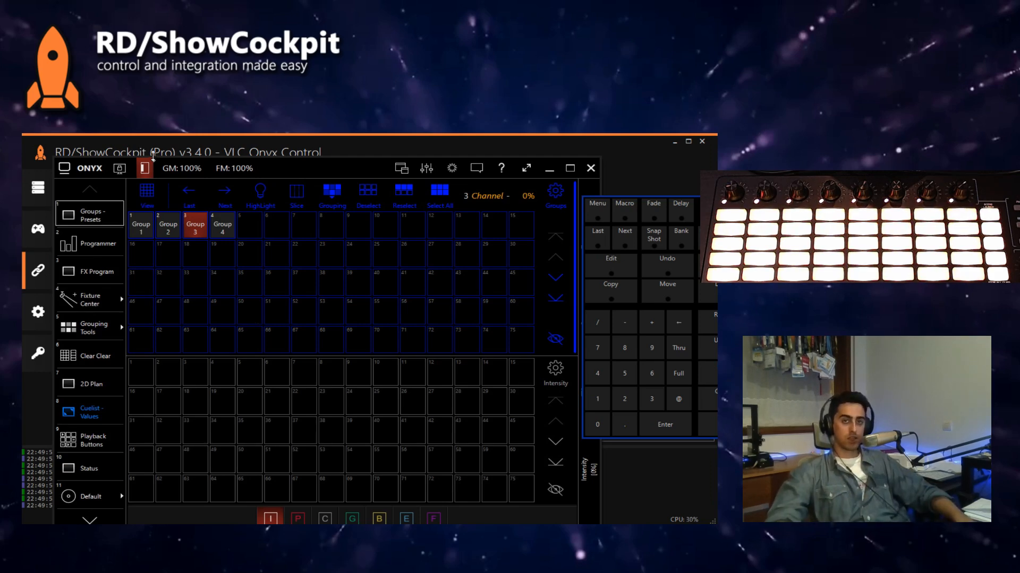
{"action": "left_click", "coordinate": [153, 155]}
Step: Add a Button Groups Feedback element from the ShowCockpit utilities to the project and enable it
{"action": "left_click", "coordinate": [101, 231]}
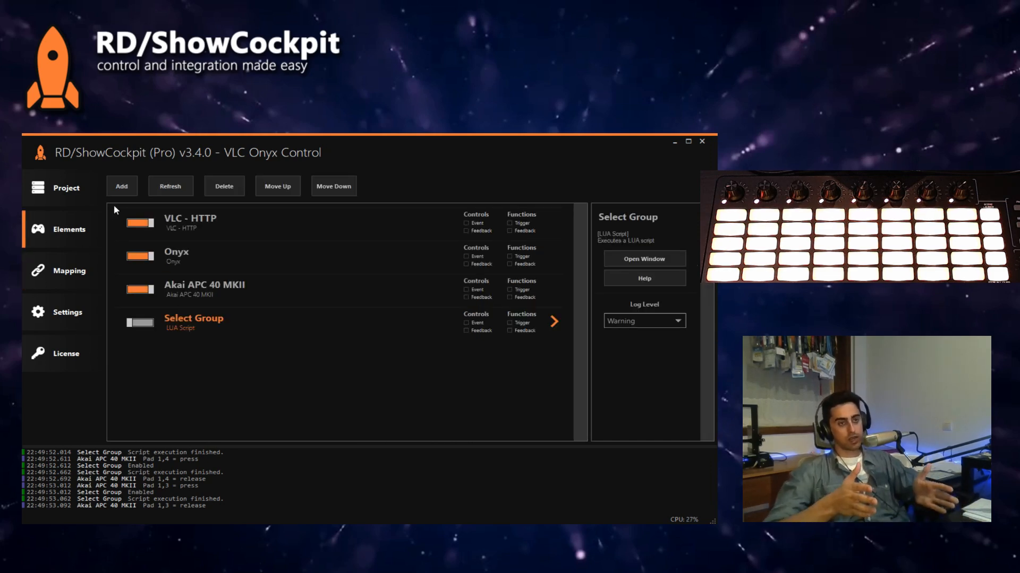
{"action": "left_click", "coordinate": [122, 186]}
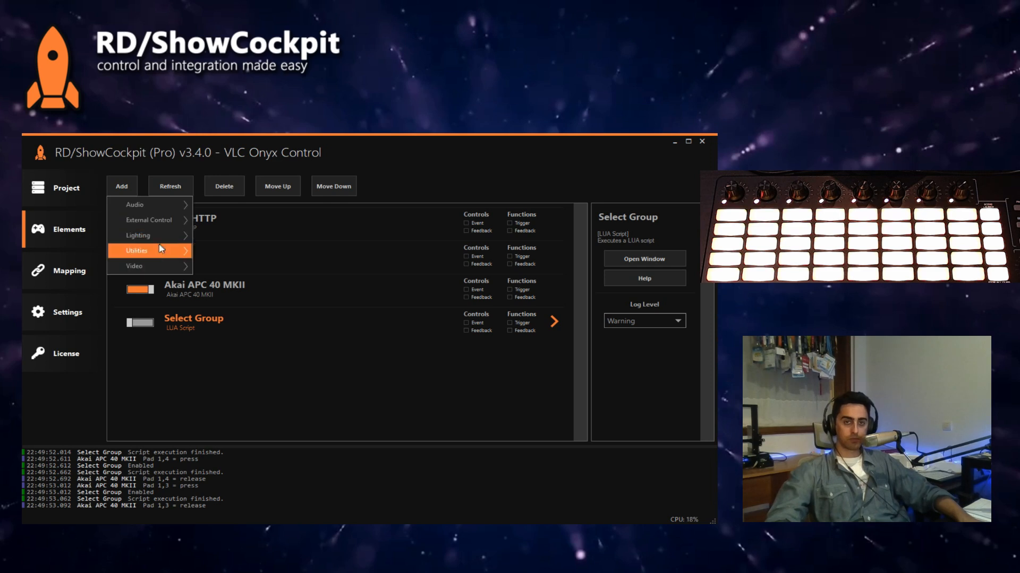
{"action": "mouse_move", "coordinate": [268, 316]}
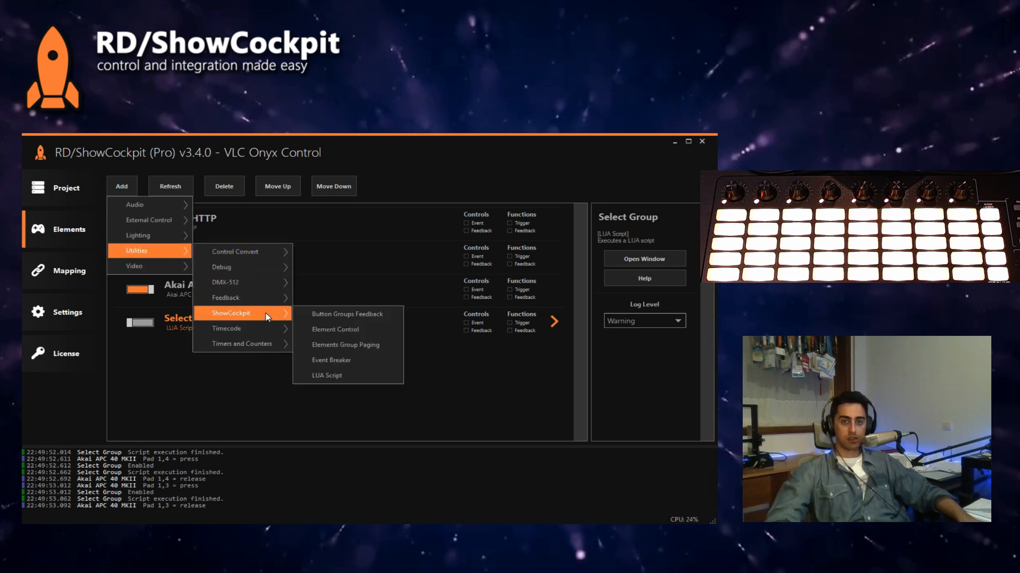
{"action": "left_click", "coordinate": [352, 318]}
{"action": "left_click", "coordinate": [565, 371]}
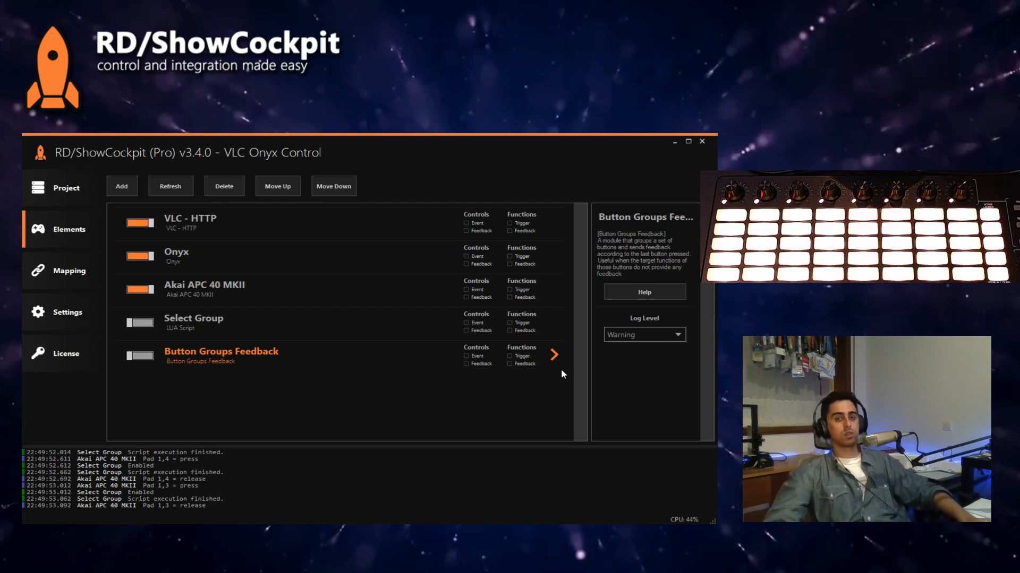
{"action": "left_click", "coordinate": [140, 356]}
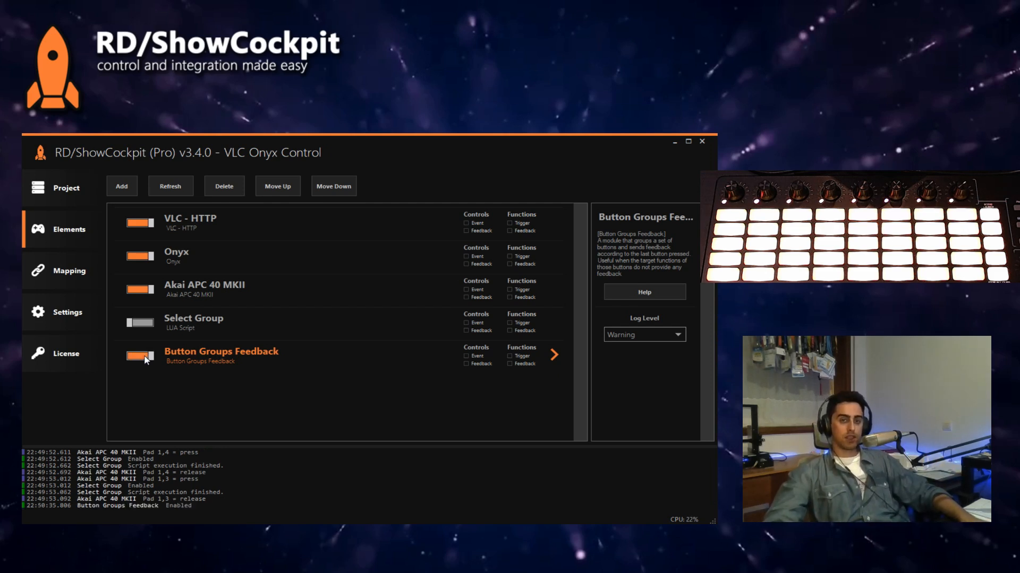
Step: Assign Button Groups Feedback's Button Connector, group 1, buttons 1 to 4 with Toggle off, to Akai Pads 1,1 to 1,4 respectively
{"action": "left_click", "coordinate": [70, 272]}
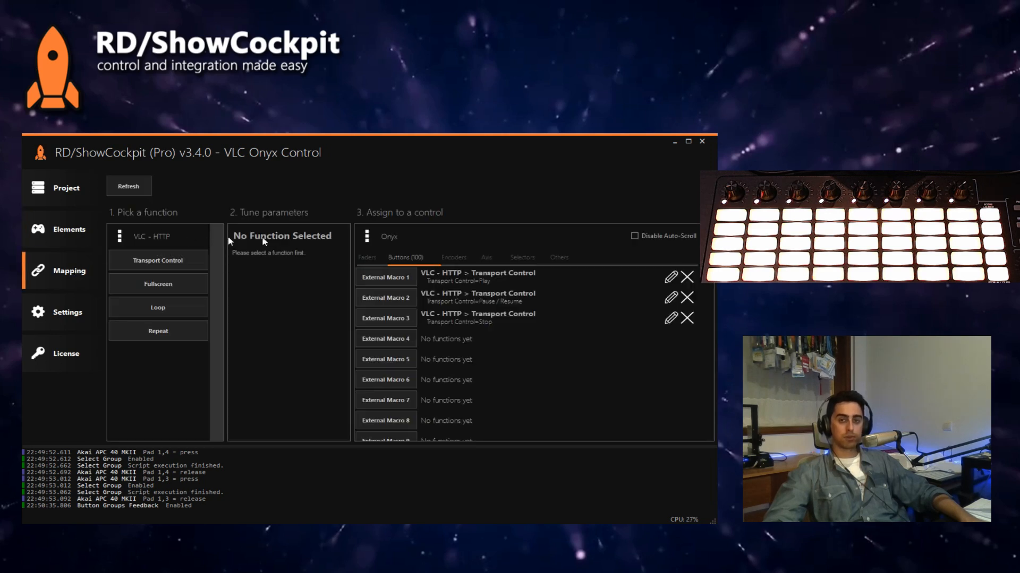
{"action": "left_click", "coordinate": [388, 236]}
{"action": "left_click", "coordinate": [392, 267]}
{"action": "left_click", "coordinate": [151, 237]}
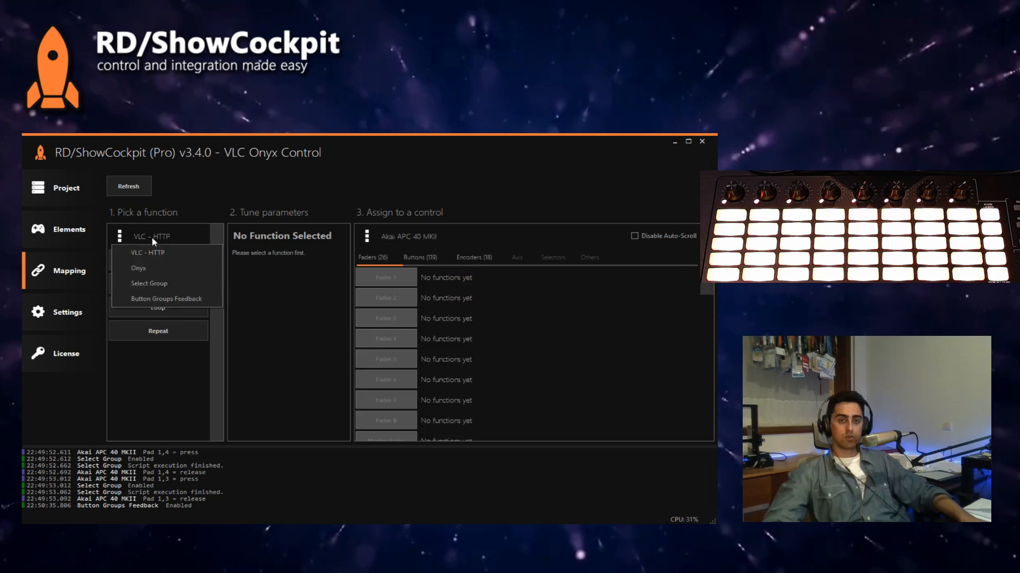
{"action": "left_click", "coordinate": [158, 299]}
{"action": "left_click", "coordinate": [163, 265]}
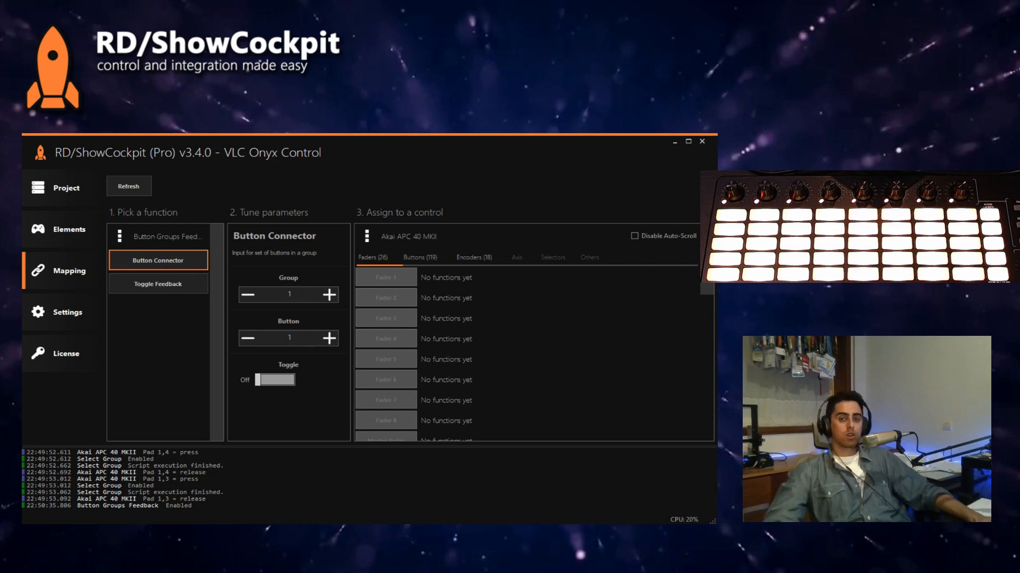
{"action": "left_click", "coordinate": [417, 259]}
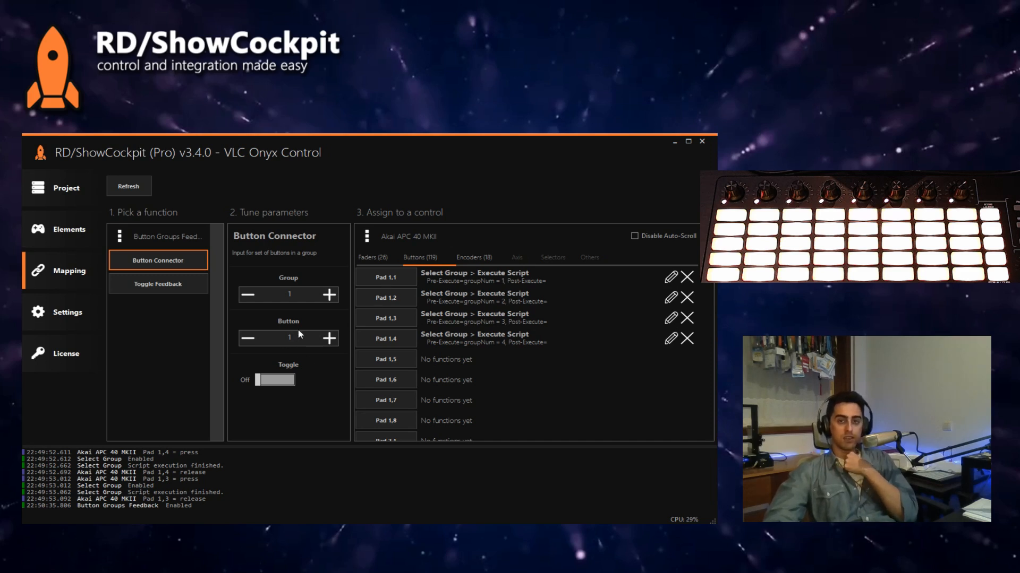
{"action": "left_click", "coordinate": [386, 283]}
{"action": "left_click", "coordinate": [393, 319]}
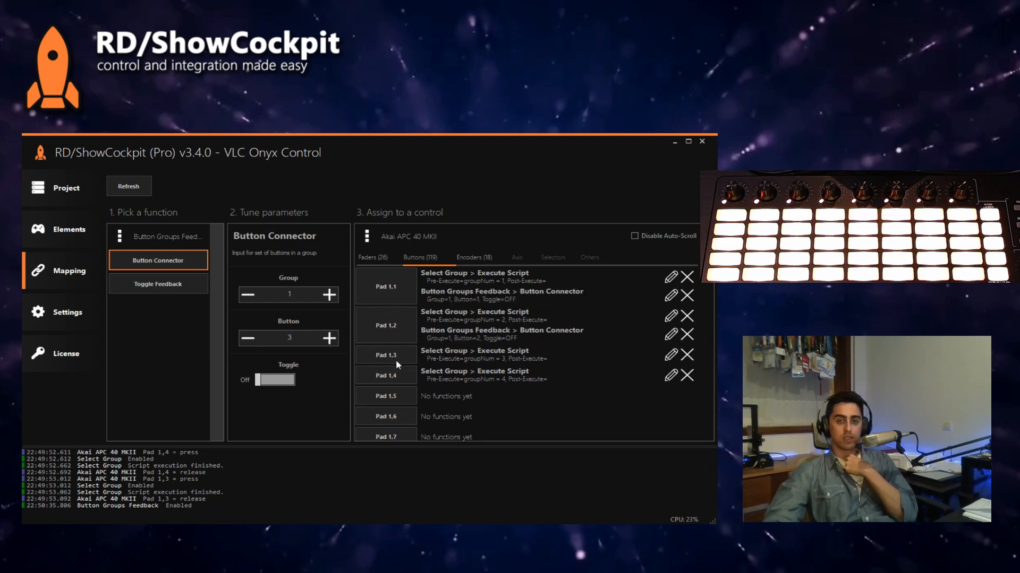
{"action": "left_click", "coordinate": [396, 359]}
{"action": "left_click", "coordinate": [404, 392]}
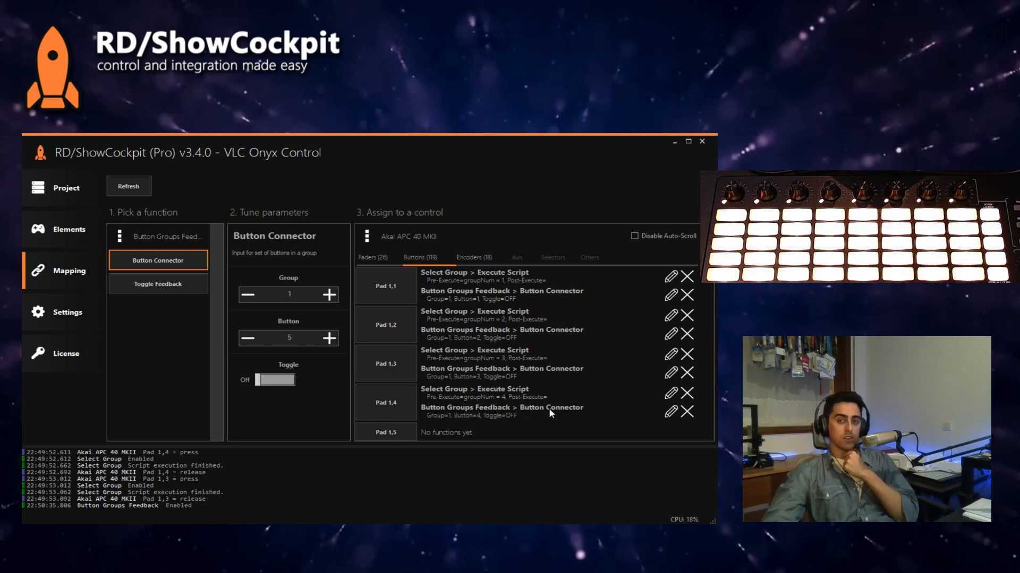
Step: Return to the elements list and switch to Onyx to check the group selection against the pads' feedback lights
{"action": "left_click", "coordinate": [97, 242]}
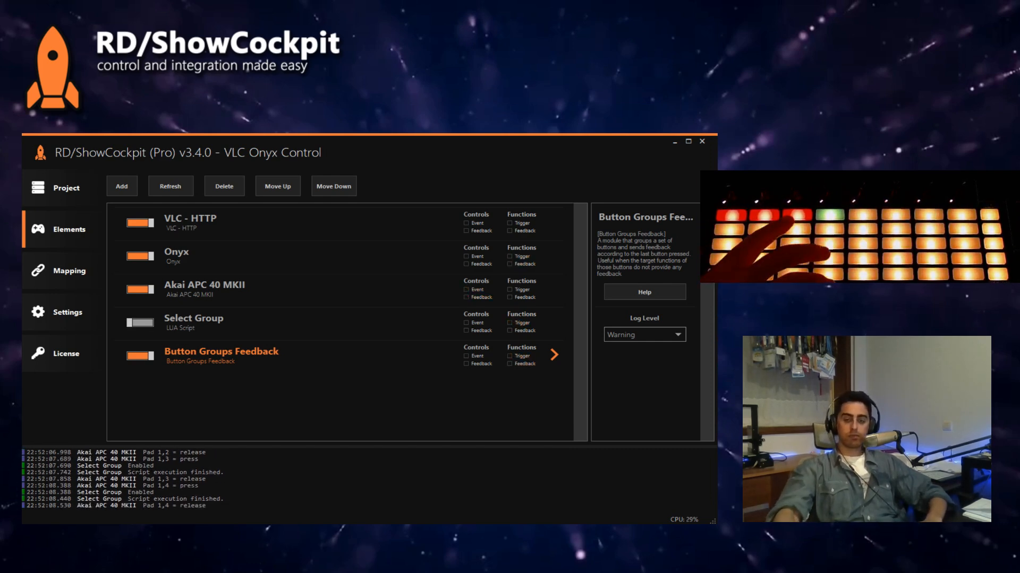
{"action": "key", "text": "alt+Tab"}
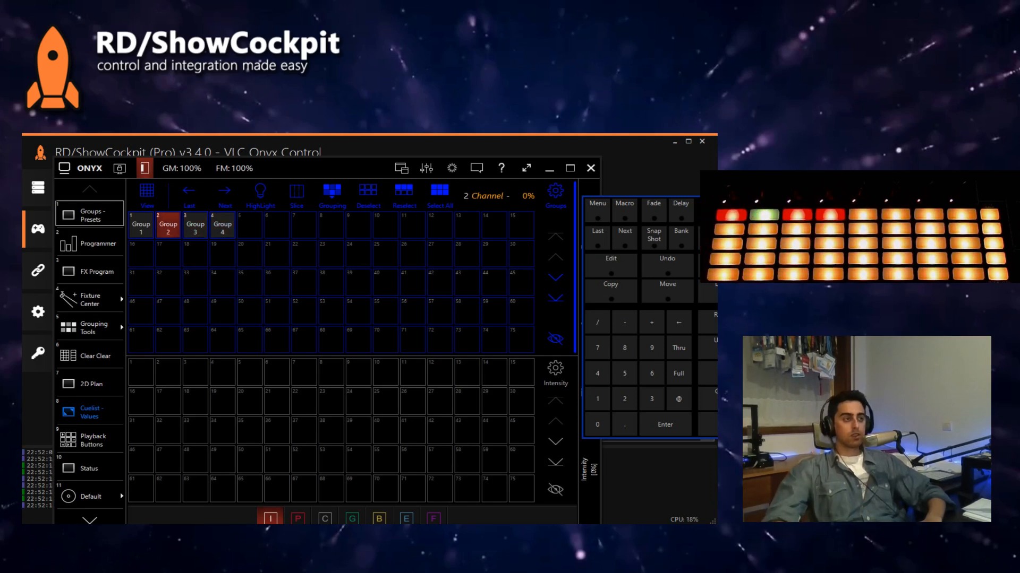
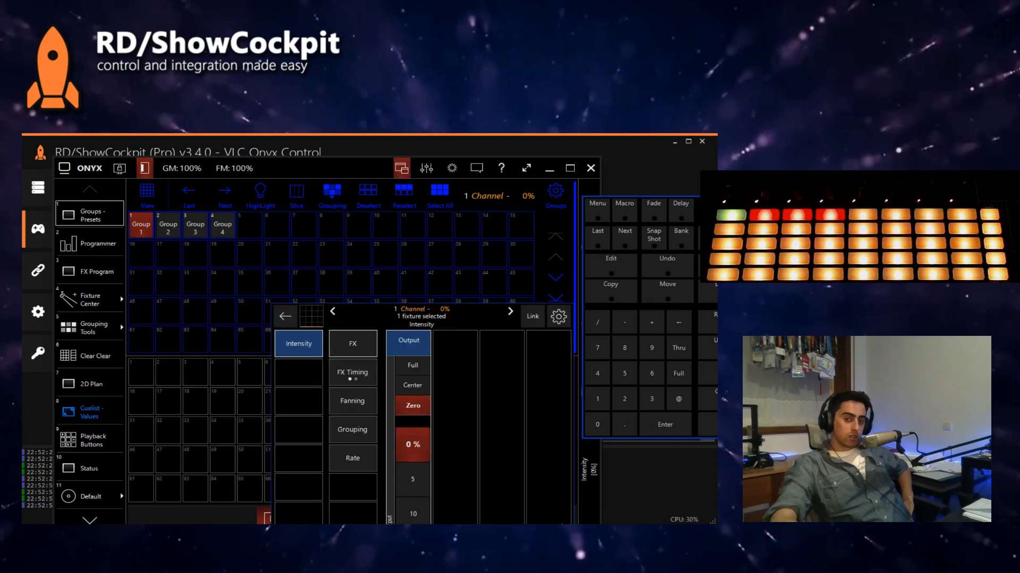
Step: Display the FX and Rate parameters of the selected fixture in Onyx and move the Onyx window to expose its lower area
{"action": "left_click", "coordinate": [348, 349]}
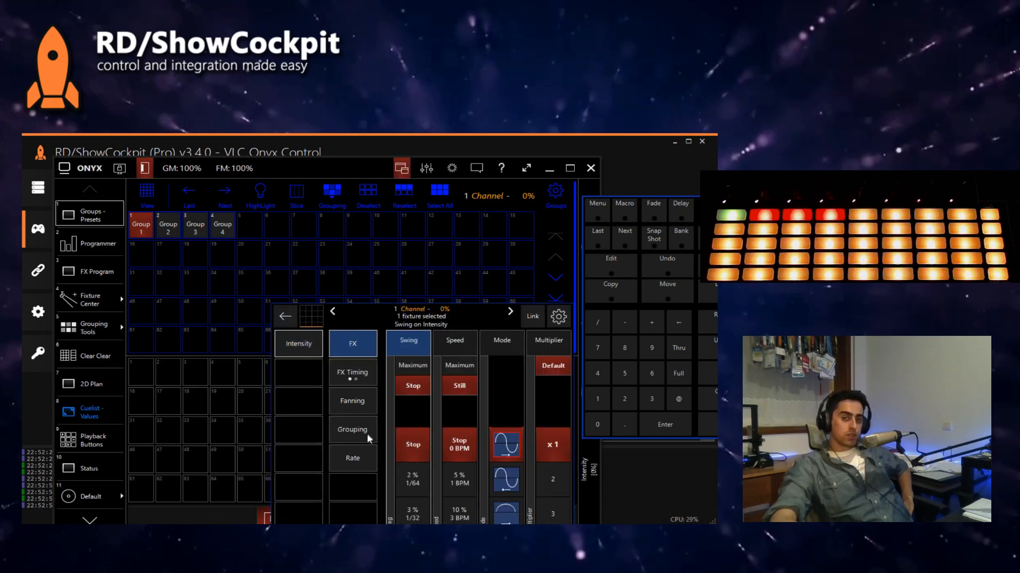
{"action": "left_click", "coordinate": [365, 465]}
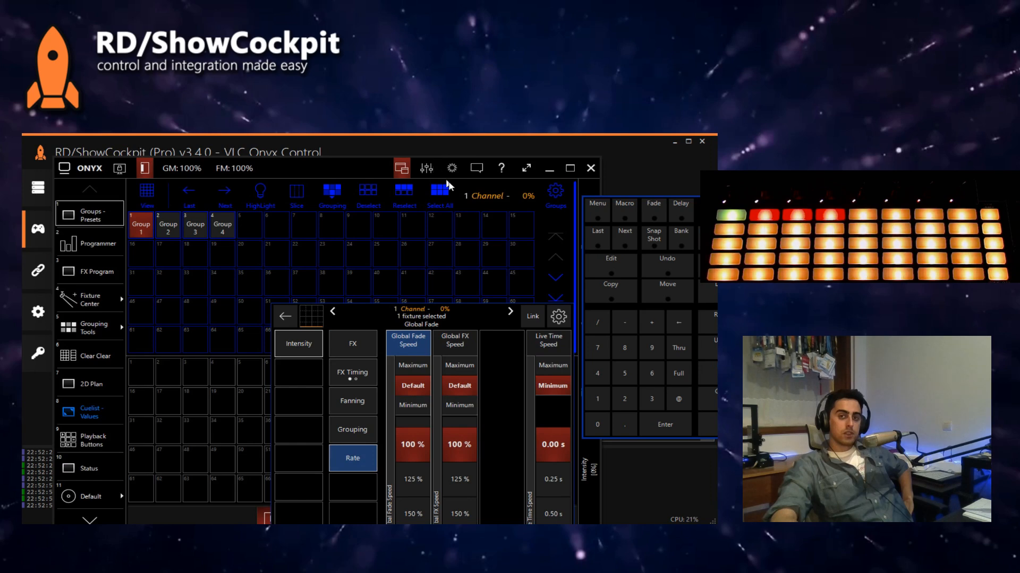
{"action": "left_click_drag", "start_coordinate": [359, 177], "coordinate": [361, 142]}
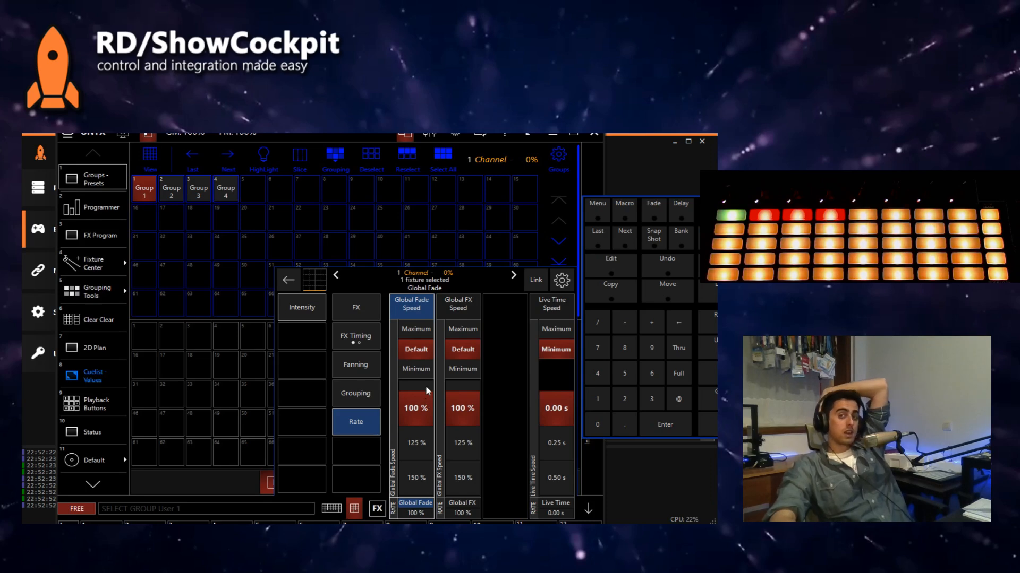
Step: Switch to ShowCockpit and browse the Control Convert utilities that can be added as elements
{"action": "left_click", "coordinate": [616, 158]}
{"action": "left_click", "coordinate": [117, 187]}
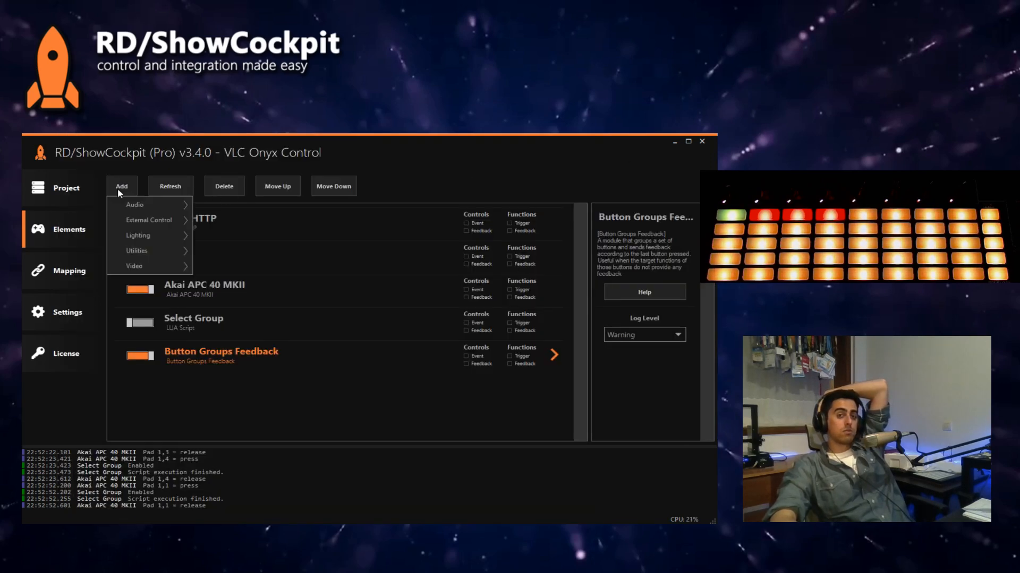
{"action": "mouse_move", "coordinate": [146, 252]}
{"action": "mouse_move", "coordinate": [249, 257]}
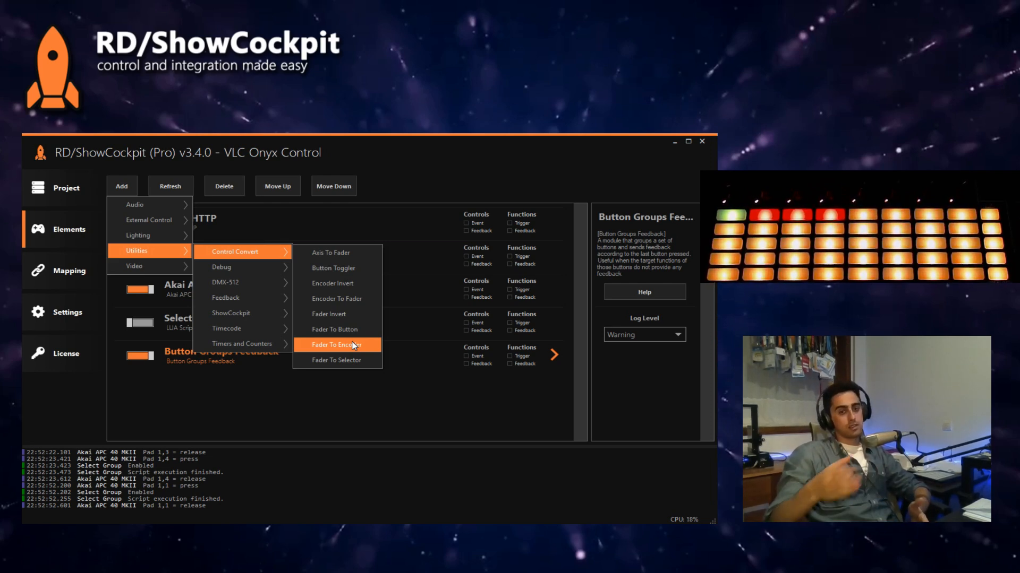
Step: Switch to Onyx, collapse the expanded parameter controls and move the keypad window clear of the main window
{"action": "key", "text": "alt+Tab"}
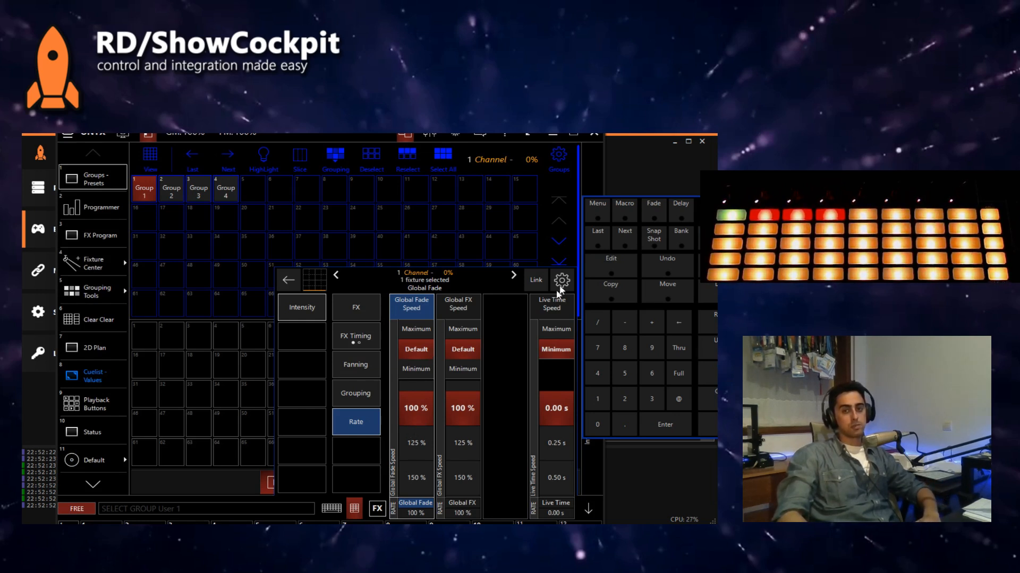
{"action": "left_click", "coordinate": [588, 508]}
{"action": "left_click_drag", "start_coordinate": [709, 207], "coordinate": [786, 199]}
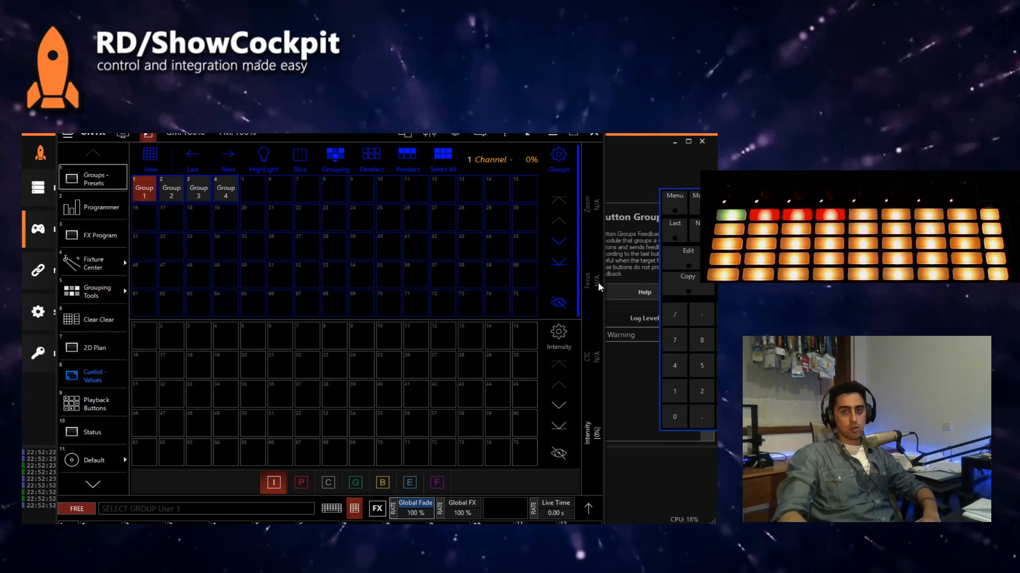
Step: Switch to ShowCockpit's mapping, browse the Onyx functions and display the Screen Encoder parameters
{"action": "left_click", "coordinate": [627, 227]}
{"action": "left_click", "coordinate": [97, 259]}
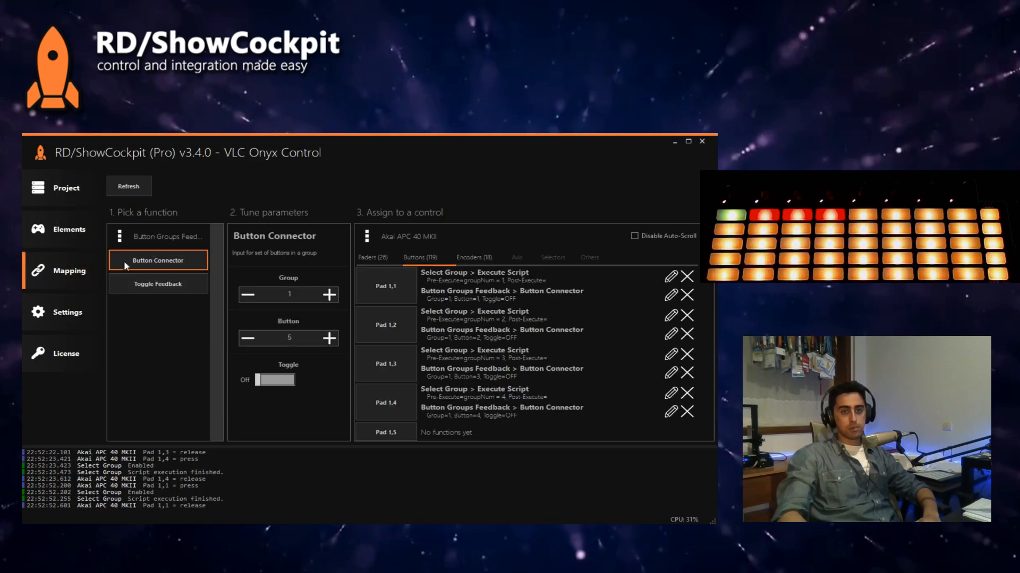
{"action": "left_click", "coordinate": [143, 232]}
{"action": "left_click", "coordinate": [148, 265]}
{"action": "scroll", "coordinate": [220, 320], "scroll_direction": "down", "scroll_amount": 2}
{"action": "left_click_drag", "start_coordinate": [219, 319], "coordinate": [225, 417]}
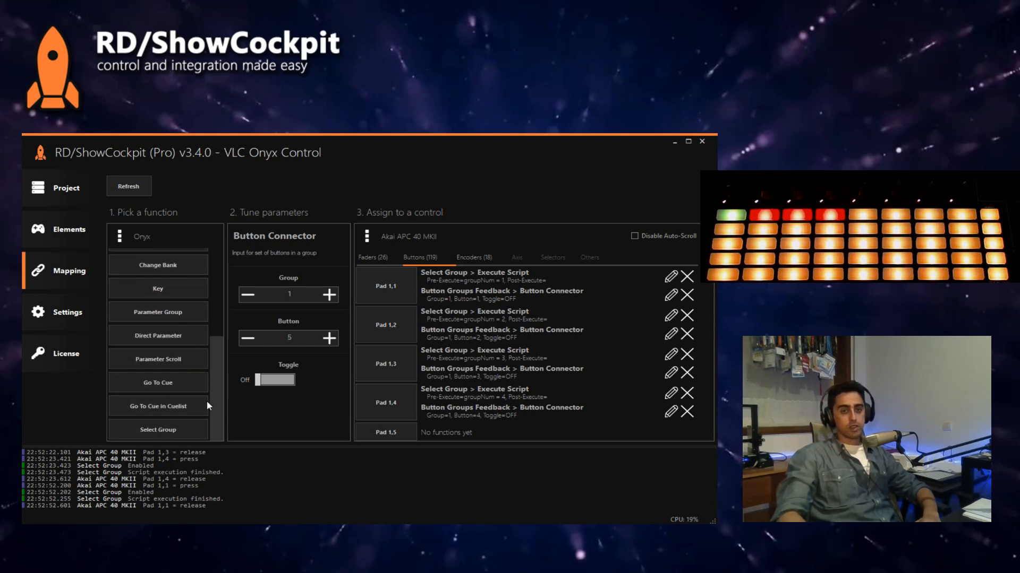
{"action": "scroll", "coordinate": [170, 393], "scroll_direction": "up", "scroll_amount": 3}
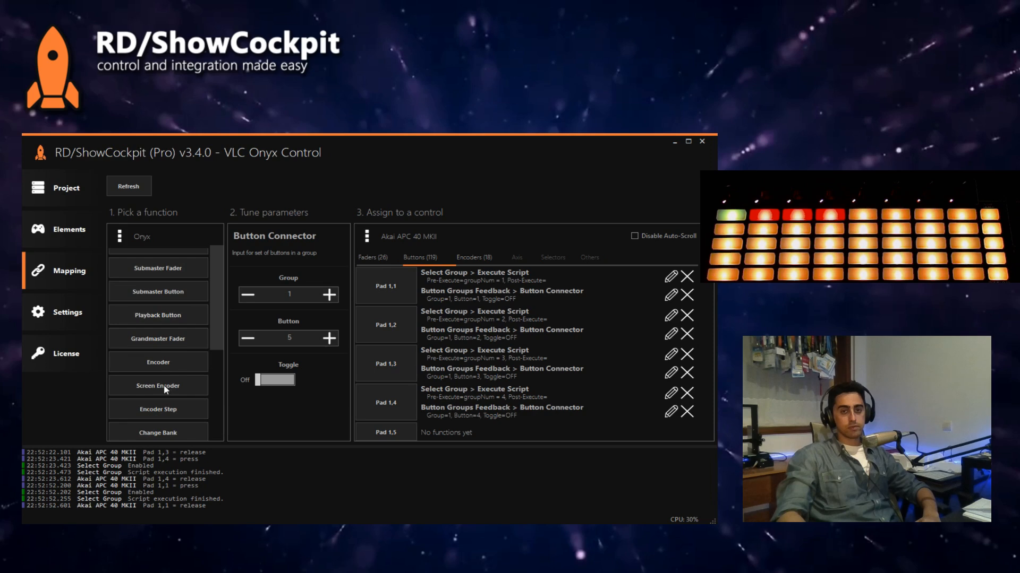
{"action": "left_click", "coordinate": [163, 386]}
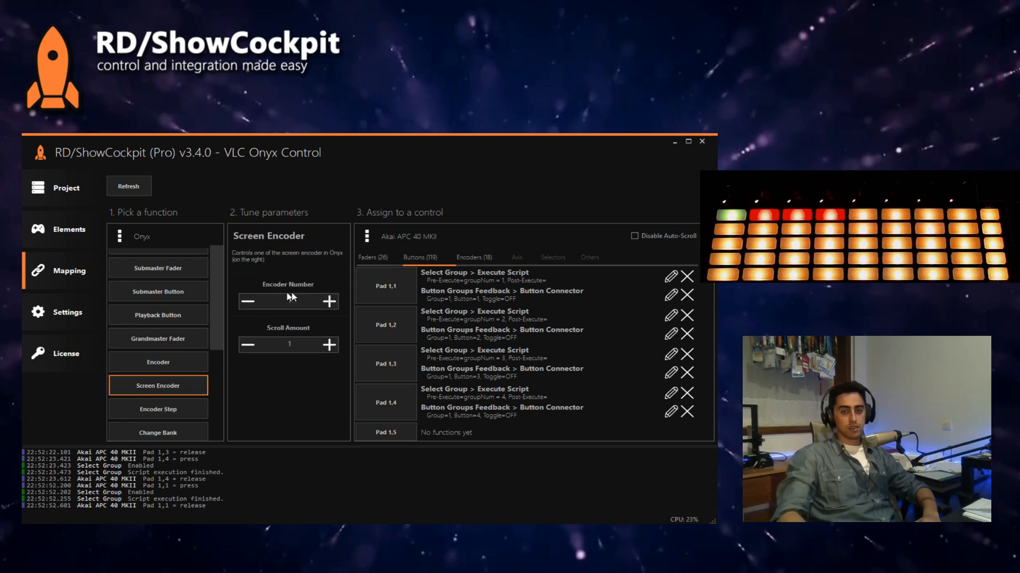
Step: Switch to Onyx, expand the parameter controls and examine the Grouping, Rate, FX and Intensity encoders
{"action": "left_click", "coordinate": [407, 531]}
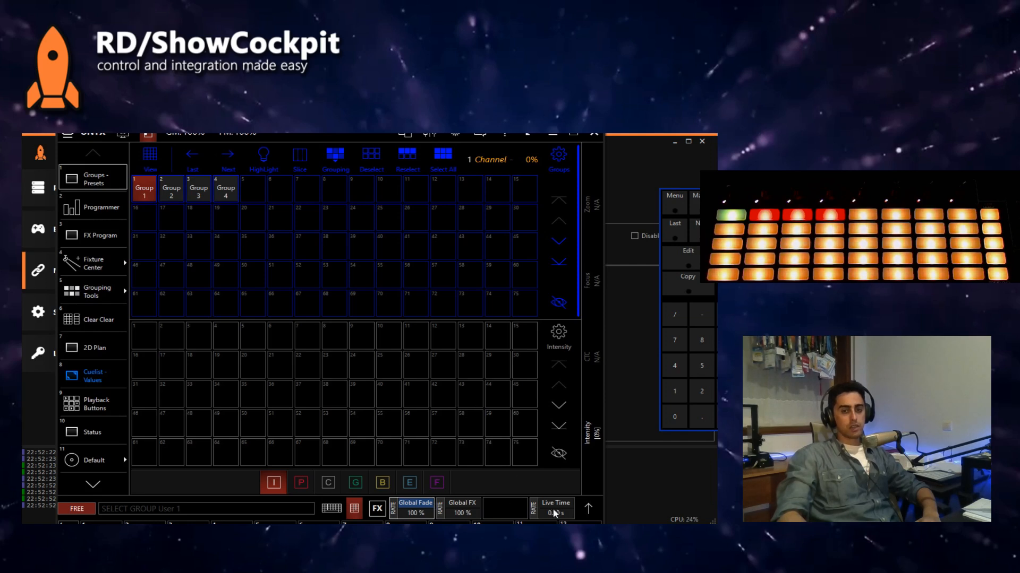
{"action": "left_click", "coordinate": [588, 509]}
{"action": "left_click", "coordinate": [364, 402]}
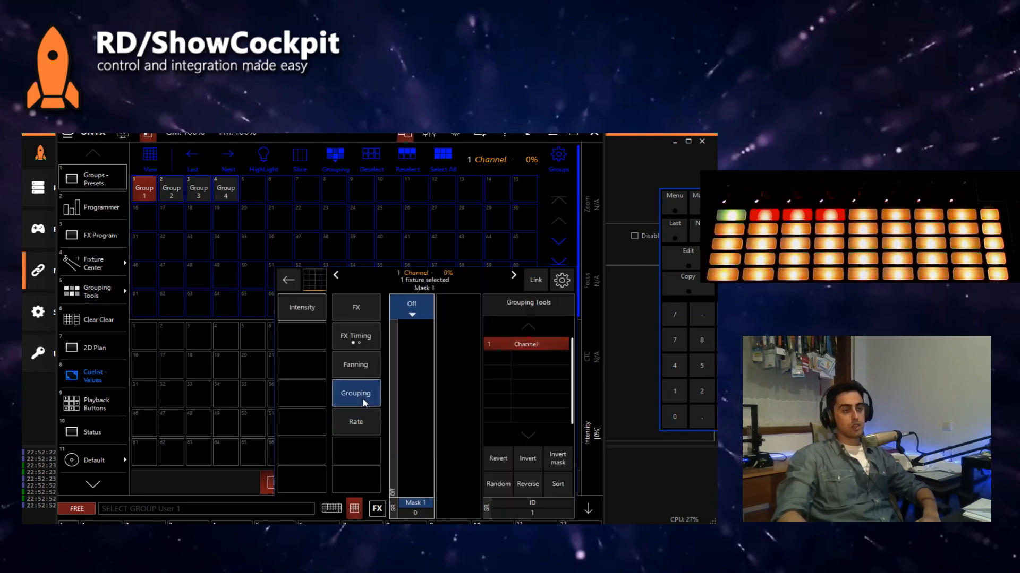
{"action": "left_click", "coordinate": [361, 425]}
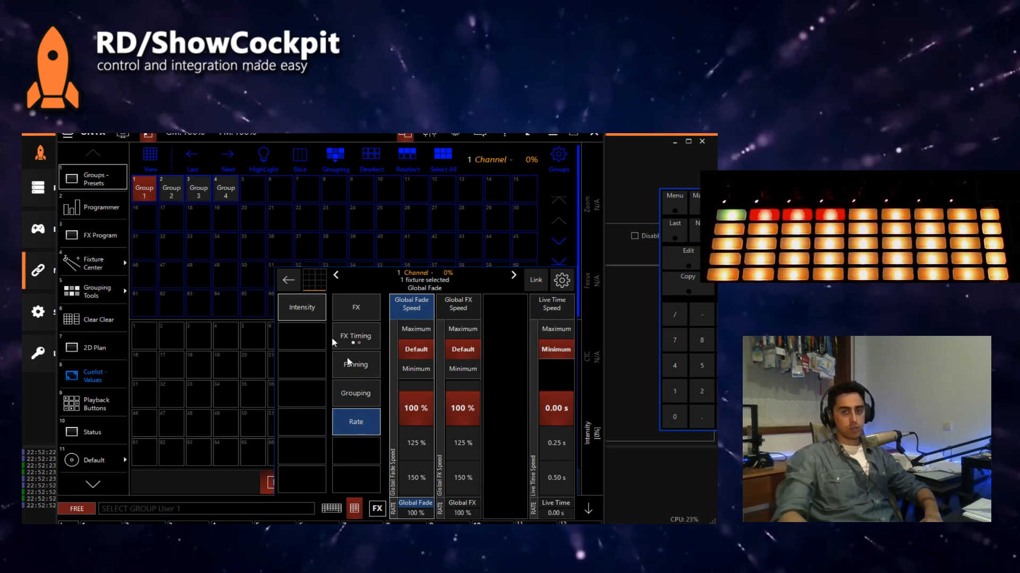
{"action": "left_click", "coordinate": [357, 314]}
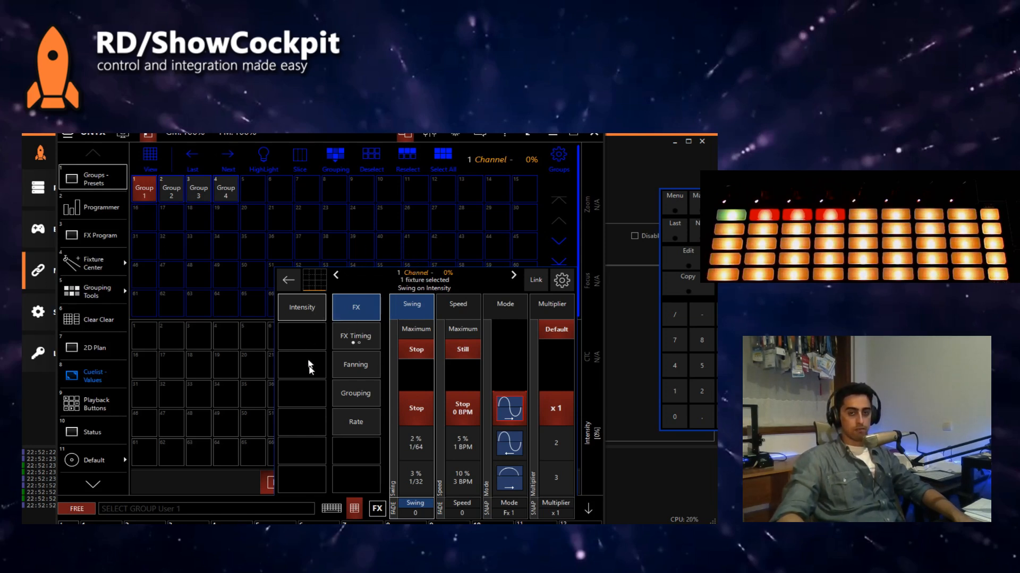
{"action": "left_click", "coordinate": [299, 315]}
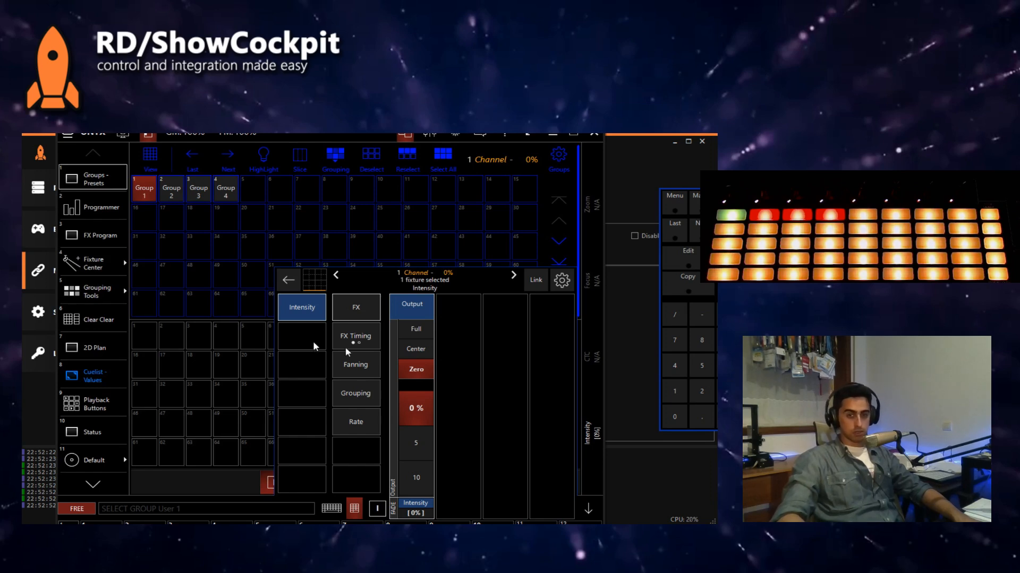
Step: Switch to ShowCockpit, choose the Onyx Direct Parameter function and examine which parameters it offers
{"action": "left_click", "coordinate": [639, 155]}
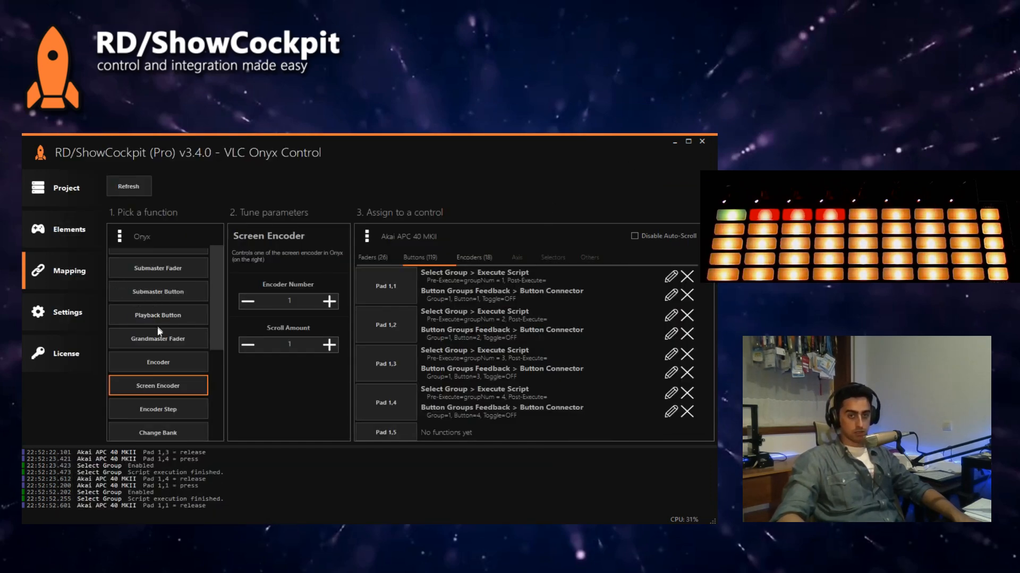
{"action": "scroll", "coordinate": [160, 325], "scroll_direction": "up", "scroll_amount": 1}
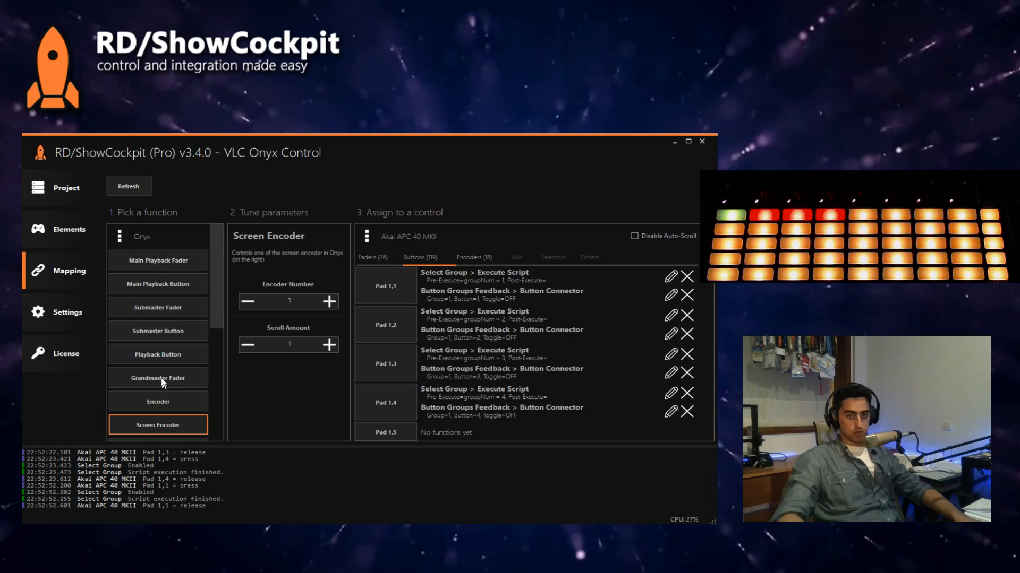
{"action": "scroll", "coordinate": [165, 379], "scroll_direction": "down", "scroll_amount": 3}
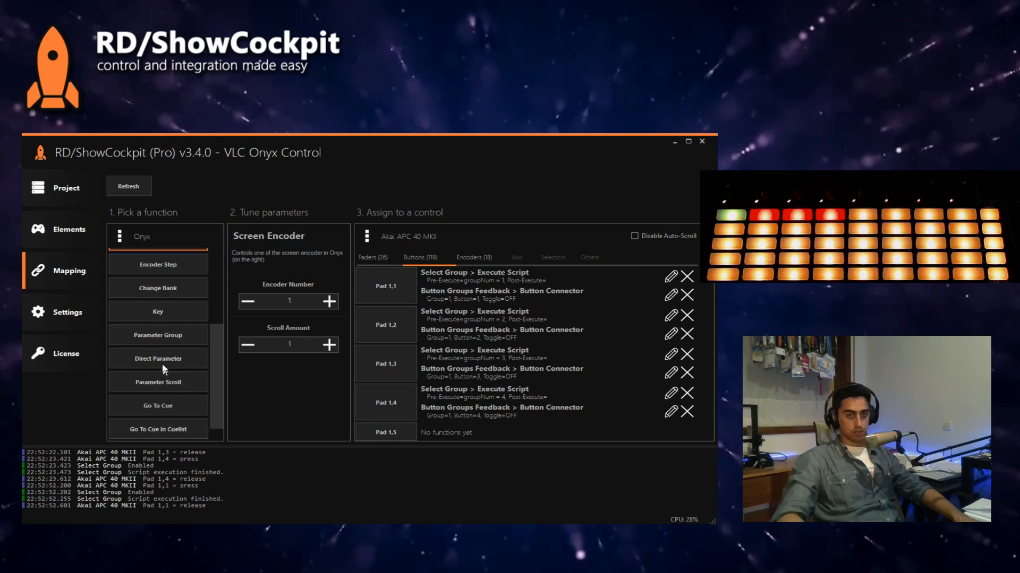
{"action": "left_click", "coordinate": [176, 361]}
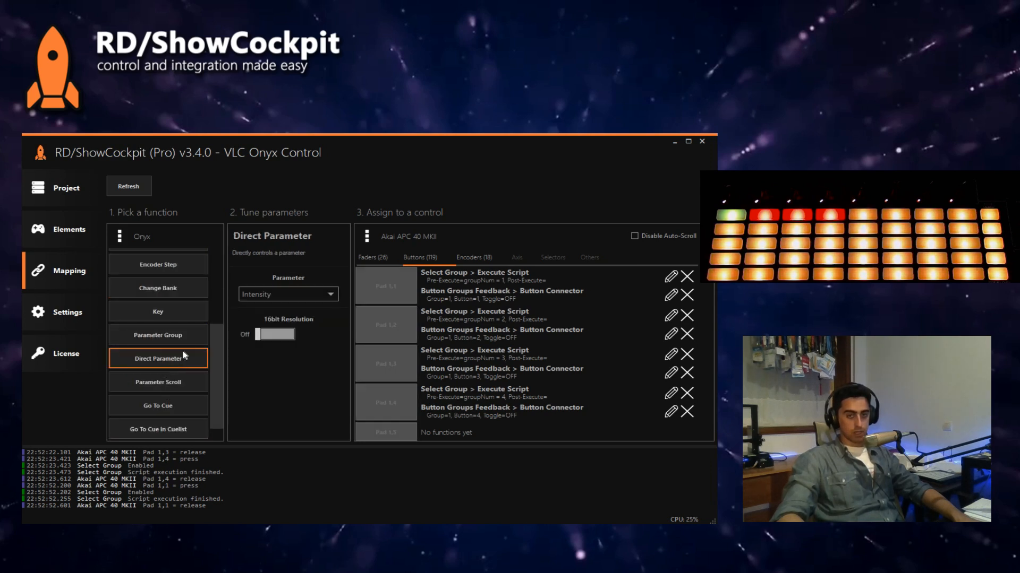
{"action": "left_click", "coordinate": [166, 373]}
{"action": "left_click", "coordinate": [164, 368]}
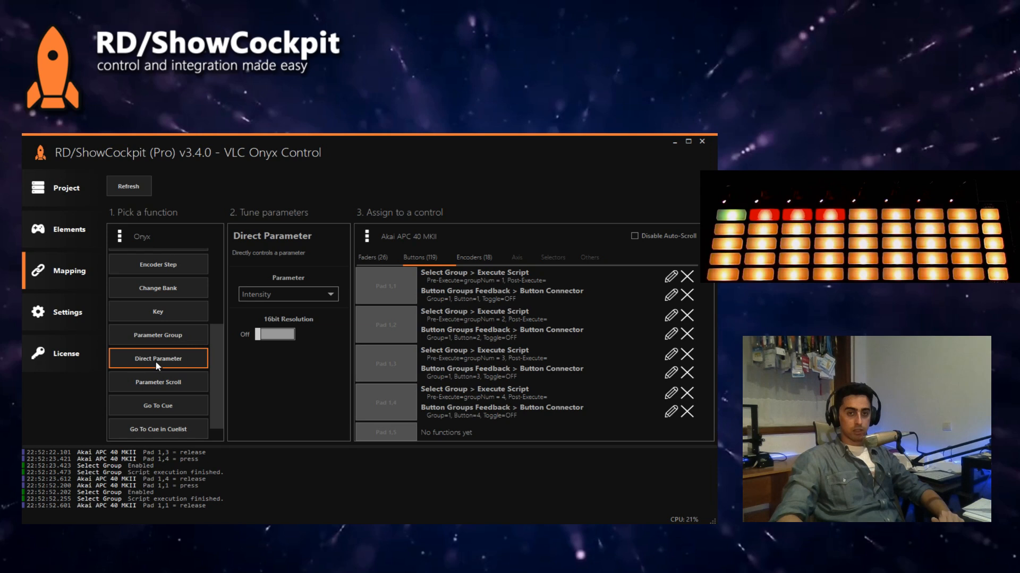
{"action": "left_click", "coordinate": [265, 302]}
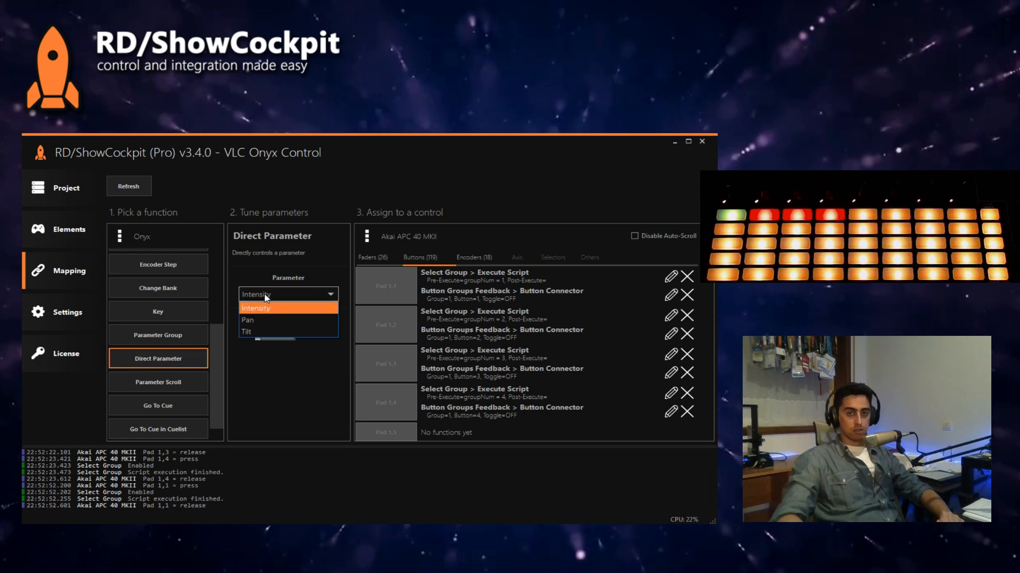
{"action": "left_click", "coordinate": [266, 299]}
{"action": "left_click", "coordinate": [264, 300]}
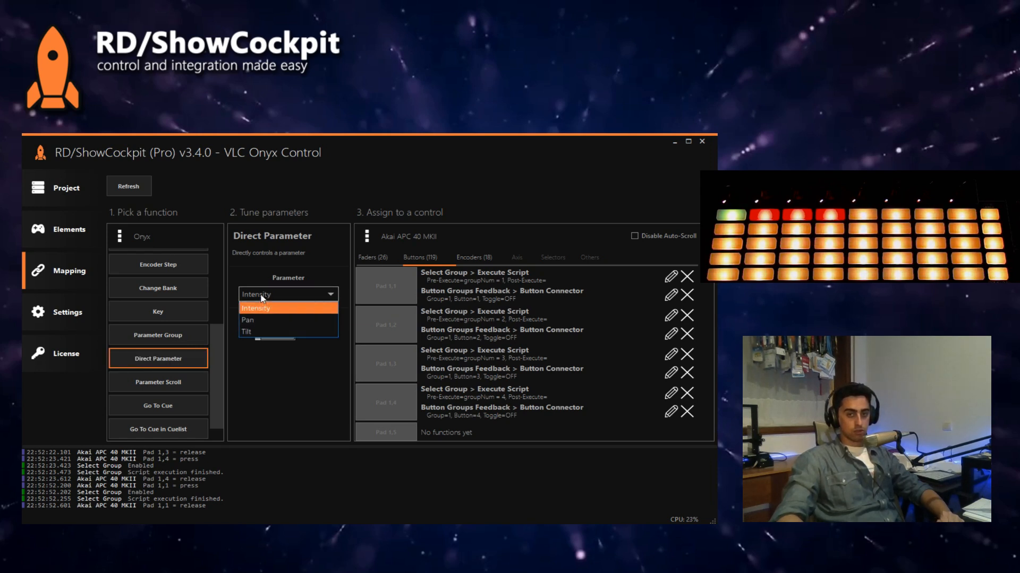
{"action": "left_click", "coordinate": [262, 301]}
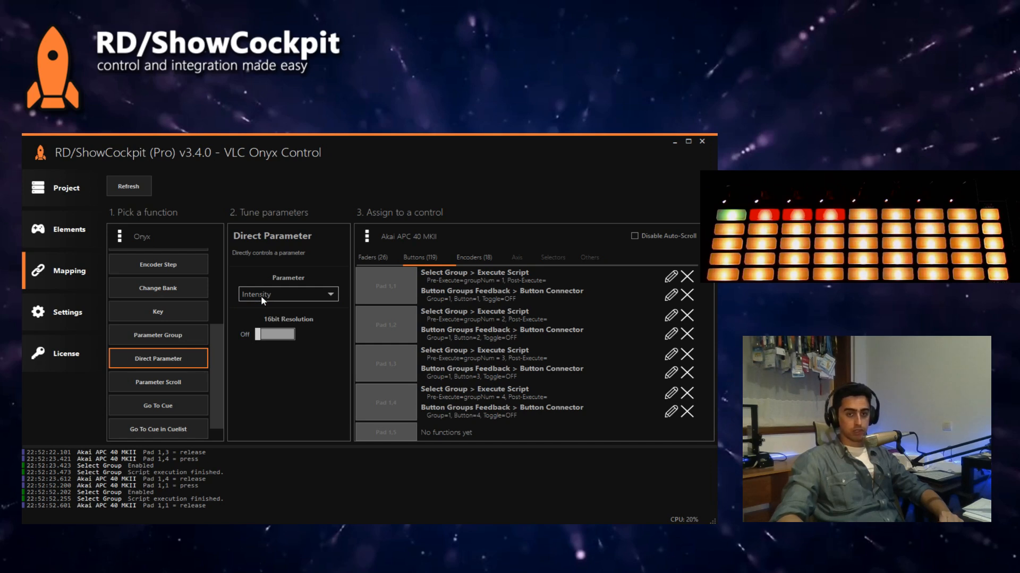
Step: Choose the Onyx Parameter Scroll function, enter Red as its Parameter Name, and replace that with Green
{"action": "left_click", "coordinate": [145, 378]}
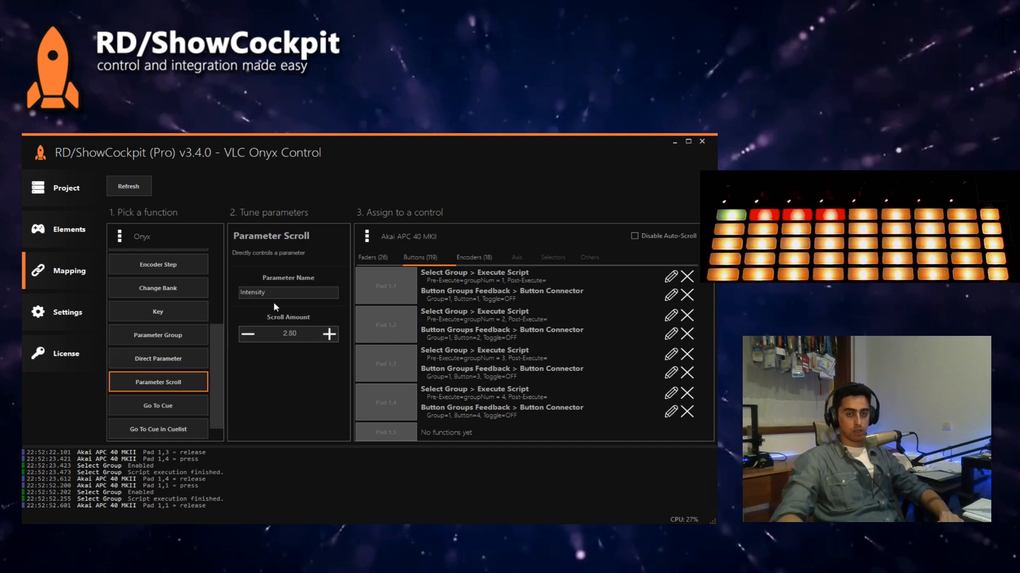
{"action": "left_click_drag", "start_coordinate": [278, 293], "coordinate": [210, 296]}
{"action": "type", "text": "Red"}
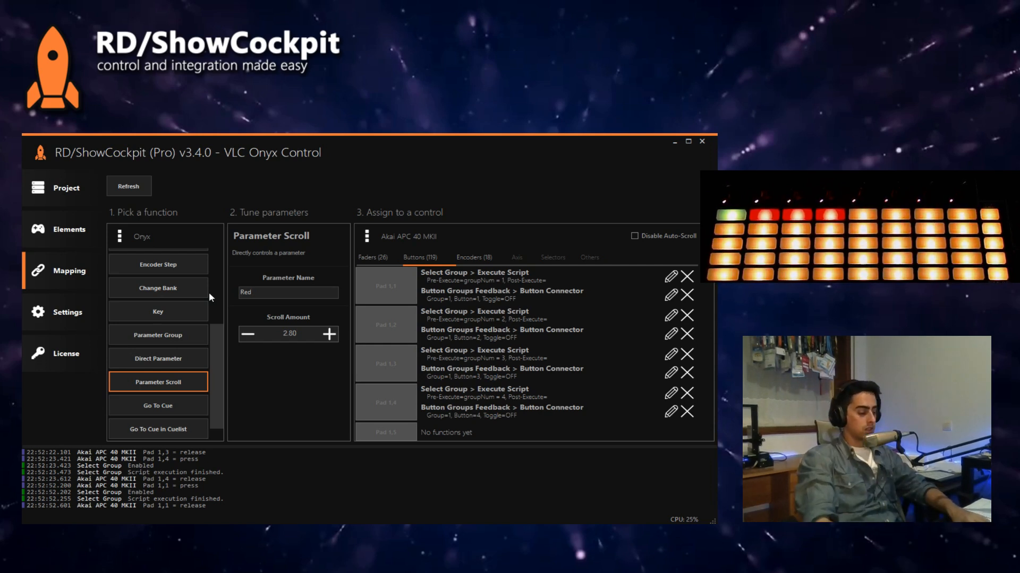
{"action": "key", "text": "ctrl+a"}
{"action": "type", "text": "Green"}
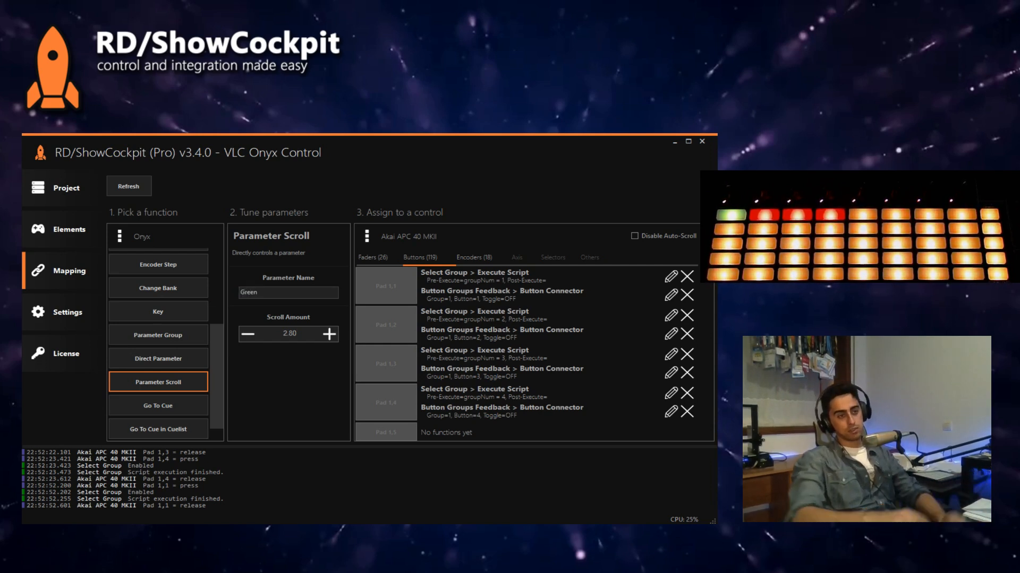